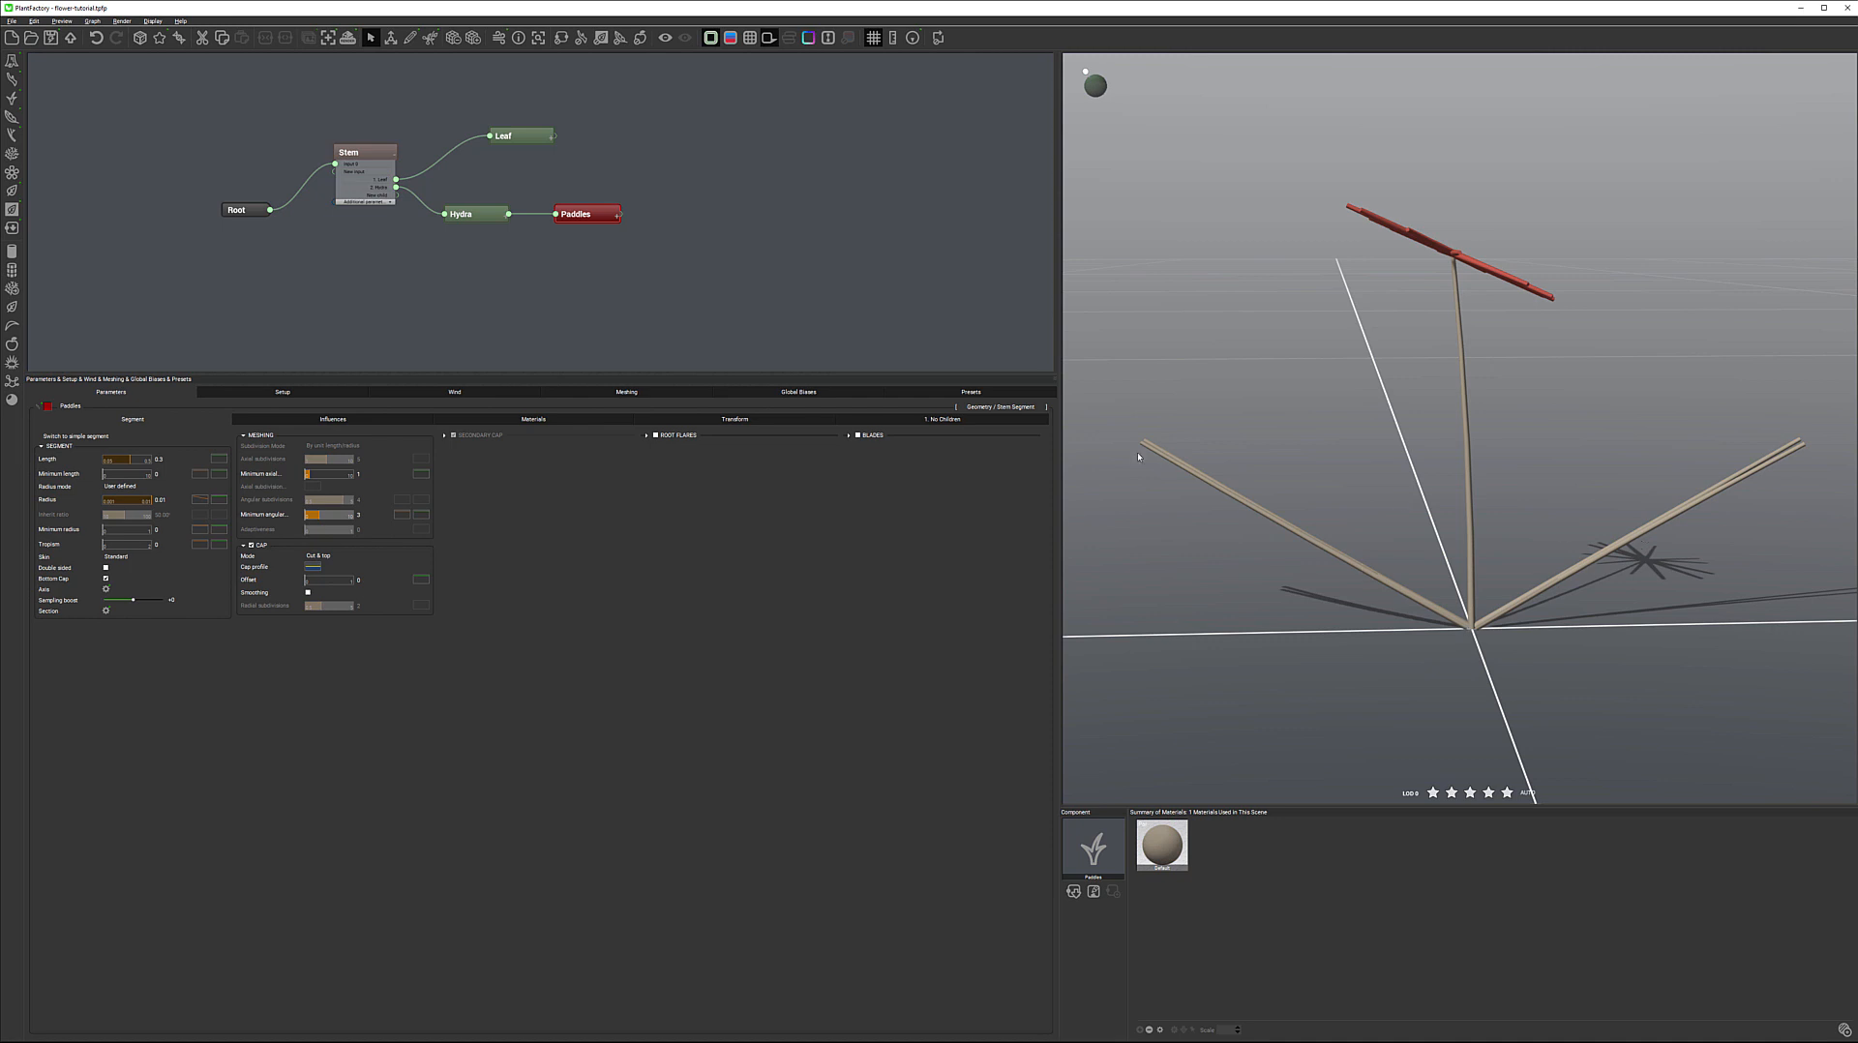
# Set the number of leaves on the Stem node's Leaf child to 4 with a random variation of 2
pyautogui.moveTo(1615, 493); pyautogui.dragTo(1522, 606)
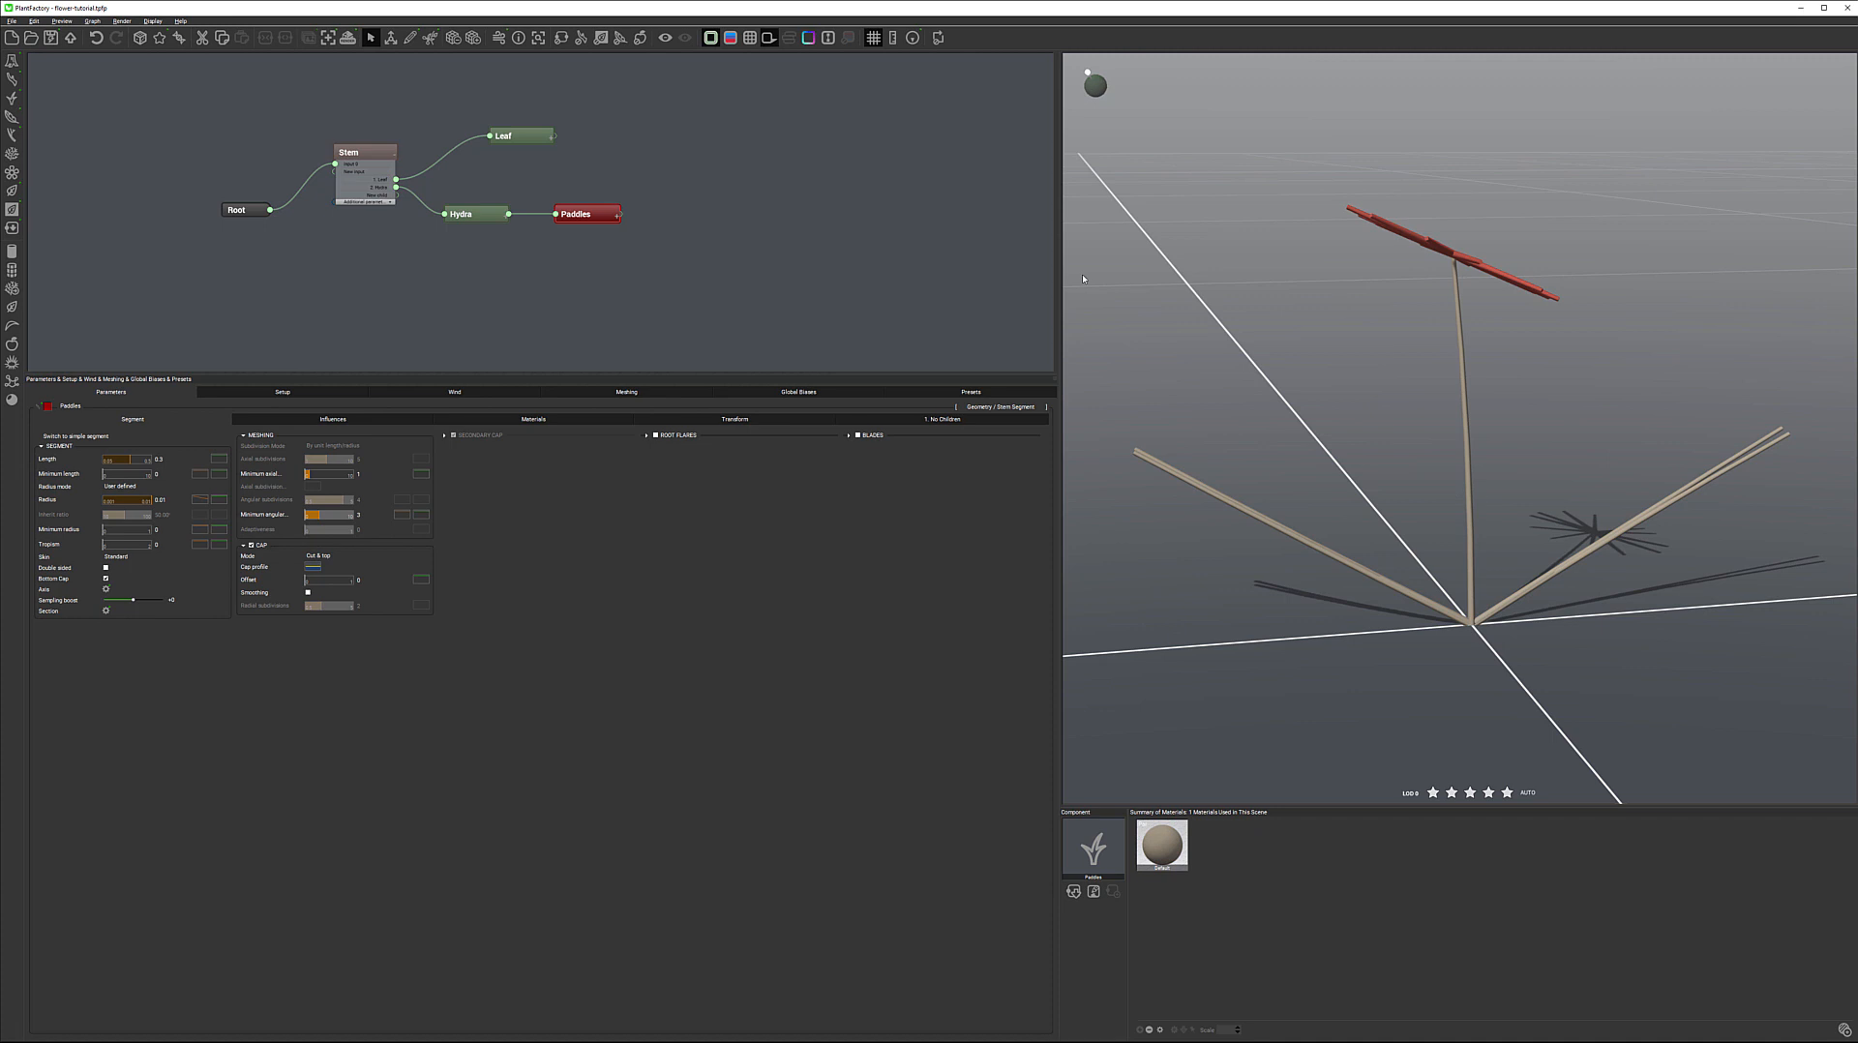
pyautogui.click(377, 153)
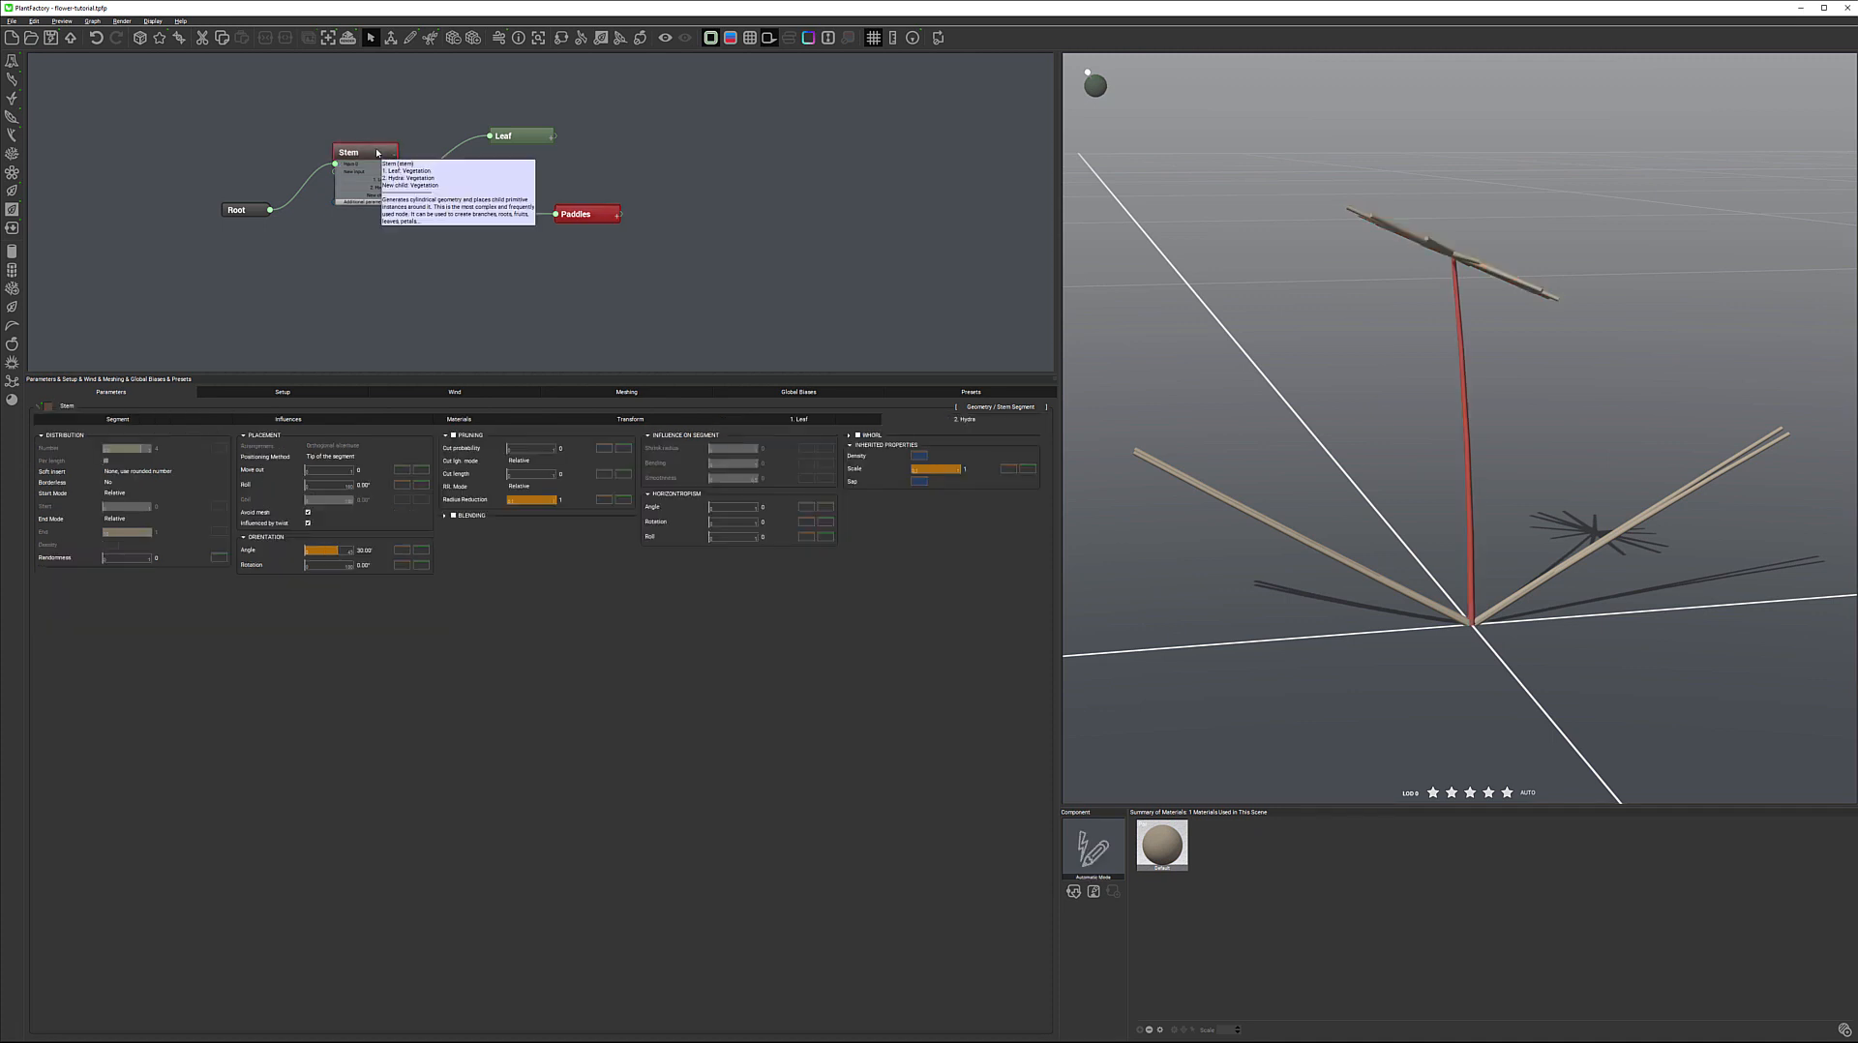
pyautogui.click(820, 422)
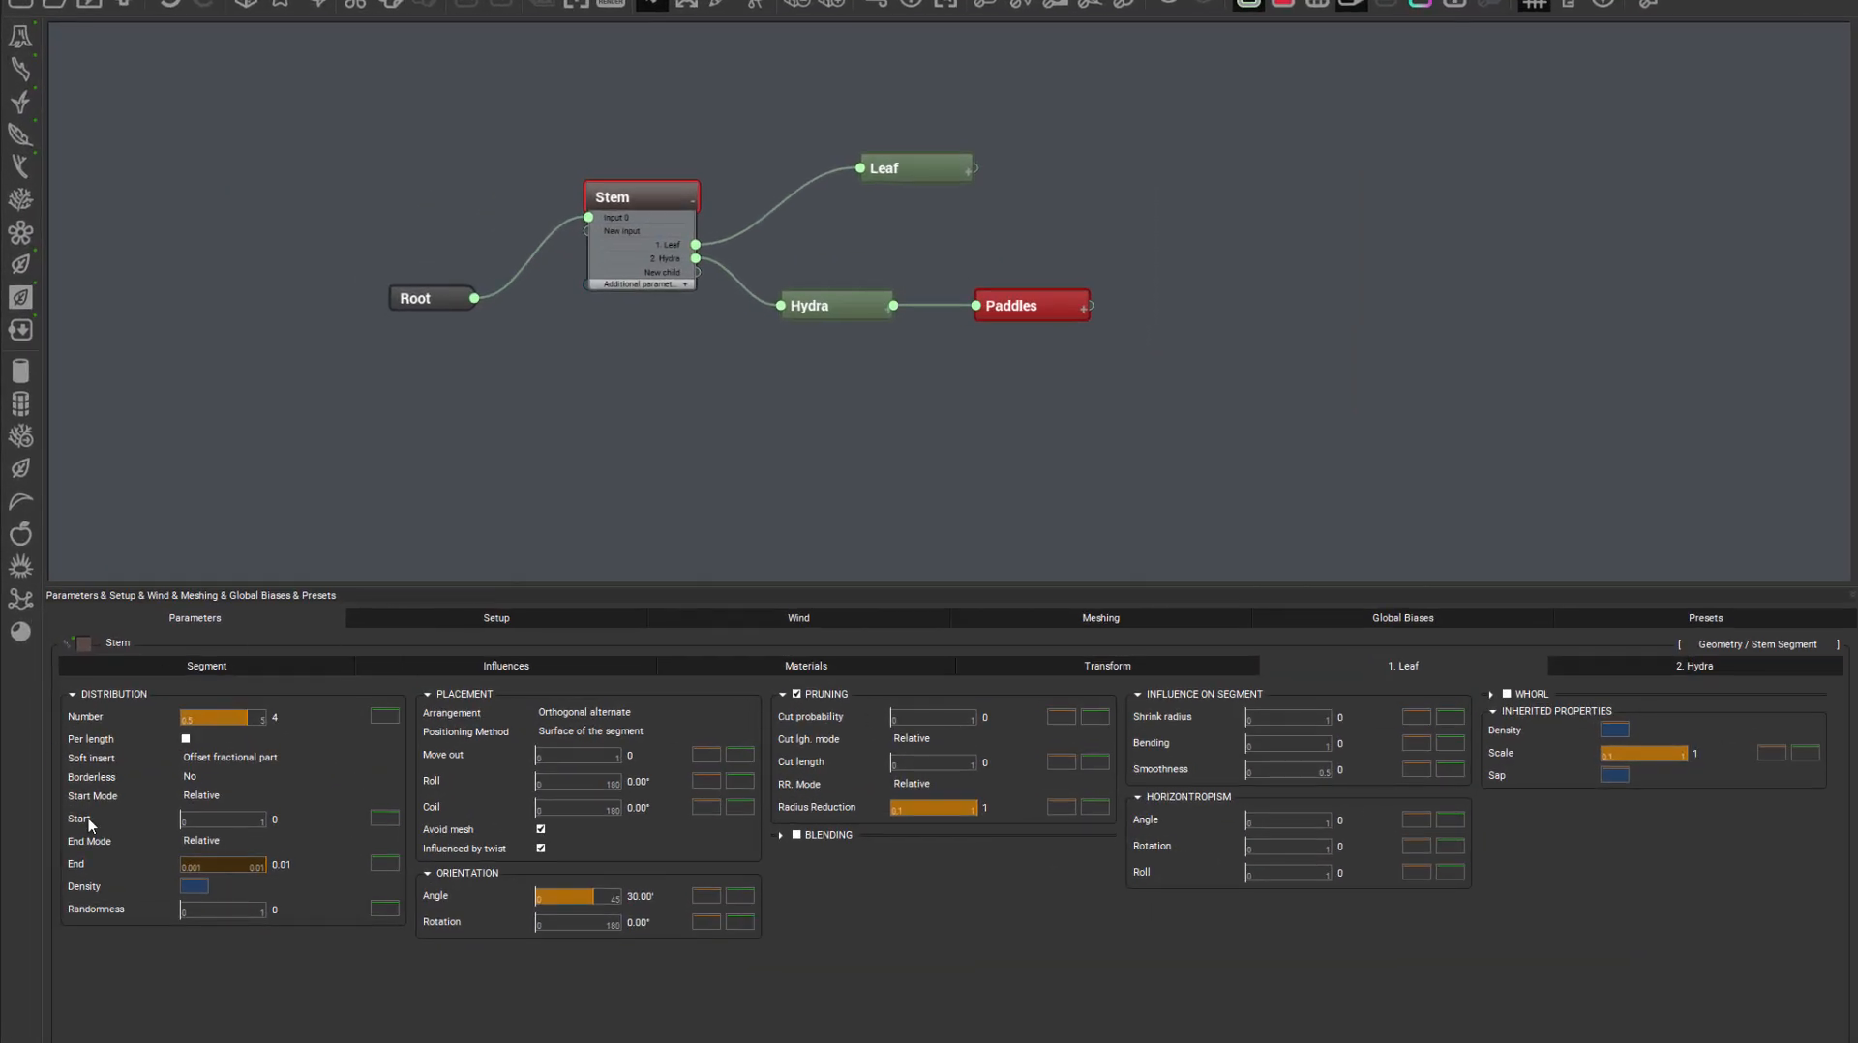
pyautogui.click(280, 718)
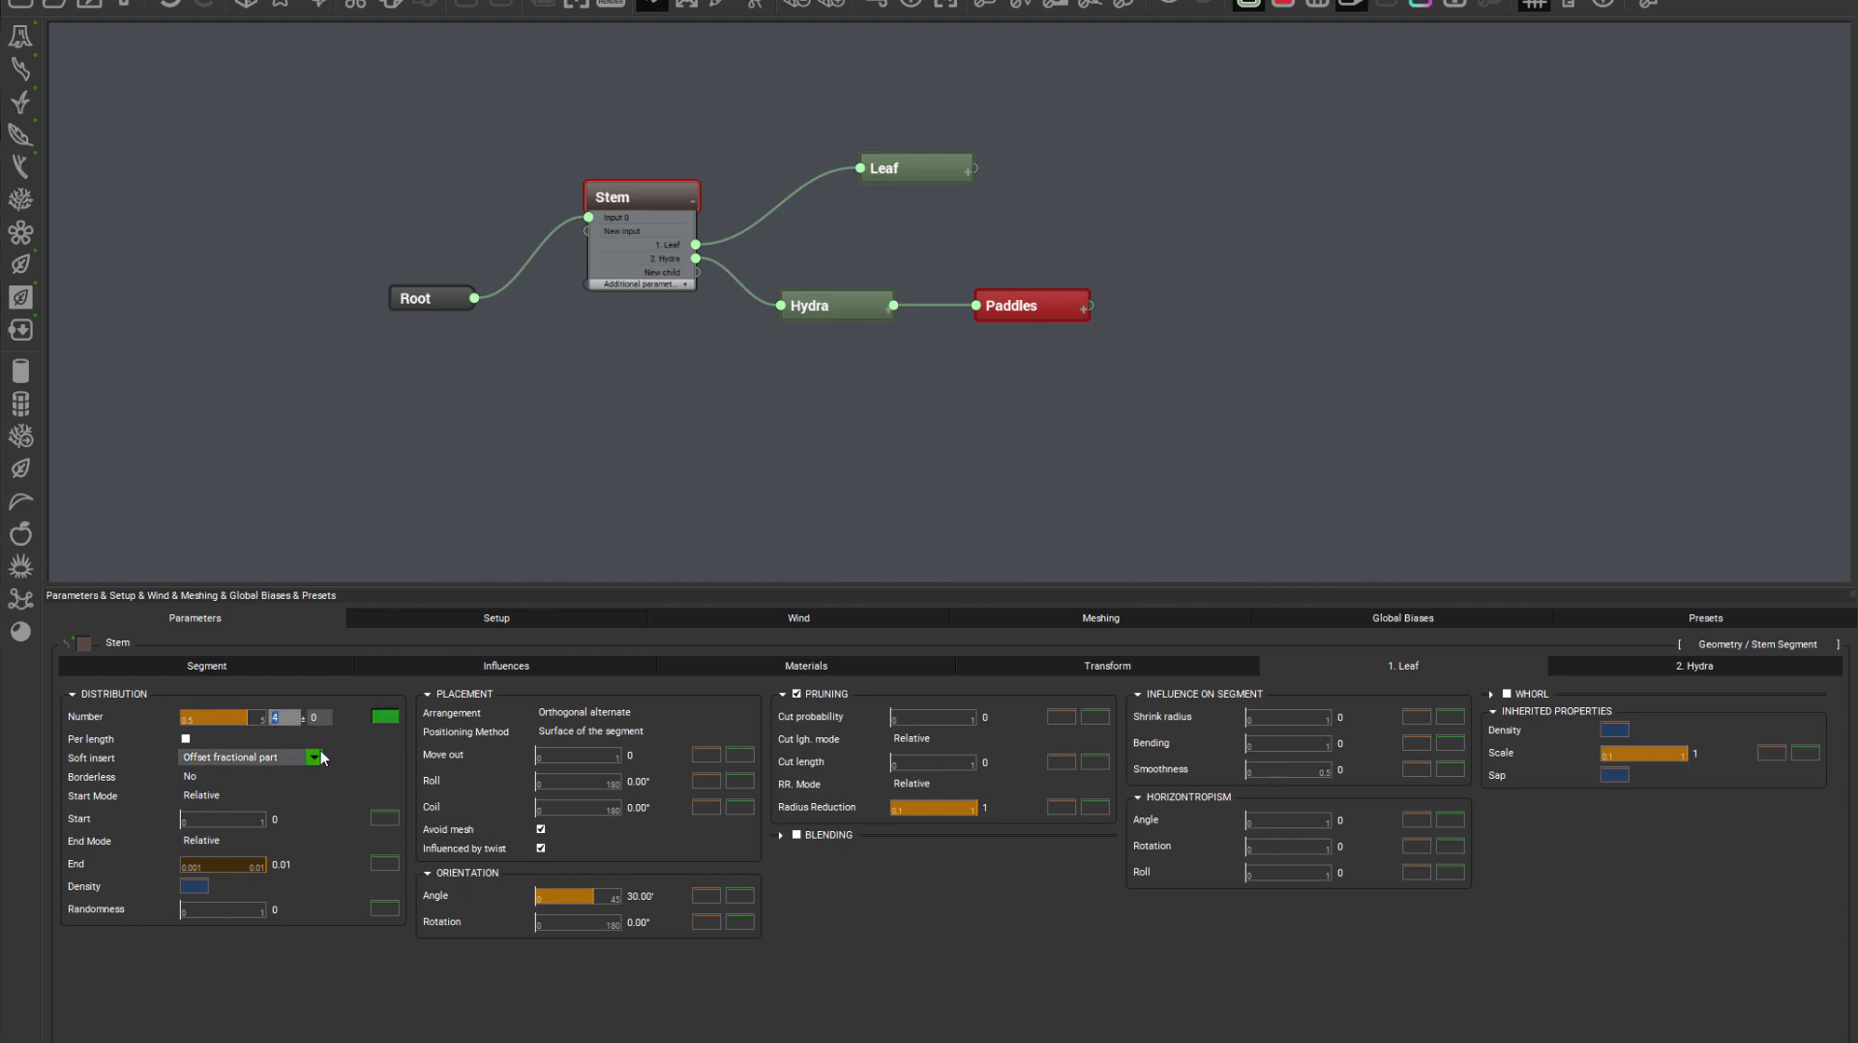
pyautogui.write('6')
pyautogui.press('Return')
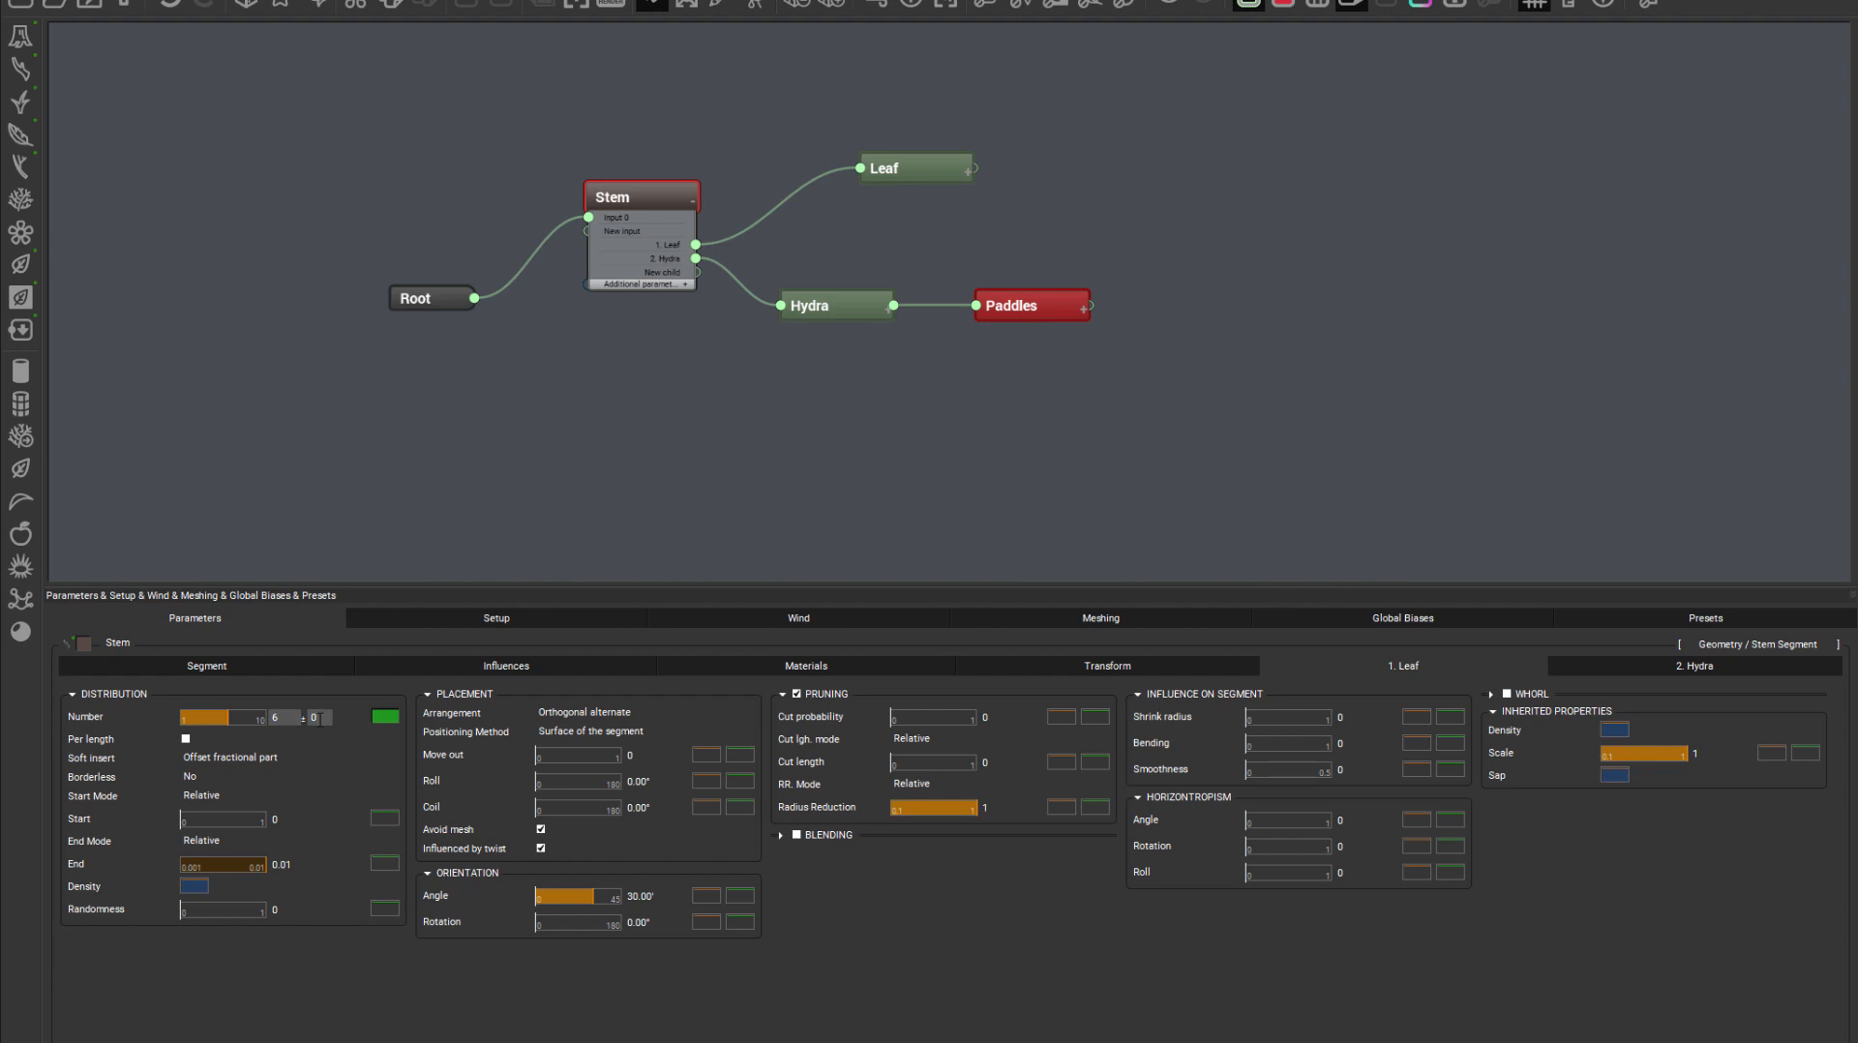
pyautogui.doubleClick(288, 717)
pyautogui.write('4')
pyautogui.doubleClick(326, 718)
pyautogui.write('2')
pyautogui.press('Return')
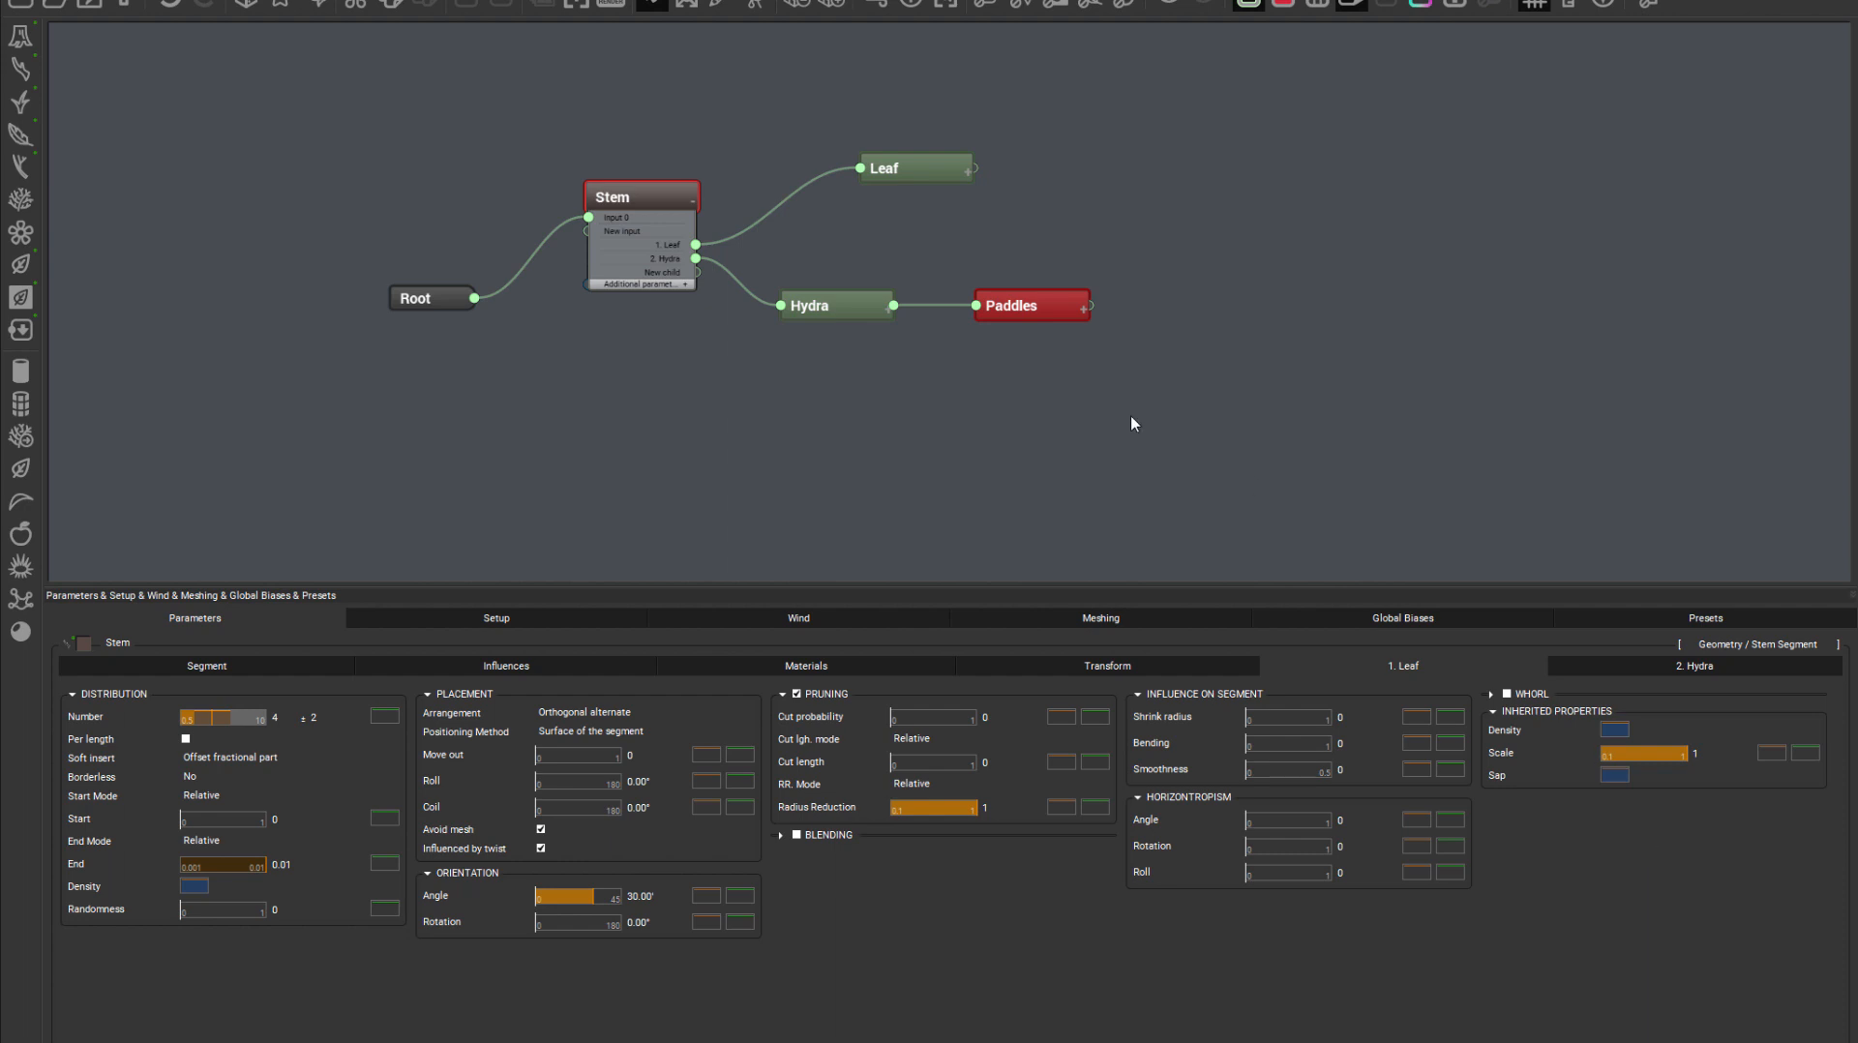
# Examine the Root node's additional Age, Season and Health outputs
pyautogui.click(473, 304)
pyautogui.moveTo(465, 300); pyautogui.dragTo(449, 249)
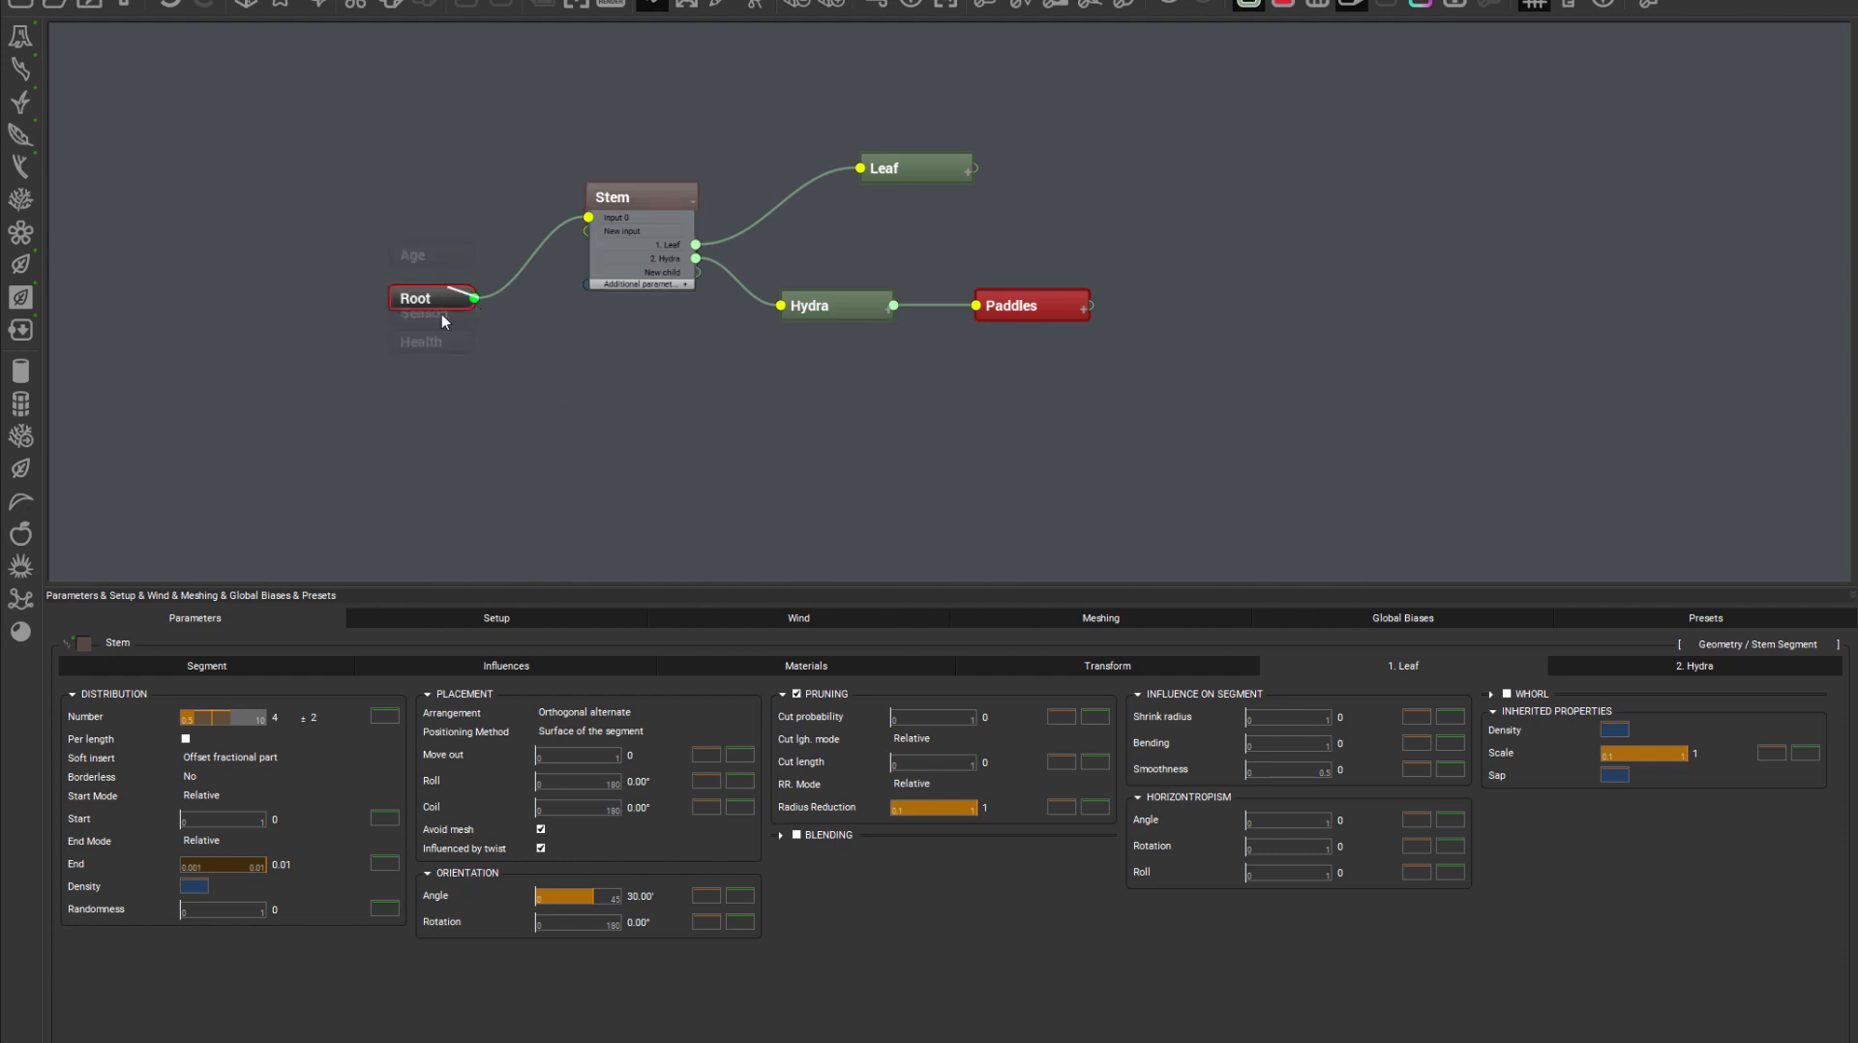
pyautogui.moveTo(449, 354); pyautogui.dragTo(474, 301)
pyautogui.click(477, 296)
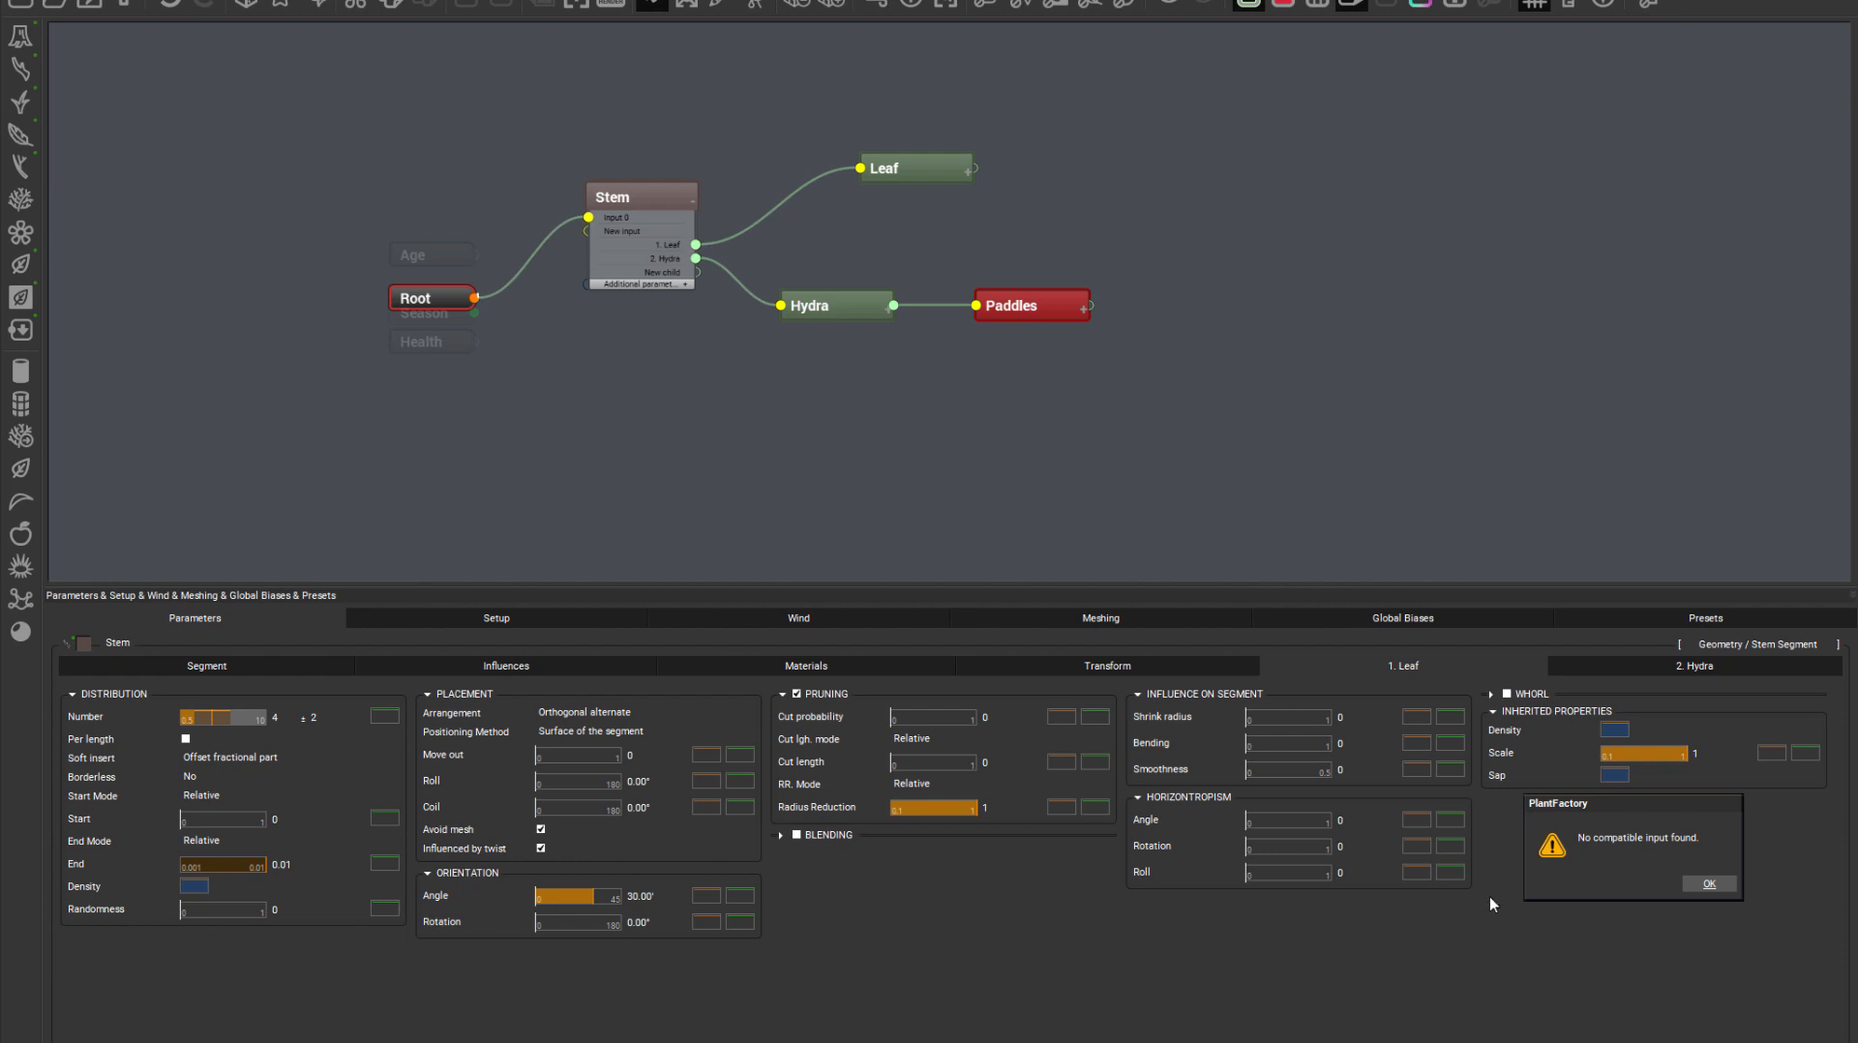
pyautogui.click(1709, 885)
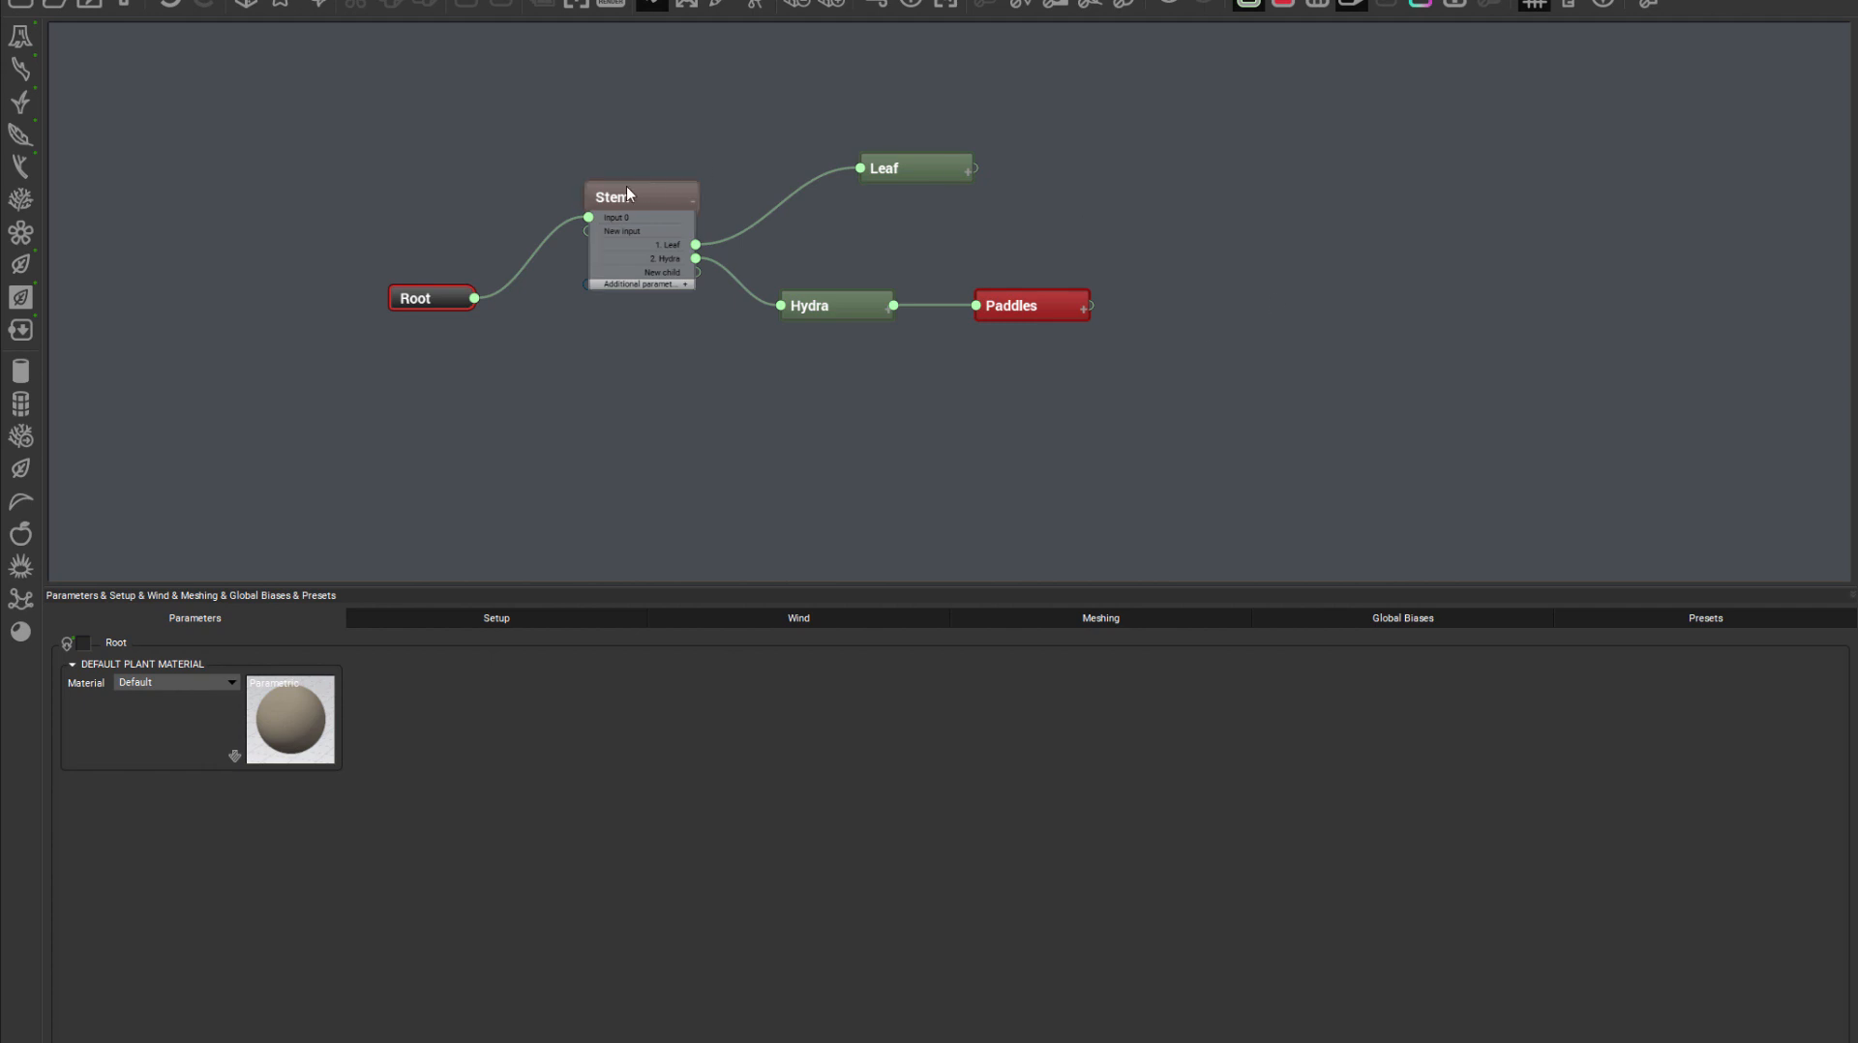
# Adjust the End value and its random variation in the Stem's Leaf distribution
pyautogui.click(648, 197)
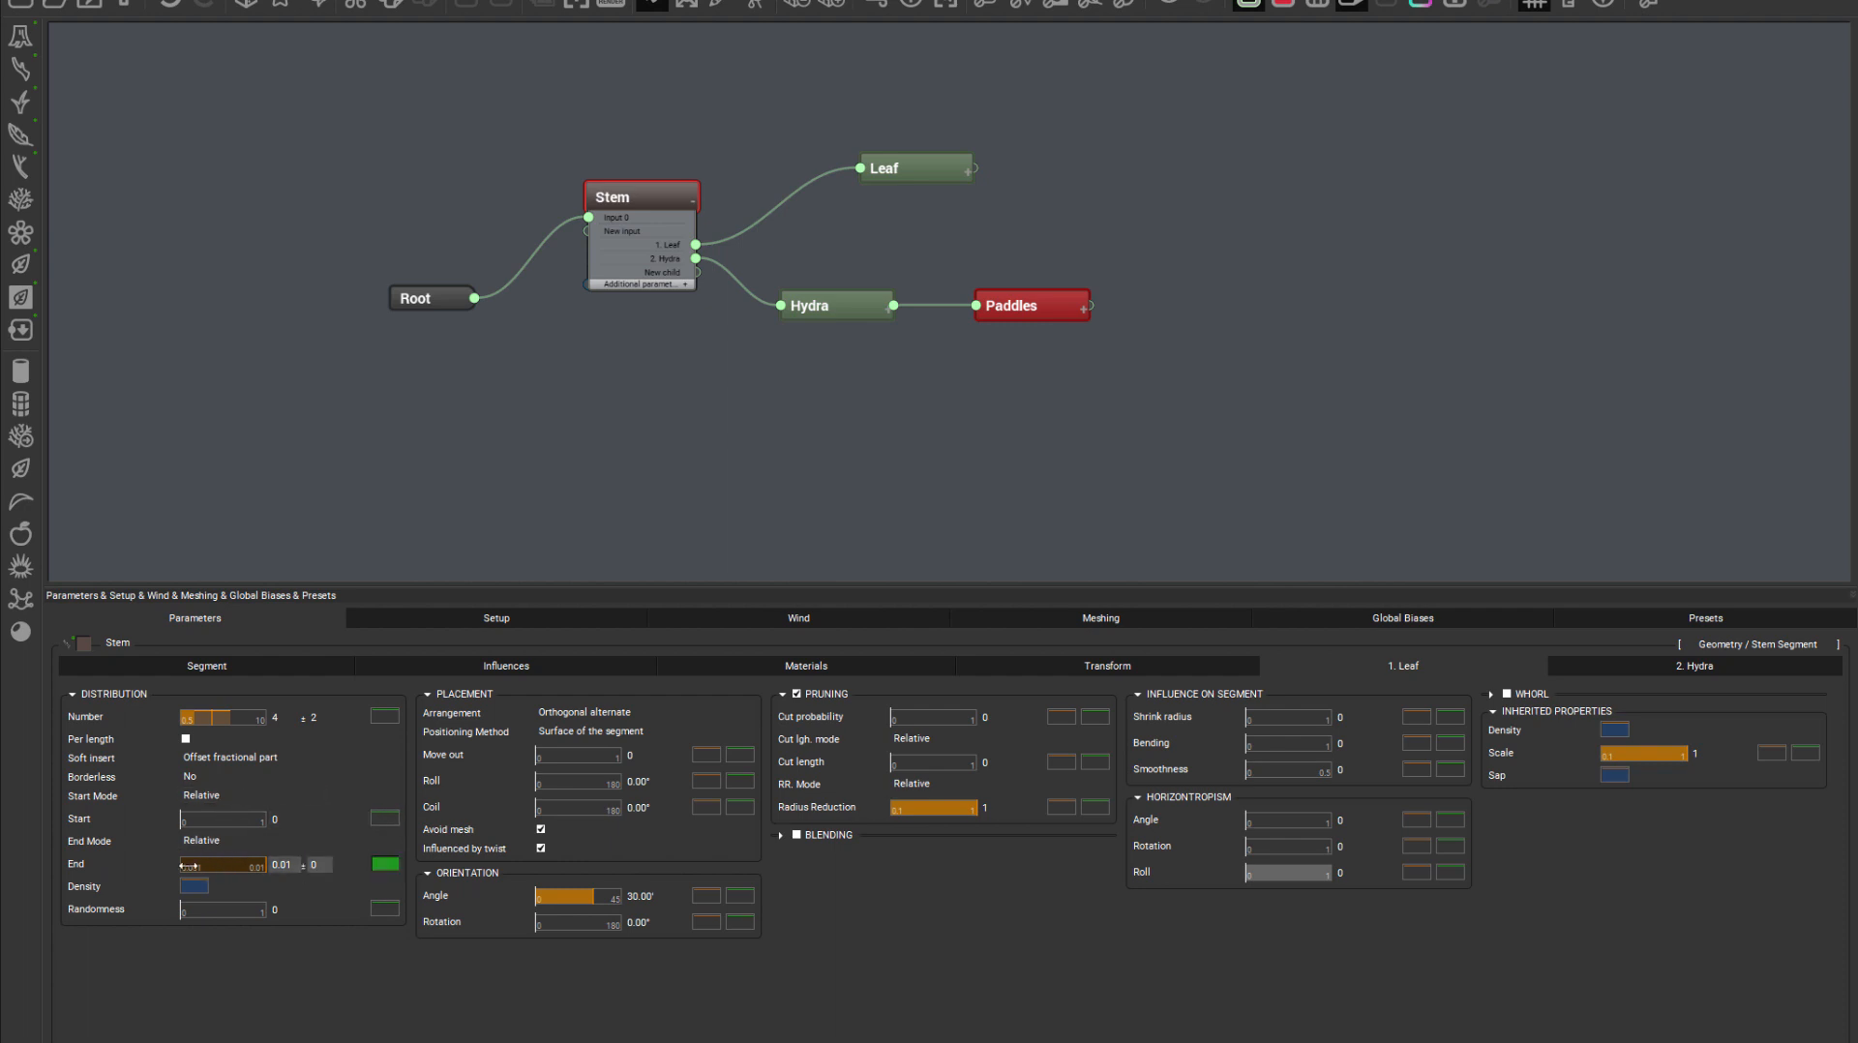
pyautogui.moveTo(225, 867)
pyautogui.mouseDown()
pyautogui.moveTo(259, 867)
pyautogui.moveTo(217, 862)
pyautogui.mouseUp()
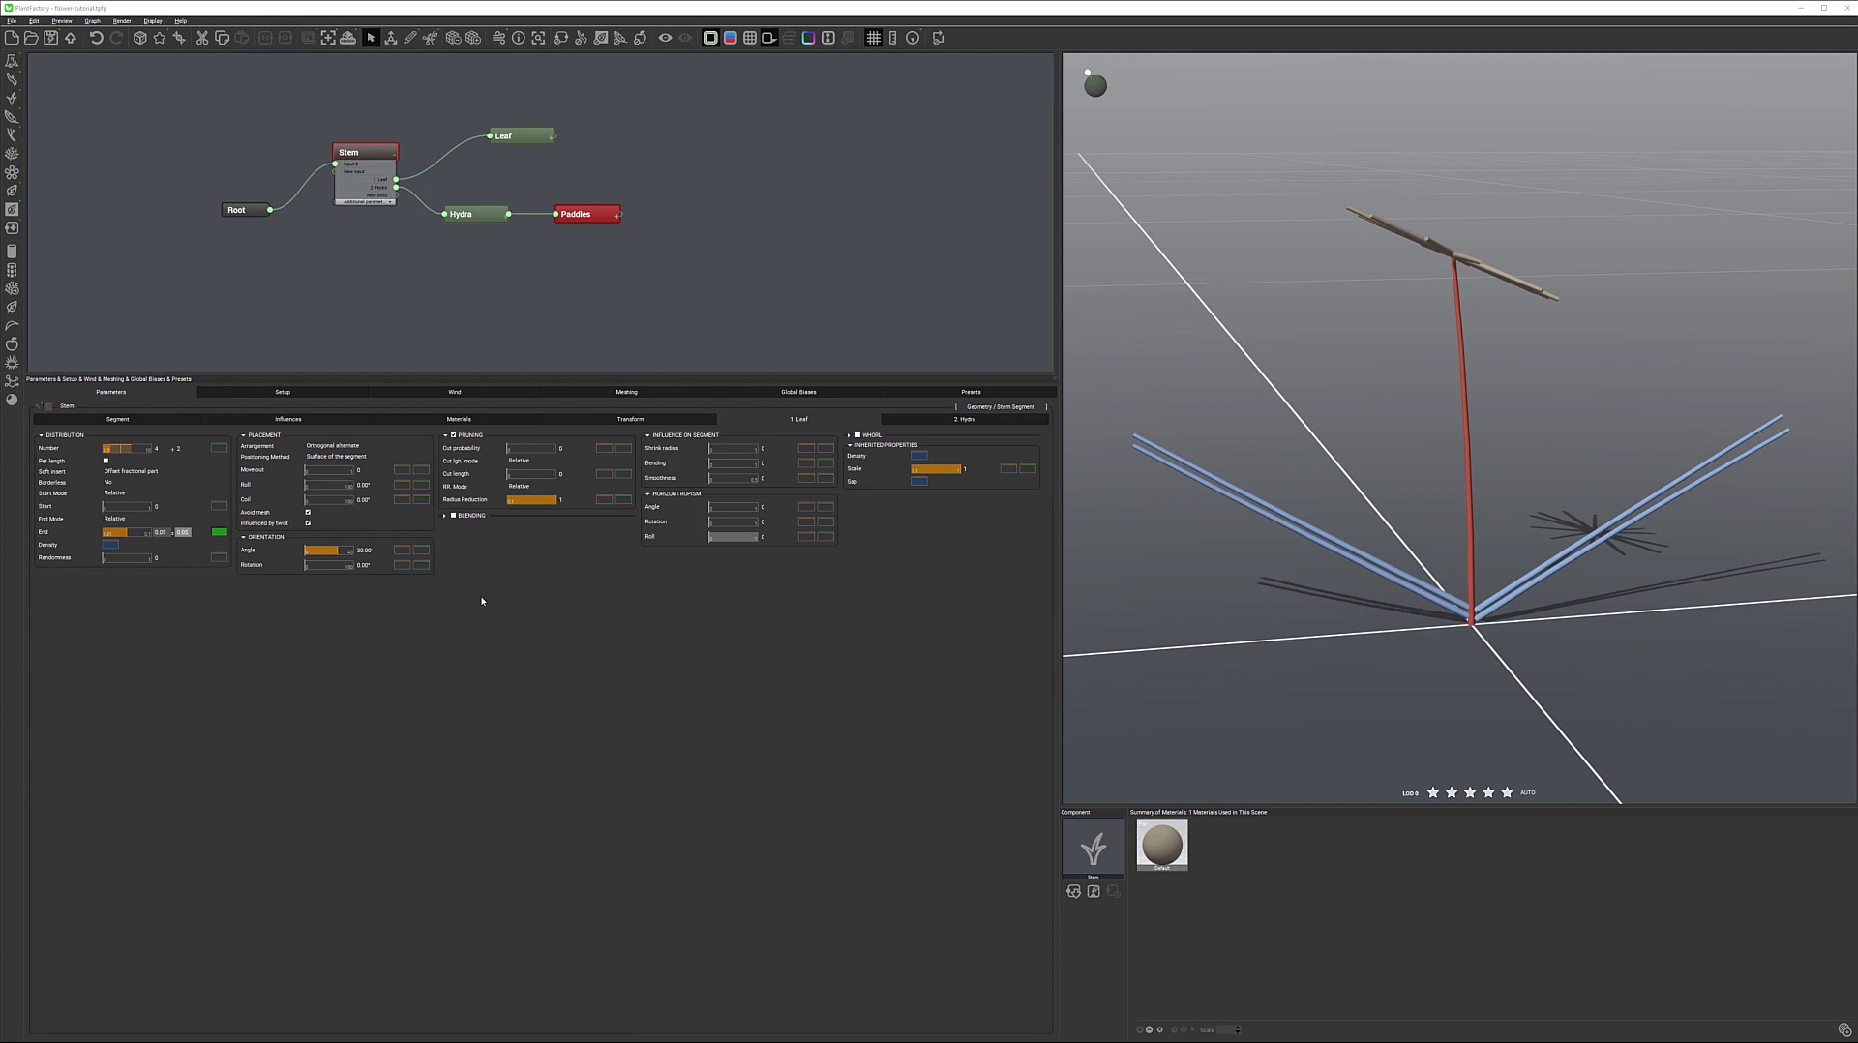
pyautogui.click(485, 630)
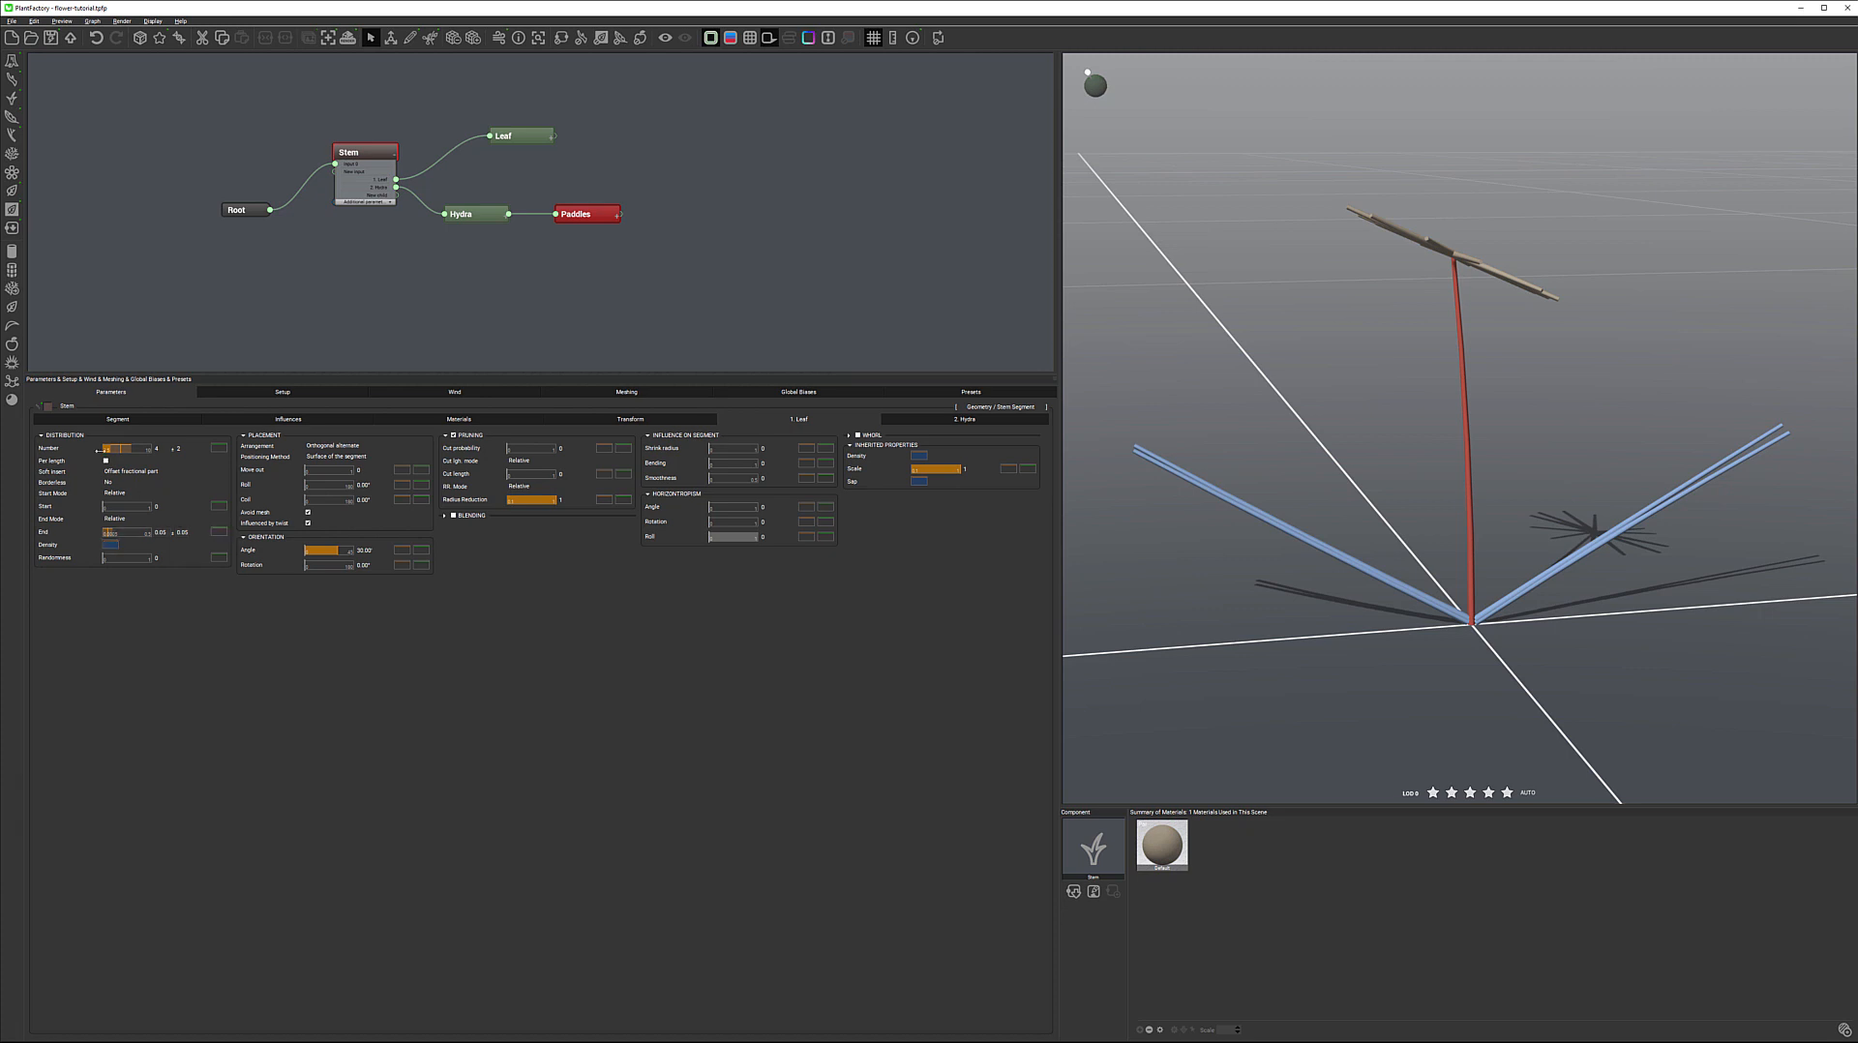
# Inspect the Density curve of the Leaf distribution and leave it as it is
pyautogui.click(106, 547)
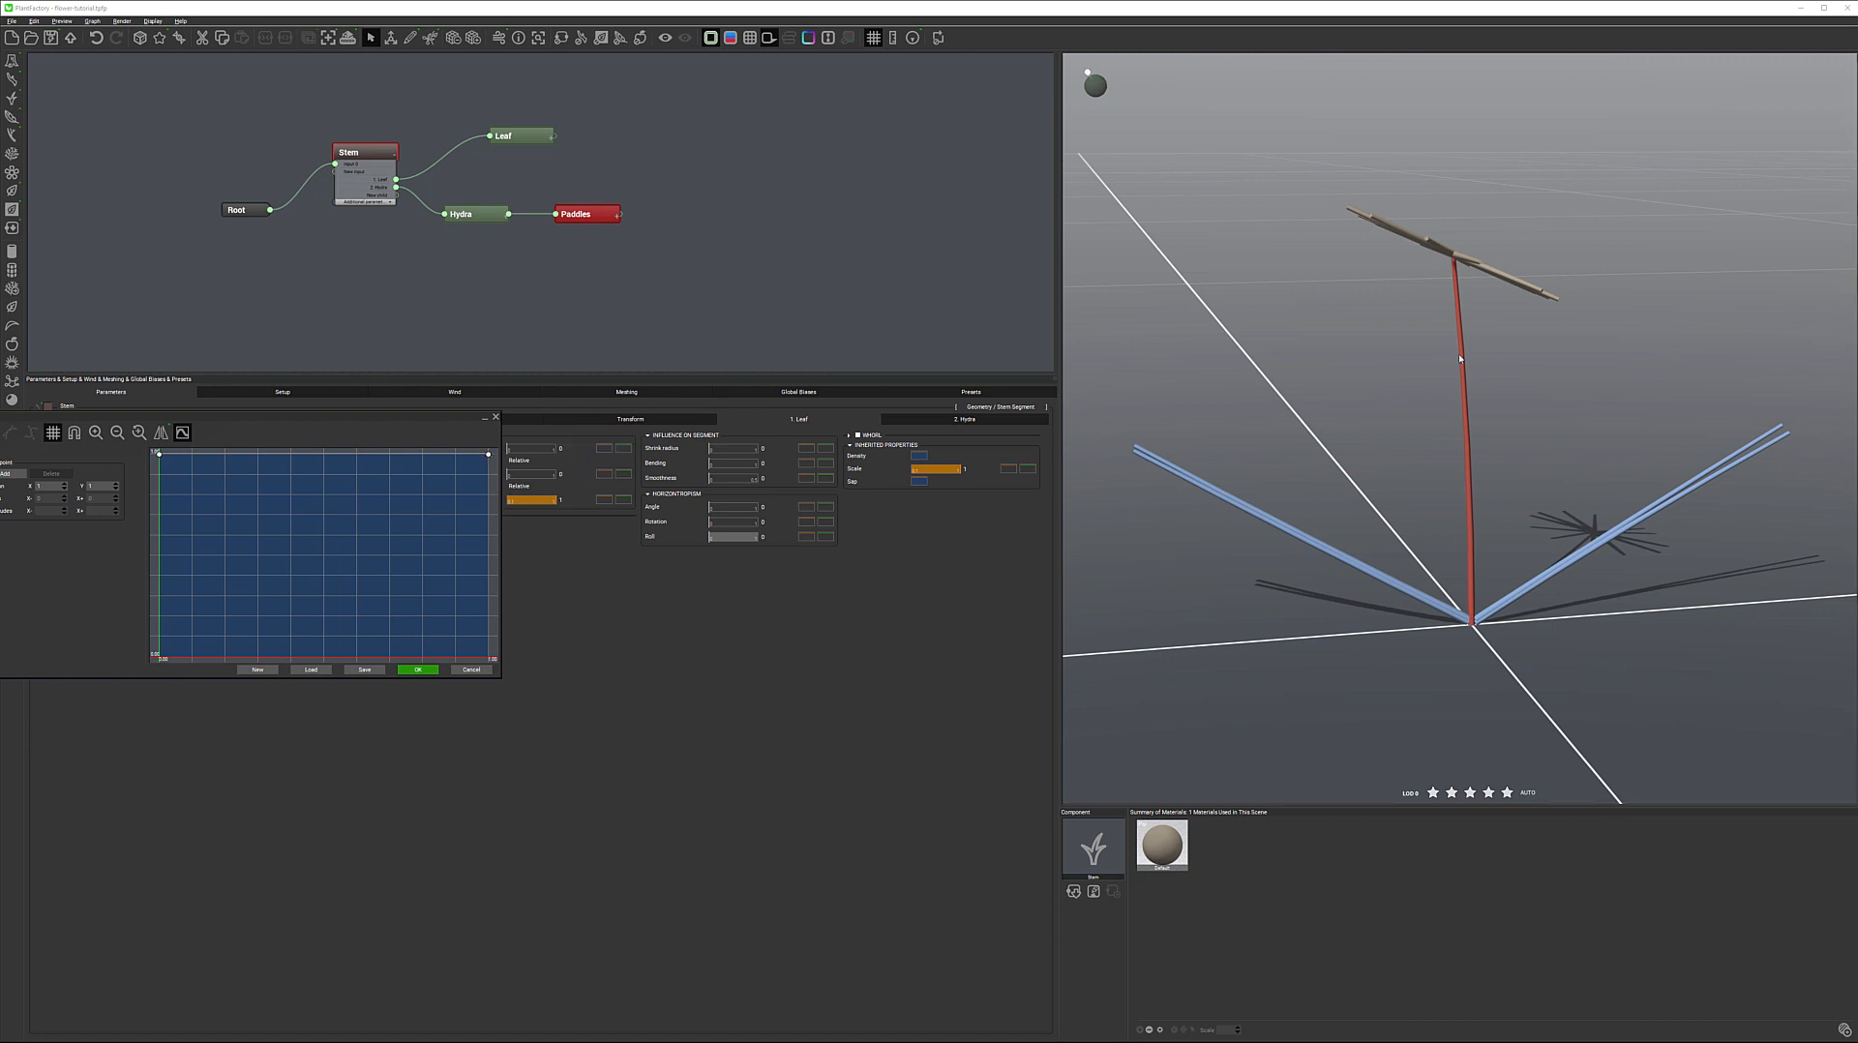
pyautogui.moveTo(488, 463)
pyautogui.mouseDown()
pyautogui.moveTo(479, 641)
pyautogui.moveTo(489, 454)
pyautogui.mouseUp()
pyautogui.click(473, 672)
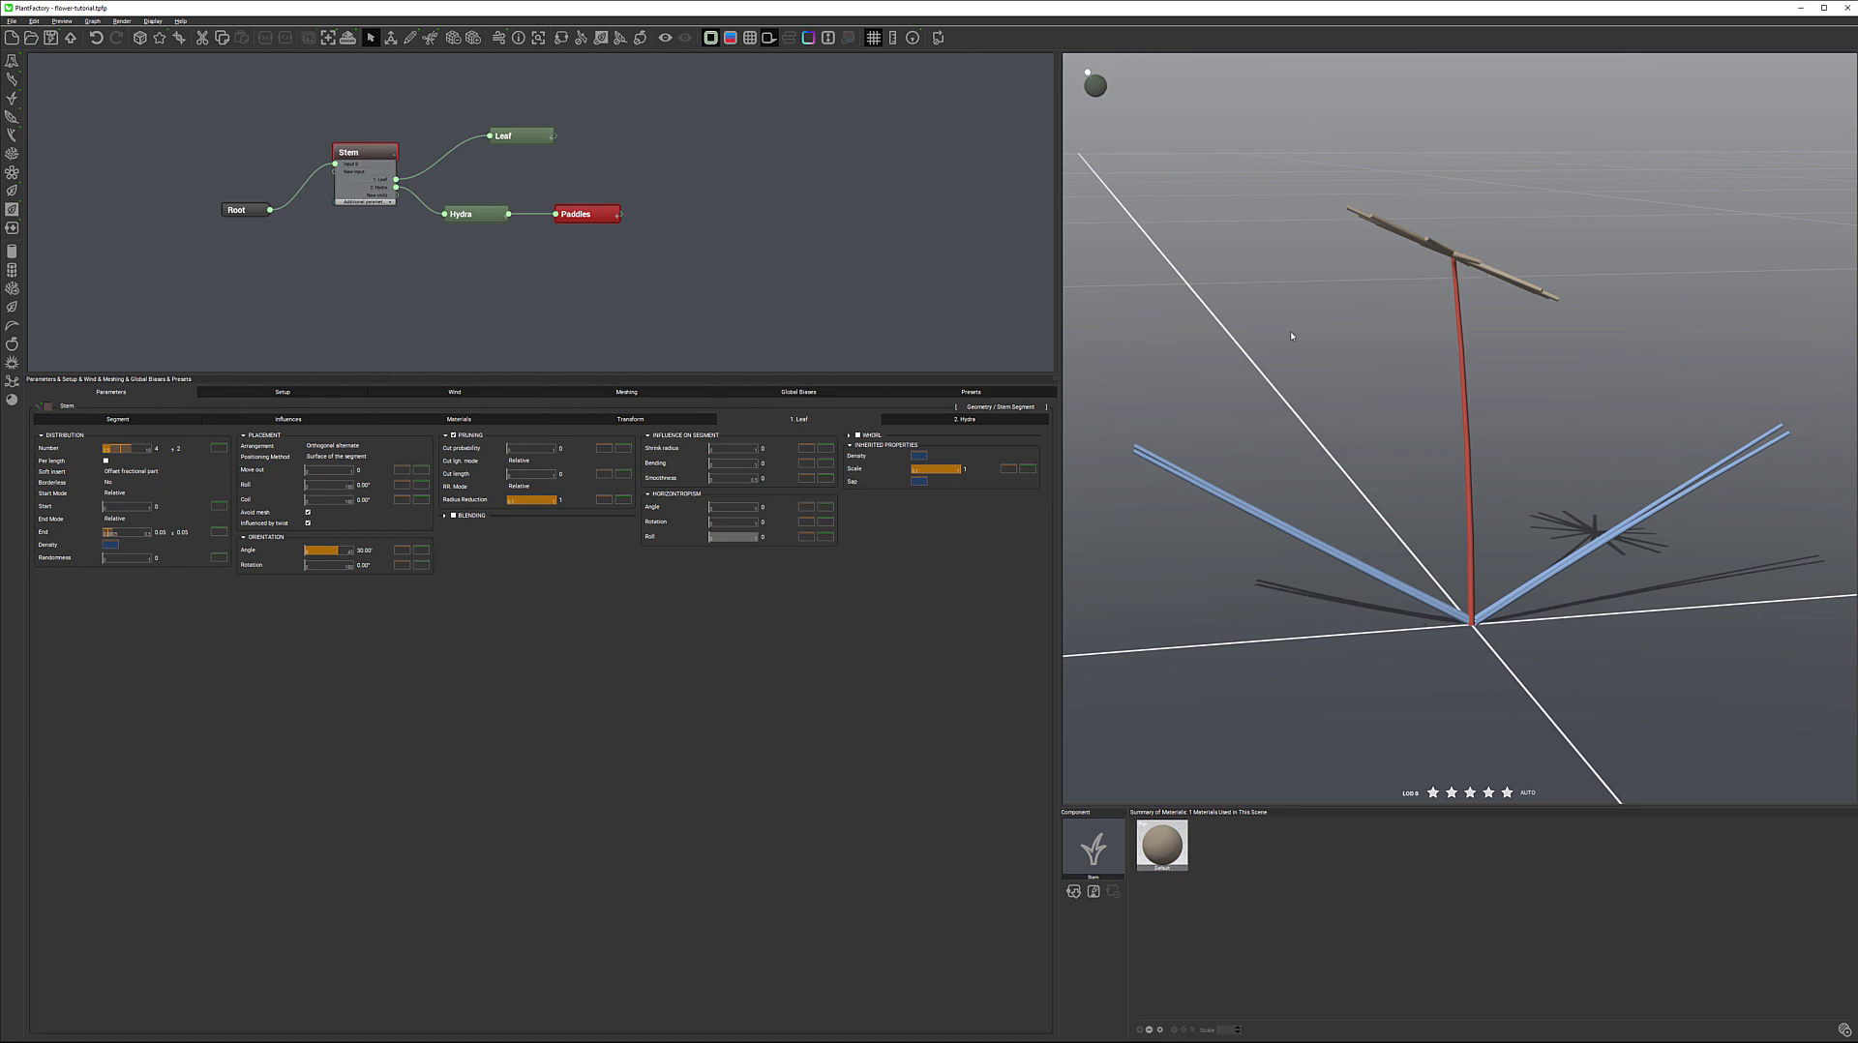
pyautogui.click(107, 545)
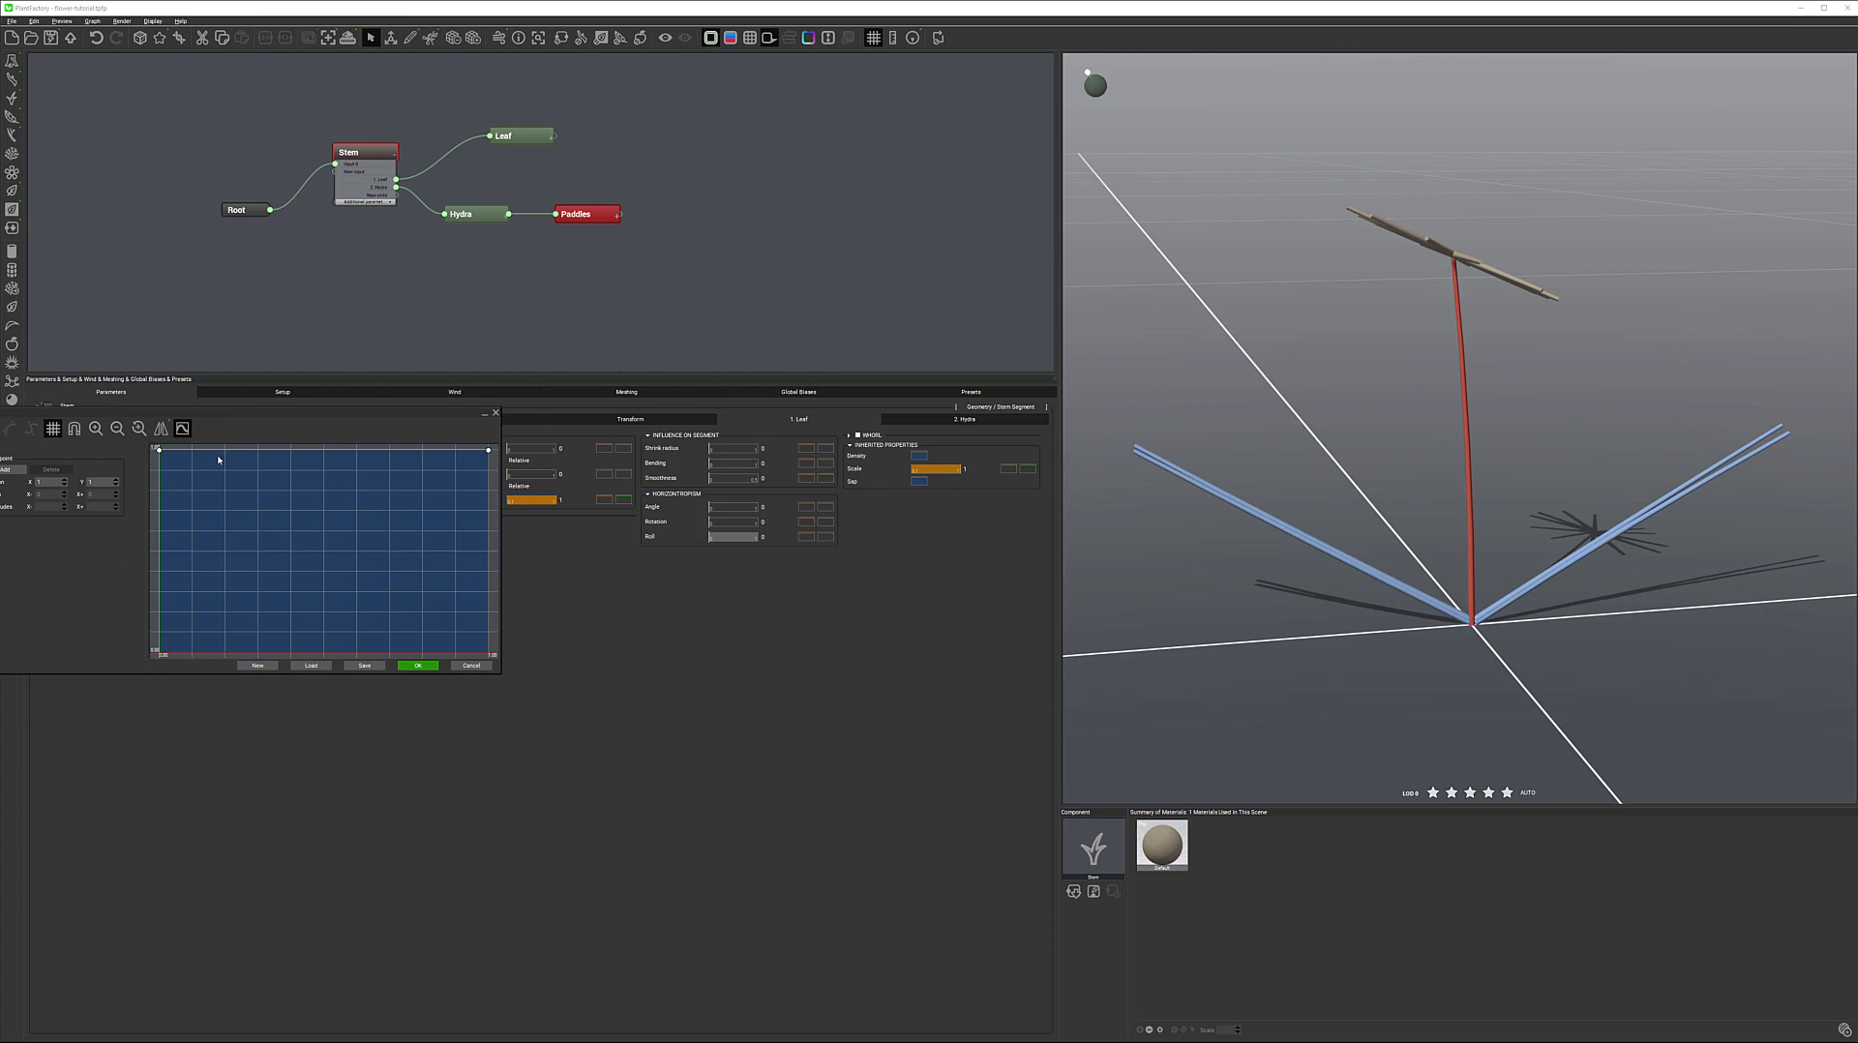
pyautogui.click(495, 413)
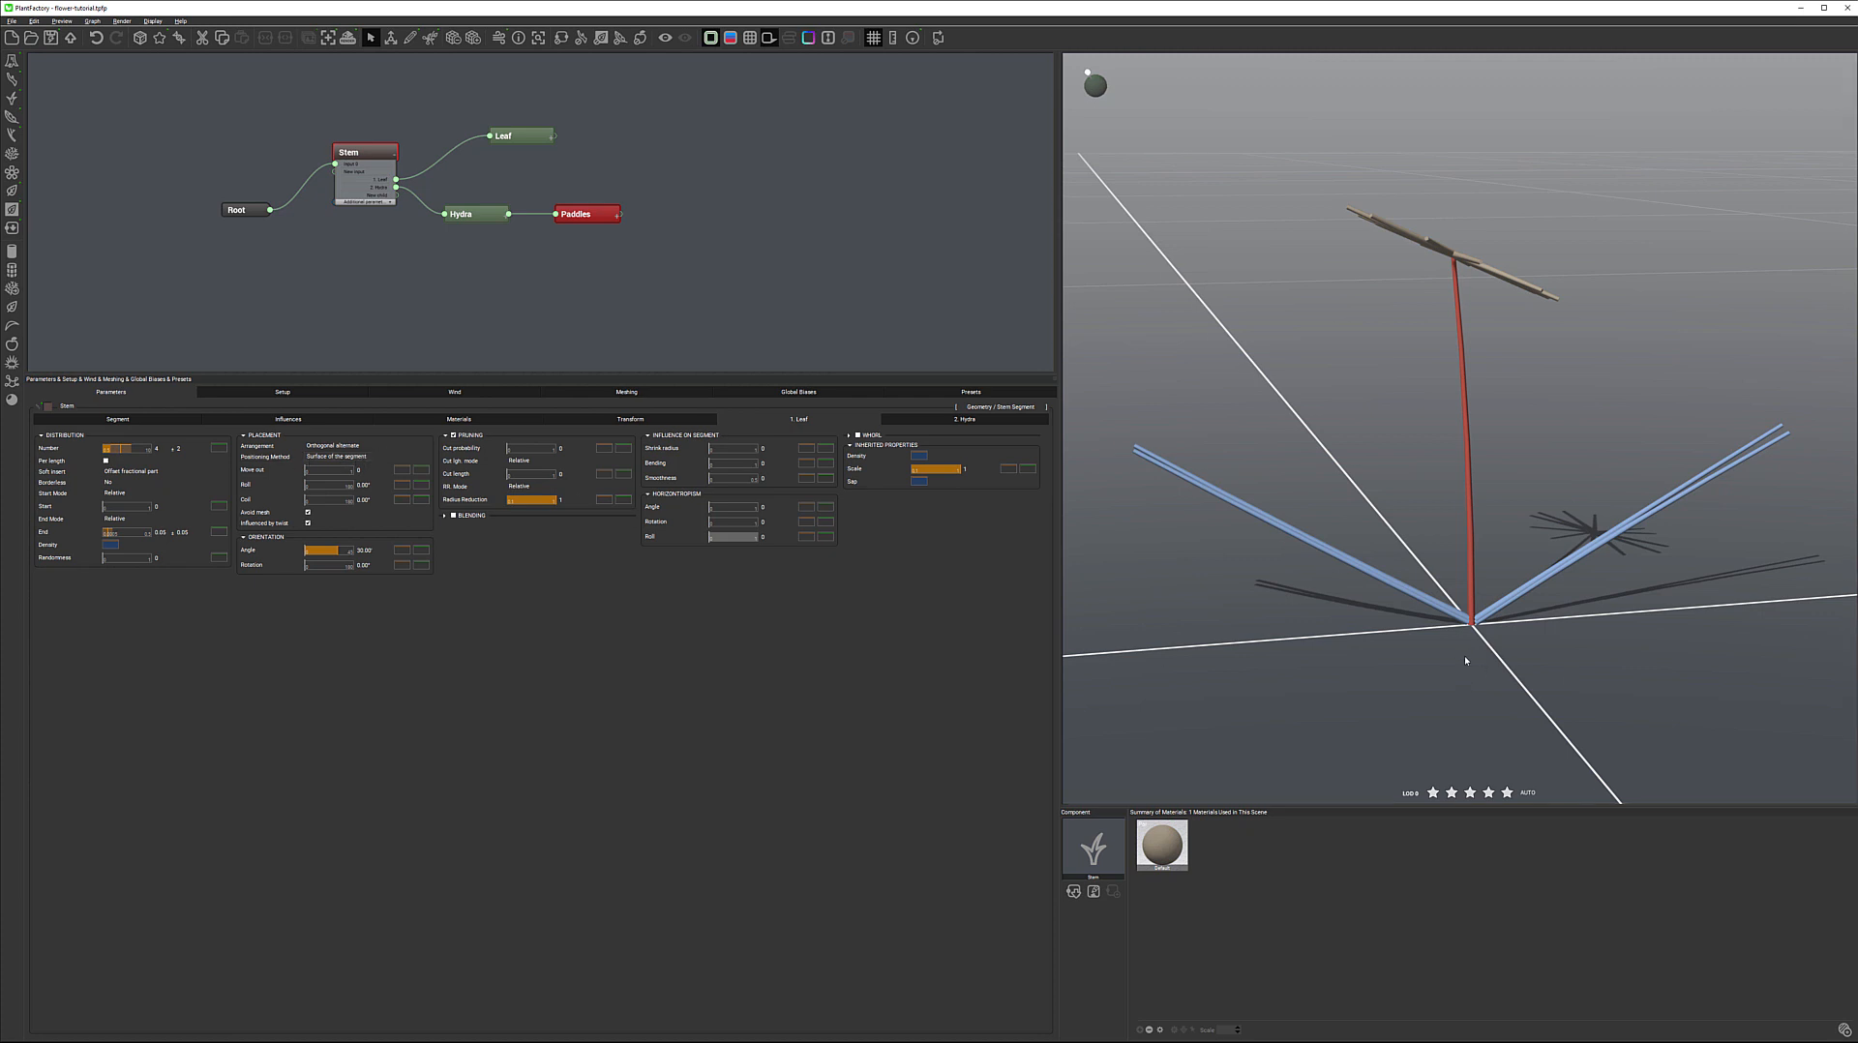
# Try the Axis of the segment positioning method for the leaves, and restore Surface of the segment
pyautogui.scroll(-3, 1461, 658)
pyautogui.scroll(8, 1477, 693)
pyautogui.moveTo(1515, 647); pyautogui.dragTo(1391, 293, button='middle')
pyautogui.scroll(6, 1408, 635)
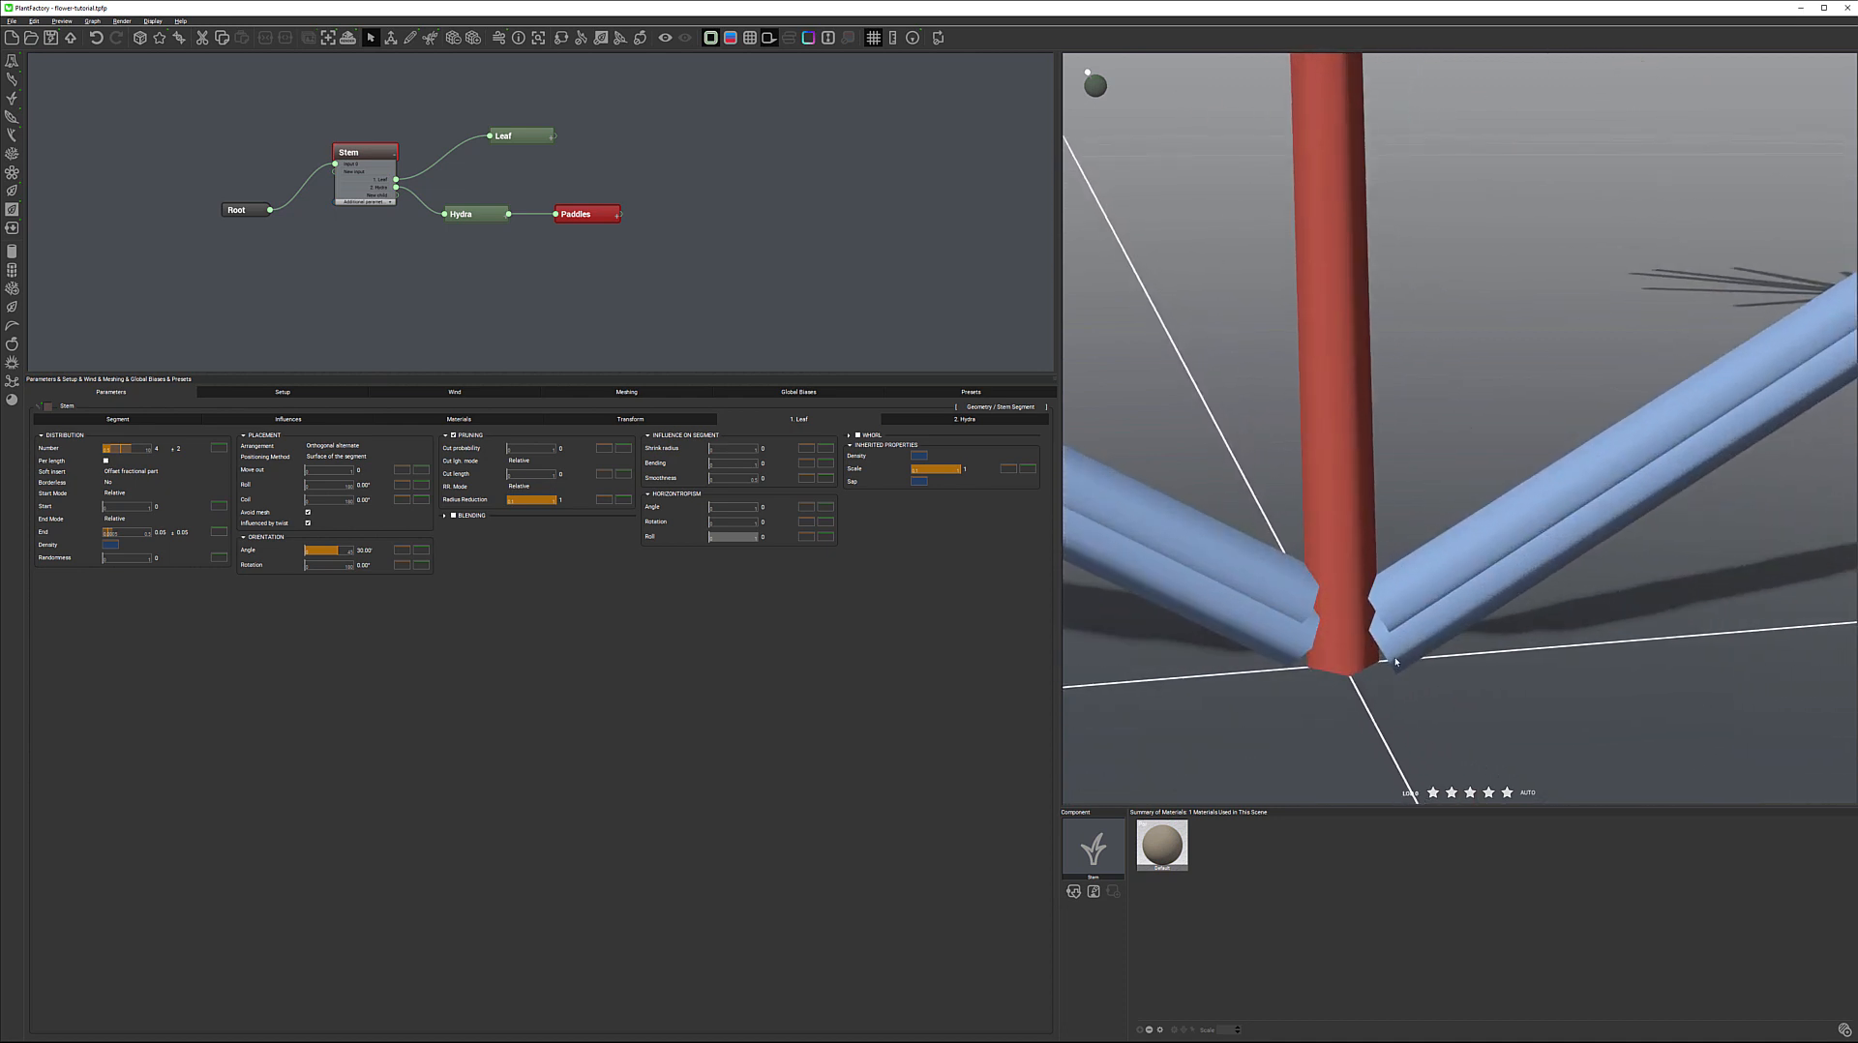
pyautogui.click(364, 457)
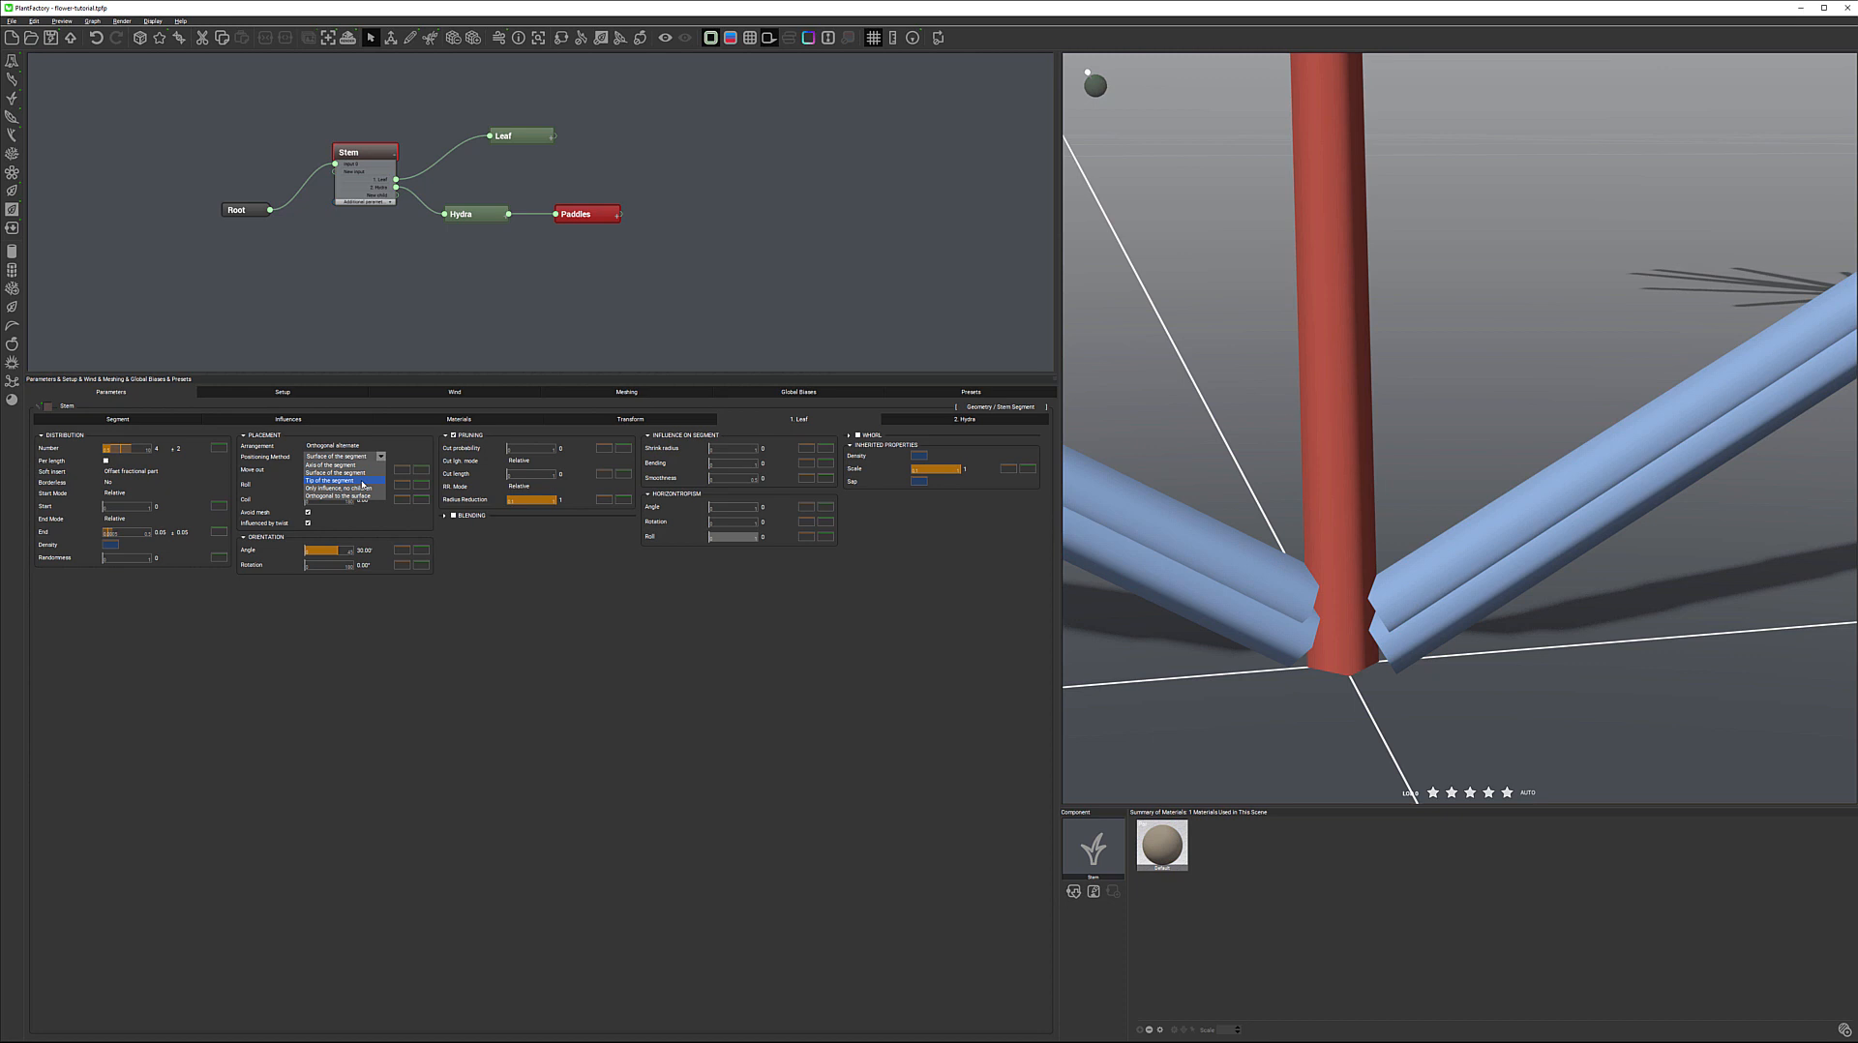
pyautogui.click(362, 465)
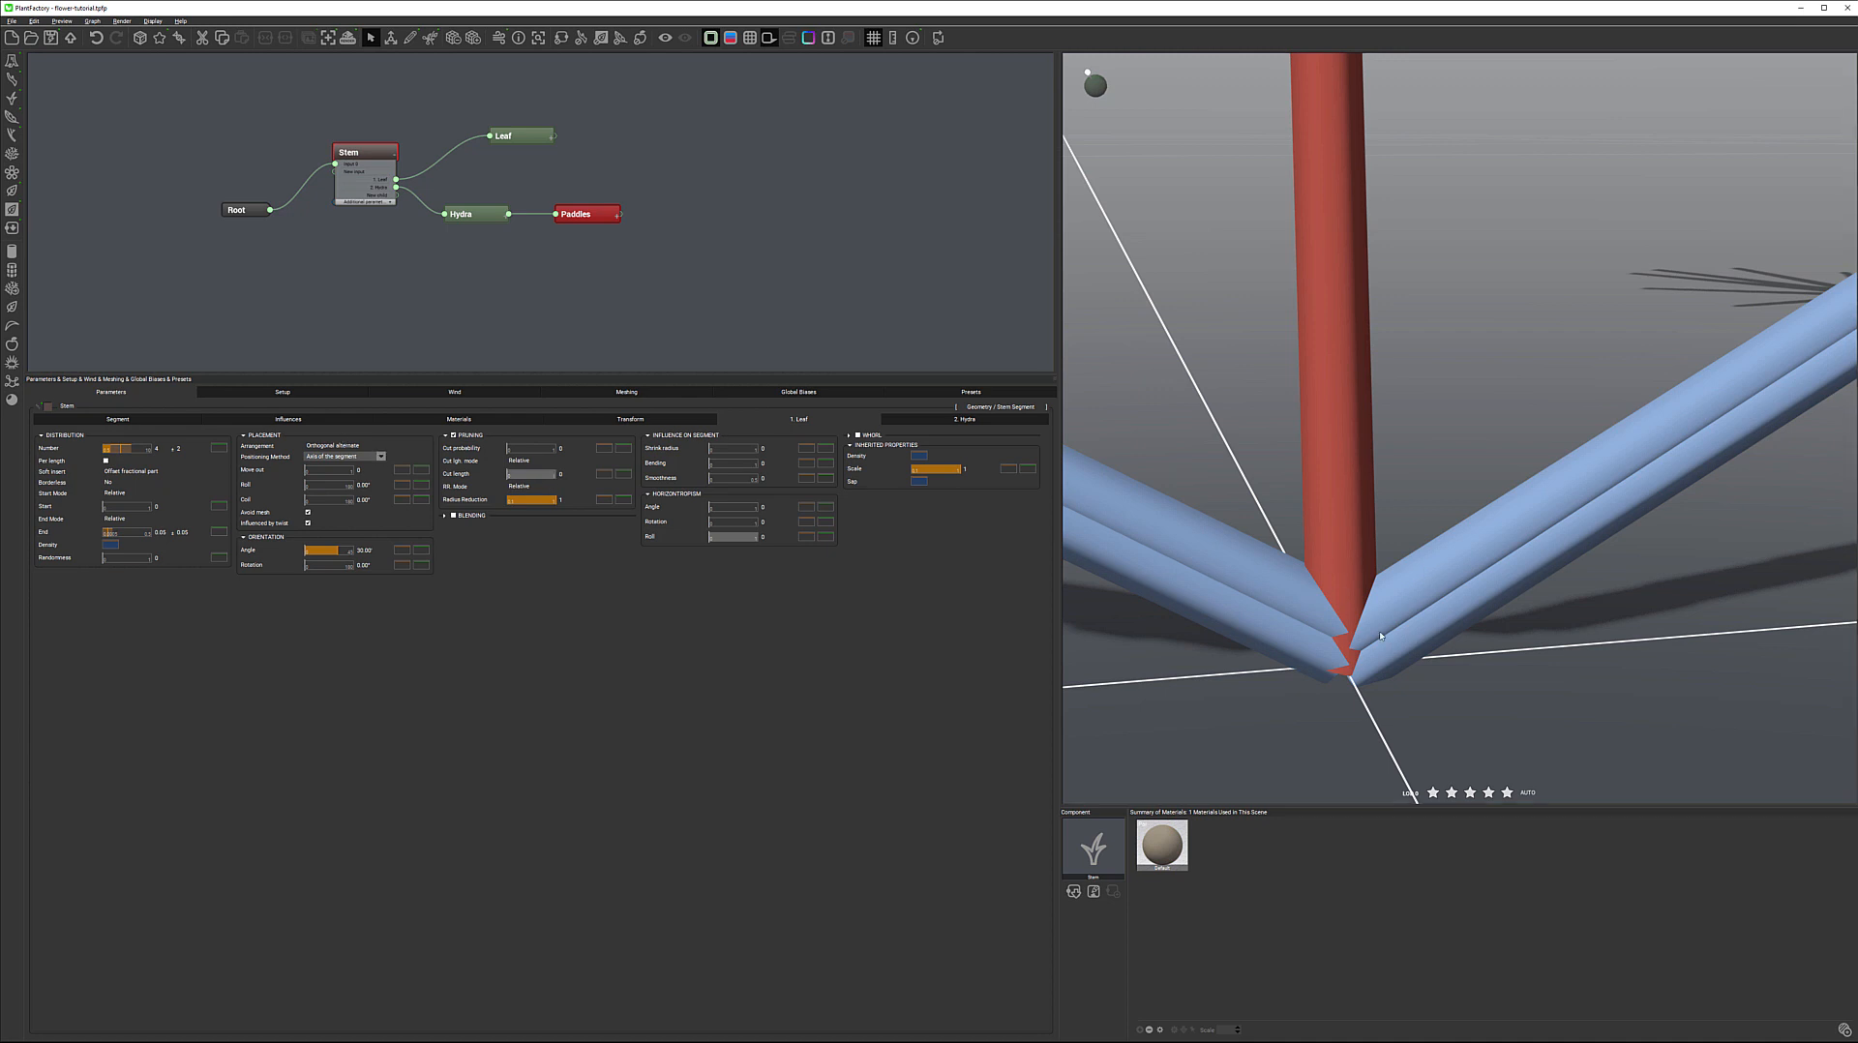
pyautogui.click(379, 460)
pyautogui.click(363, 469)
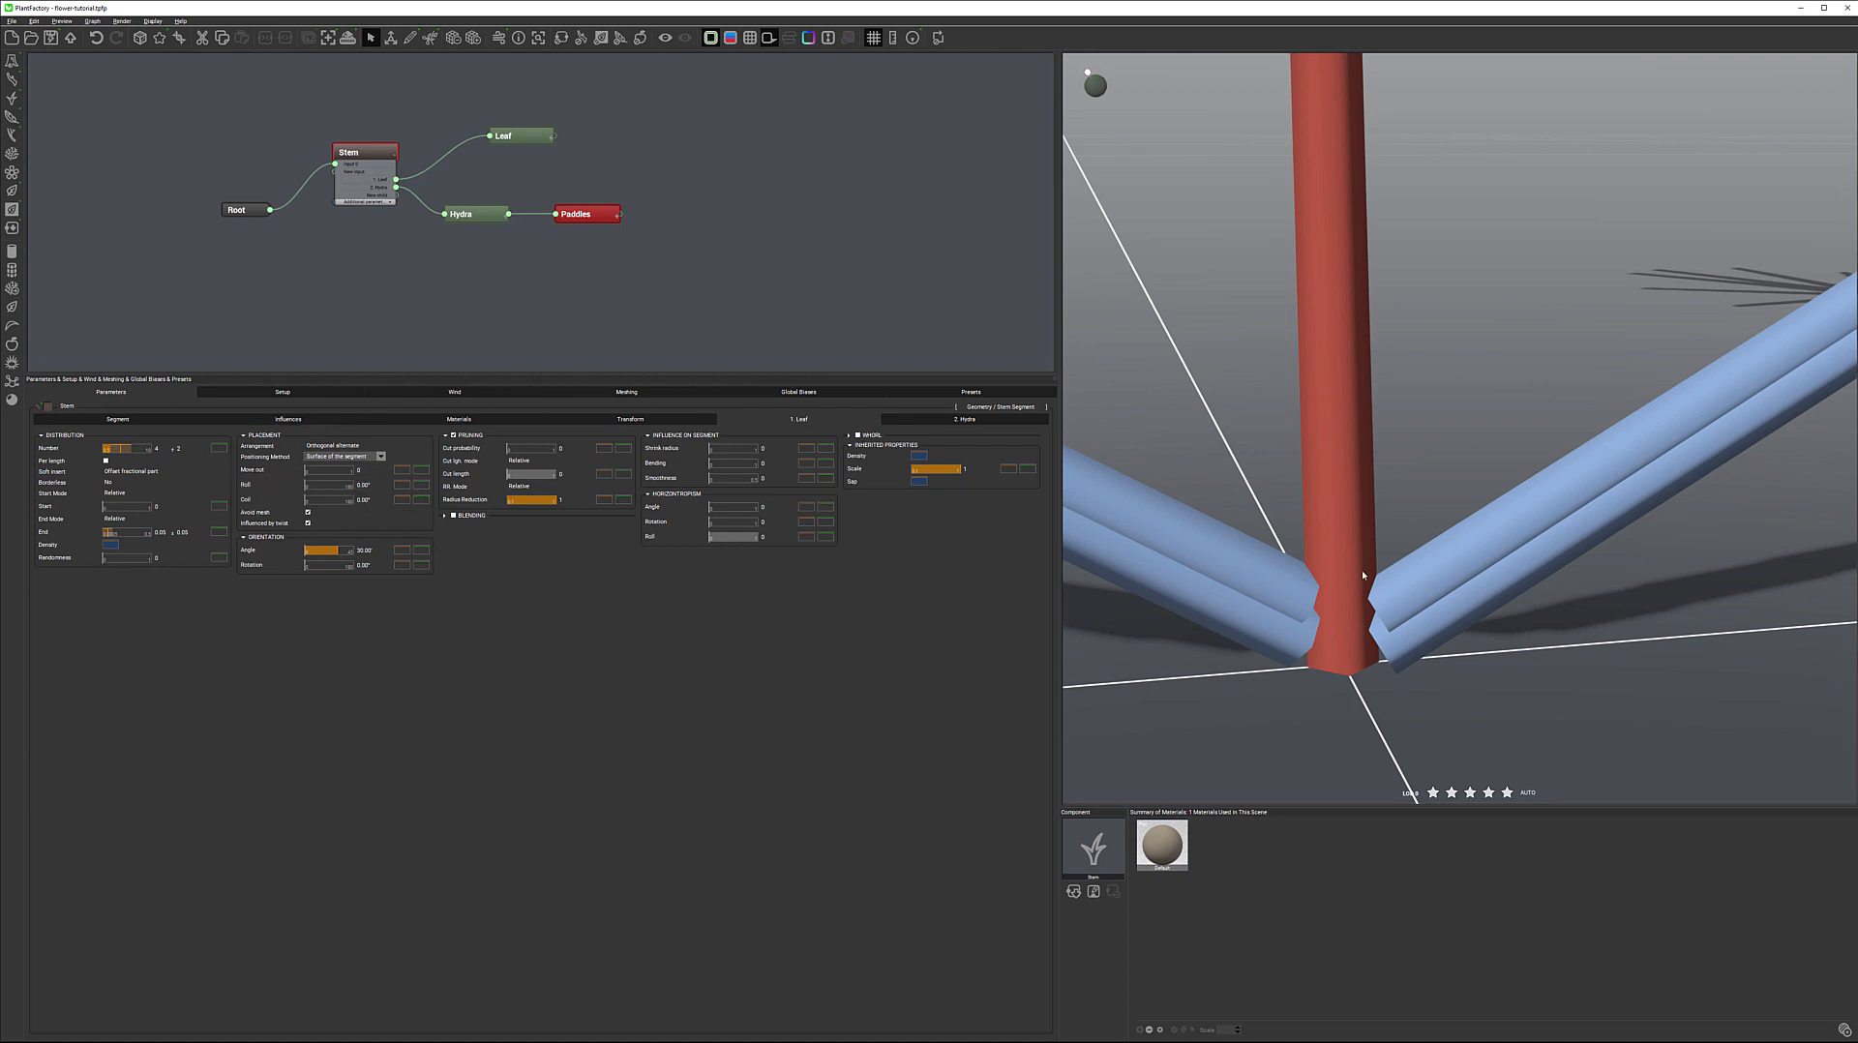
# Try a different Coil value for the leaf placement and reset it to 0°
pyautogui.moveTo(1310, 523); pyautogui.dragTo(1428, 494)
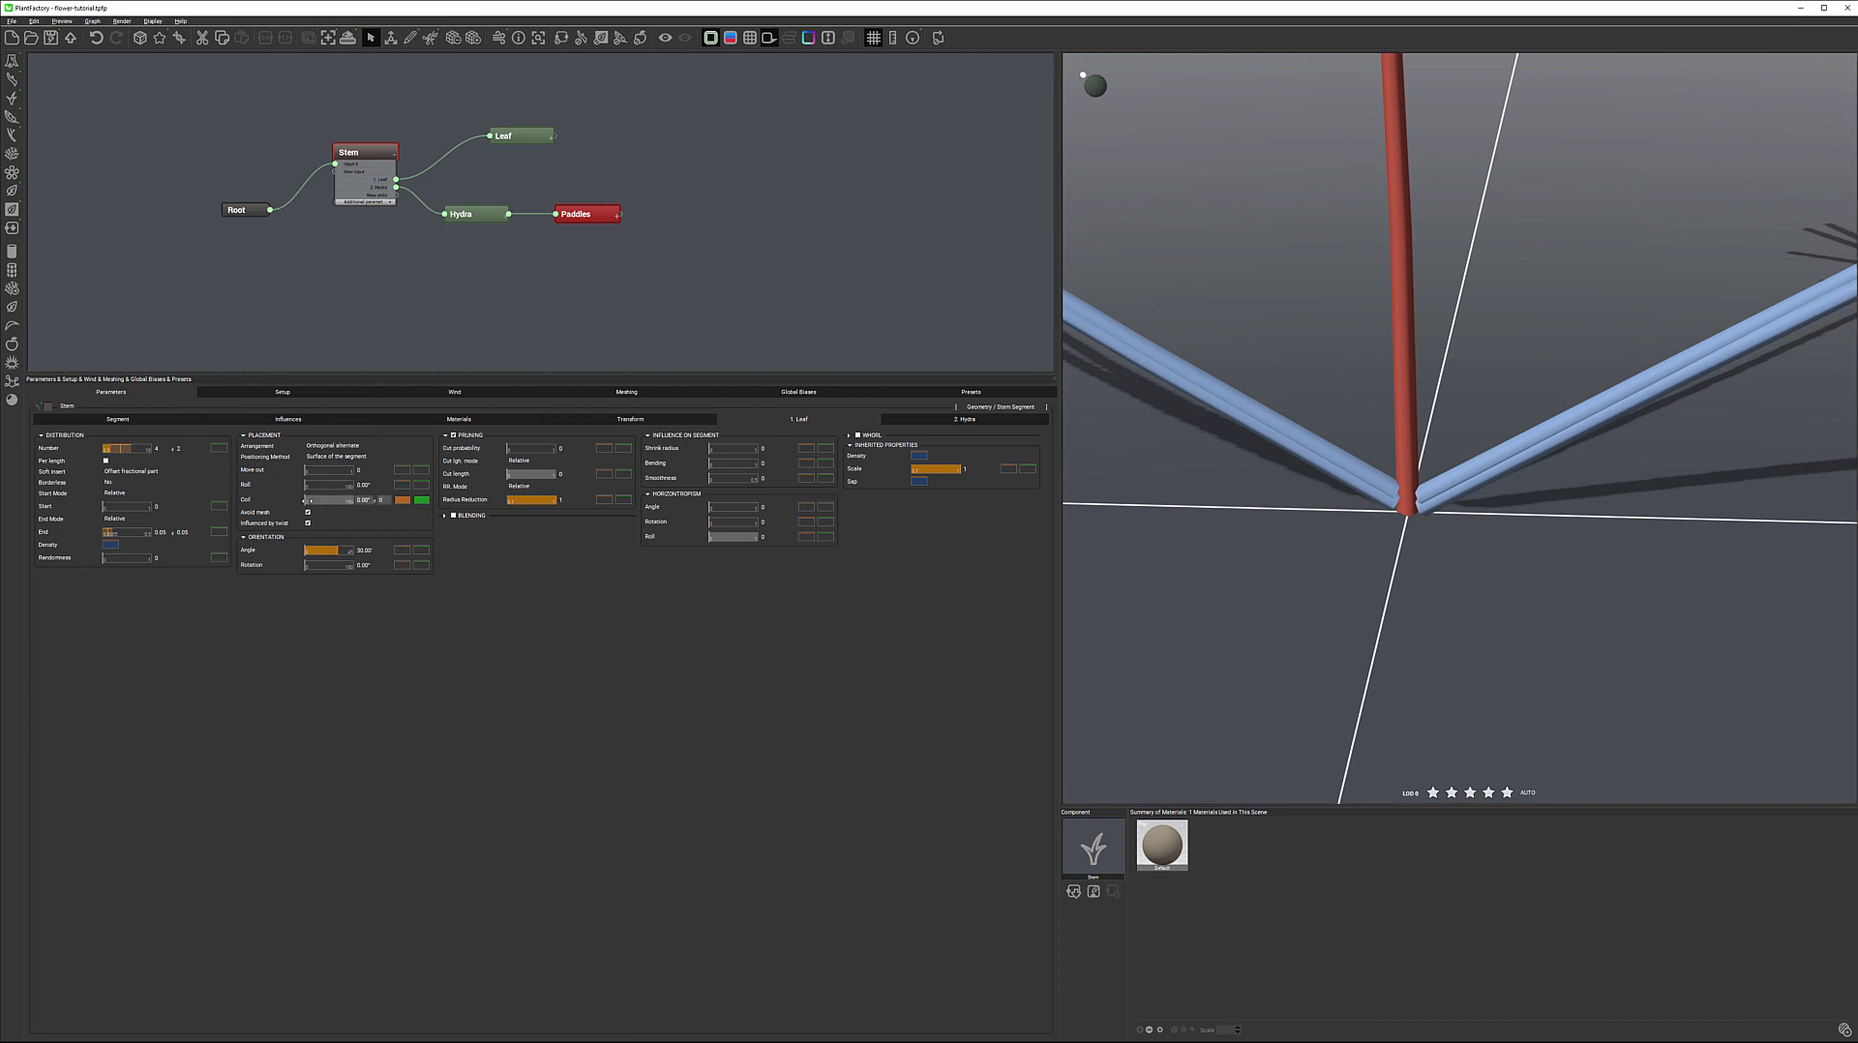
pyautogui.moveTo(318, 500); pyautogui.dragTo(306, 501)
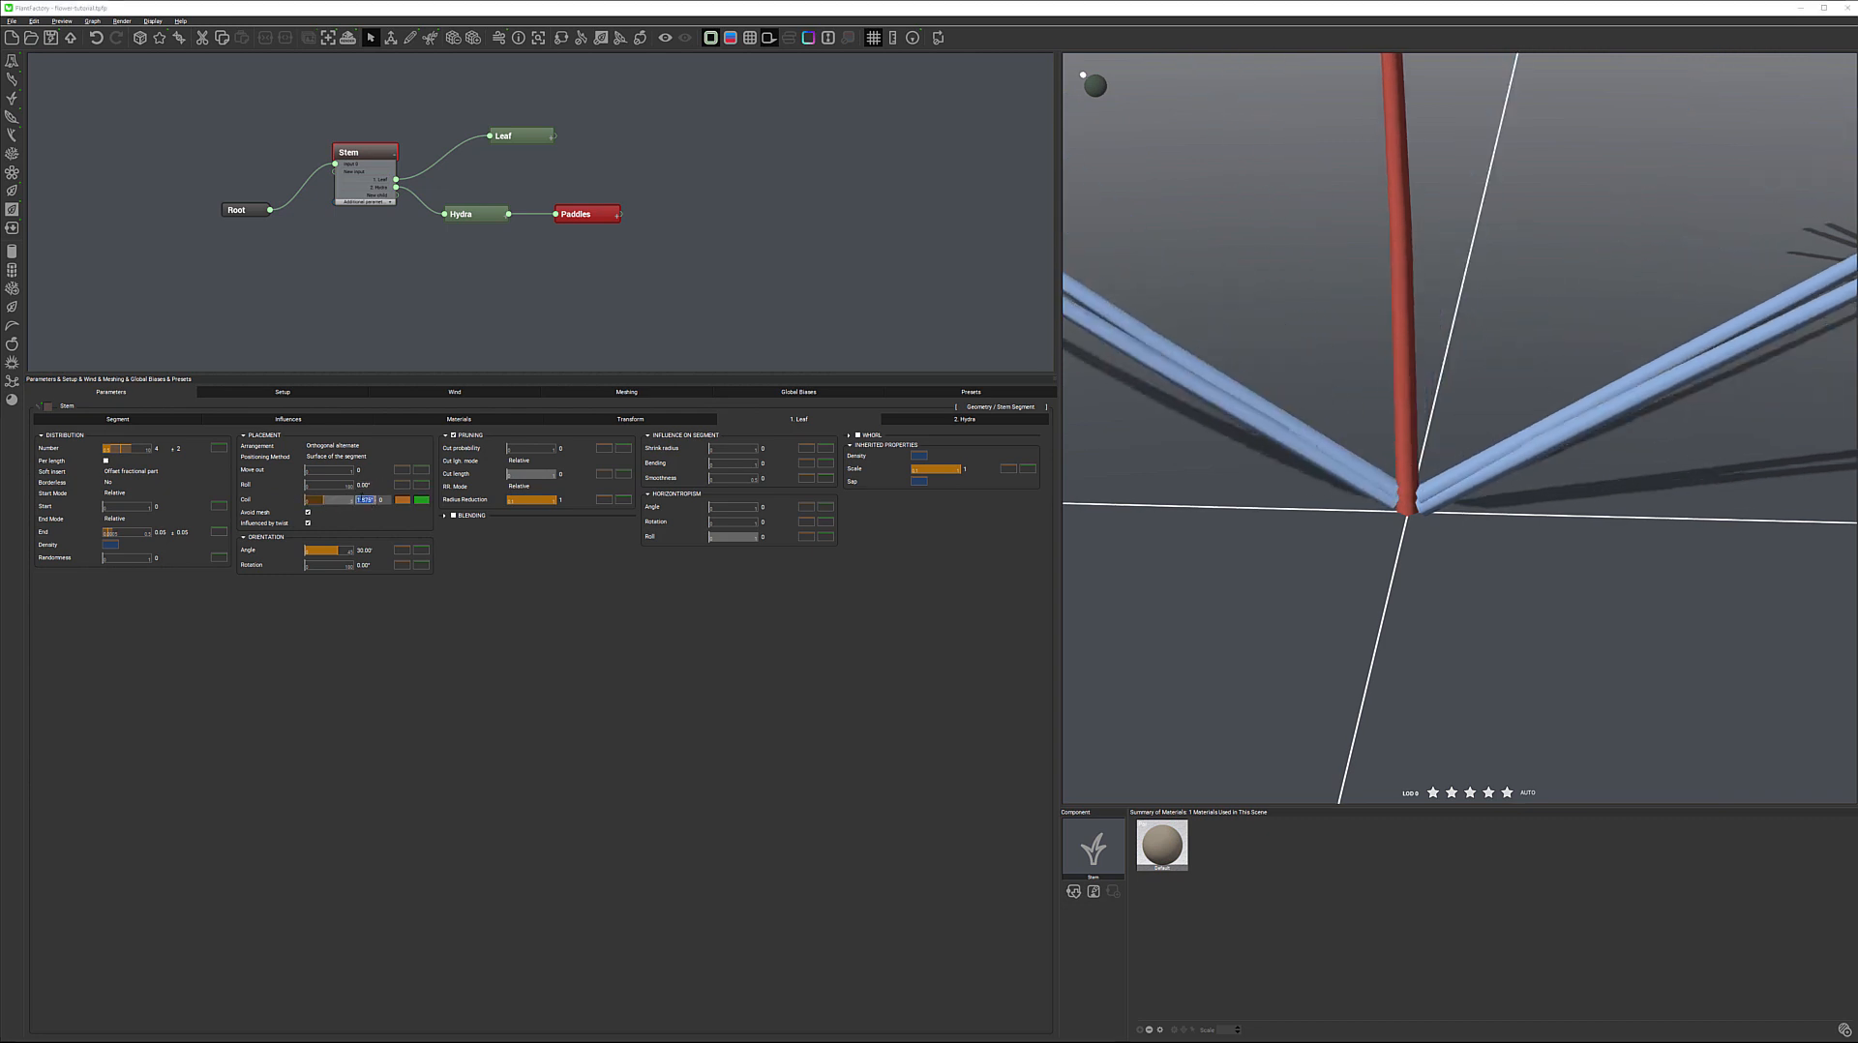
pyautogui.write('0')
pyautogui.press('Return')
# Try a leaf placement Roll of 15° with a random variation of 15°
pyautogui.moveTo(313, 485); pyautogui.dragTo(308, 483)
pyautogui.click(364, 486)
pyautogui.write('00')
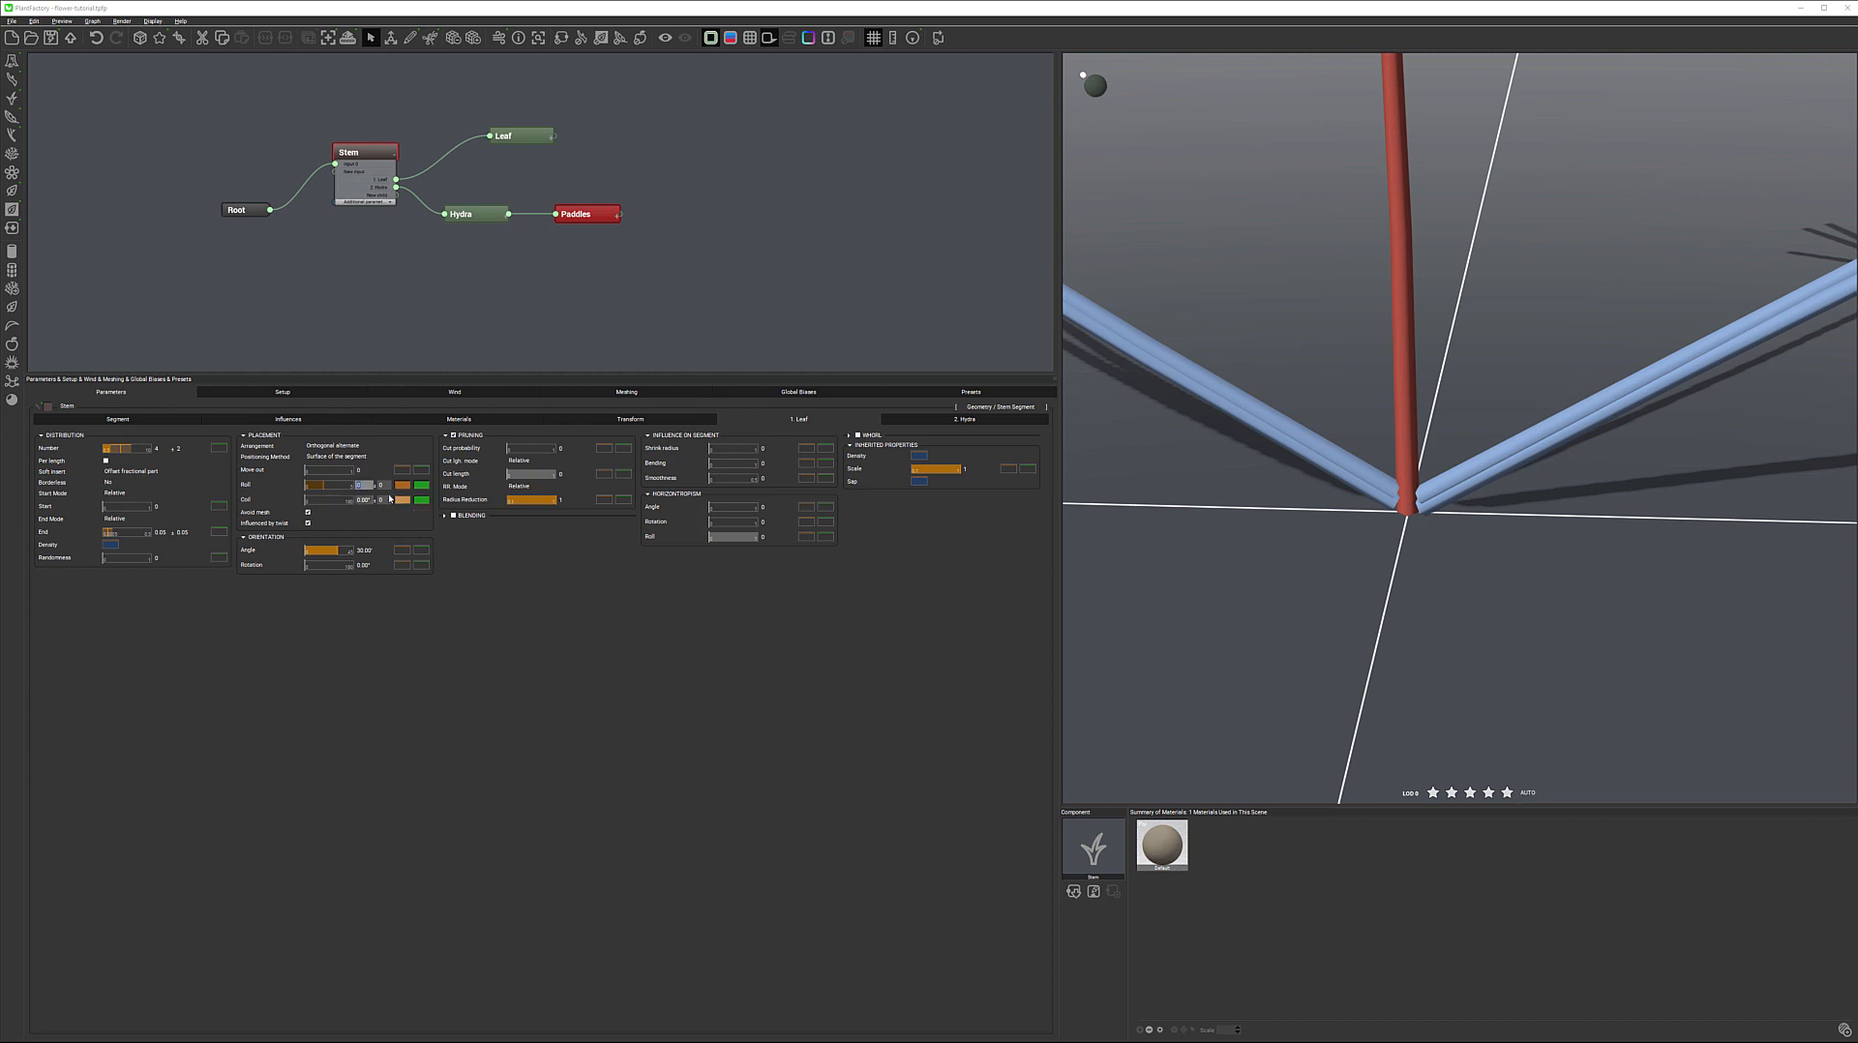
pyautogui.write('15')
pyautogui.press('Return')
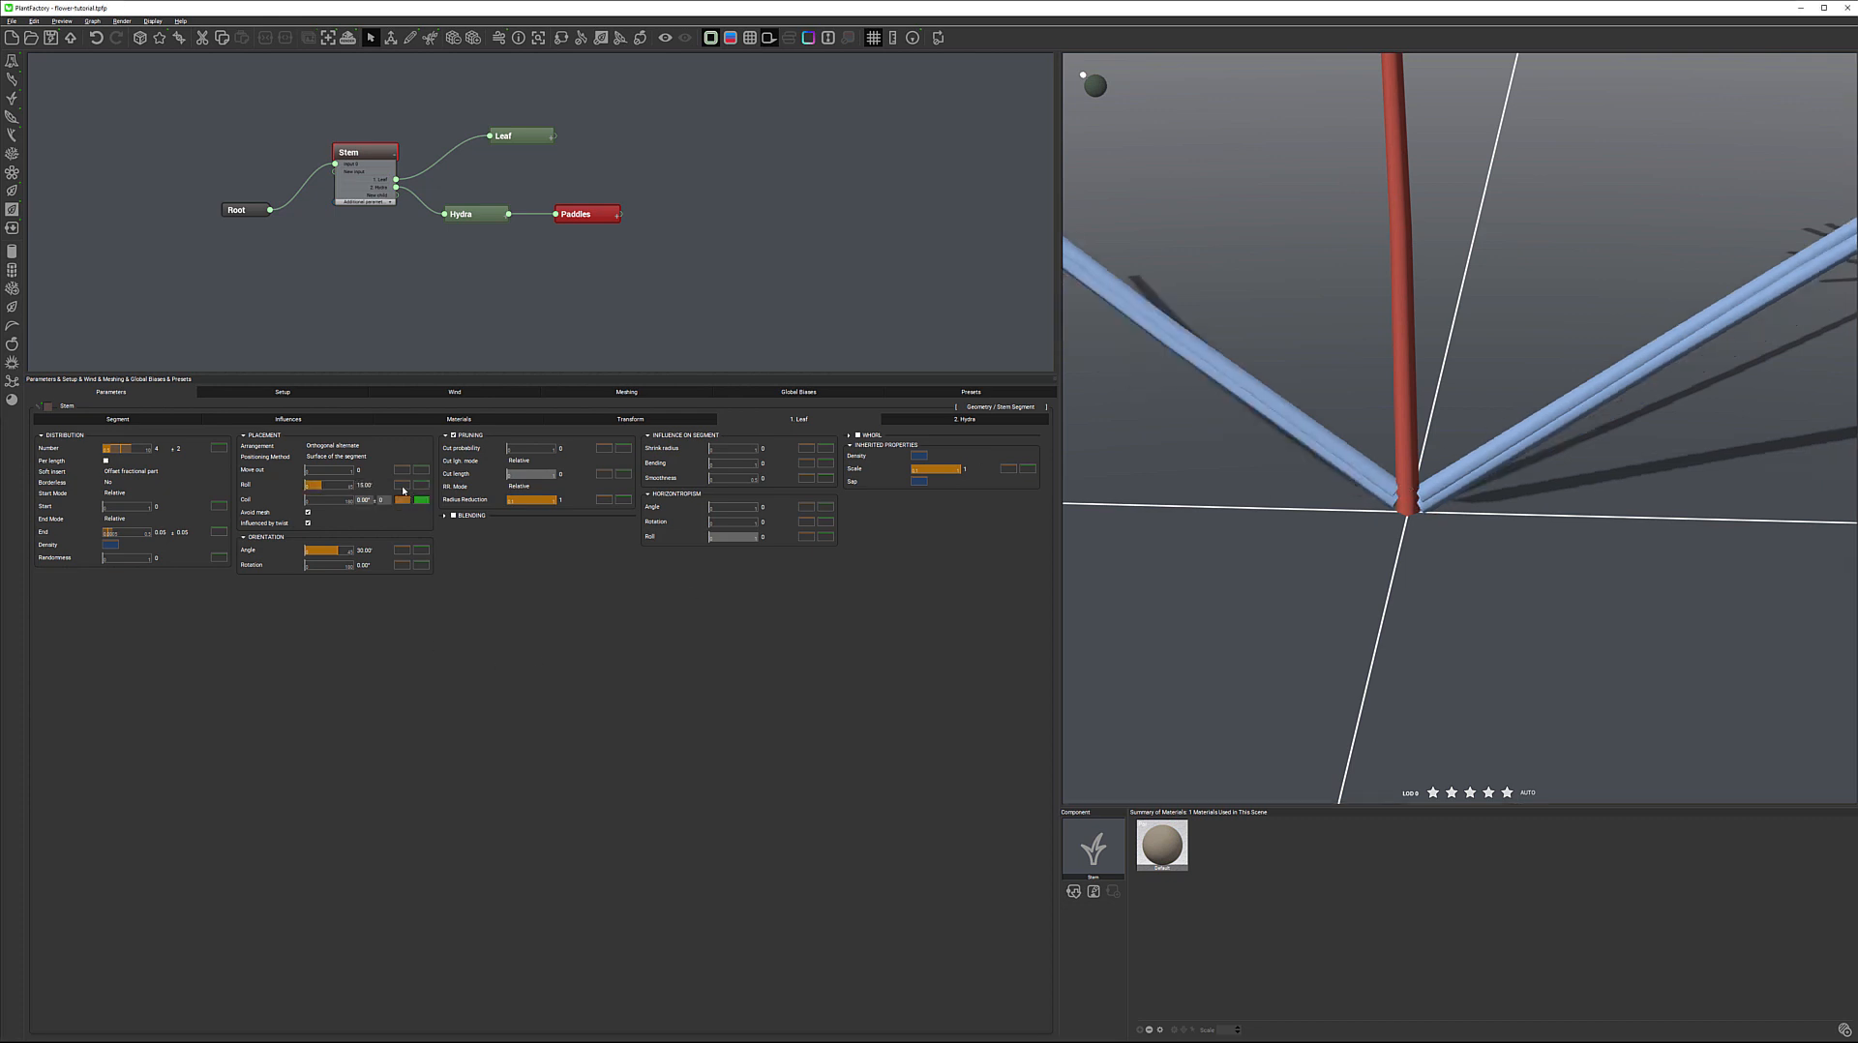
pyautogui.click(529, 606)
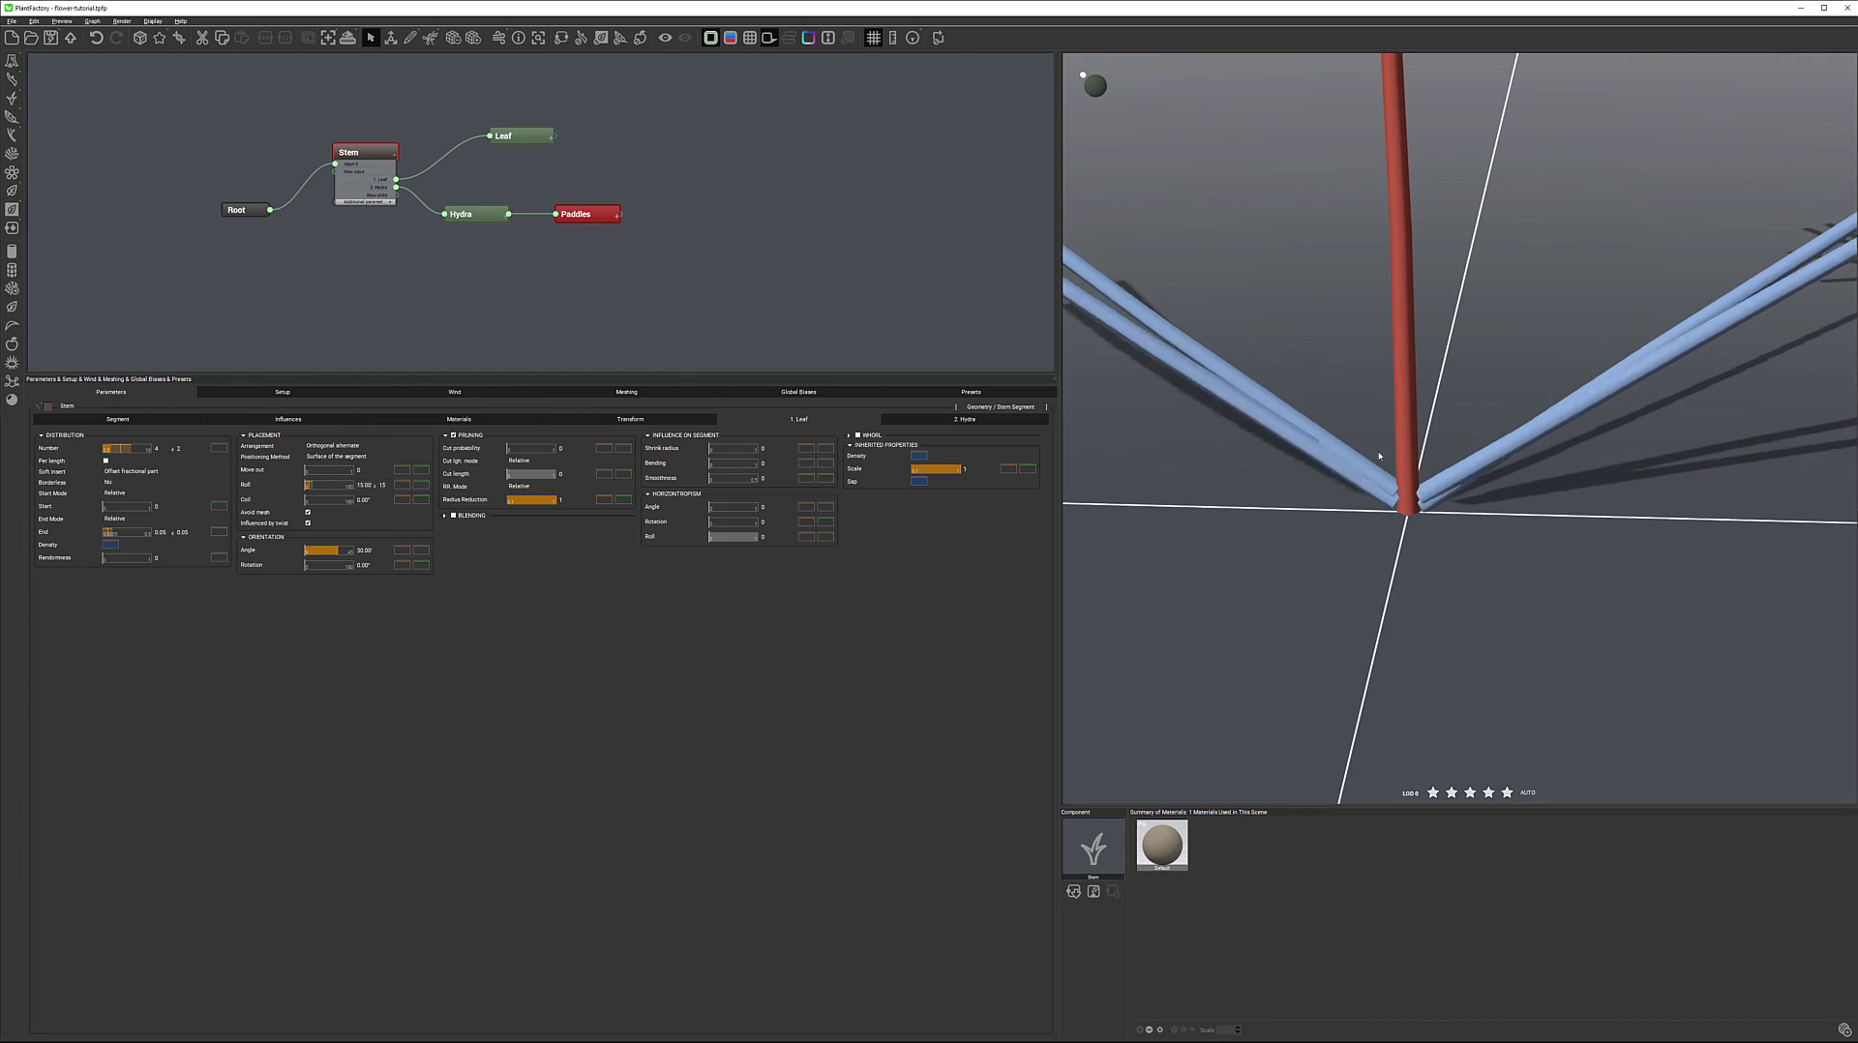
# Try a wider random variation on the Roll of the leaf placement
pyautogui.moveTo(1325, 371); pyautogui.dragTo(1323, 438, button='right')
pyautogui.click(382, 485)
pyautogui.write('5')
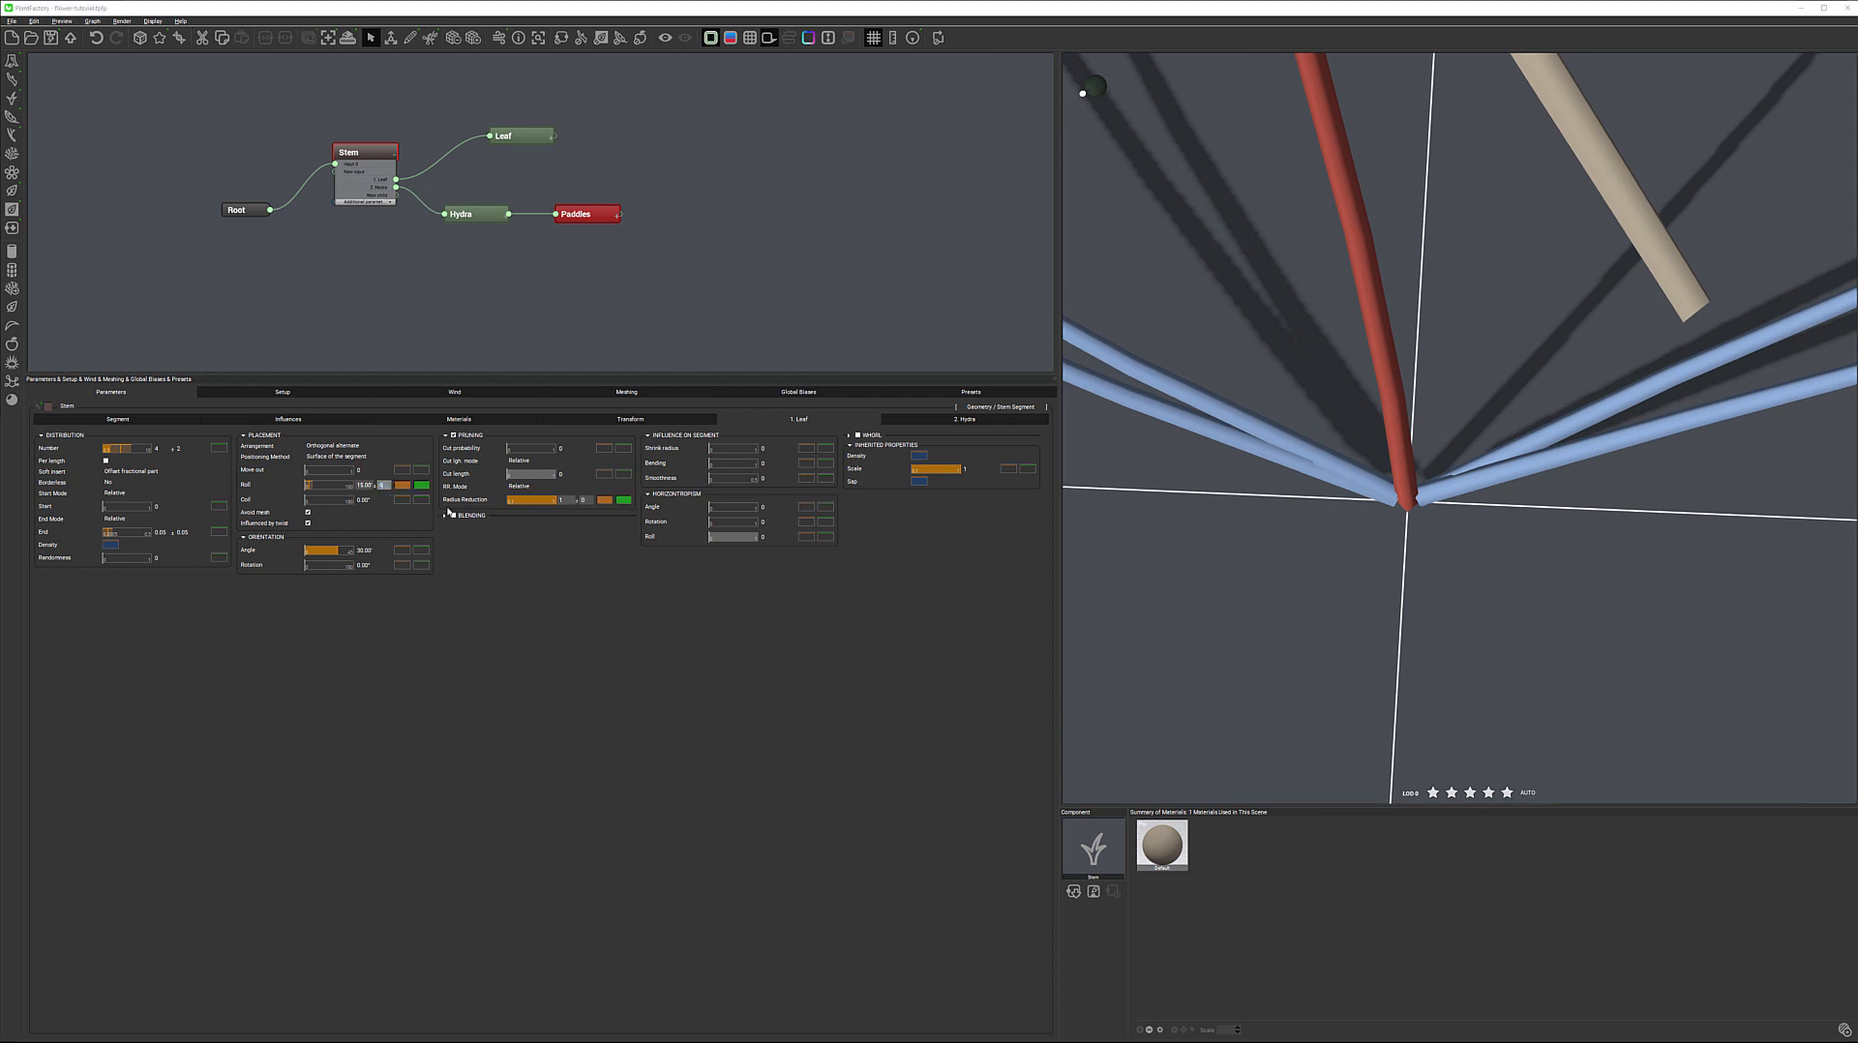
pyautogui.press('Return')
pyautogui.moveTo(1378, 503); pyautogui.dragTo(1381, 464)
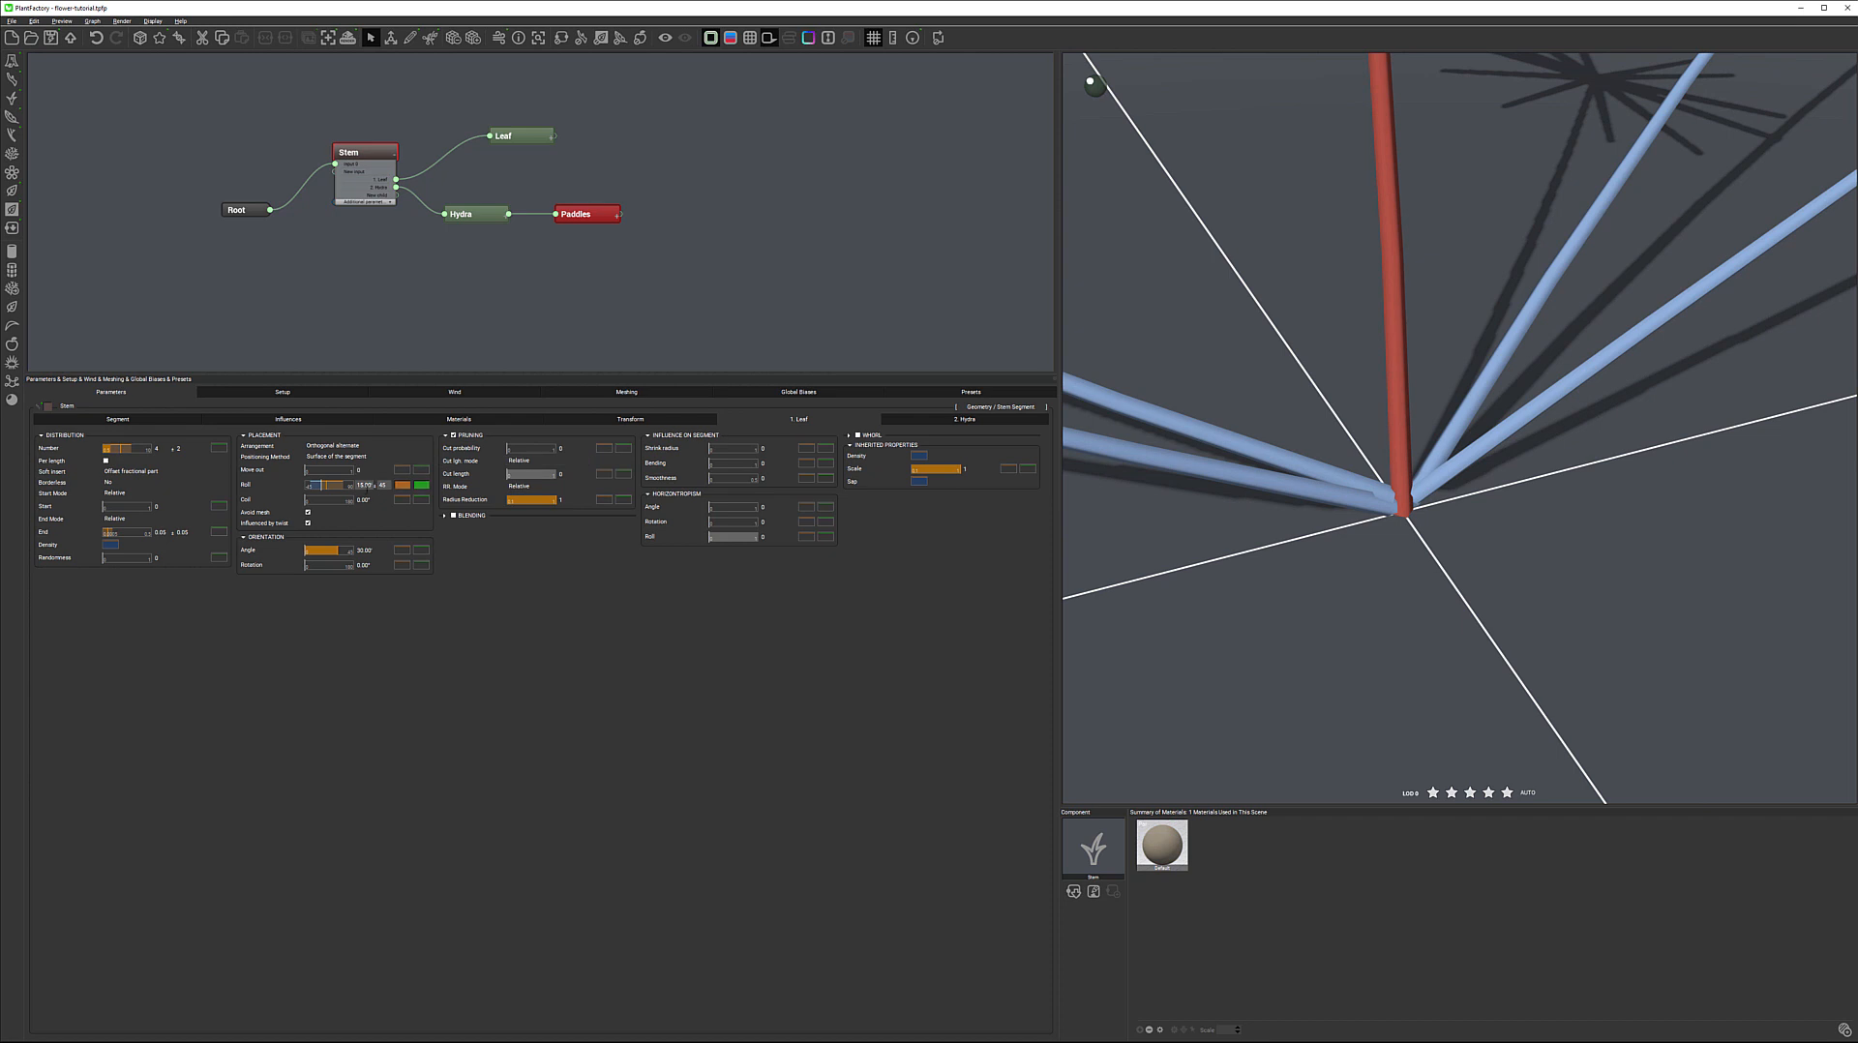
# Reset the leaf Roll to 0° and set the Coil to 30° with a random variation of 30°
pyautogui.doubleClick(367, 486)
pyautogui.write('0')
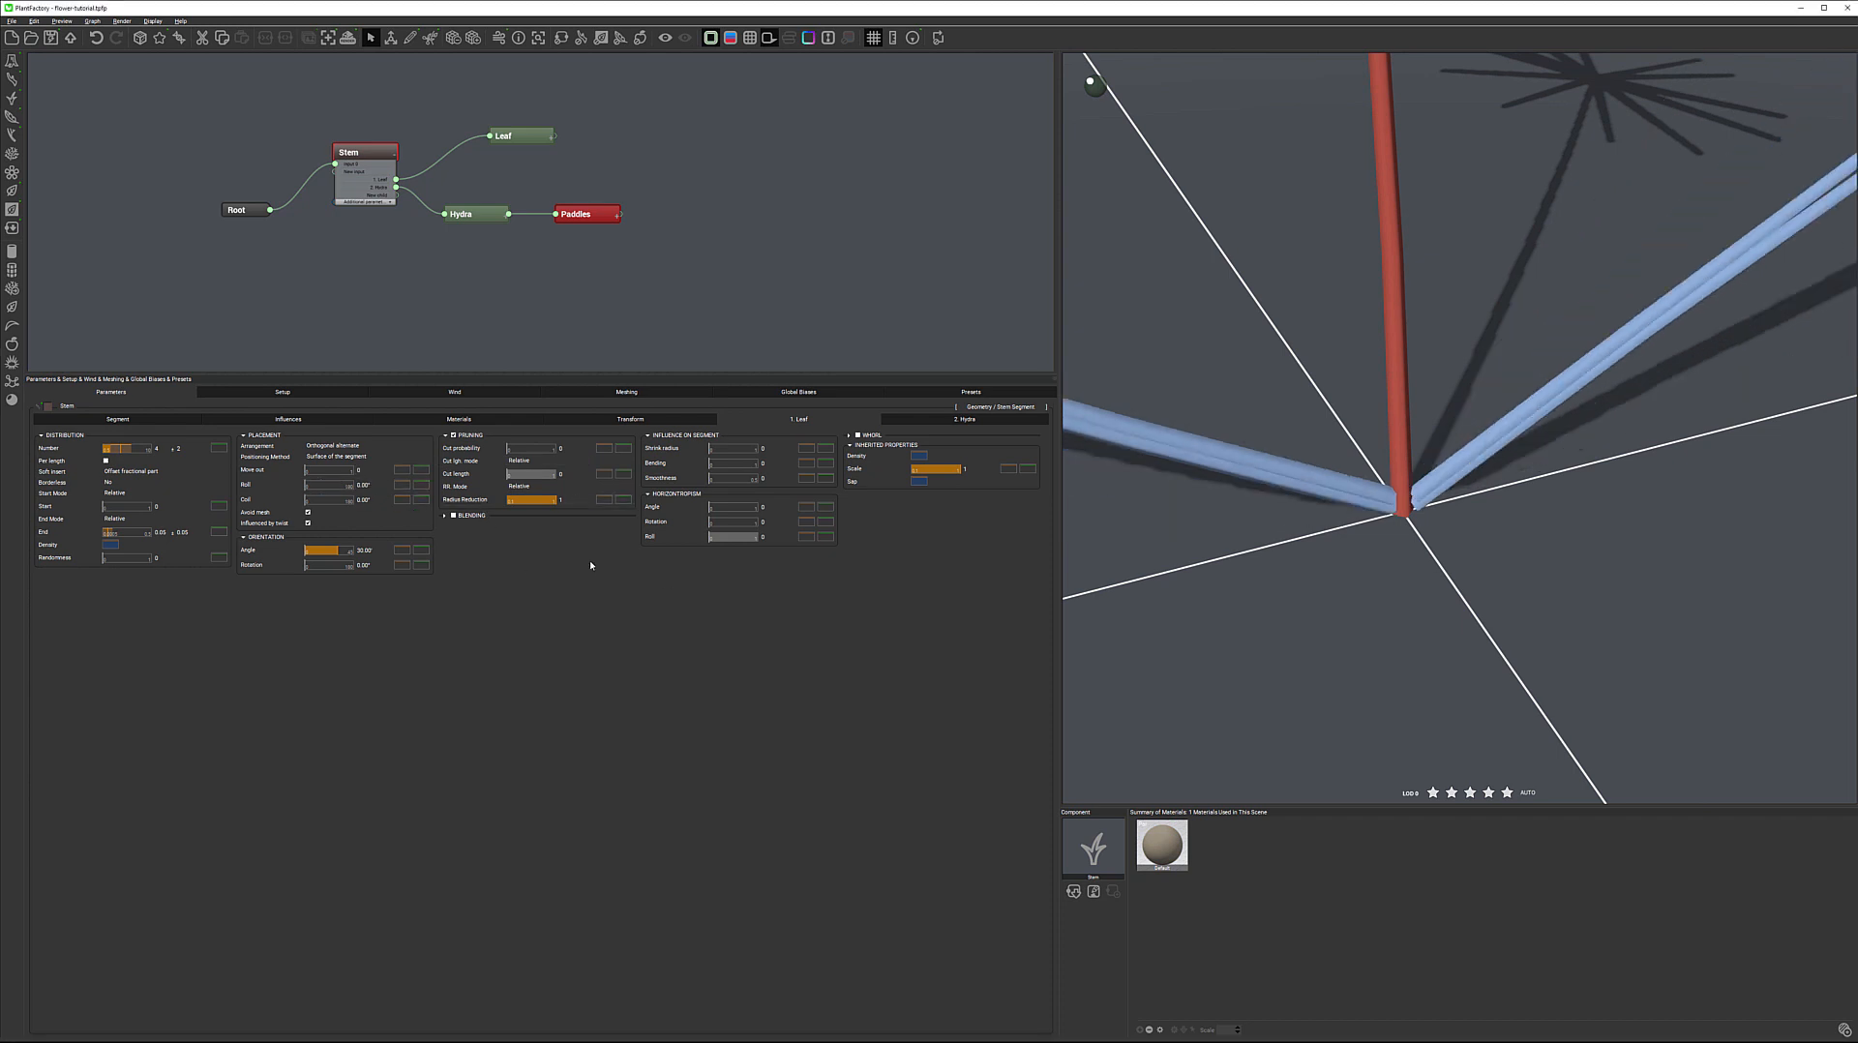
pyautogui.press('Tab')
pyautogui.write('30')
pyautogui.press('Tab')
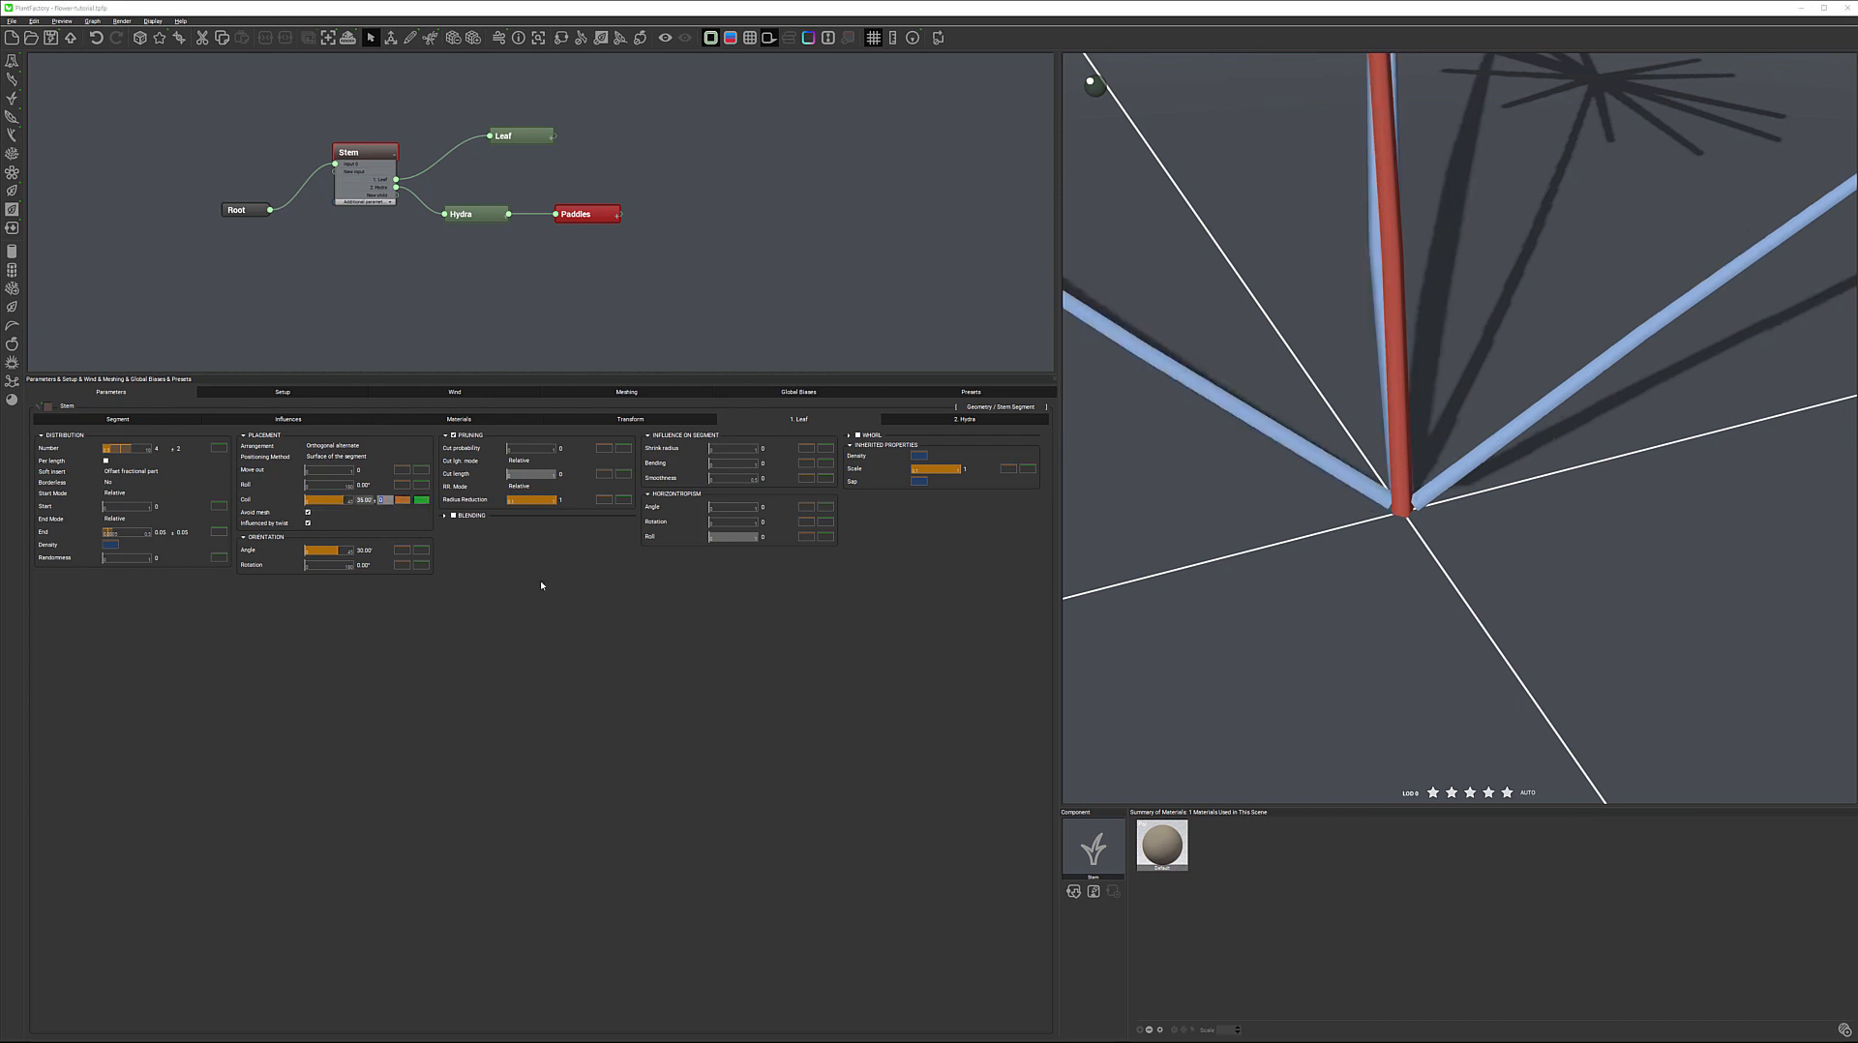
pyautogui.press('Return')
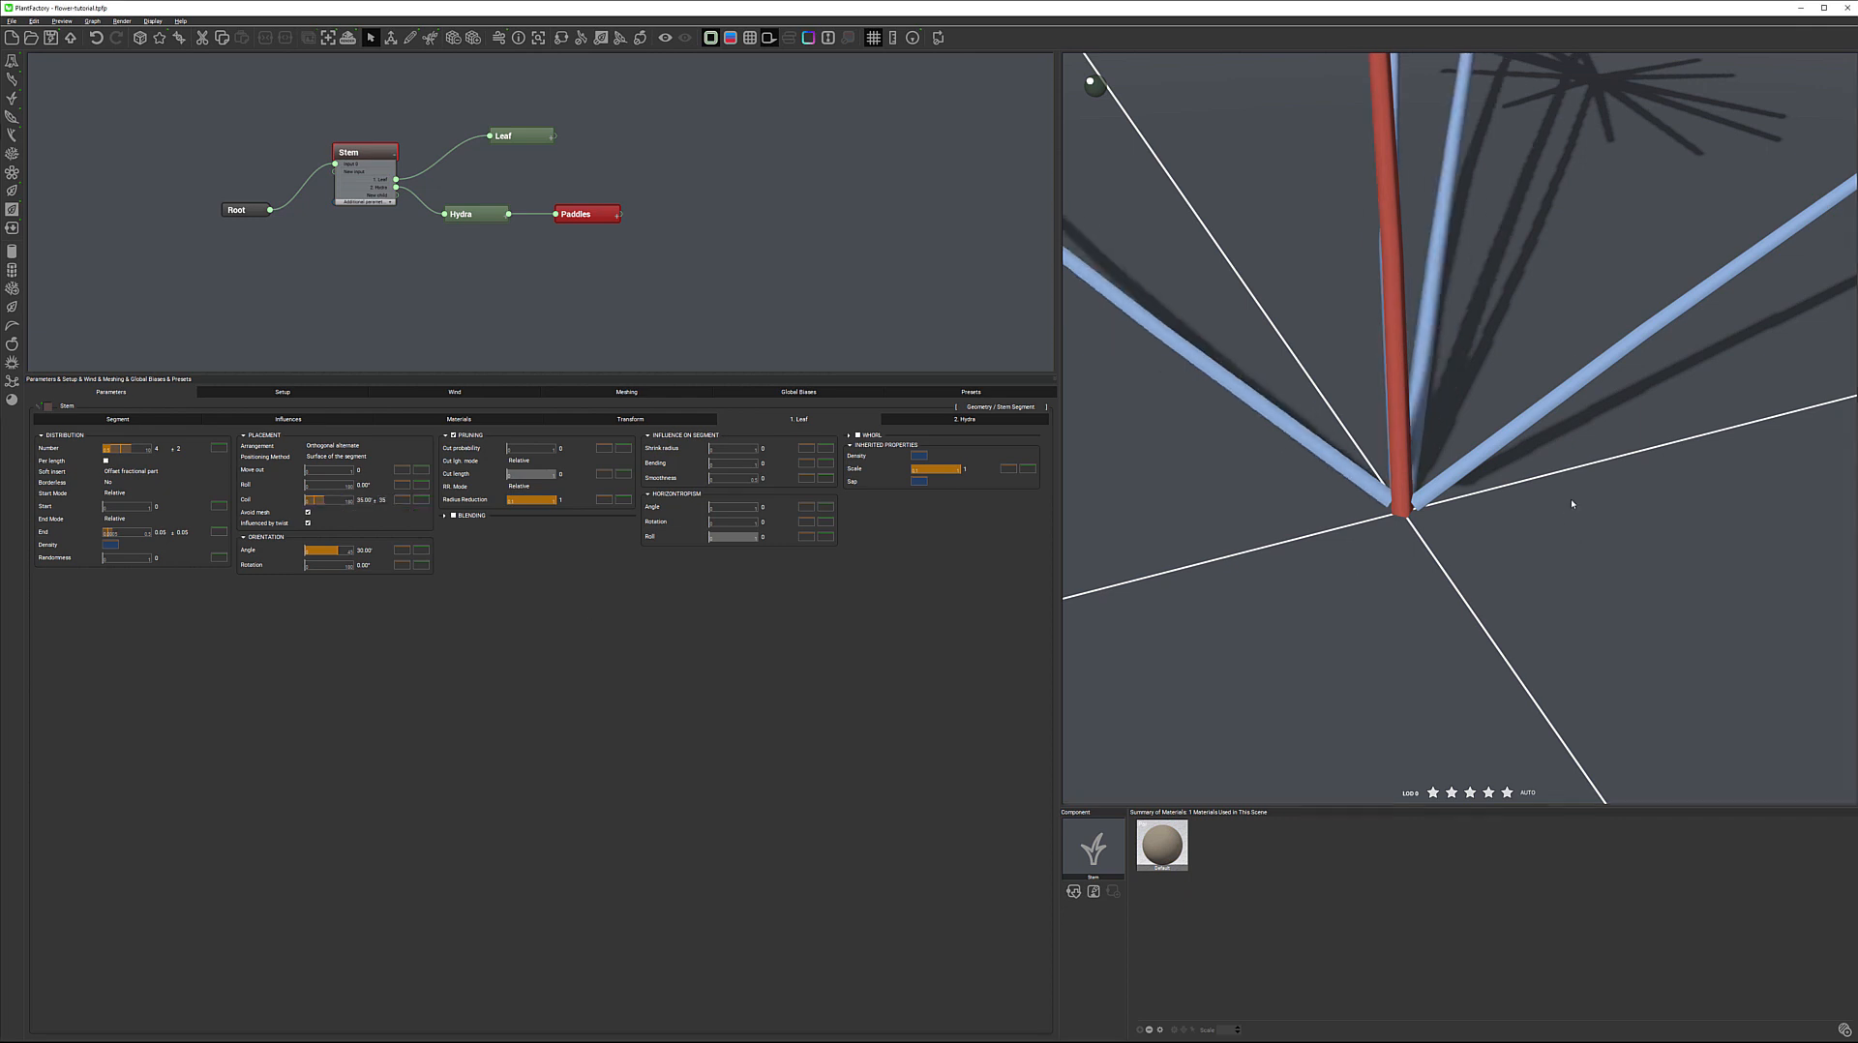
pyautogui.moveTo(1599, 486); pyautogui.dragTo(1079, 513, button='right')
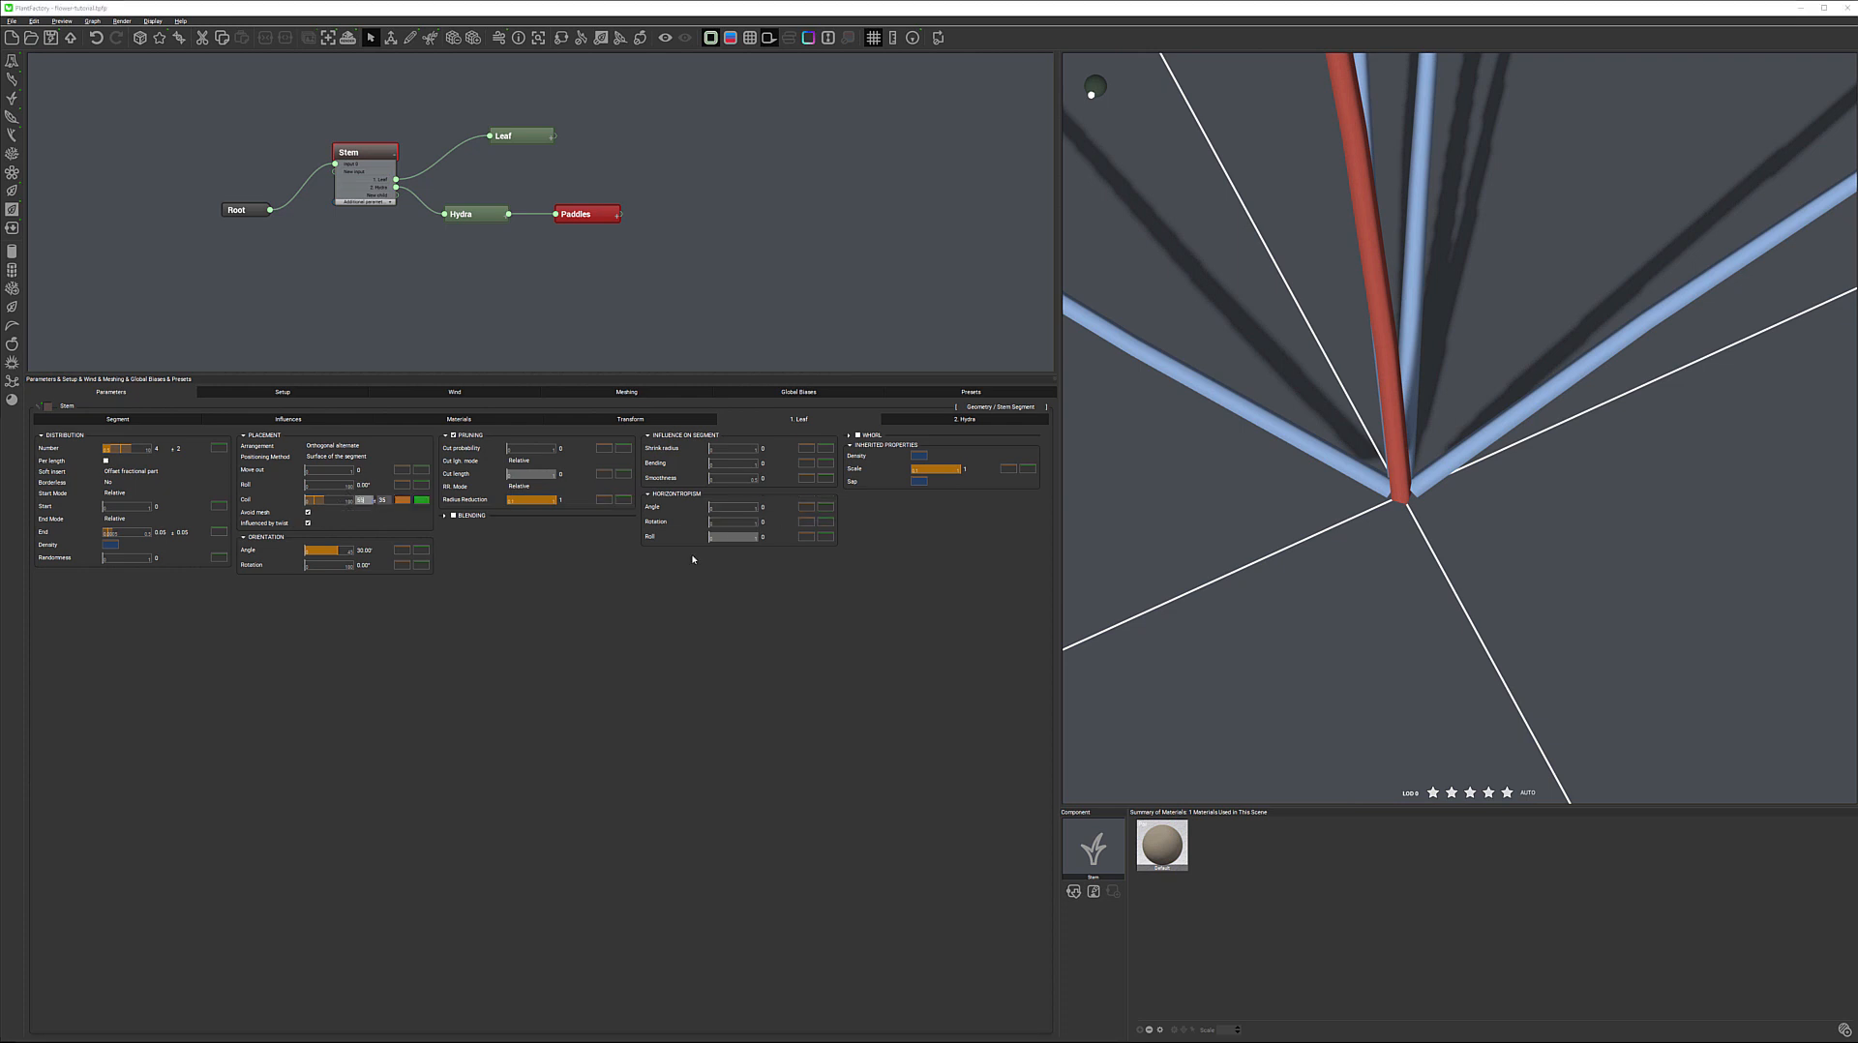
# Set the Coil of the leaf placement to 75°
pyautogui.doubleClick(365, 500)
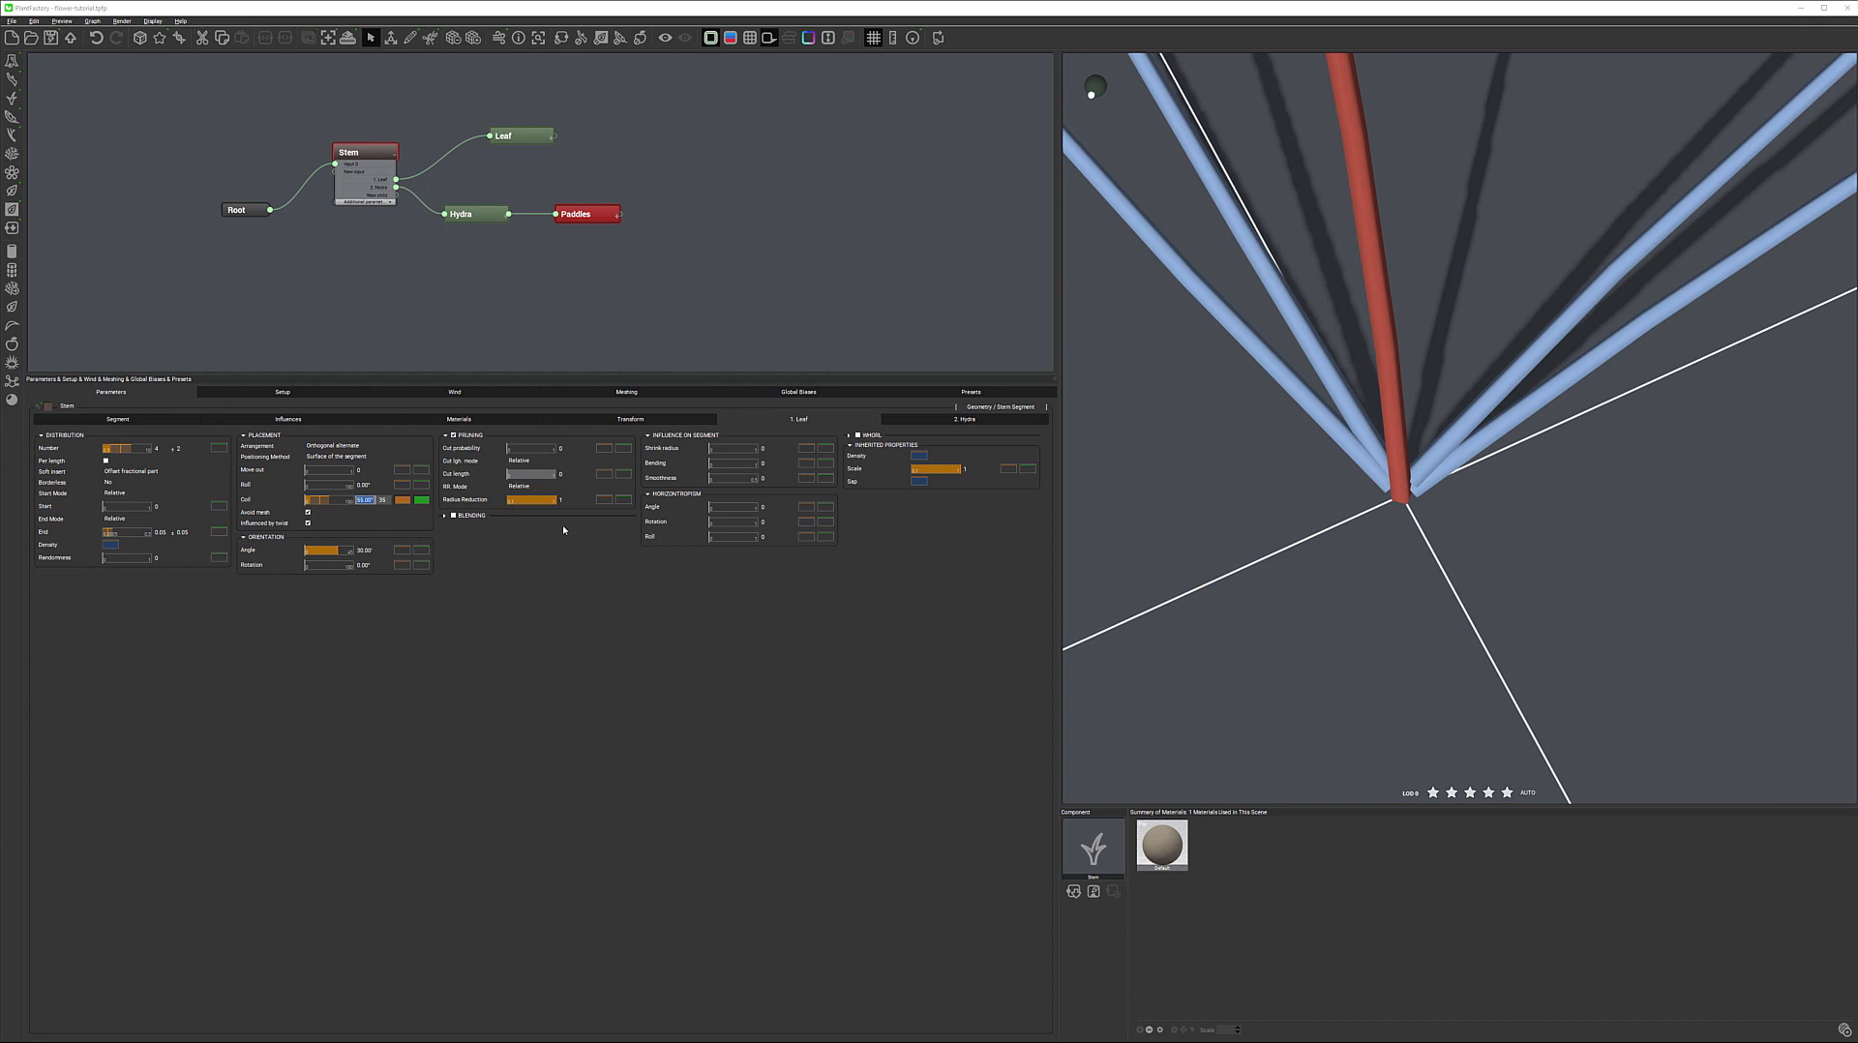
pyautogui.write('74')
pyautogui.press('Return')
pyautogui.moveTo(1492, 498); pyautogui.dragTo(1587, 442)
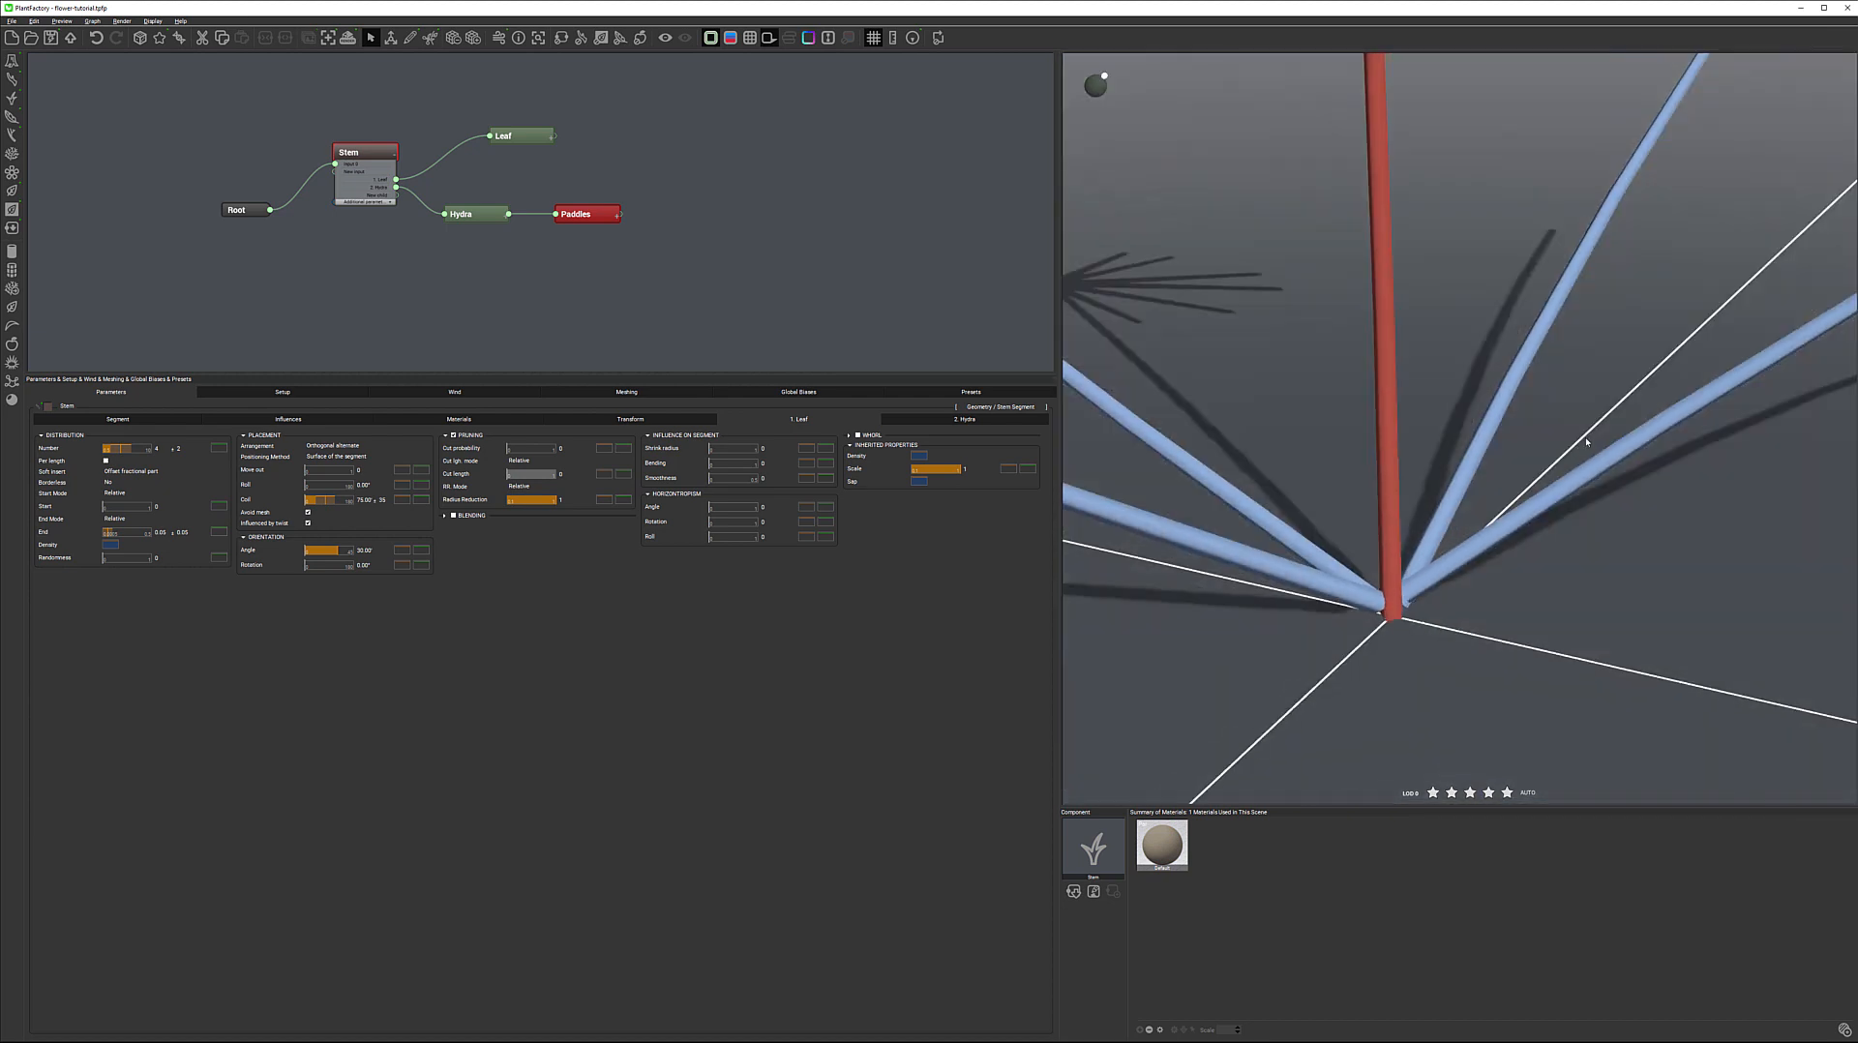
# Raise the leaves towards the stem by setting their orientation Angle to 85°
pyautogui.moveTo(1504, 545); pyautogui.dragTo(1471, 537)
pyautogui.moveTo(1547, 601); pyautogui.dragTo(1552, 746, button='right')
pyautogui.moveTo(1569, 487)
pyautogui.mouseDown()
pyautogui.moveTo(1605, 482)
pyautogui.moveTo(1594, 514)
pyautogui.mouseUp()
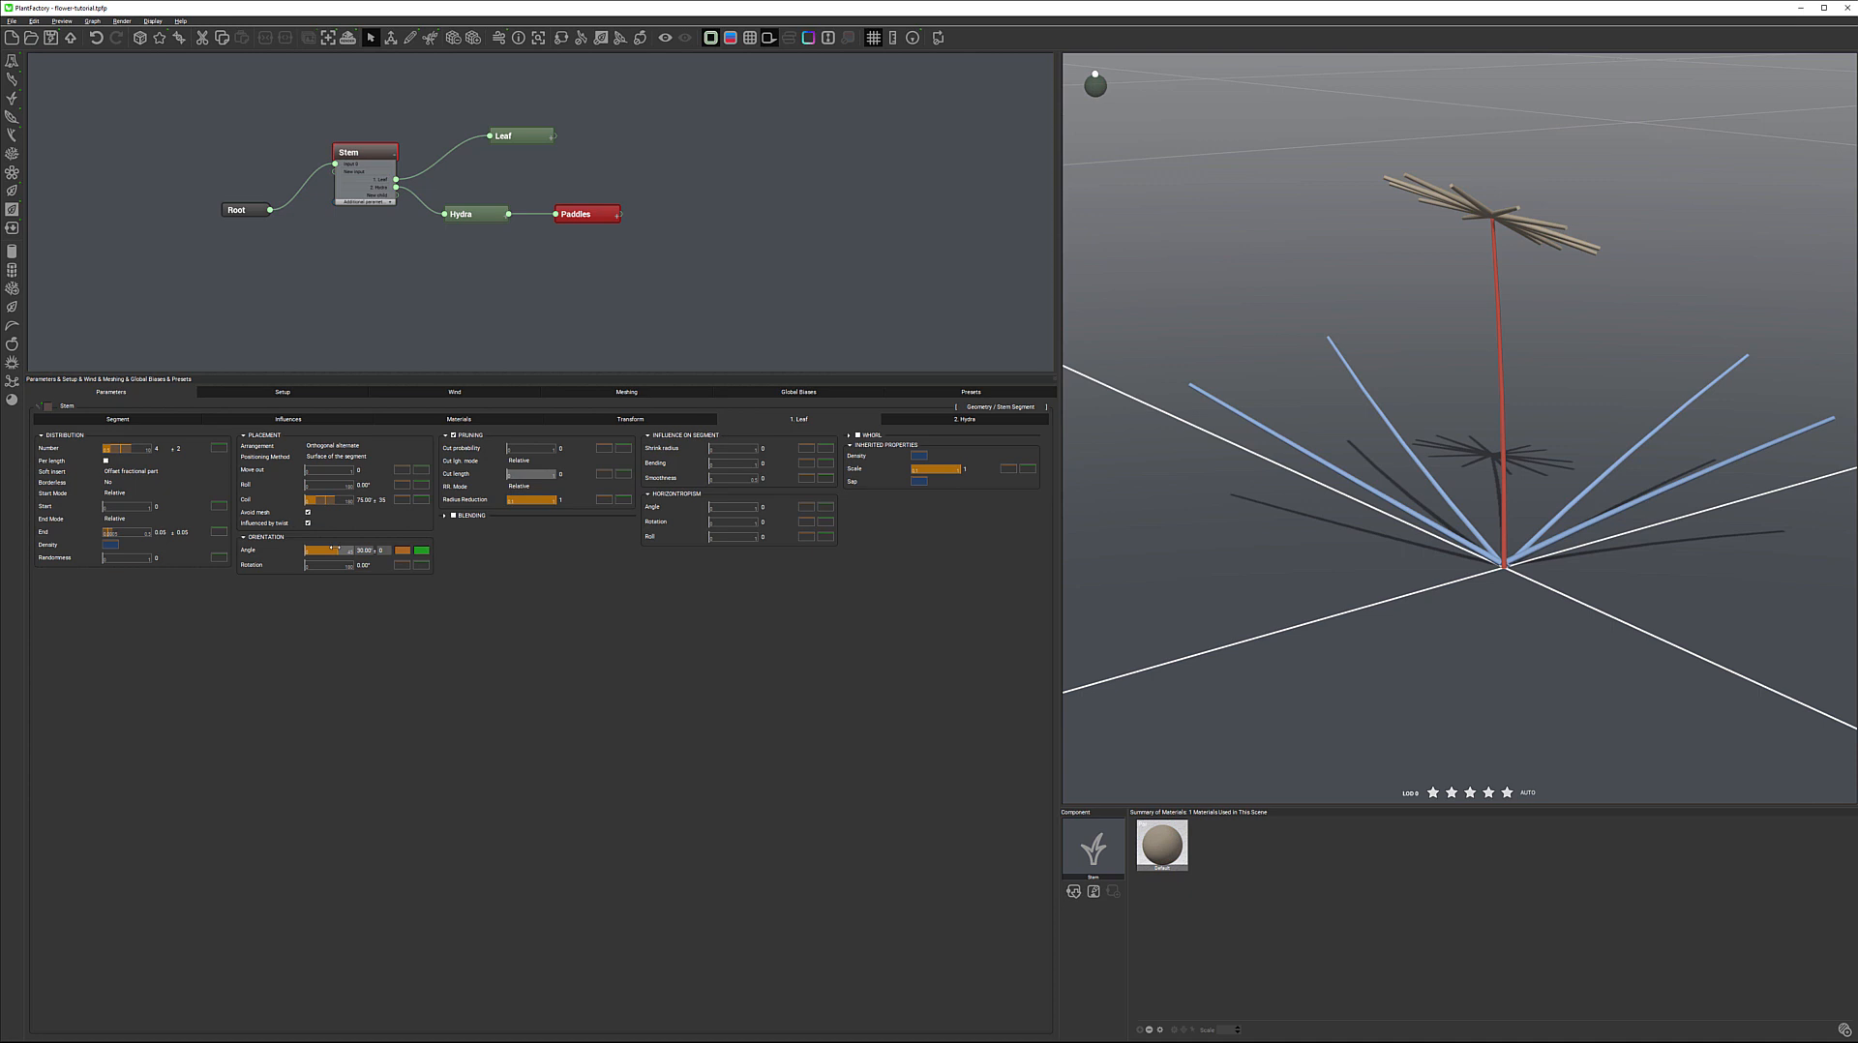
pyautogui.moveTo(331, 547); pyautogui.dragTo(399, 551)
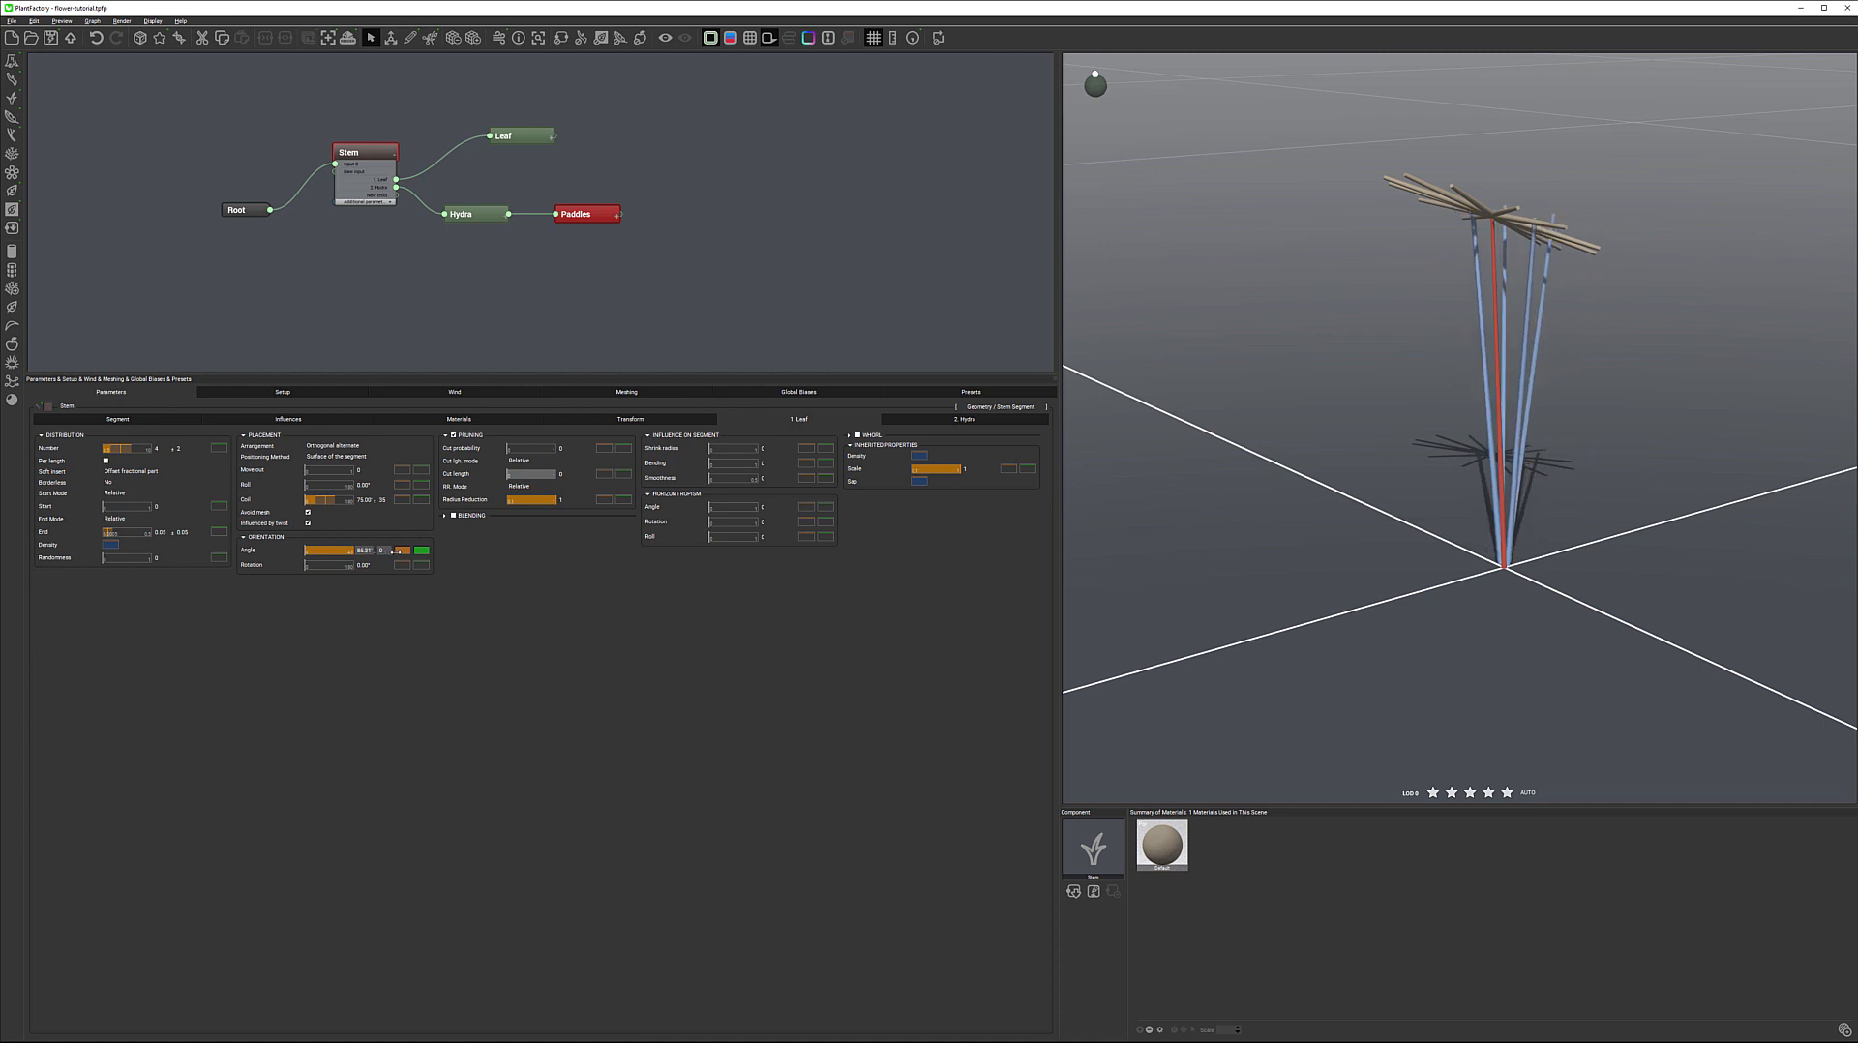
pyautogui.click(374, 551)
pyautogui.write('89')
pyautogui.press('Return')
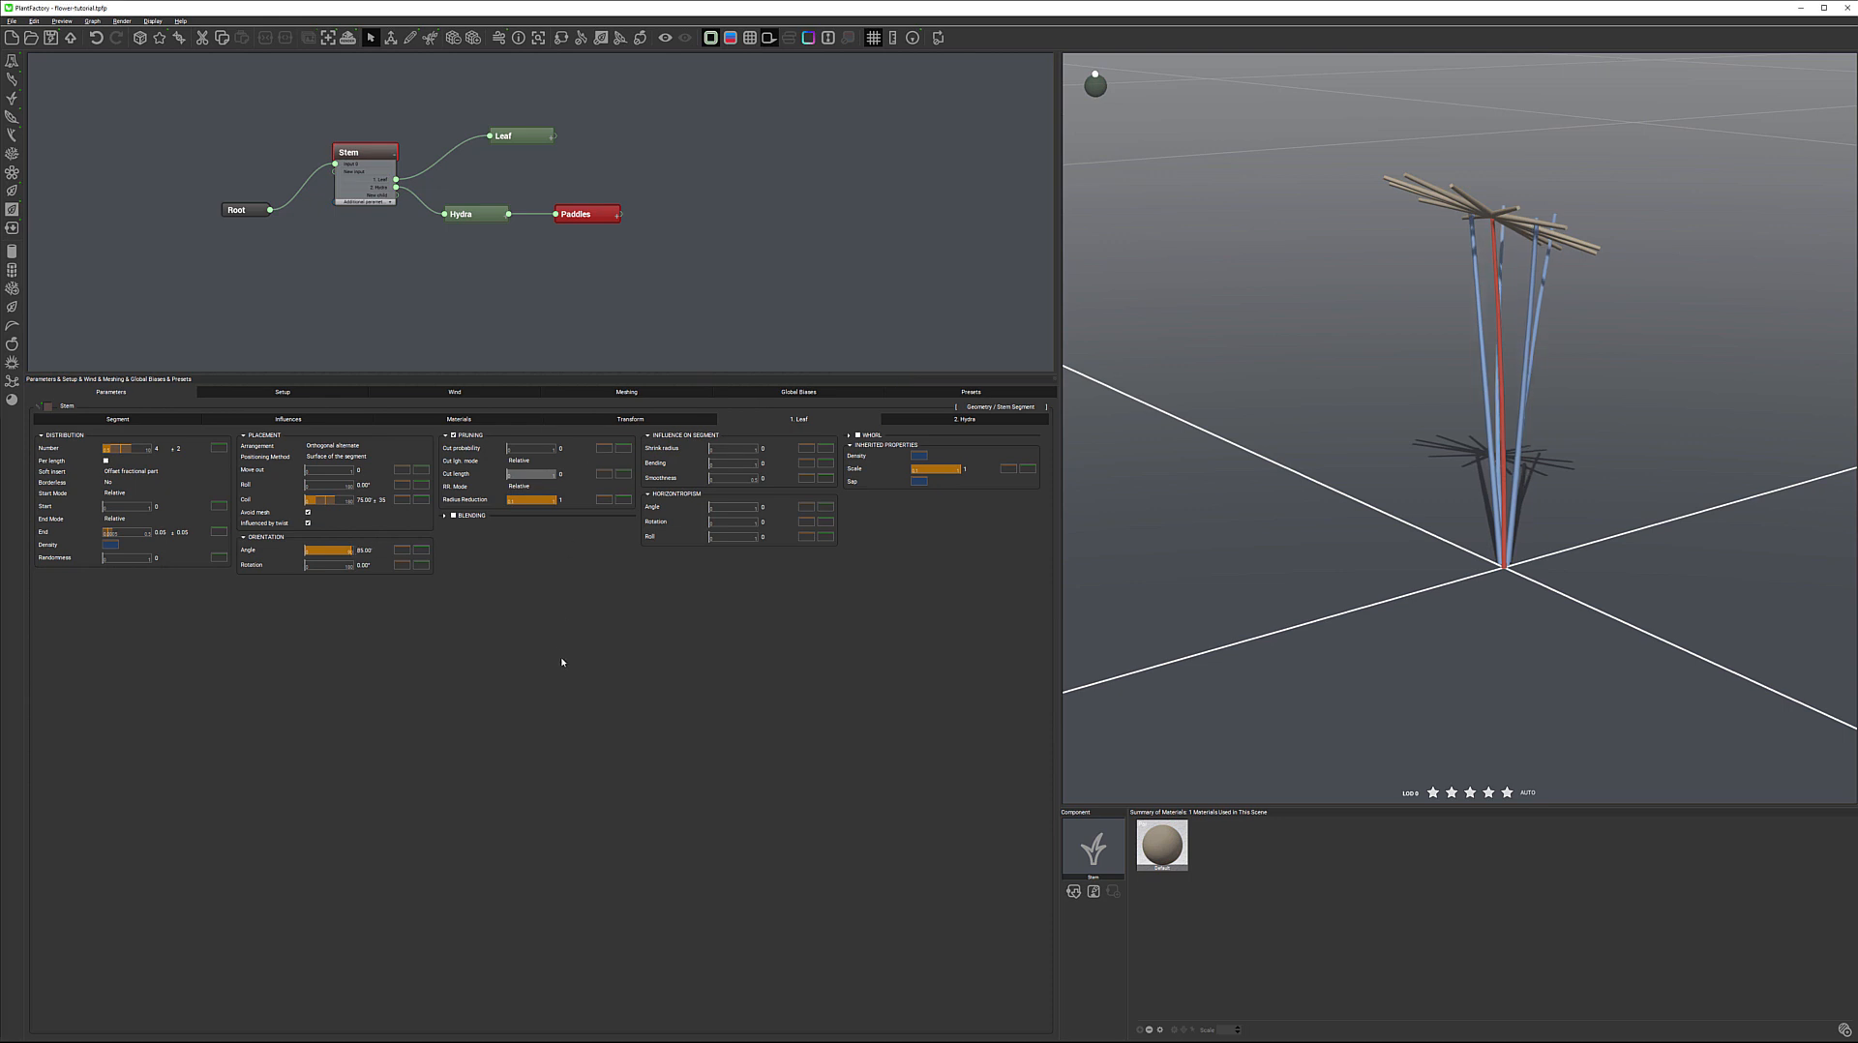
# Set the leaves' orientation Angle to 70° with a random variation of 15°
pyautogui.click(402, 550)
pyautogui.click(380, 550)
pyautogui.write('15')
pyautogui.press('Tab')
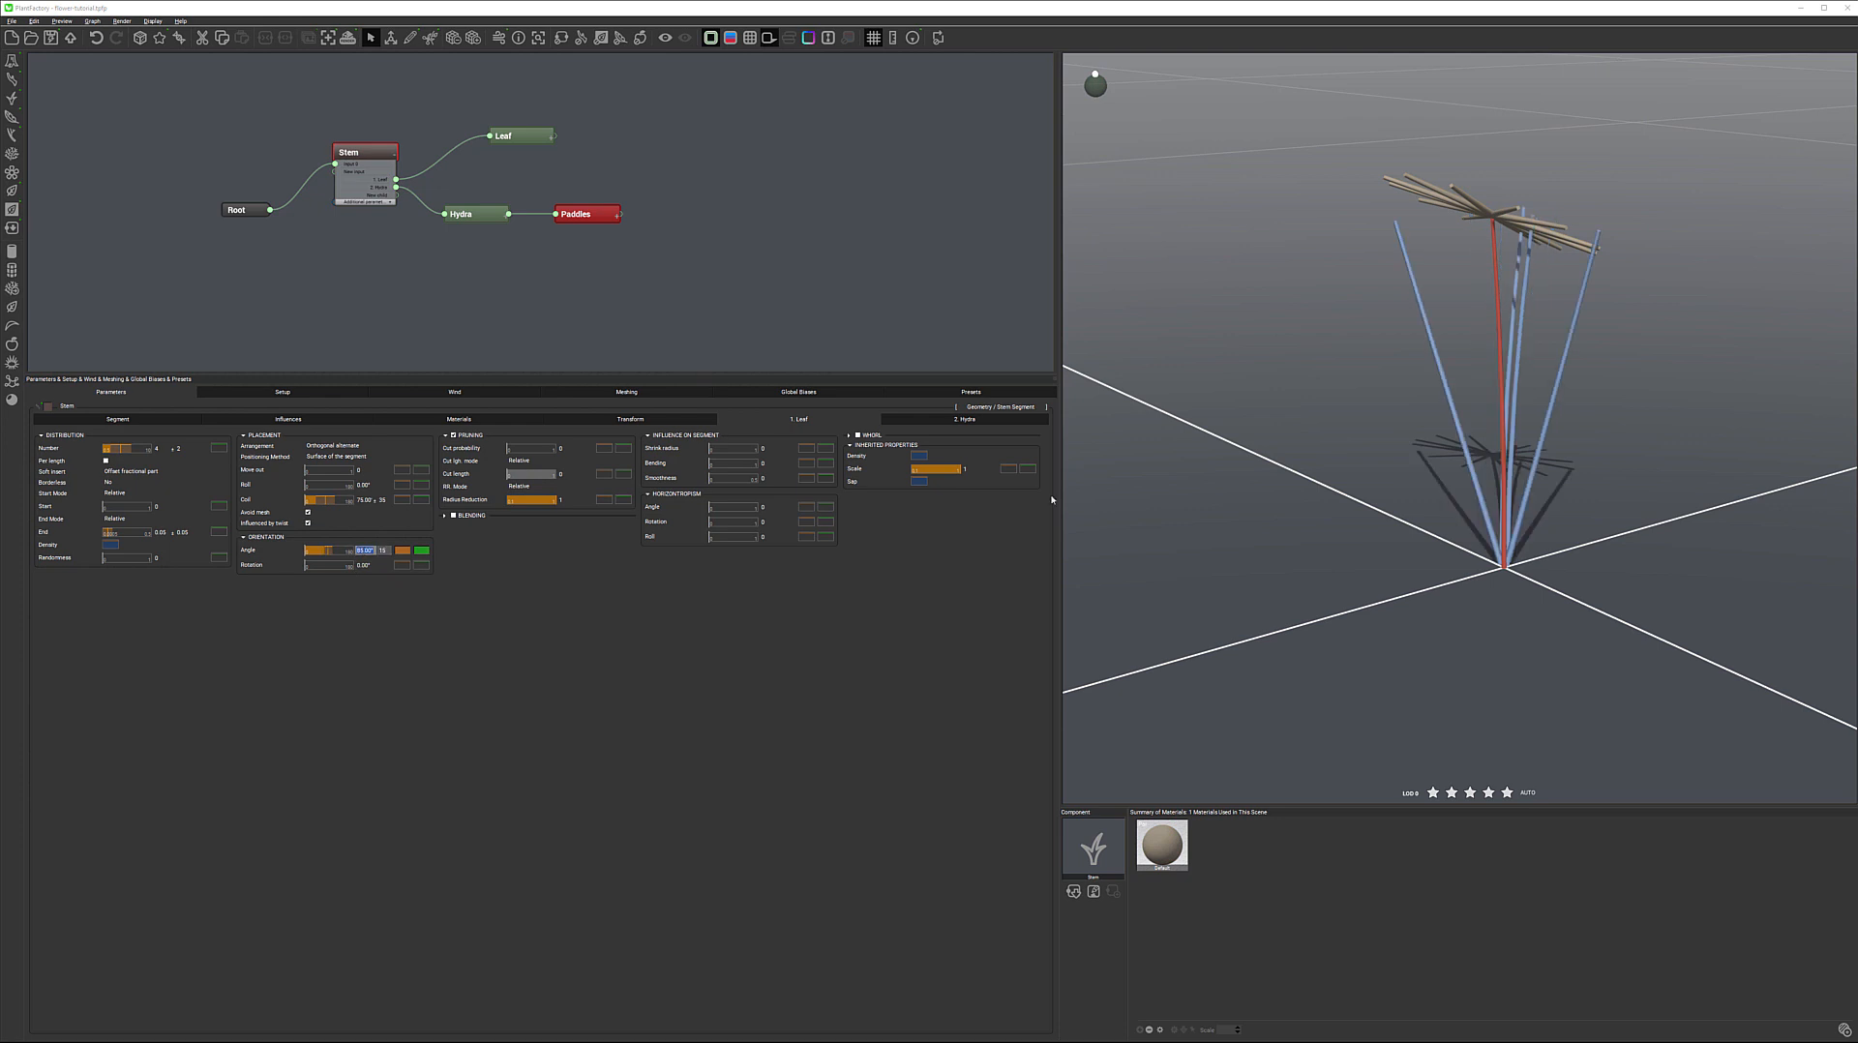
pyautogui.write('75')
pyautogui.press('Return')
pyautogui.moveTo(1576, 330); pyautogui.dragTo(1516, 254)
pyautogui.moveTo(1345, 311); pyautogui.dragTo(1516, 335)
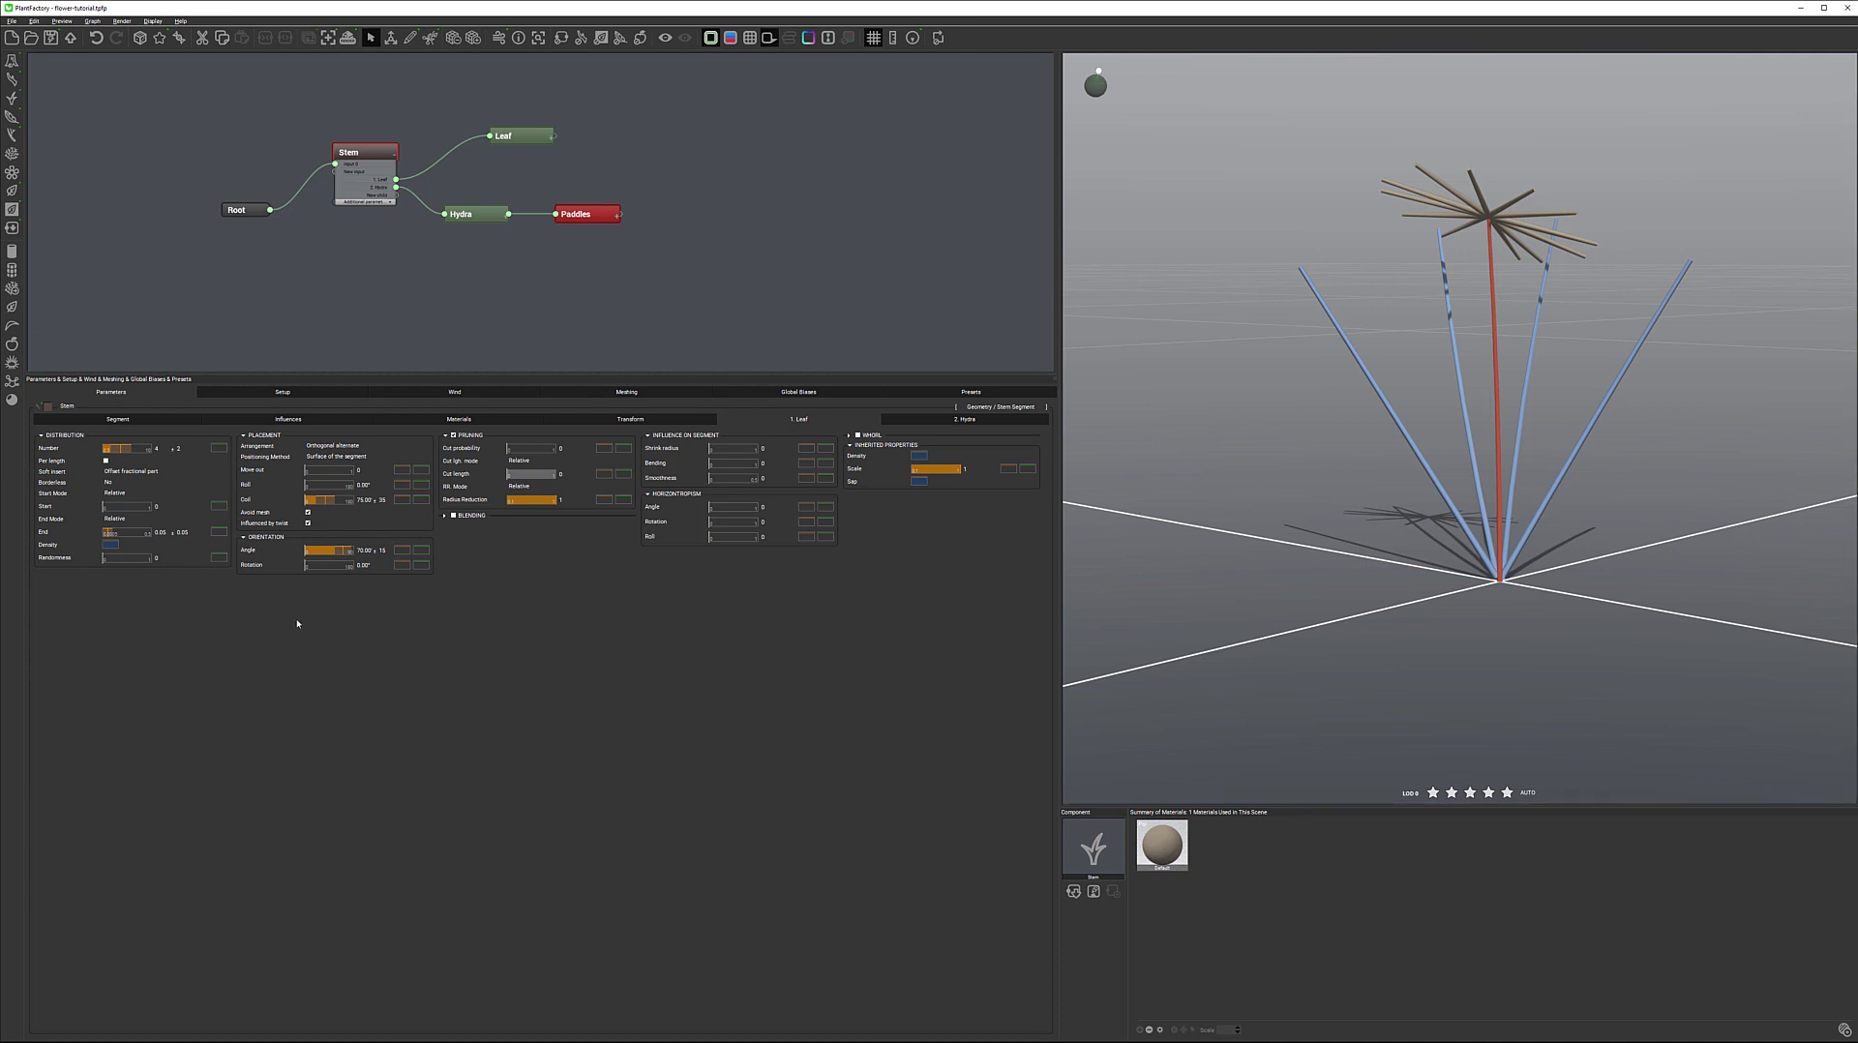
pyautogui.moveTo(1391, 440)
pyautogui.mouseDown()
pyautogui.moveTo(1539, 445)
pyautogui.moveTo(1412, 444)
pyautogui.mouseUp()
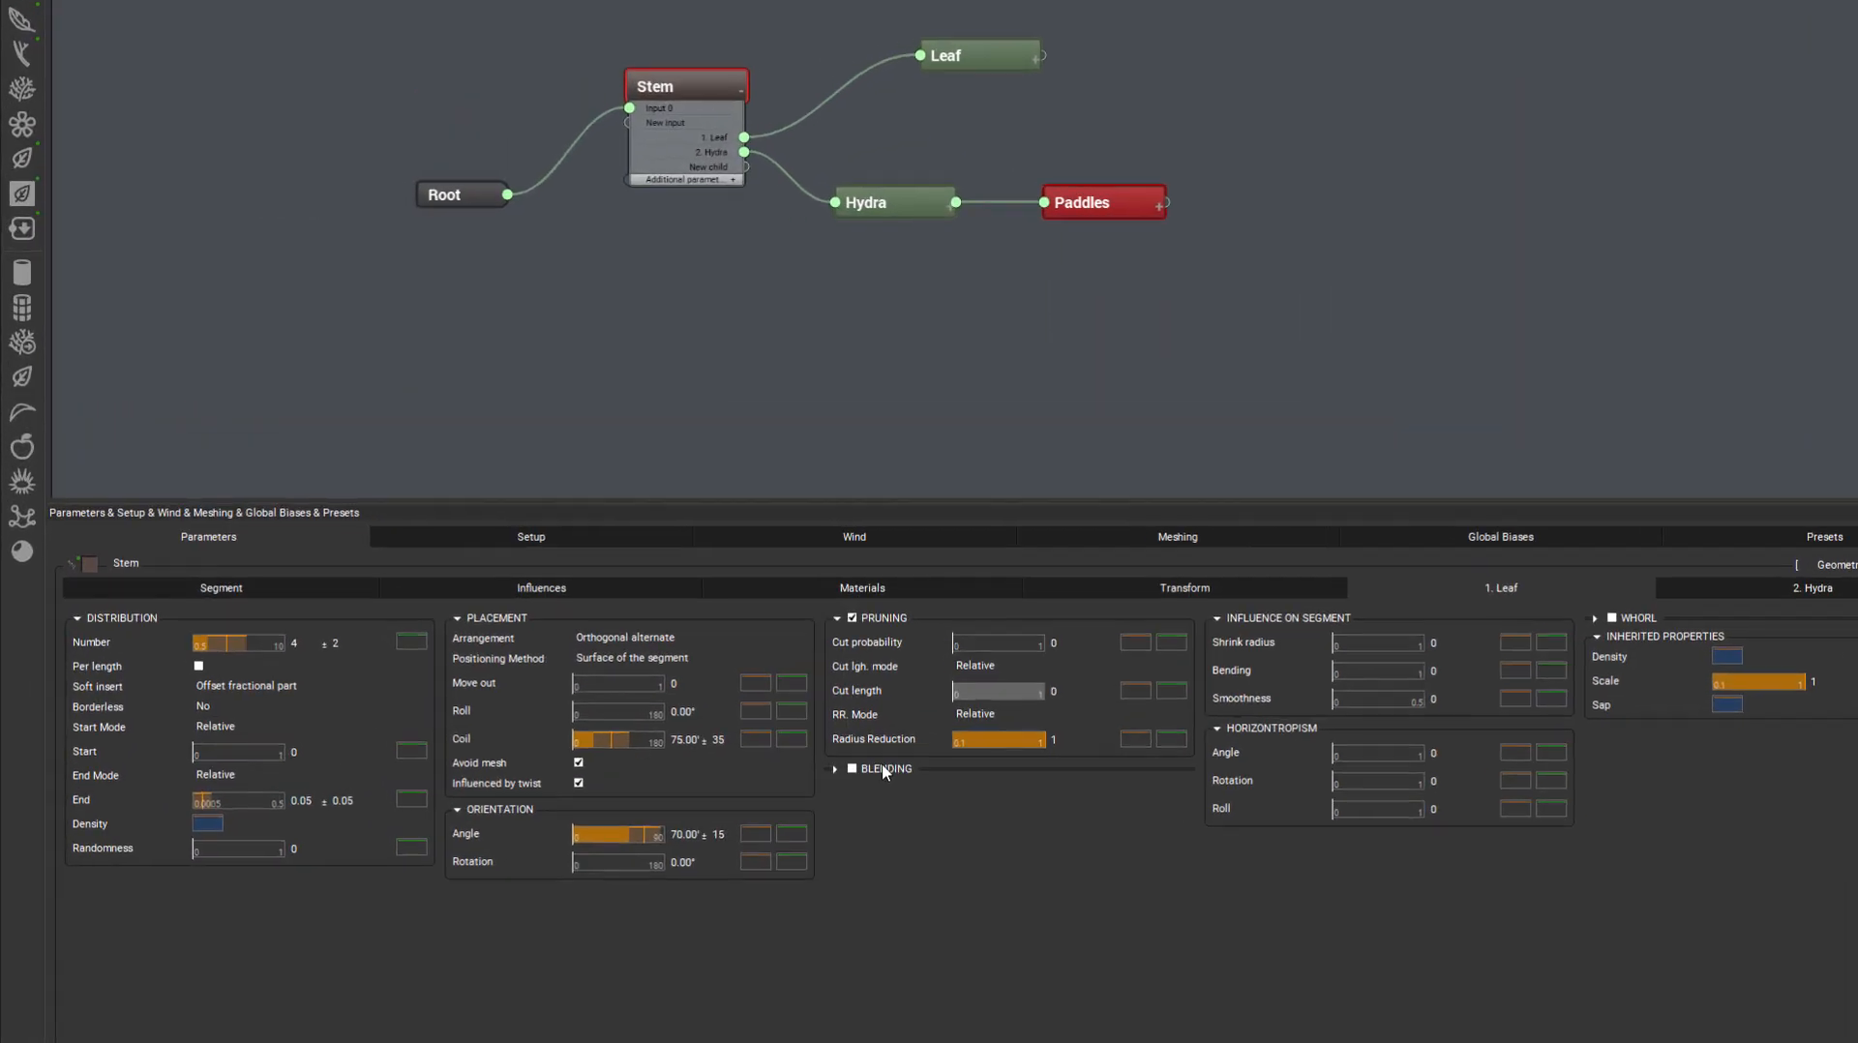
# Enable Blending for the leaves and raise the upper width, lower width, child width and material blending
pyautogui.click(837, 769)
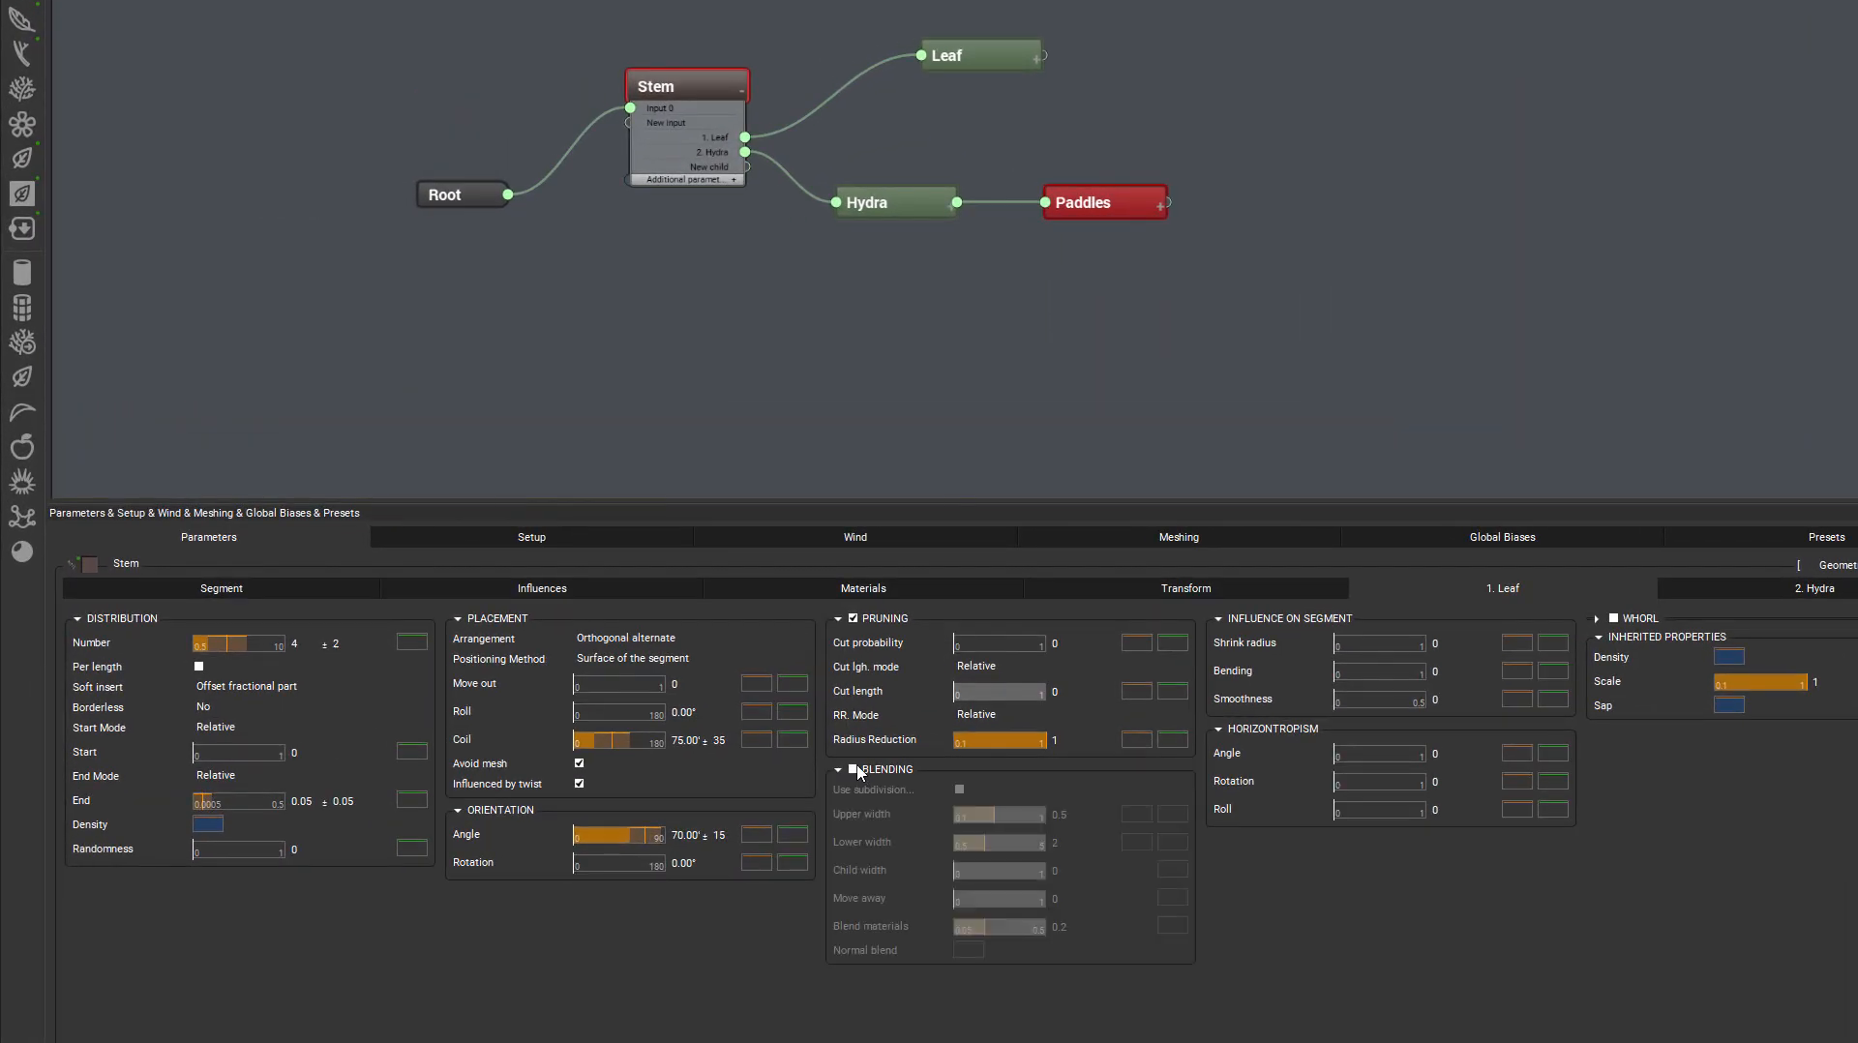
pyautogui.click(854, 770)
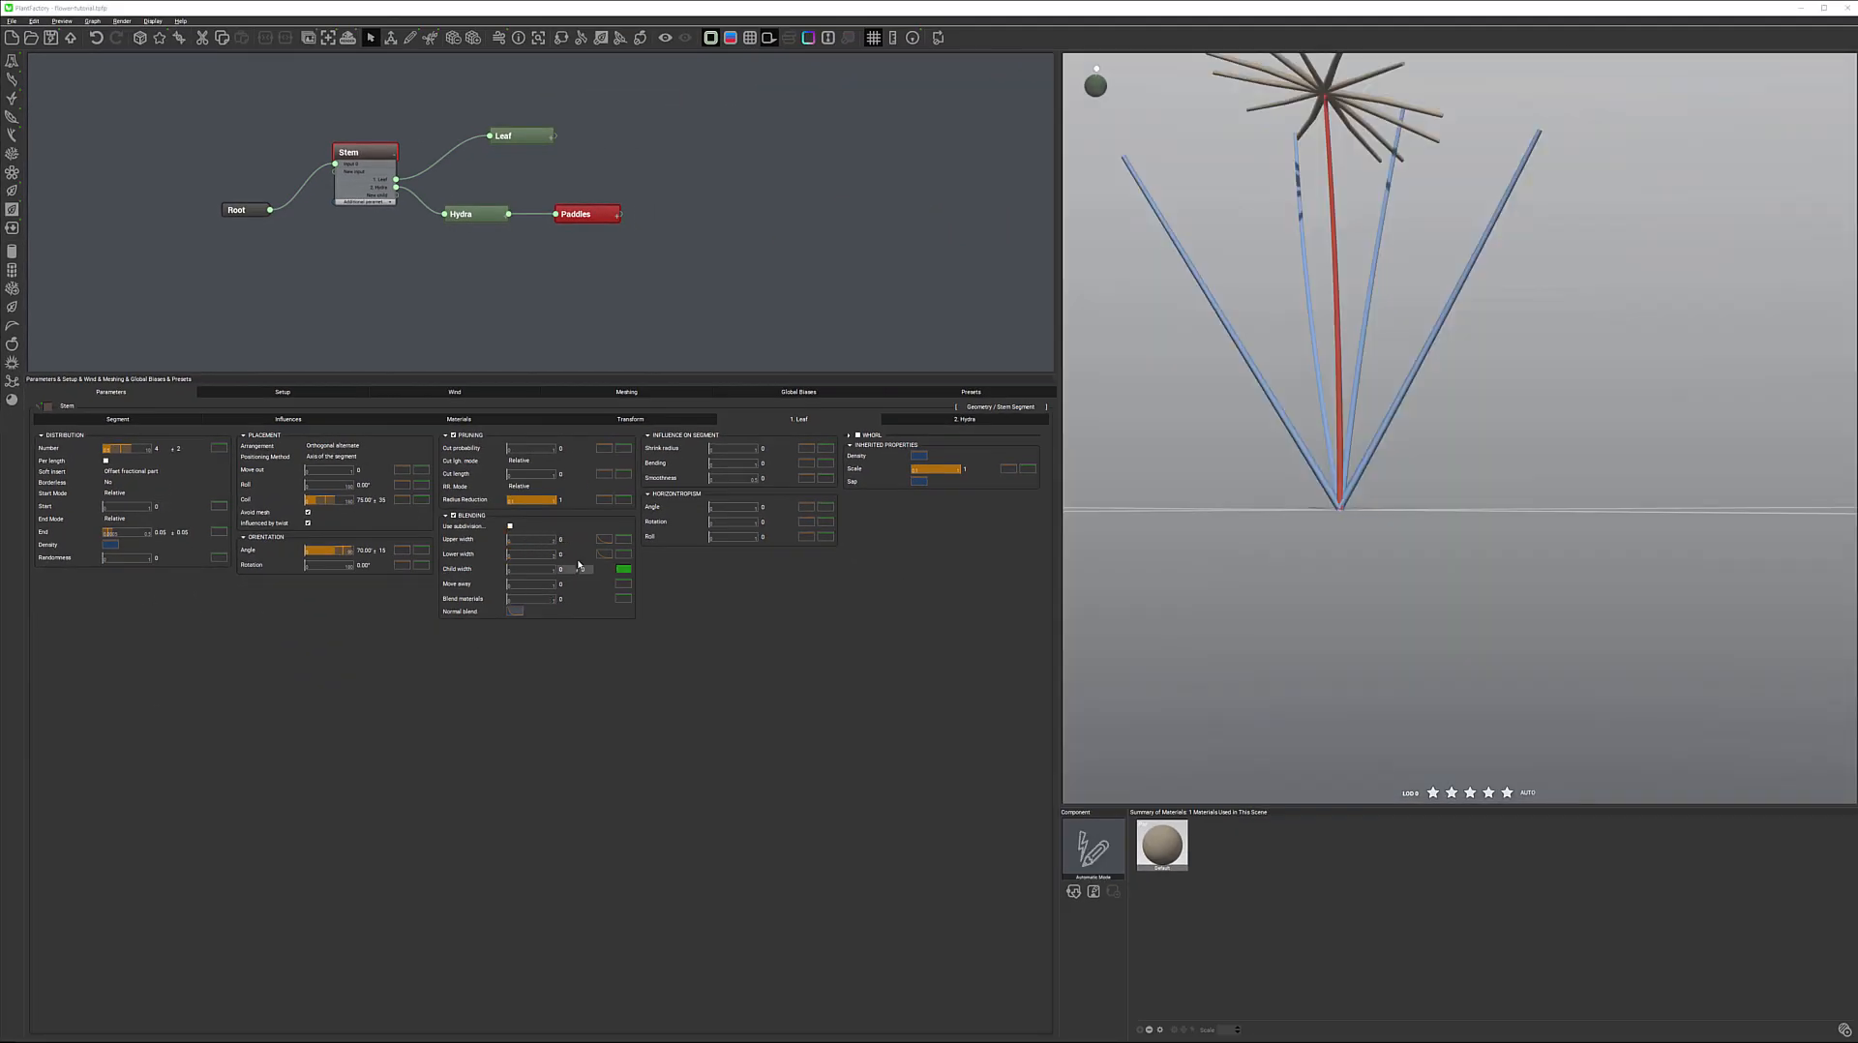
pyautogui.moveTo(517, 537); pyautogui.dragTo(542, 600)
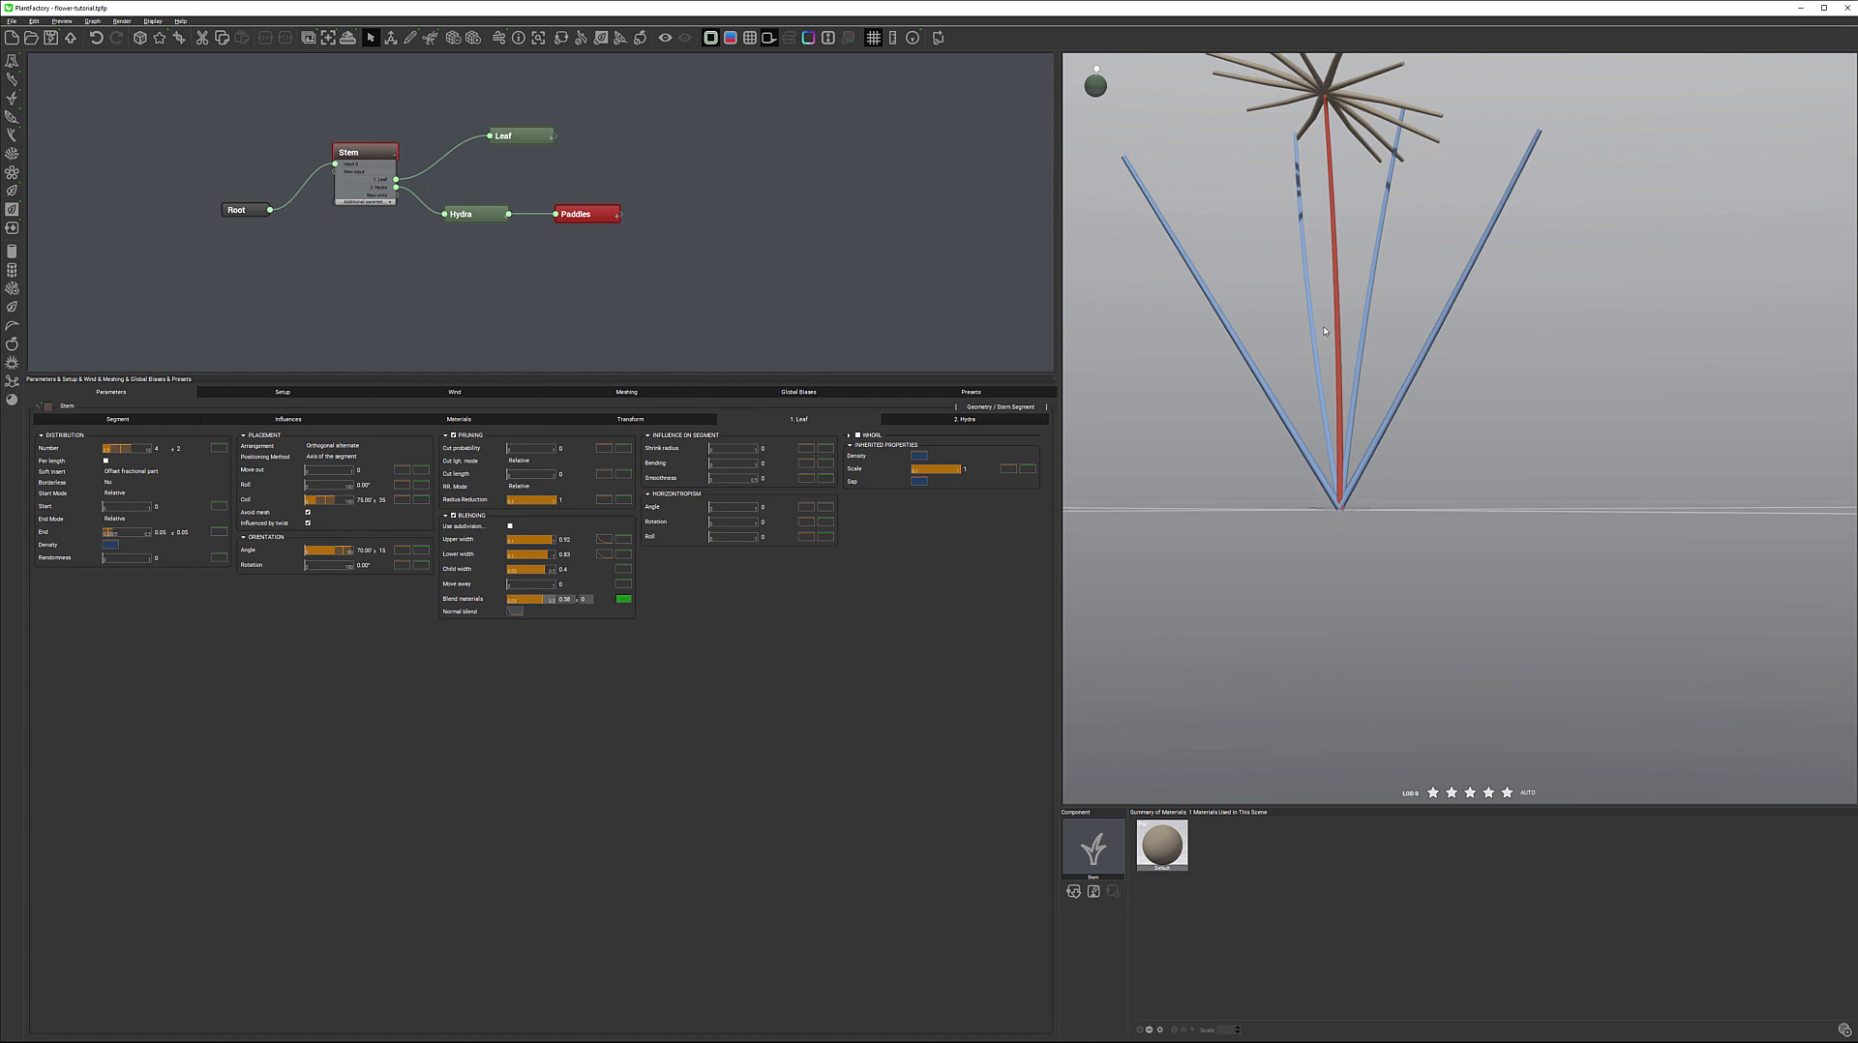
pyautogui.moveTo(1348, 271); pyautogui.dragTo(1387, 358)
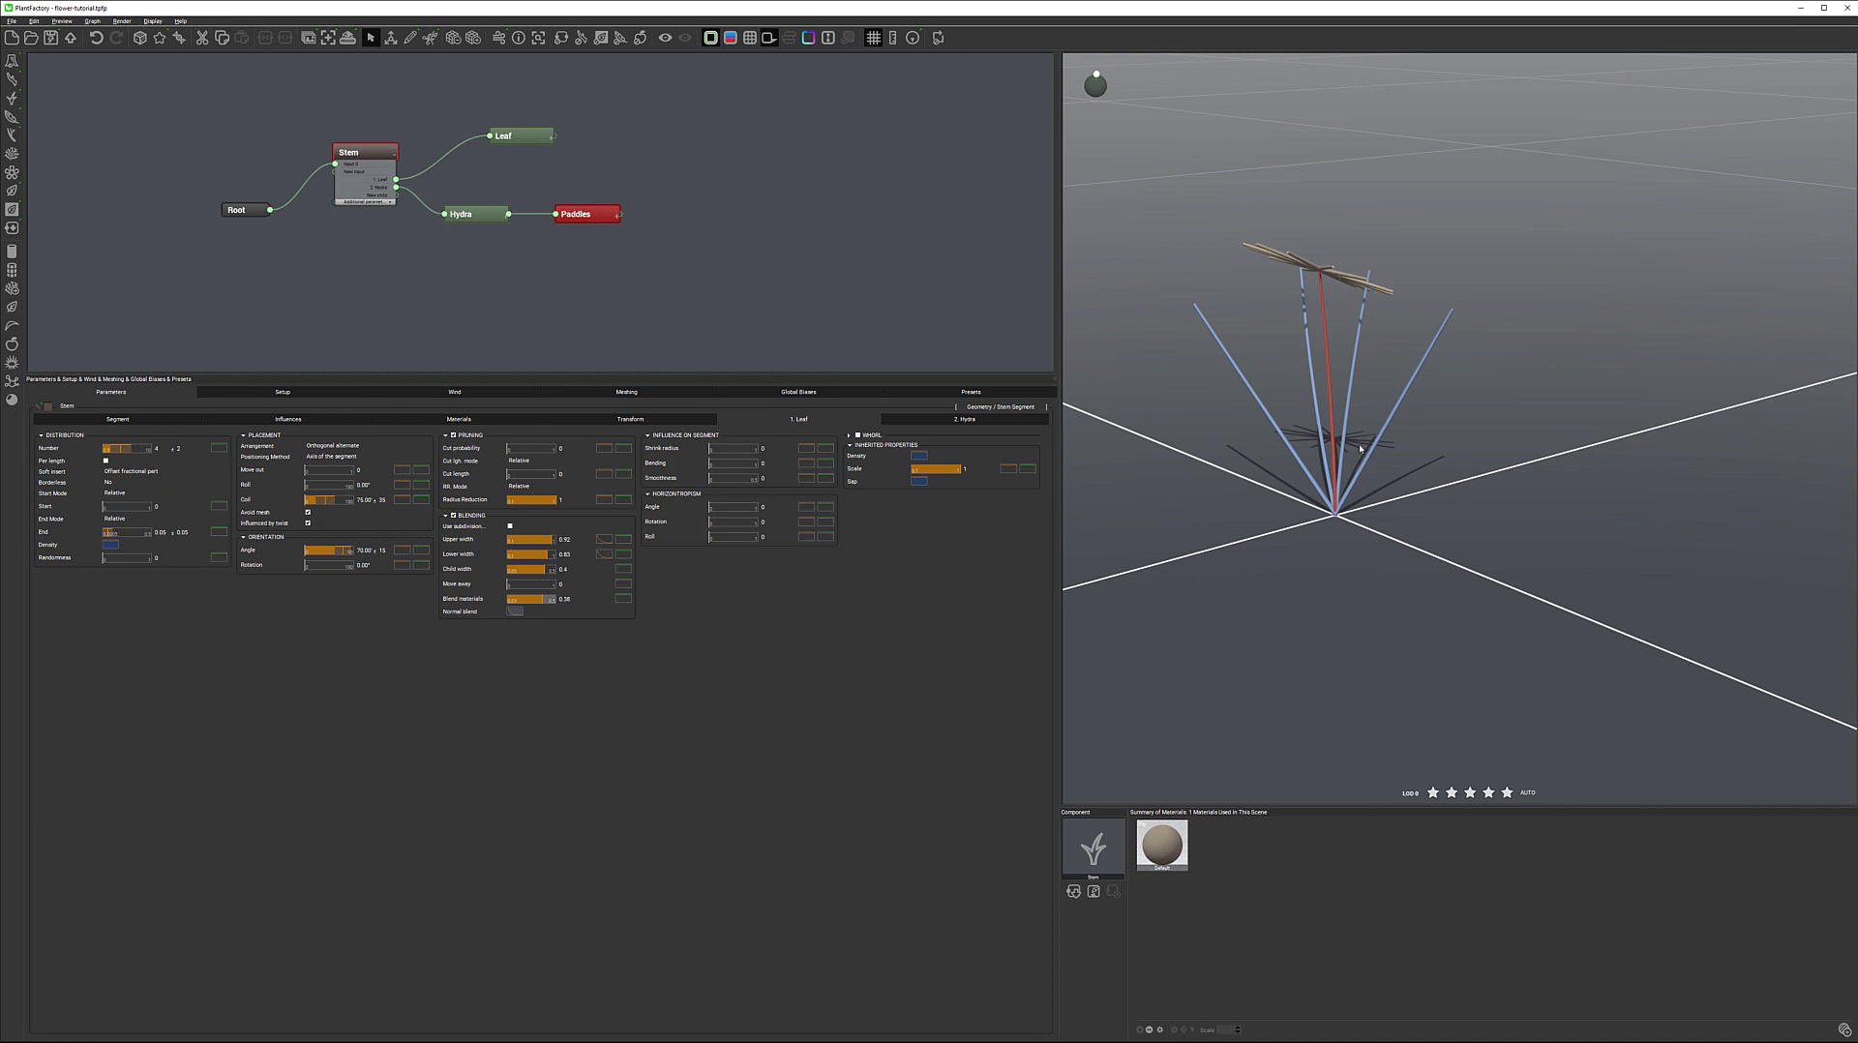
pyautogui.moveTo(1368, 423)
pyautogui.mouseDown()
pyautogui.moveTo(1342, 436)
pyautogui.moveTo(1357, 430)
pyautogui.mouseUp()
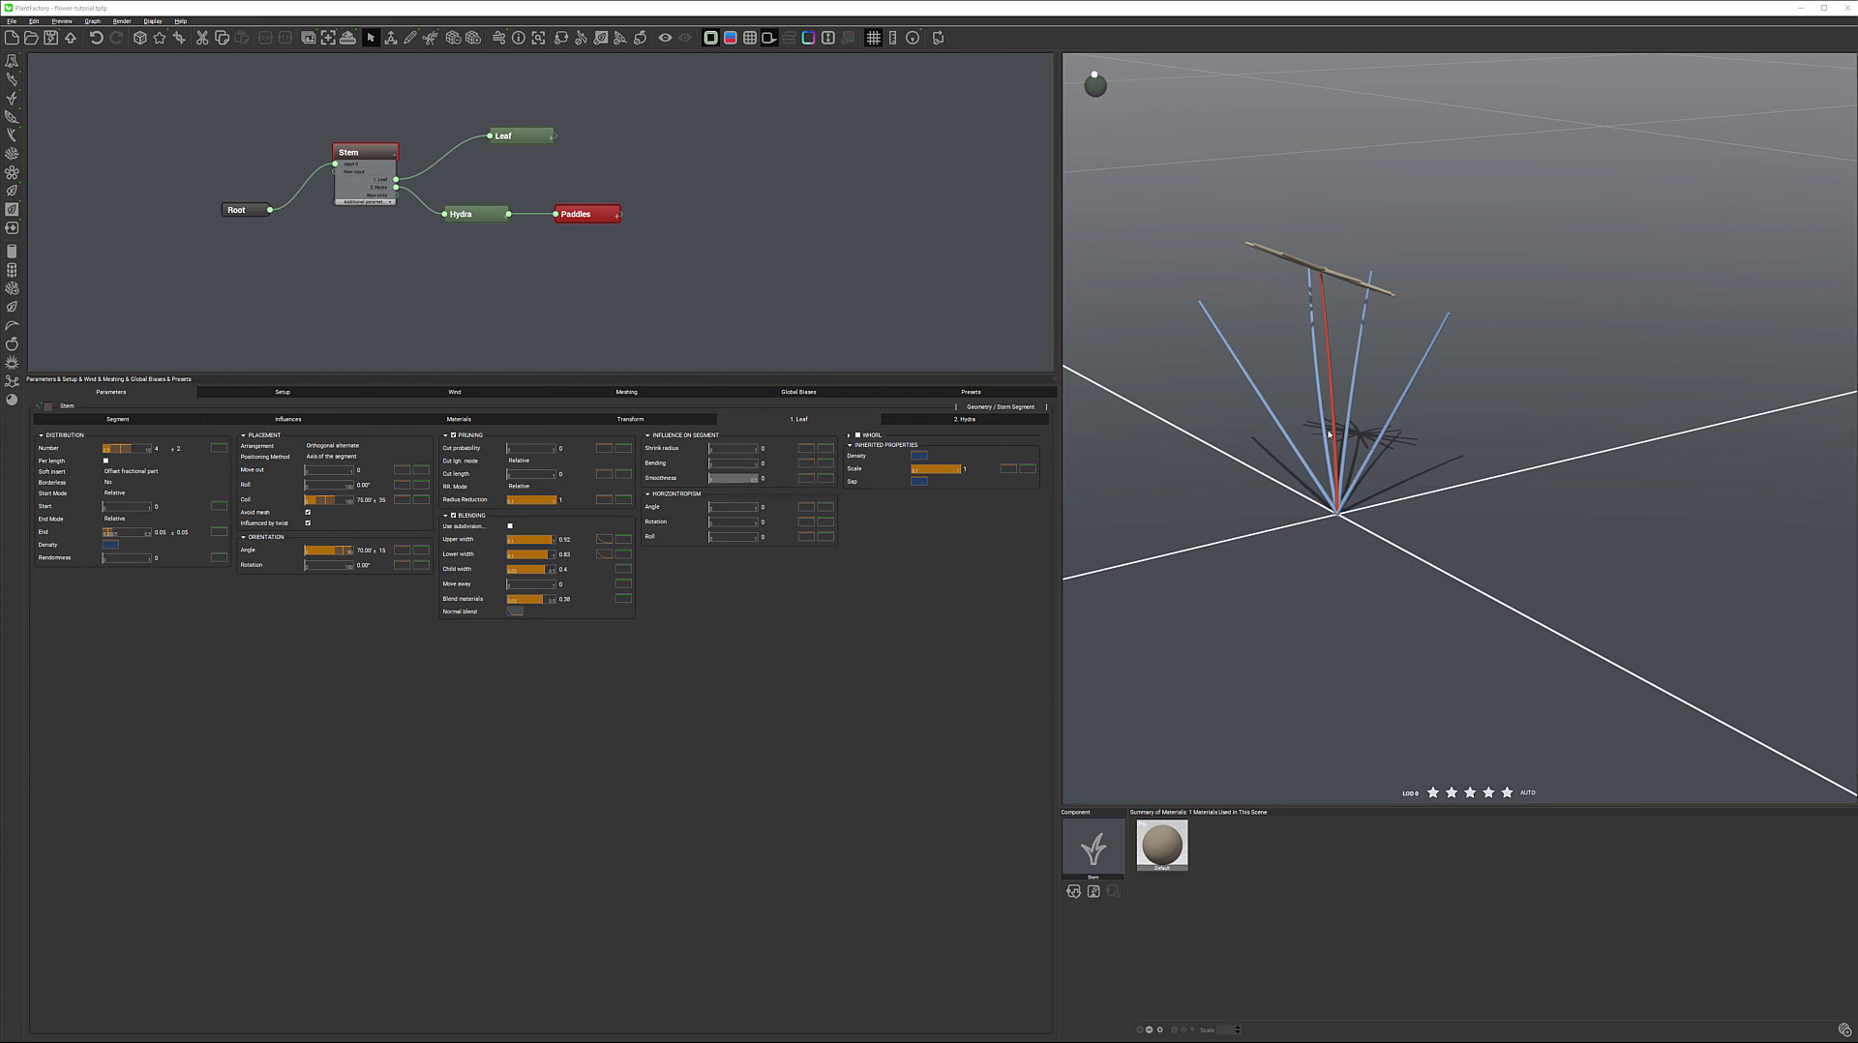
pyautogui.moveTo(1418, 472); pyautogui.dragTo(1410, 460, button='right')
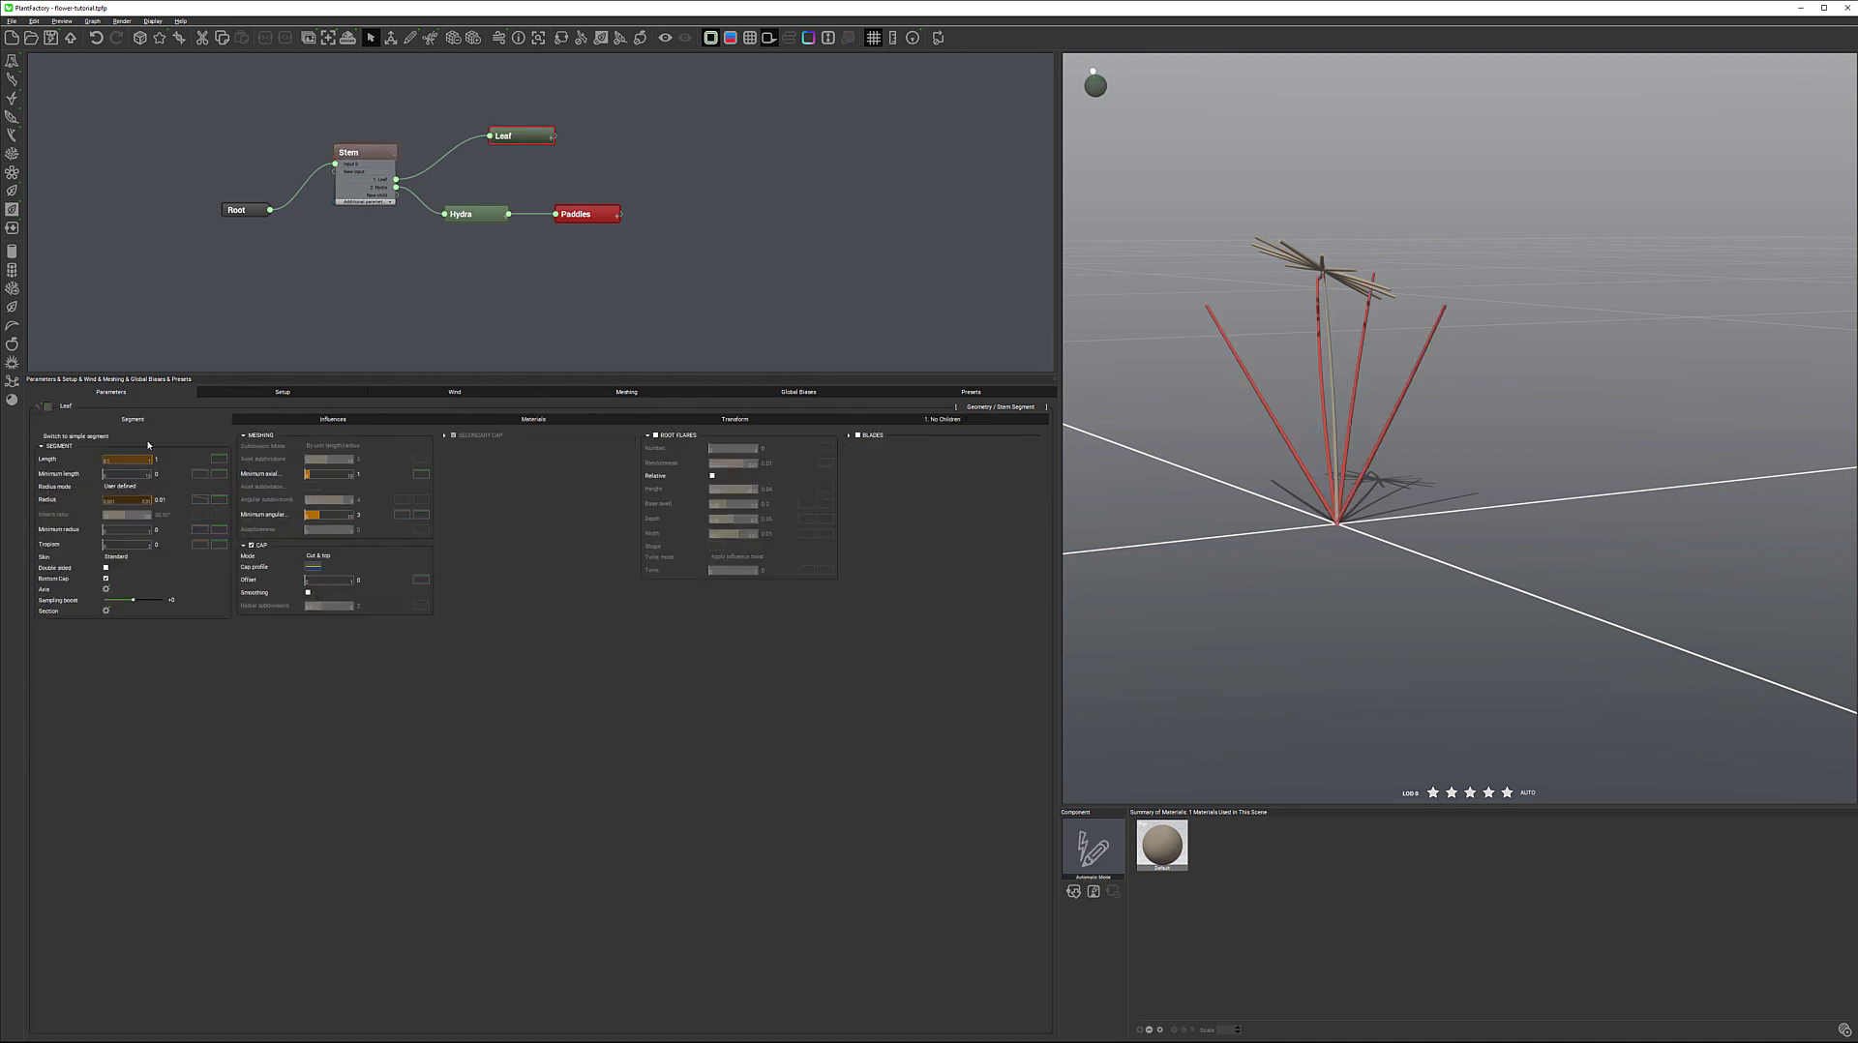
# Preview the wind and reduce the Leaf node's Wind influence to 0.2
pyautogui.click(346, 424)
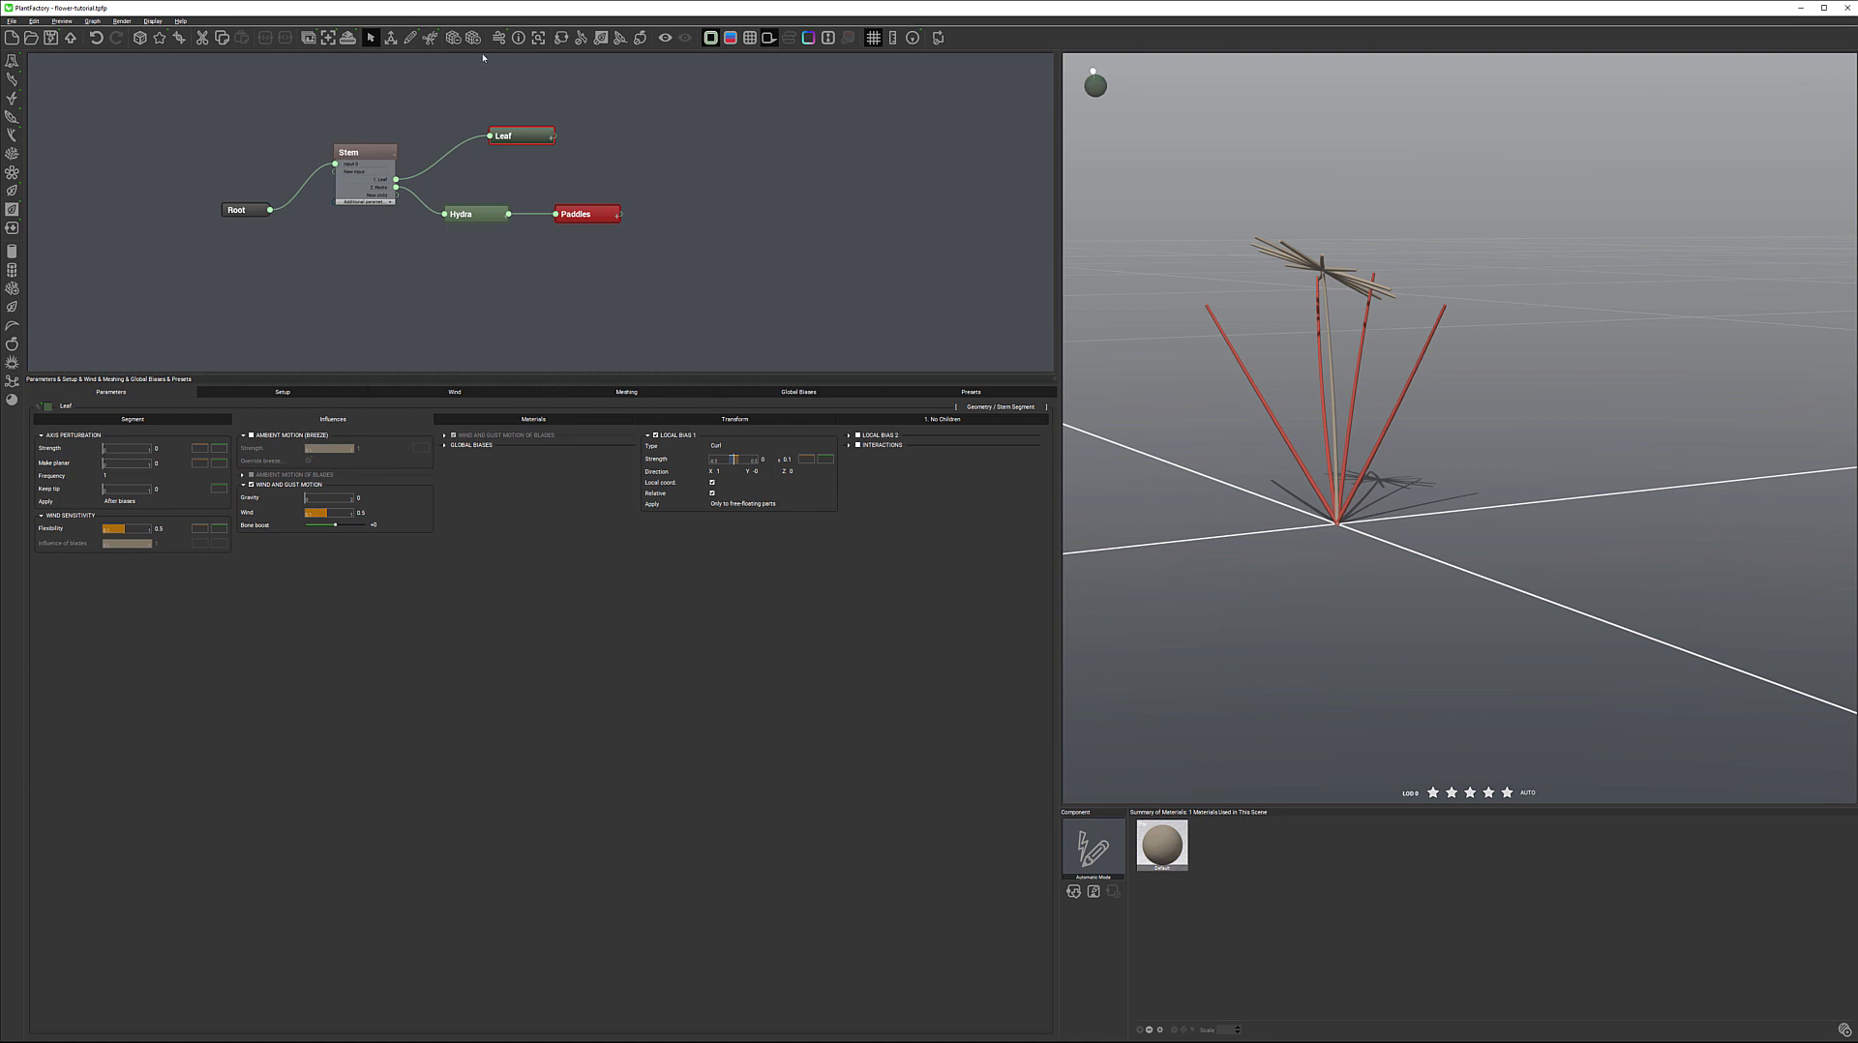
pyautogui.click(497, 38)
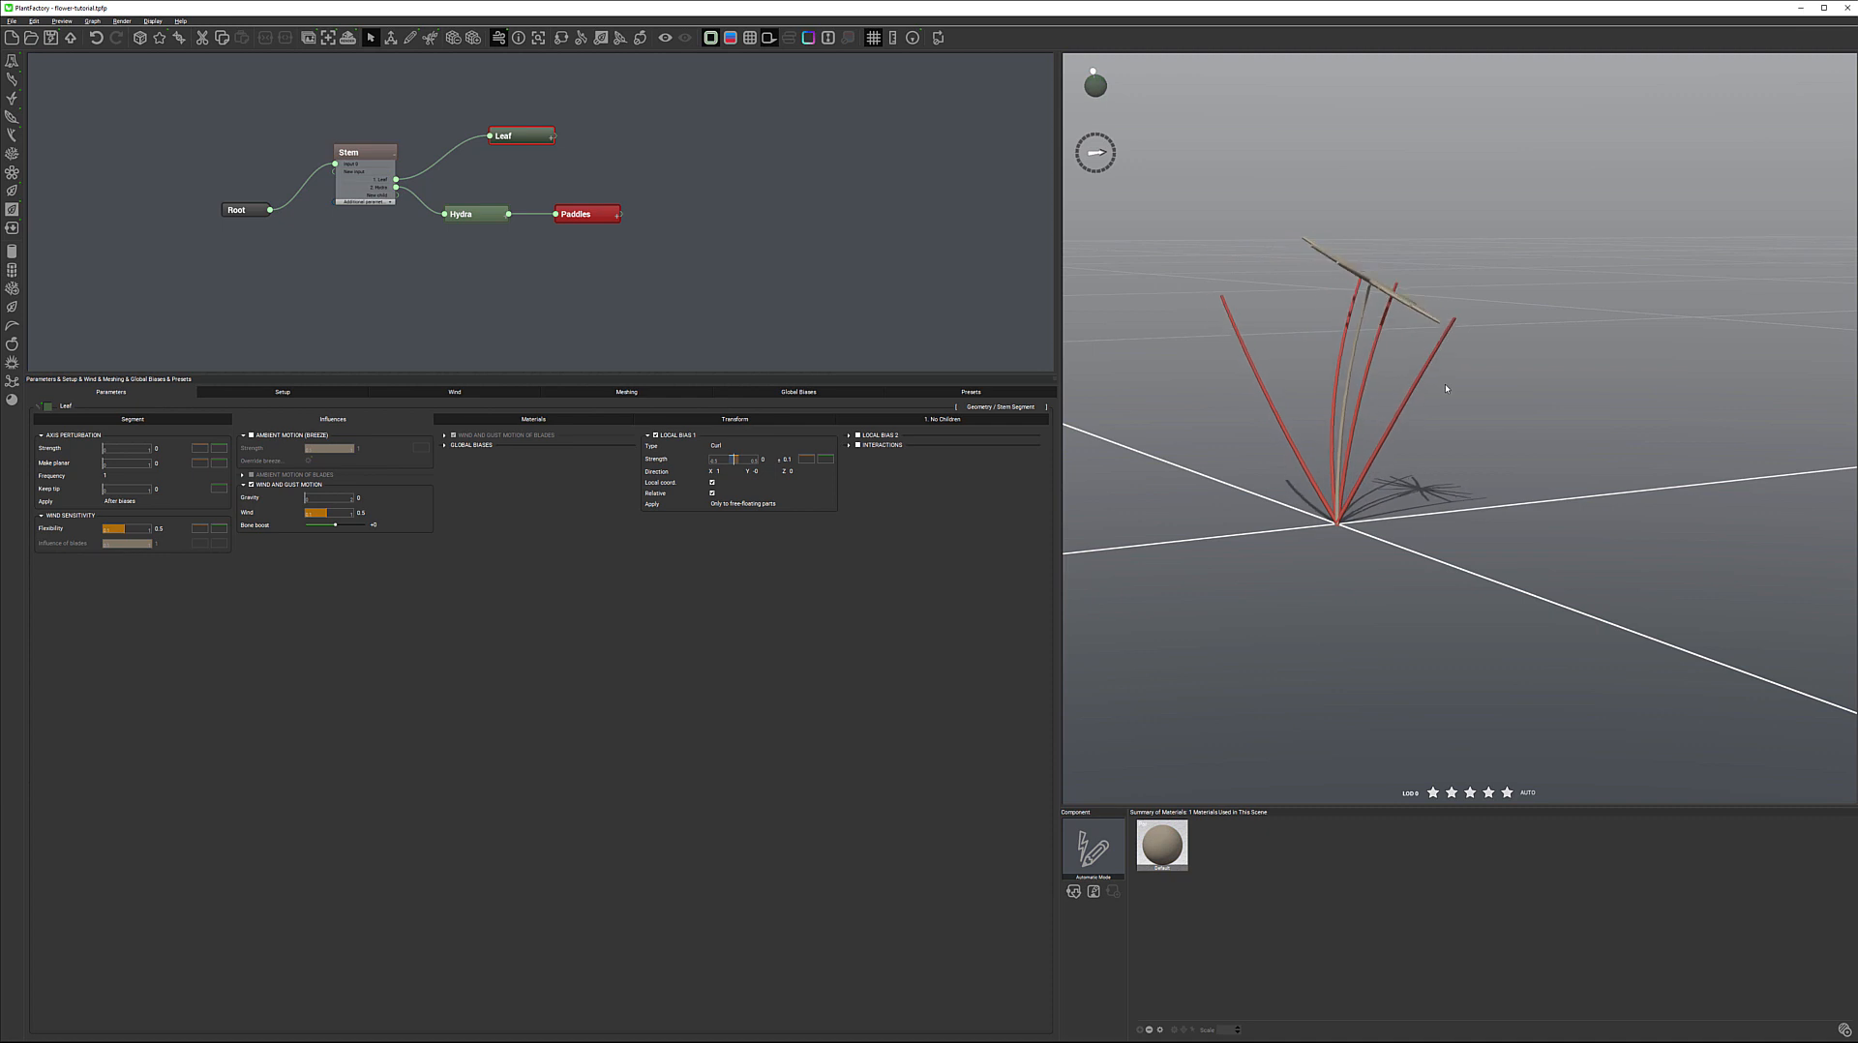
pyautogui.click(362, 514)
pyautogui.write('0')
pyautogui.press('Return')
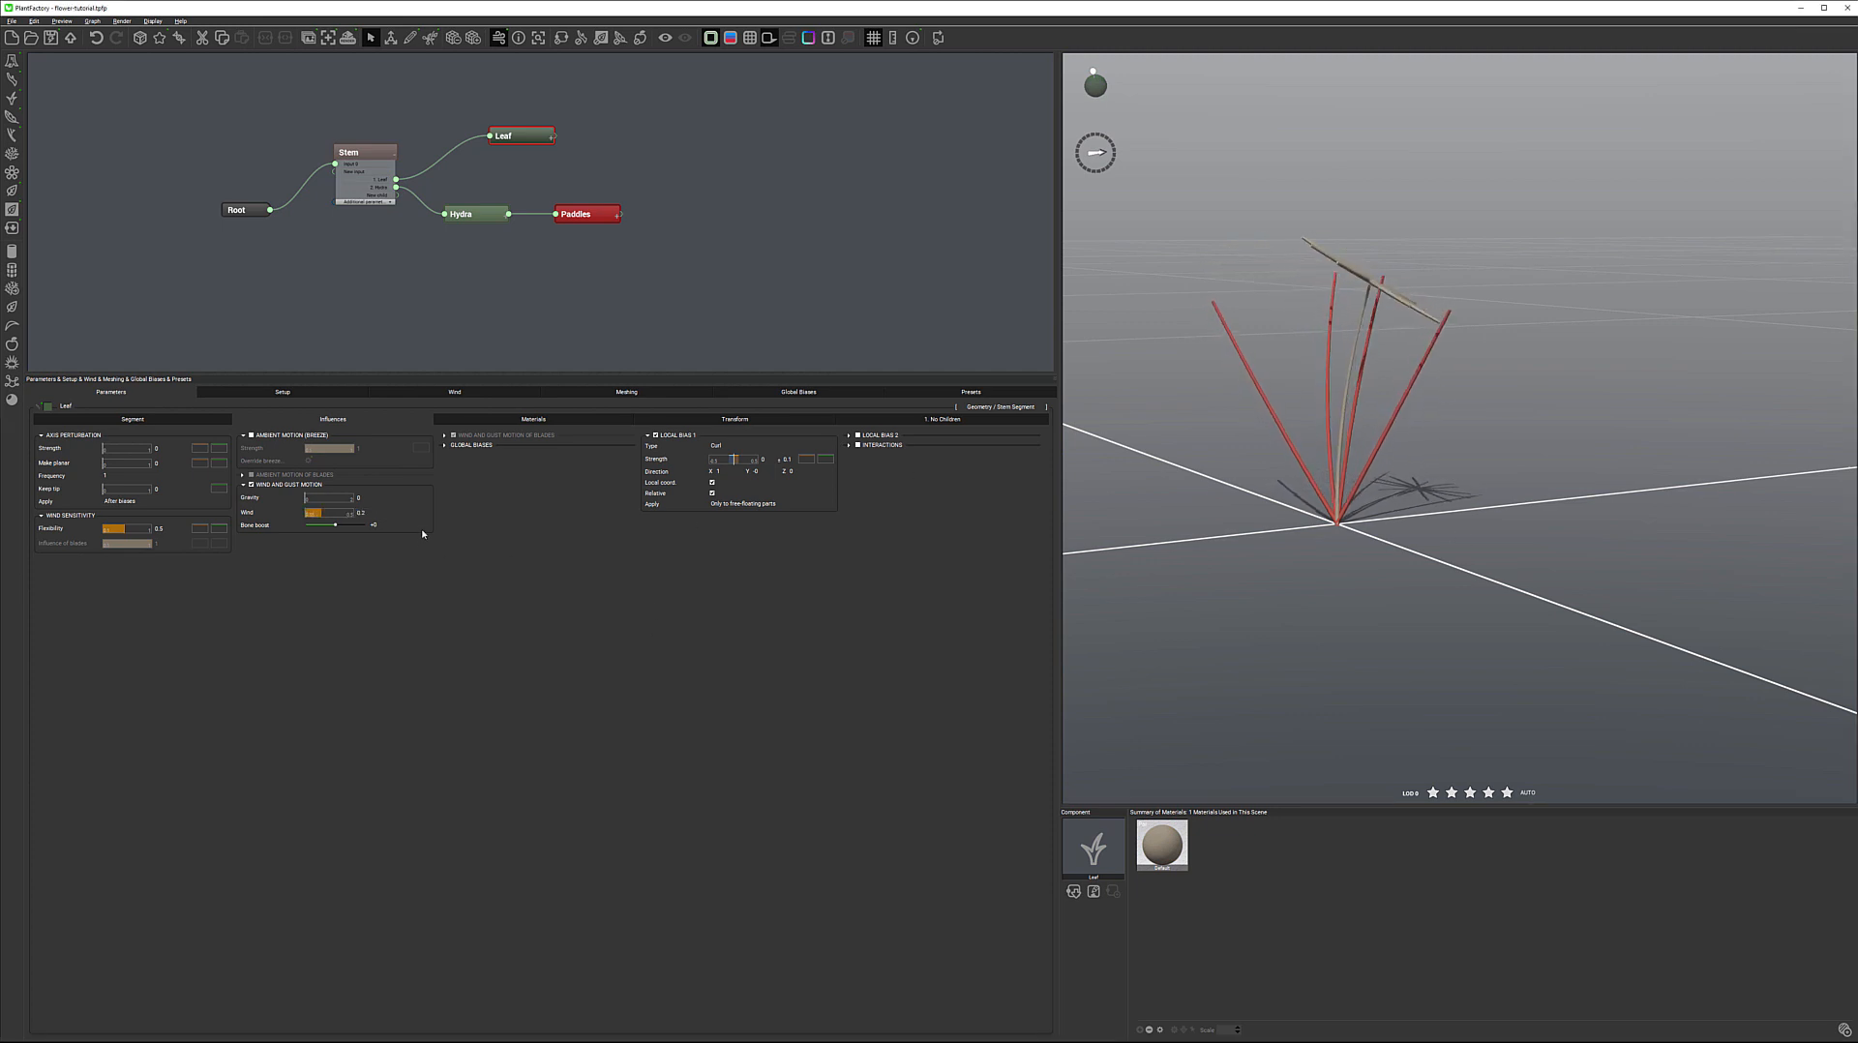
# Set the Gravity influence of the Leaf node to 0.3 so the leaves bend down
pyautogui.doubleClick(361, 497)
pyautogui.write('1')
pyautogui.click(679, 687)
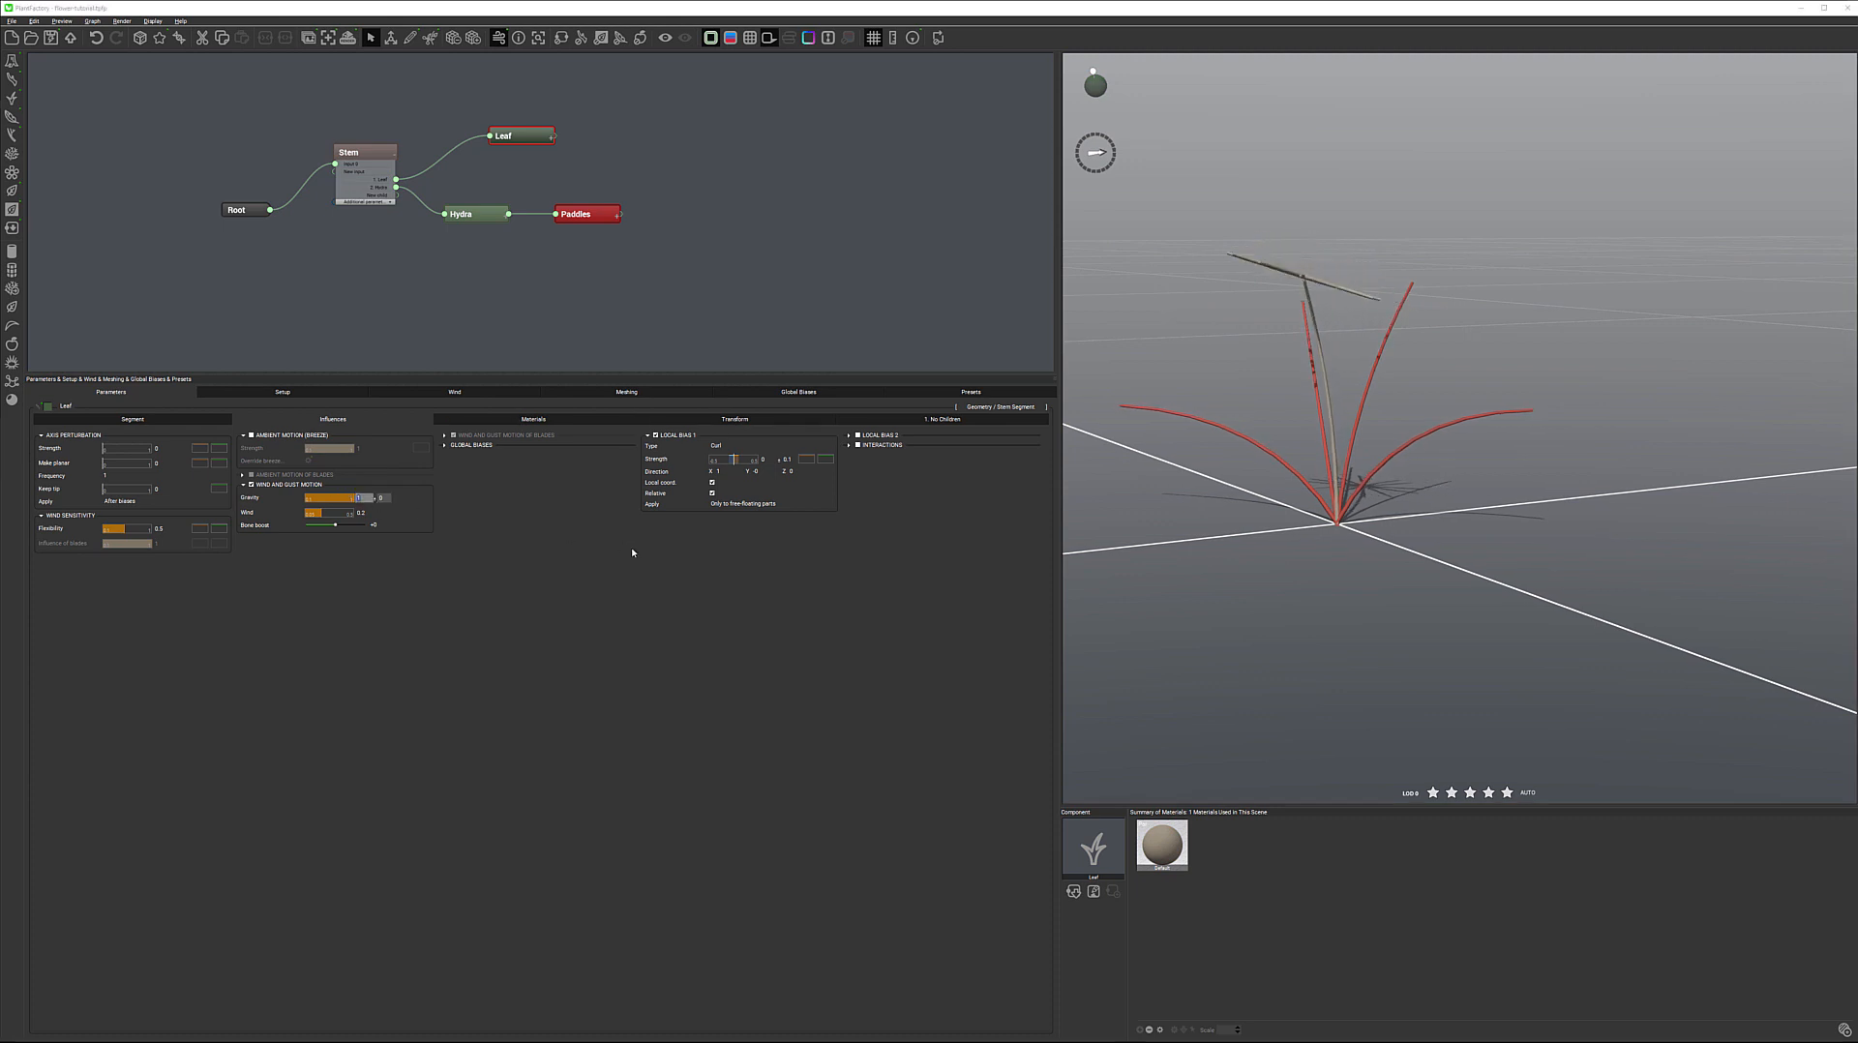
pyautogui.write('0.3')
pyautogui.press('Return')
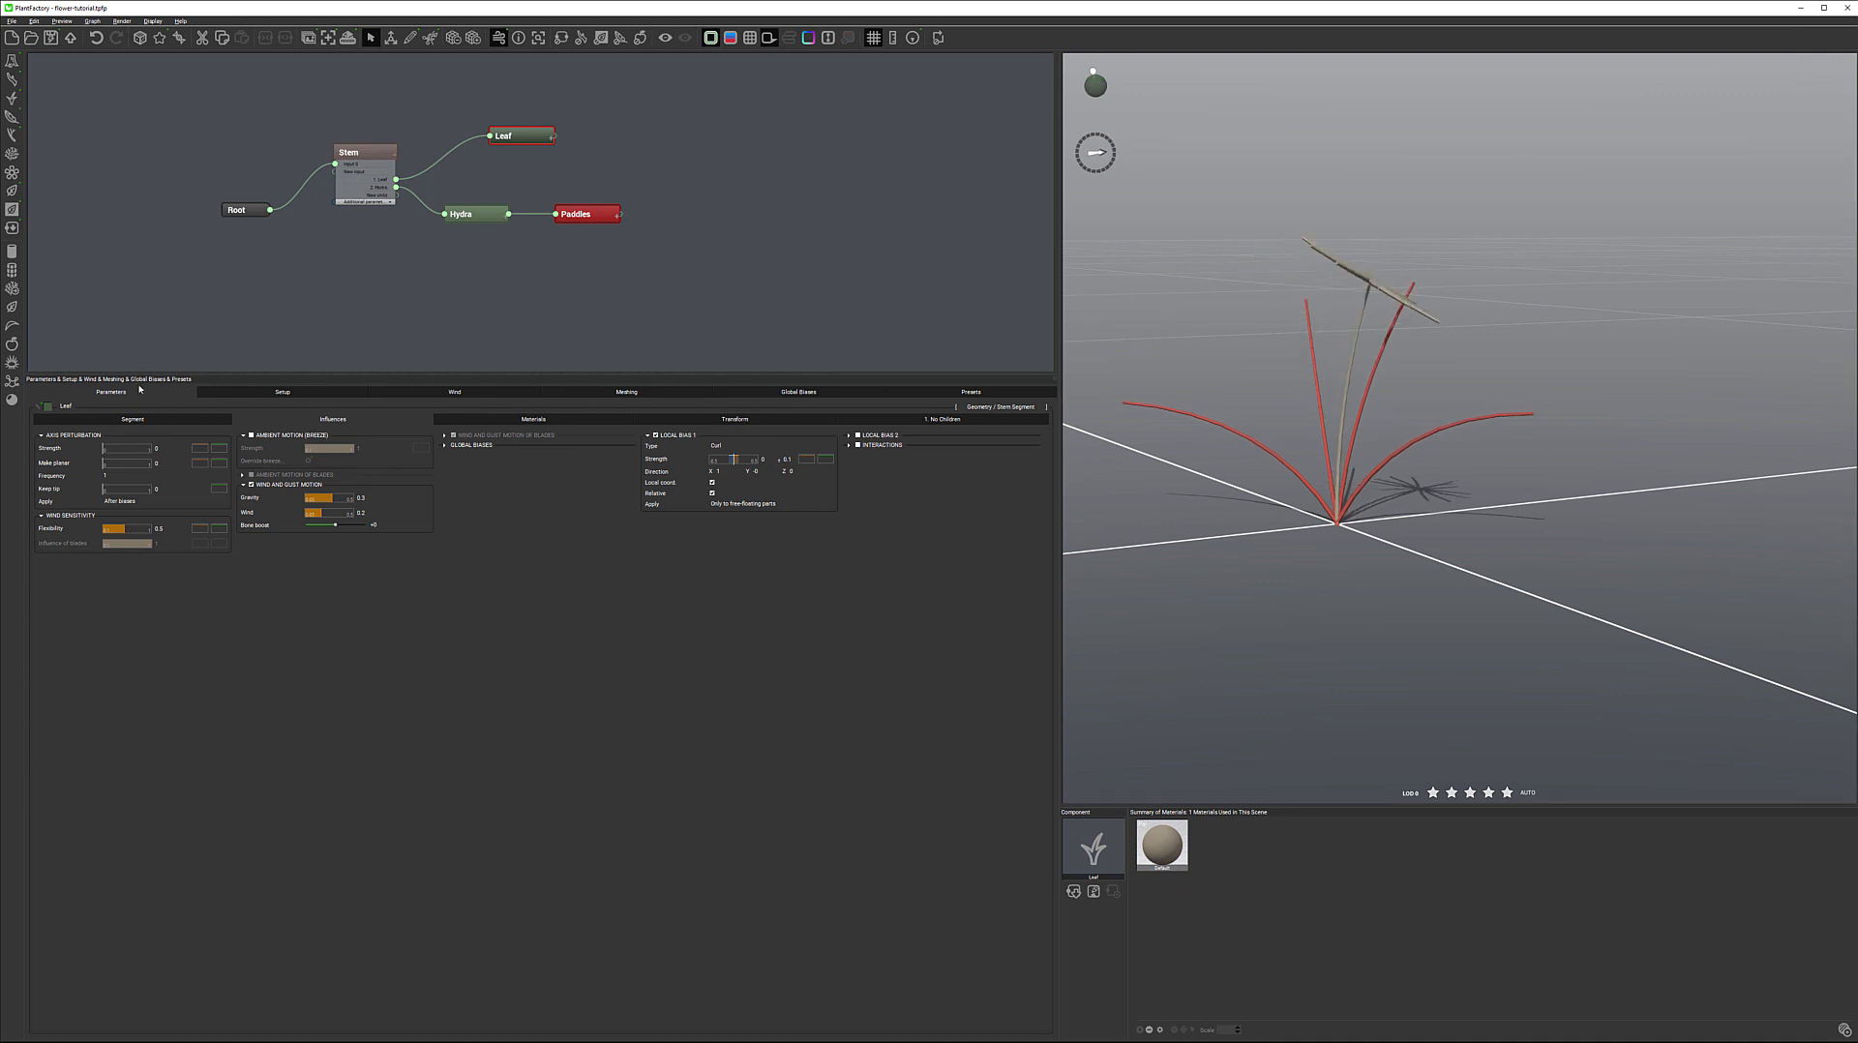
# Add a random variation of 0.5 to the Length of the leaf segments
pyautogui.click(134, 419)
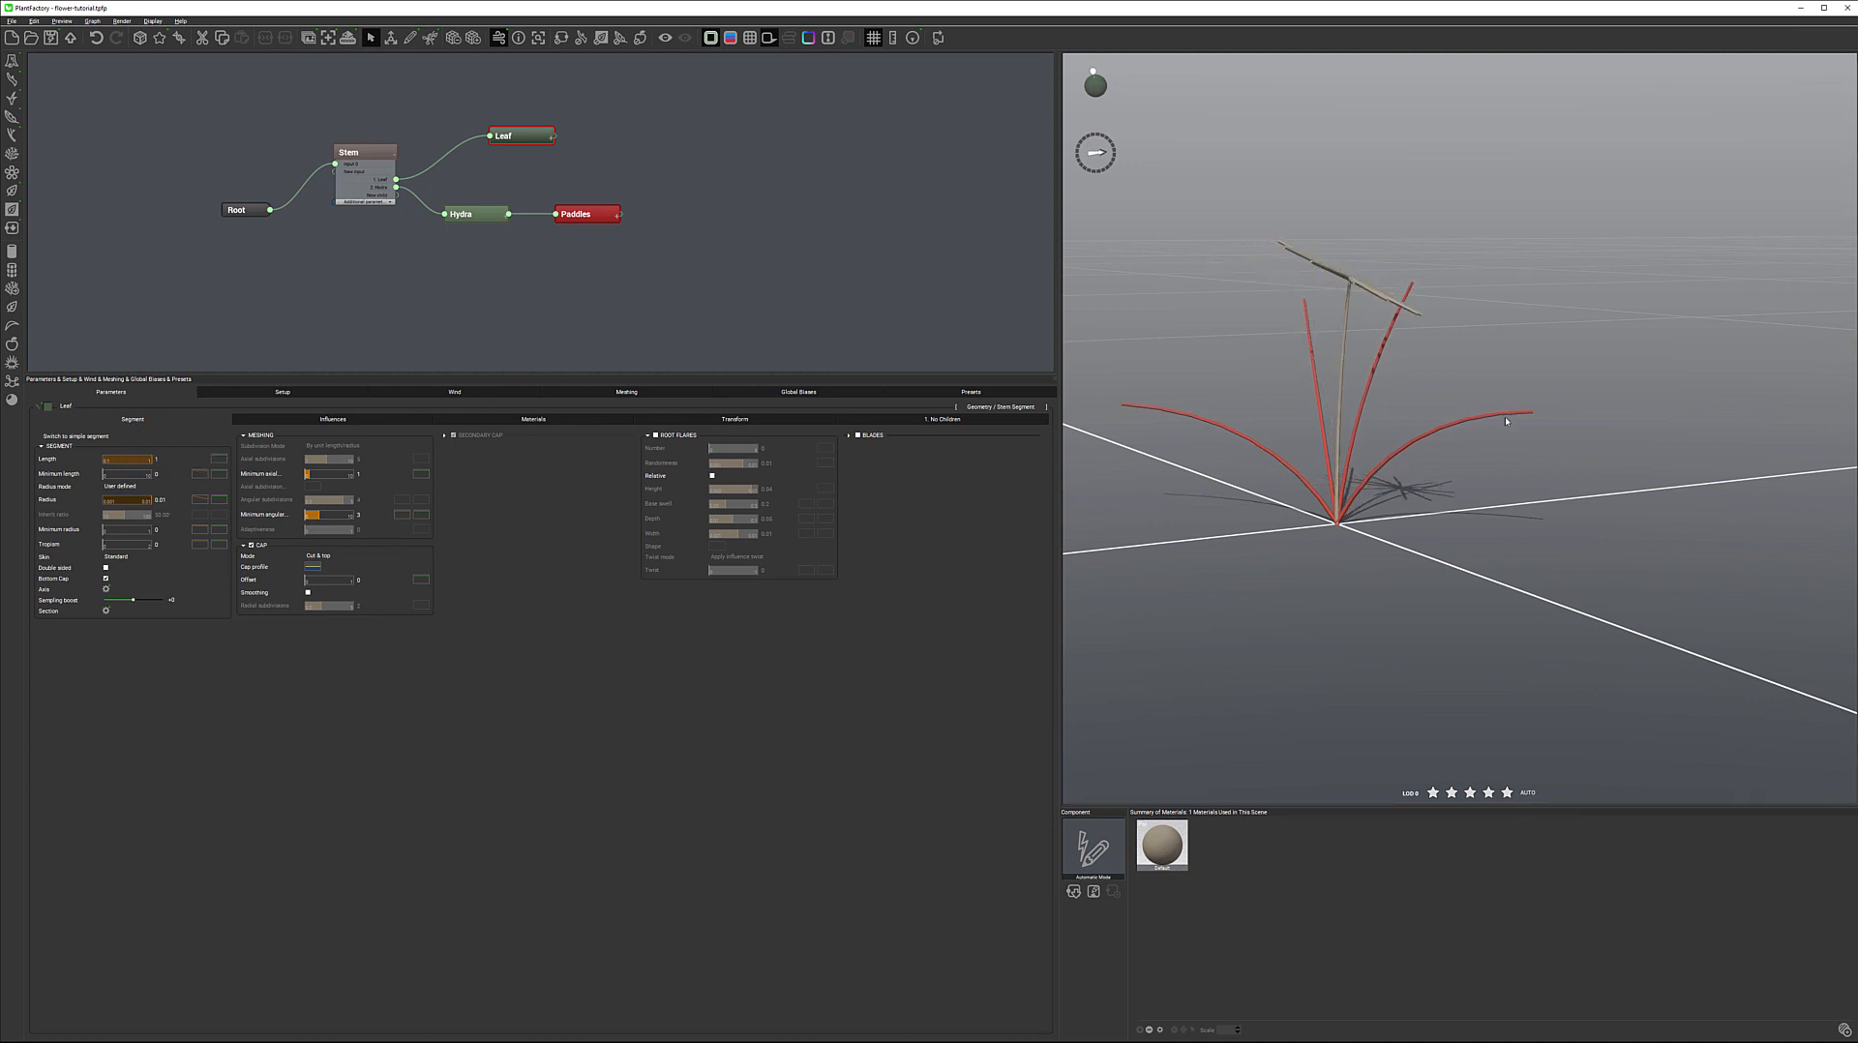
pyautogui.click(178, 460)
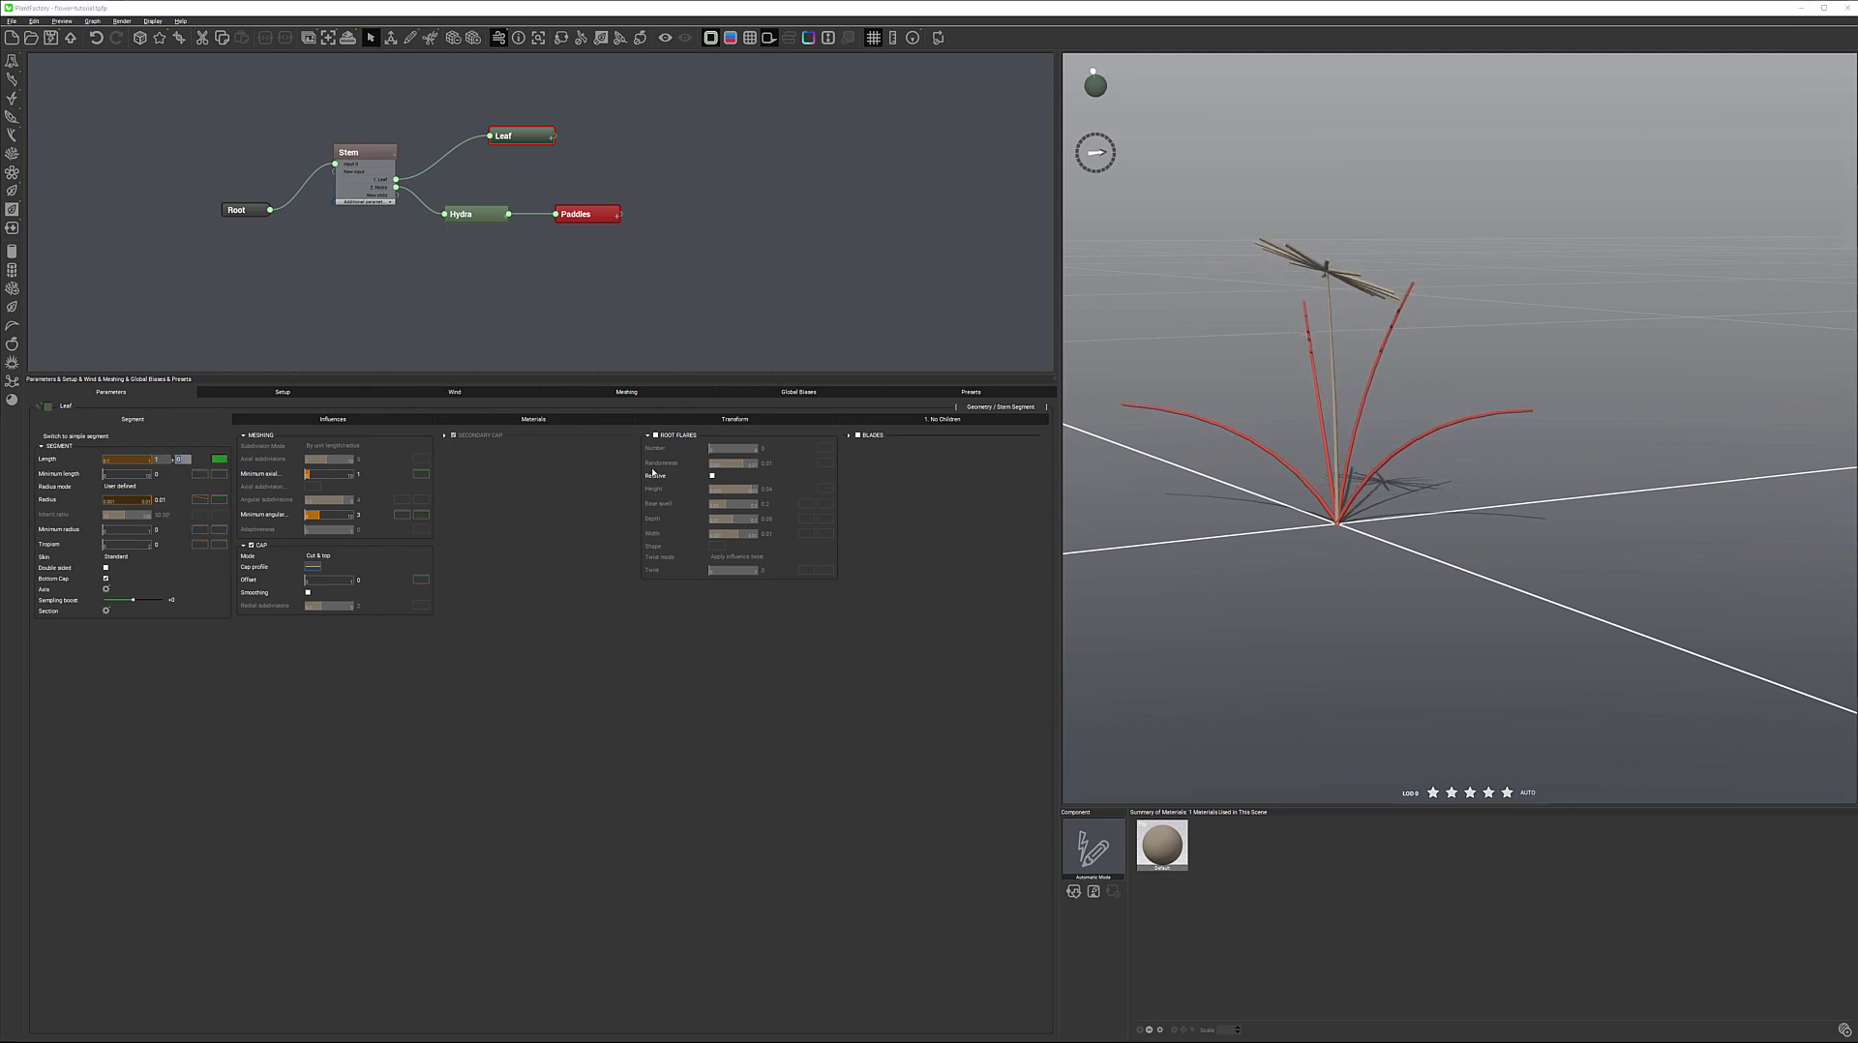
pyautogui.write('0.5')
pyautogui.press('Return')
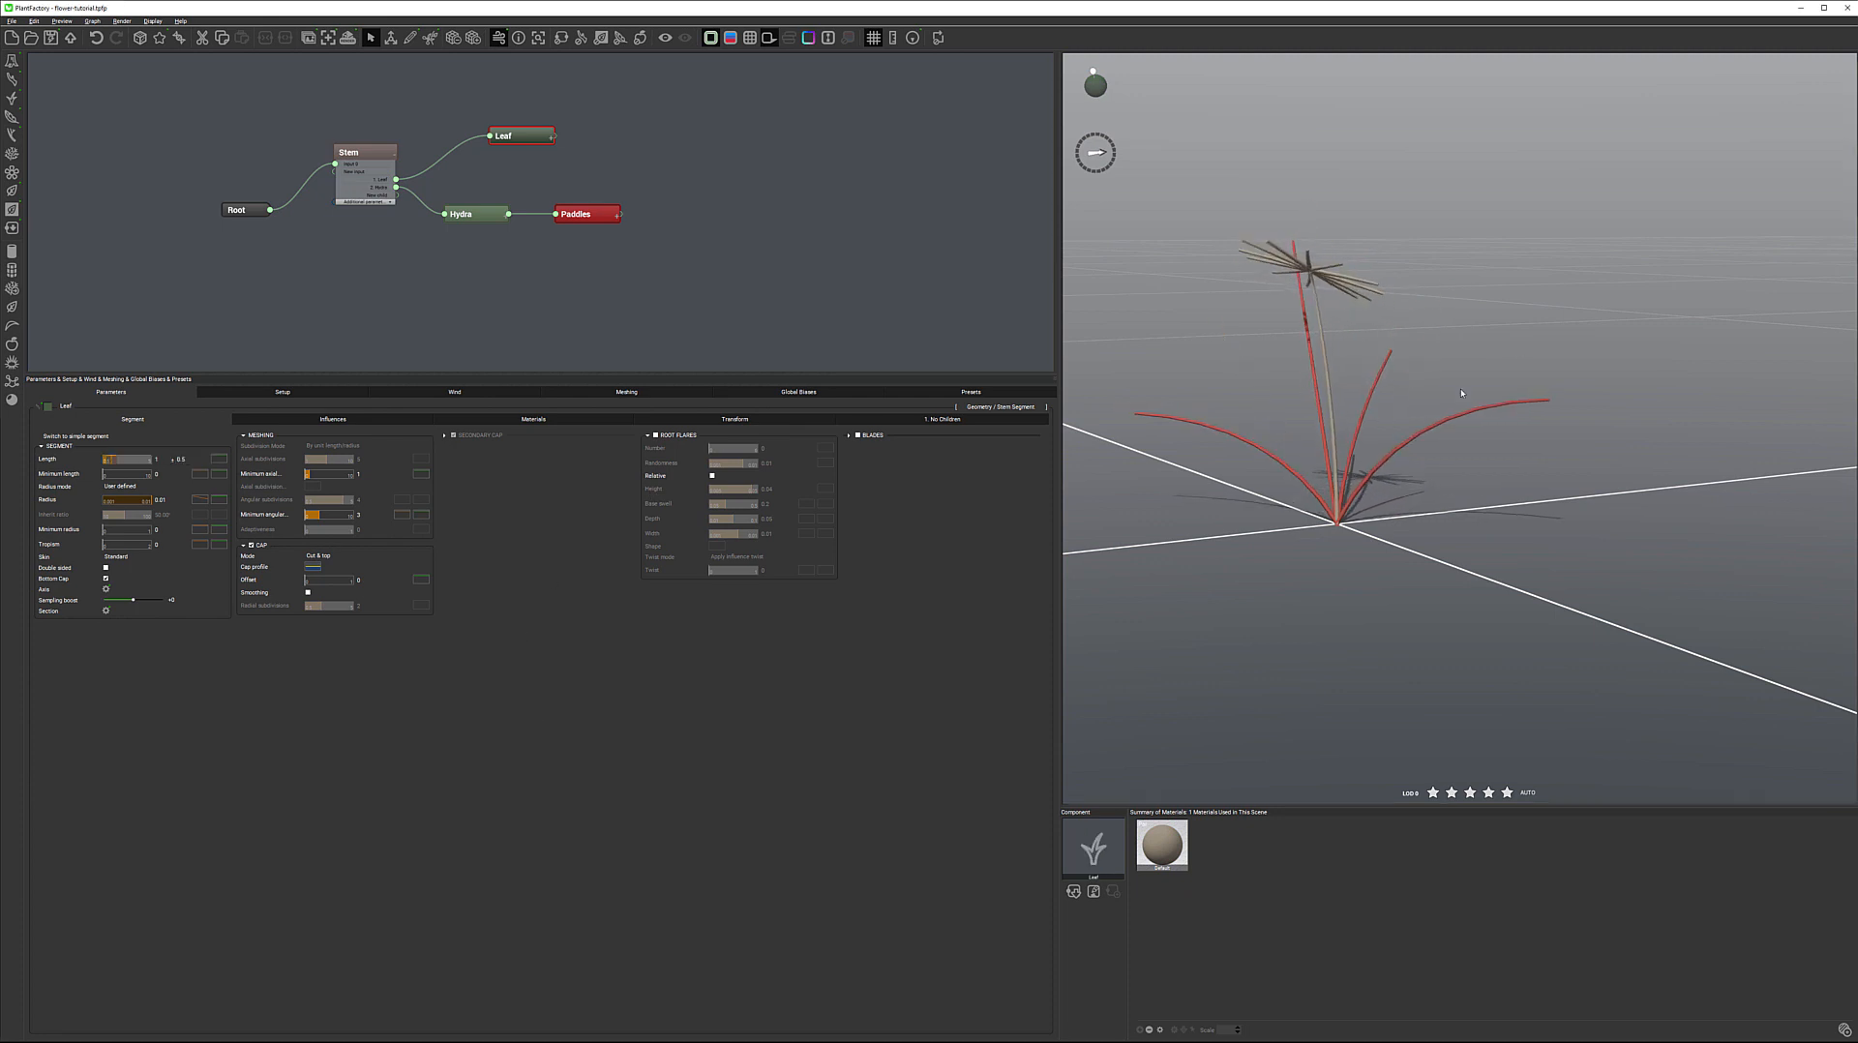
pyautogui.moveTo(1441, 390); pyautogui.dragTo(1479, 415, button='right')
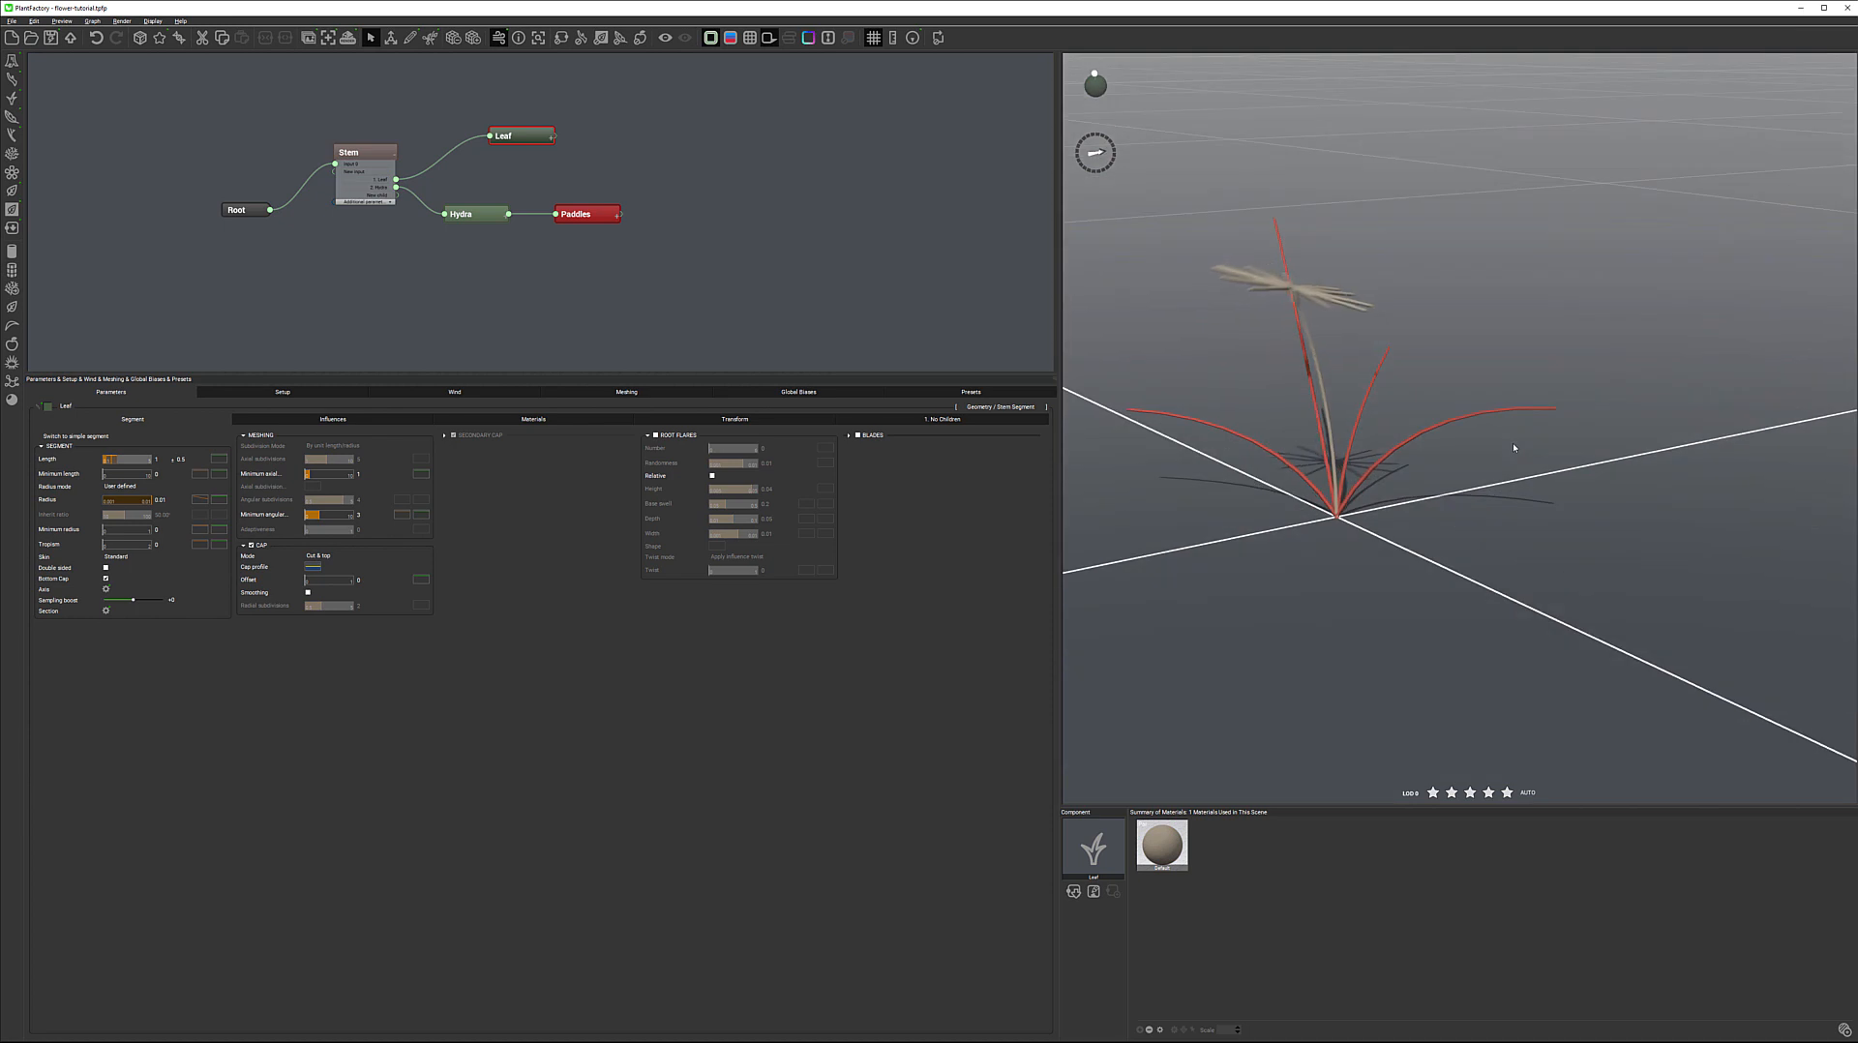
# Check the leaf's global biases and enable Local Bias 2 with the Direction type
pyautogui.click(333, 419)
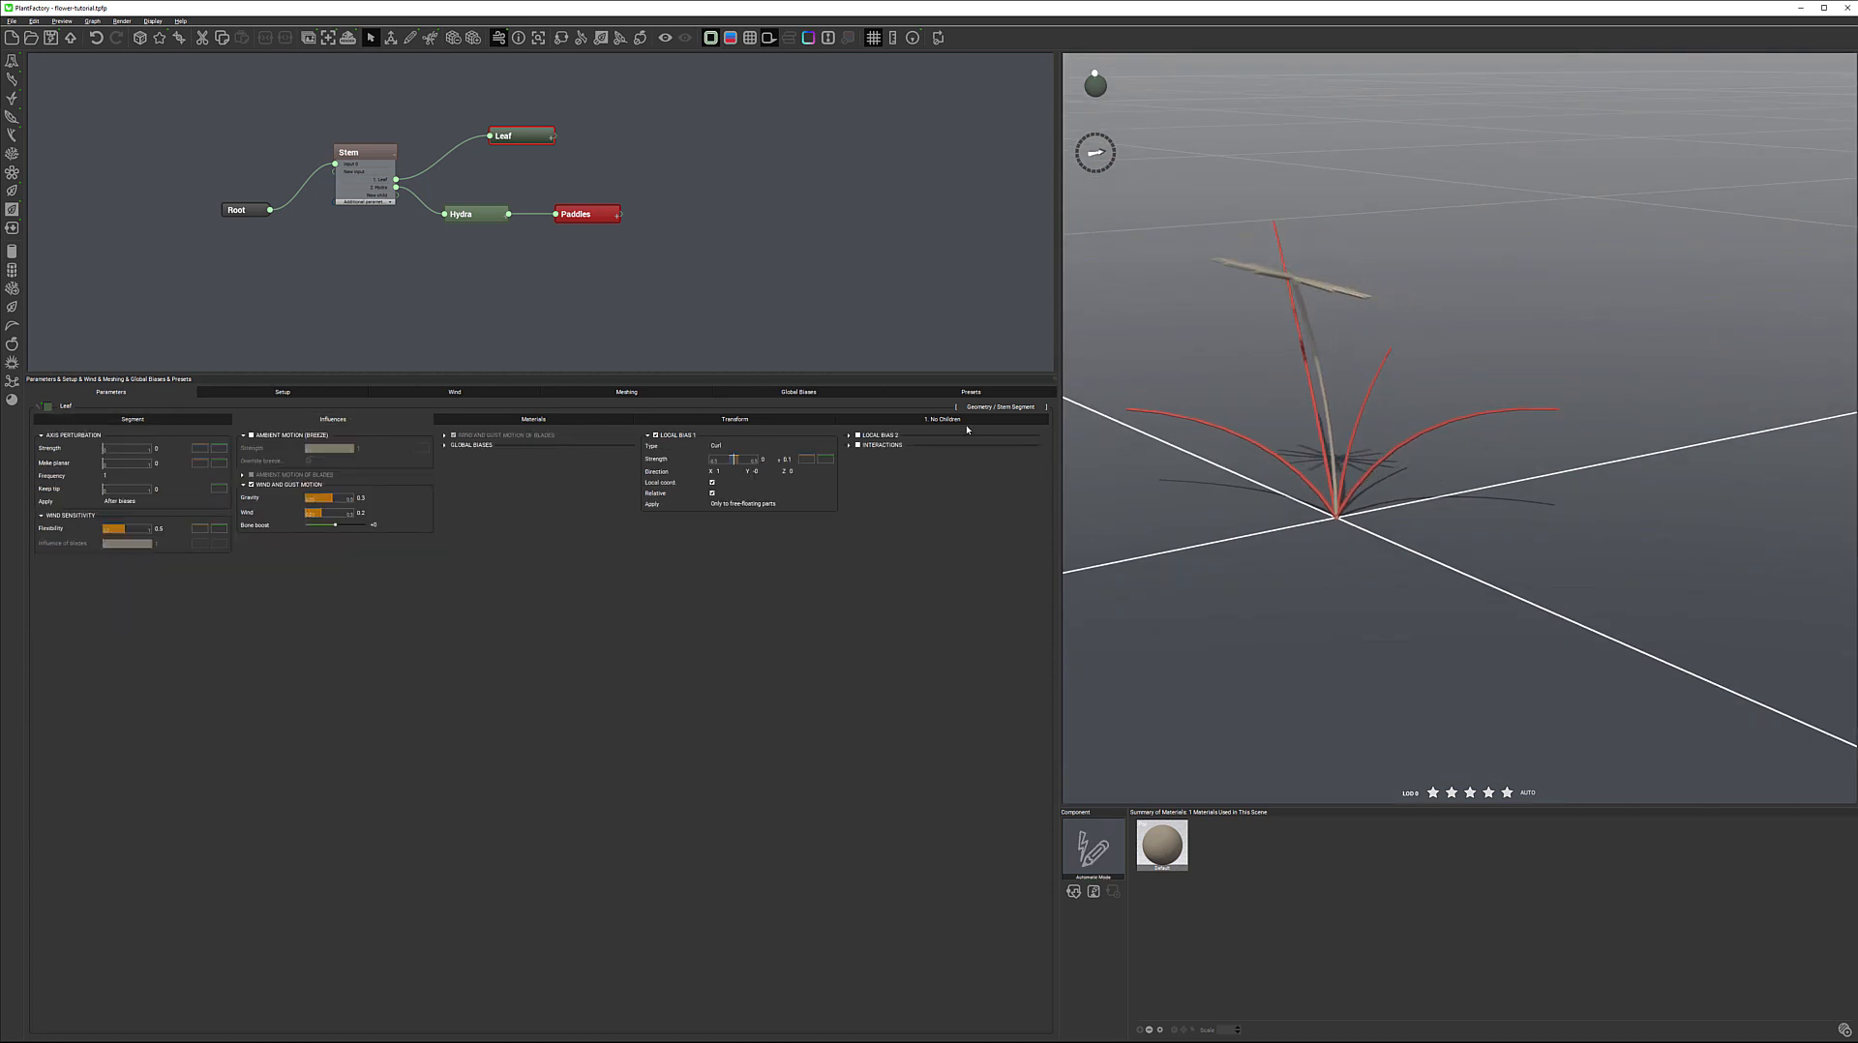
pyautogui.click(445, 445)
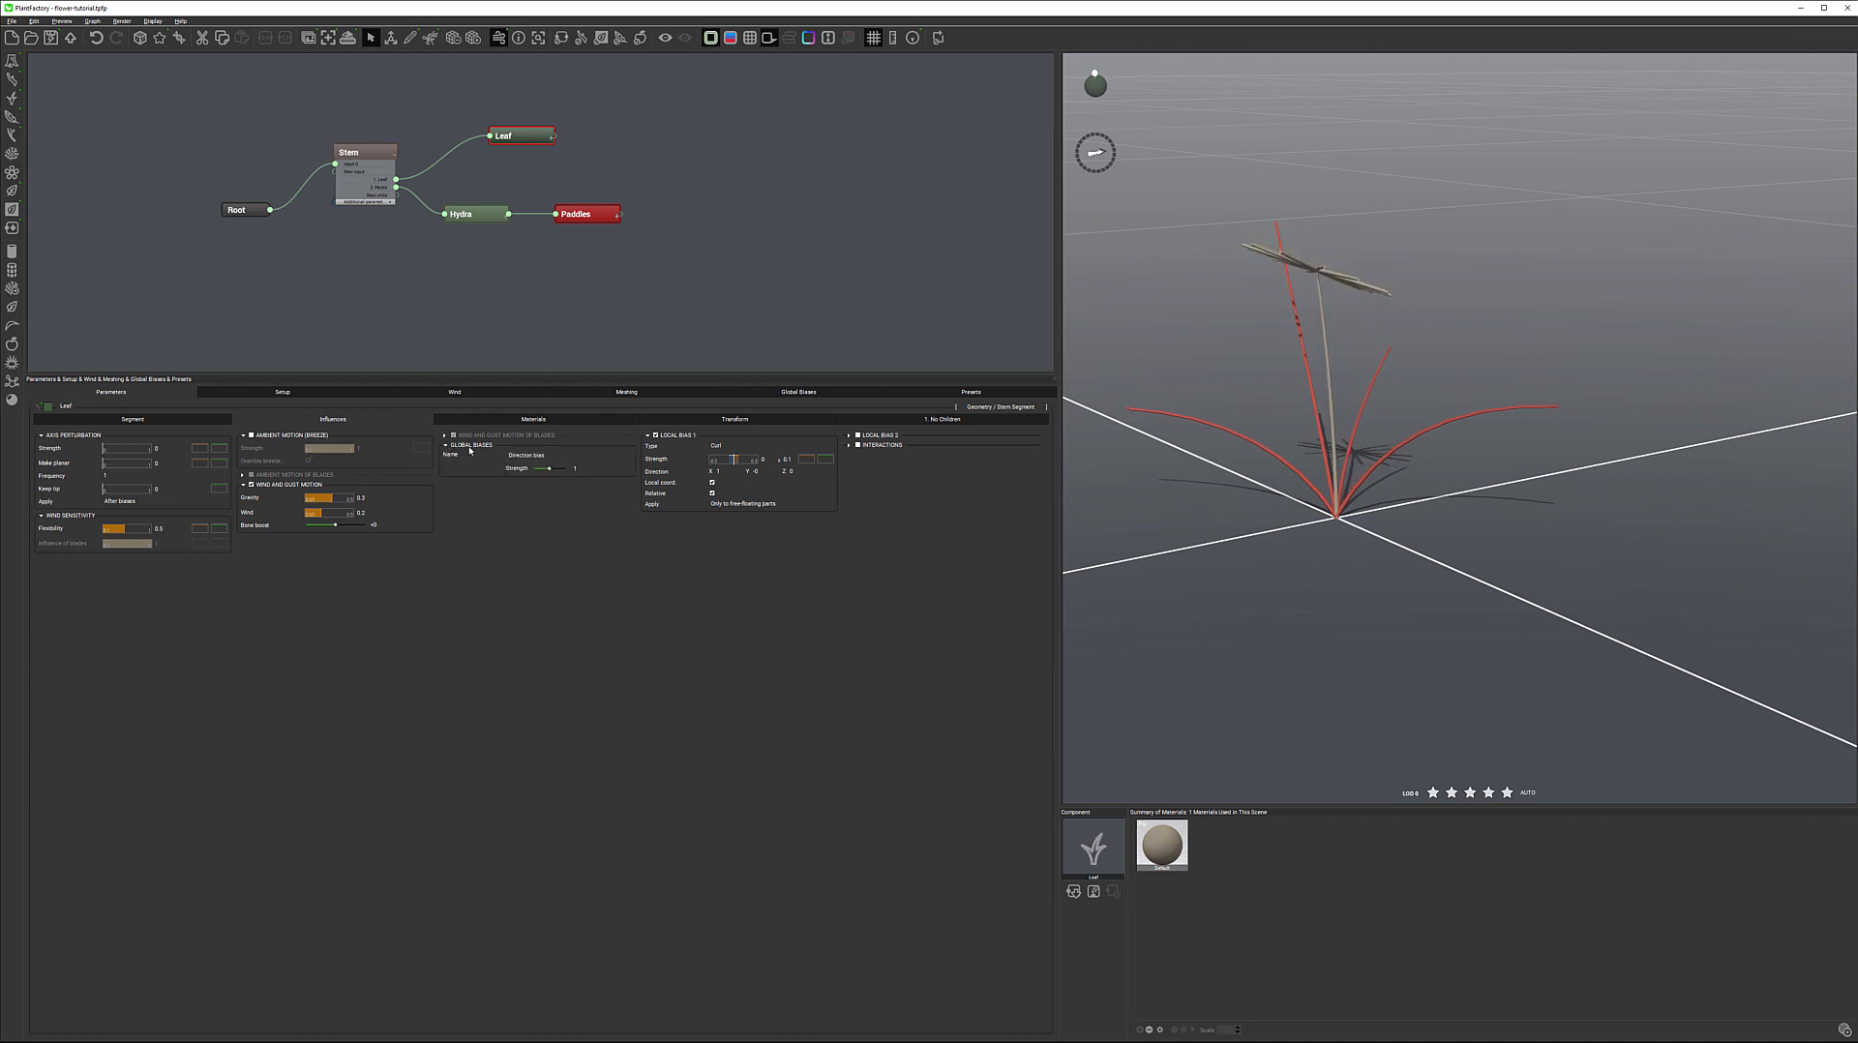
pyautogui.click(446, 445)
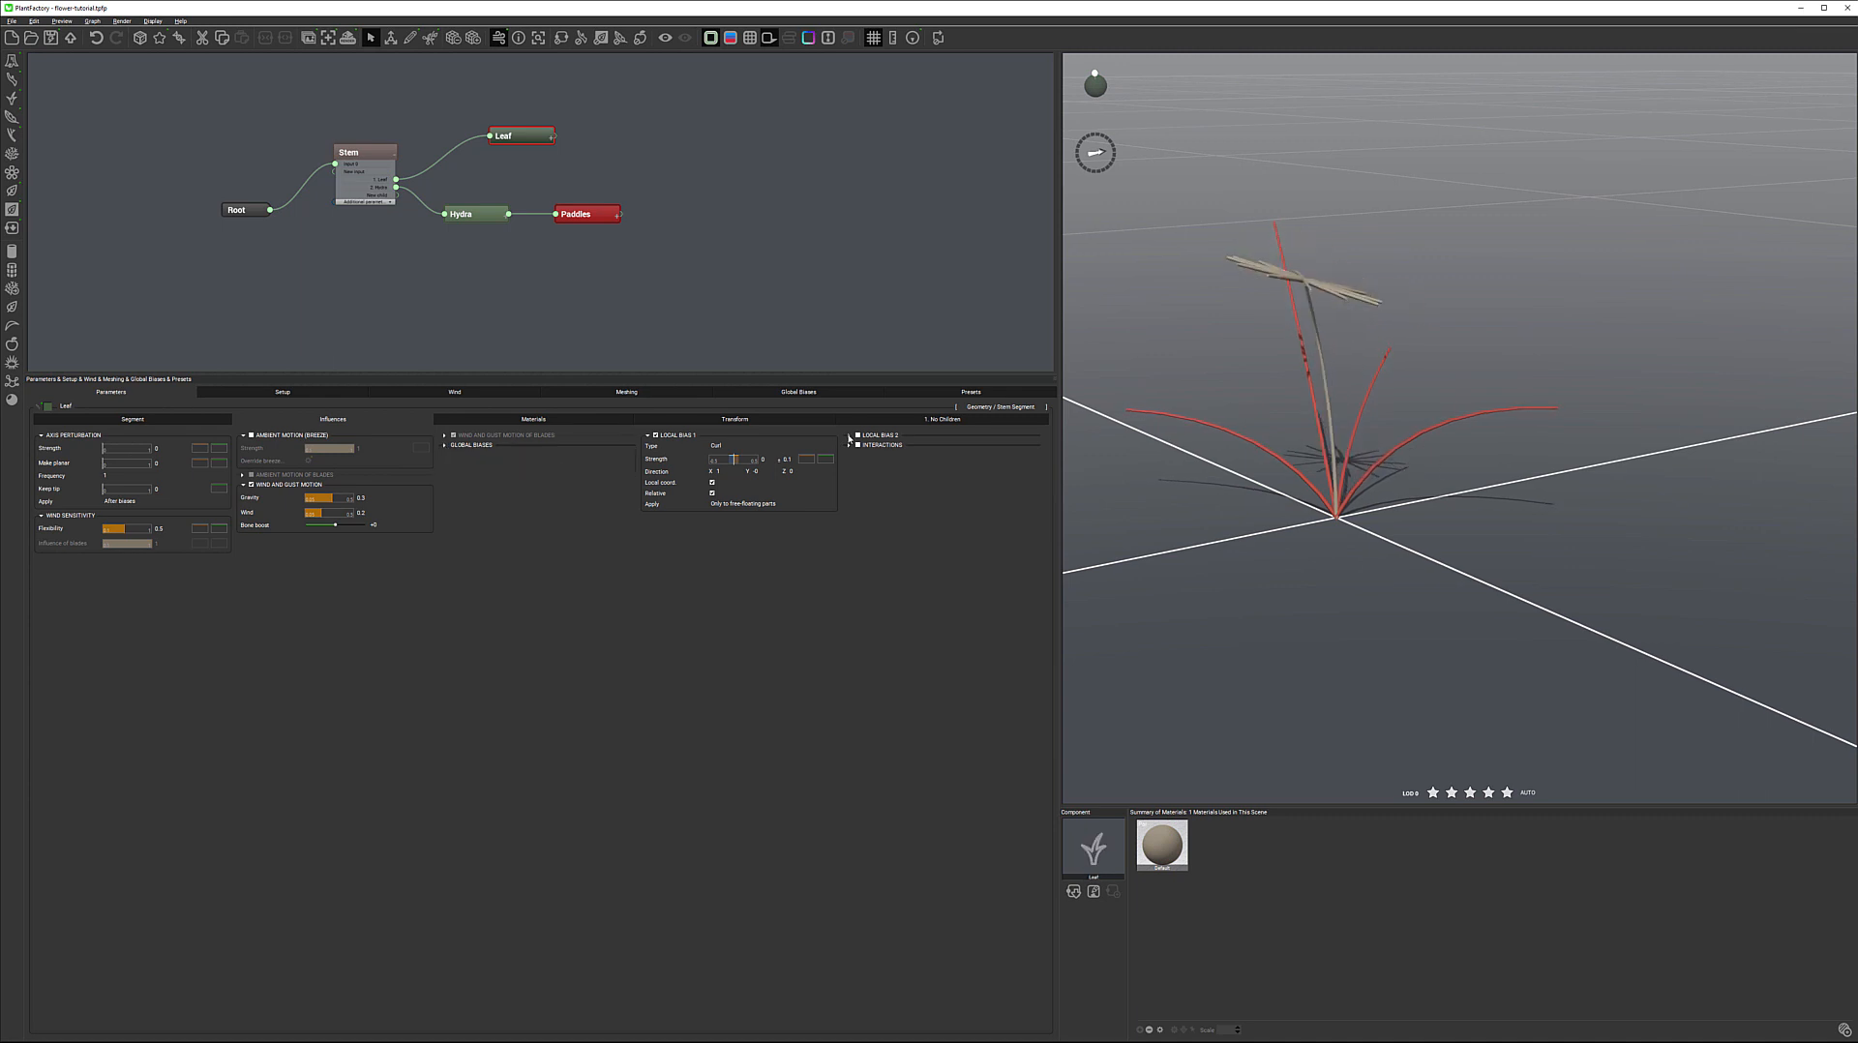
pyautogui.click(903, 435)
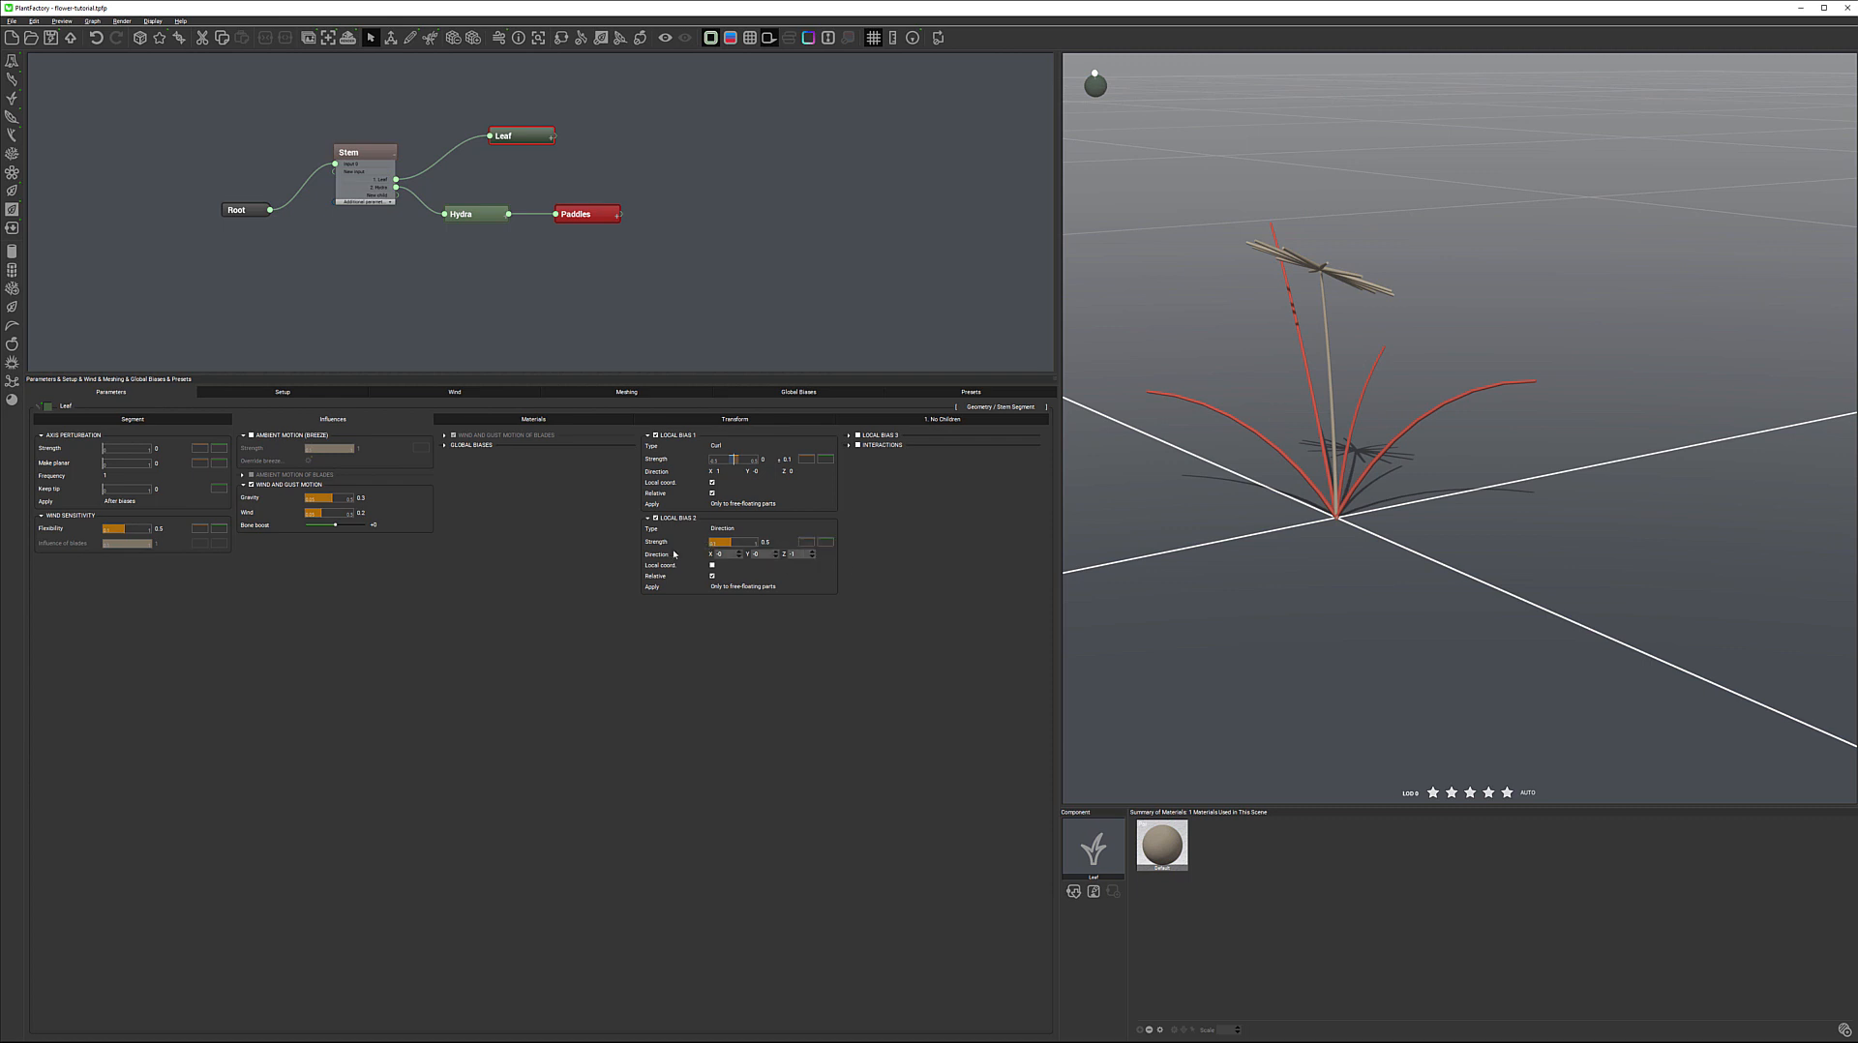
# Try much stronger Local Bias 2 strengths on the leaves, including a value of 3
pyautogui.moveTo(740, 544); pyautogui.dragTo(734, 545)
pyautogui.click(766, 543)
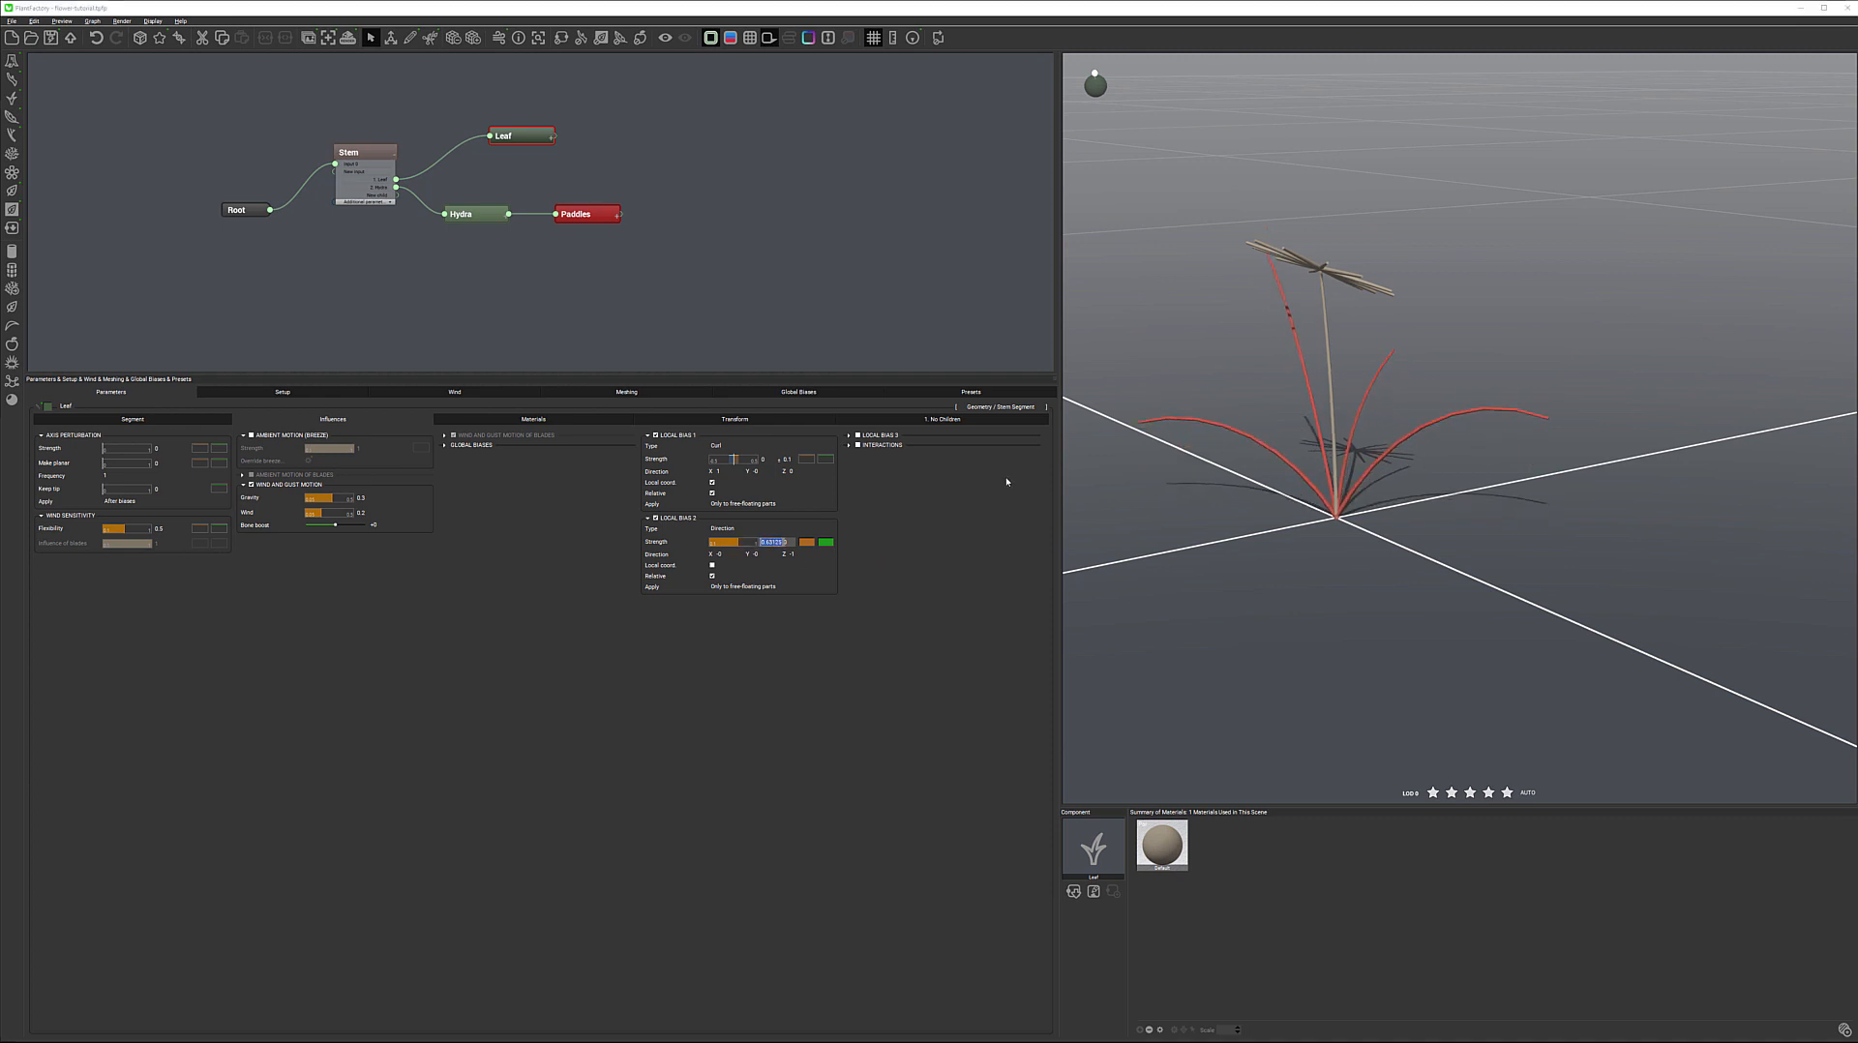
pyautogui.write('3')
pyautogui.click(1070, 548)
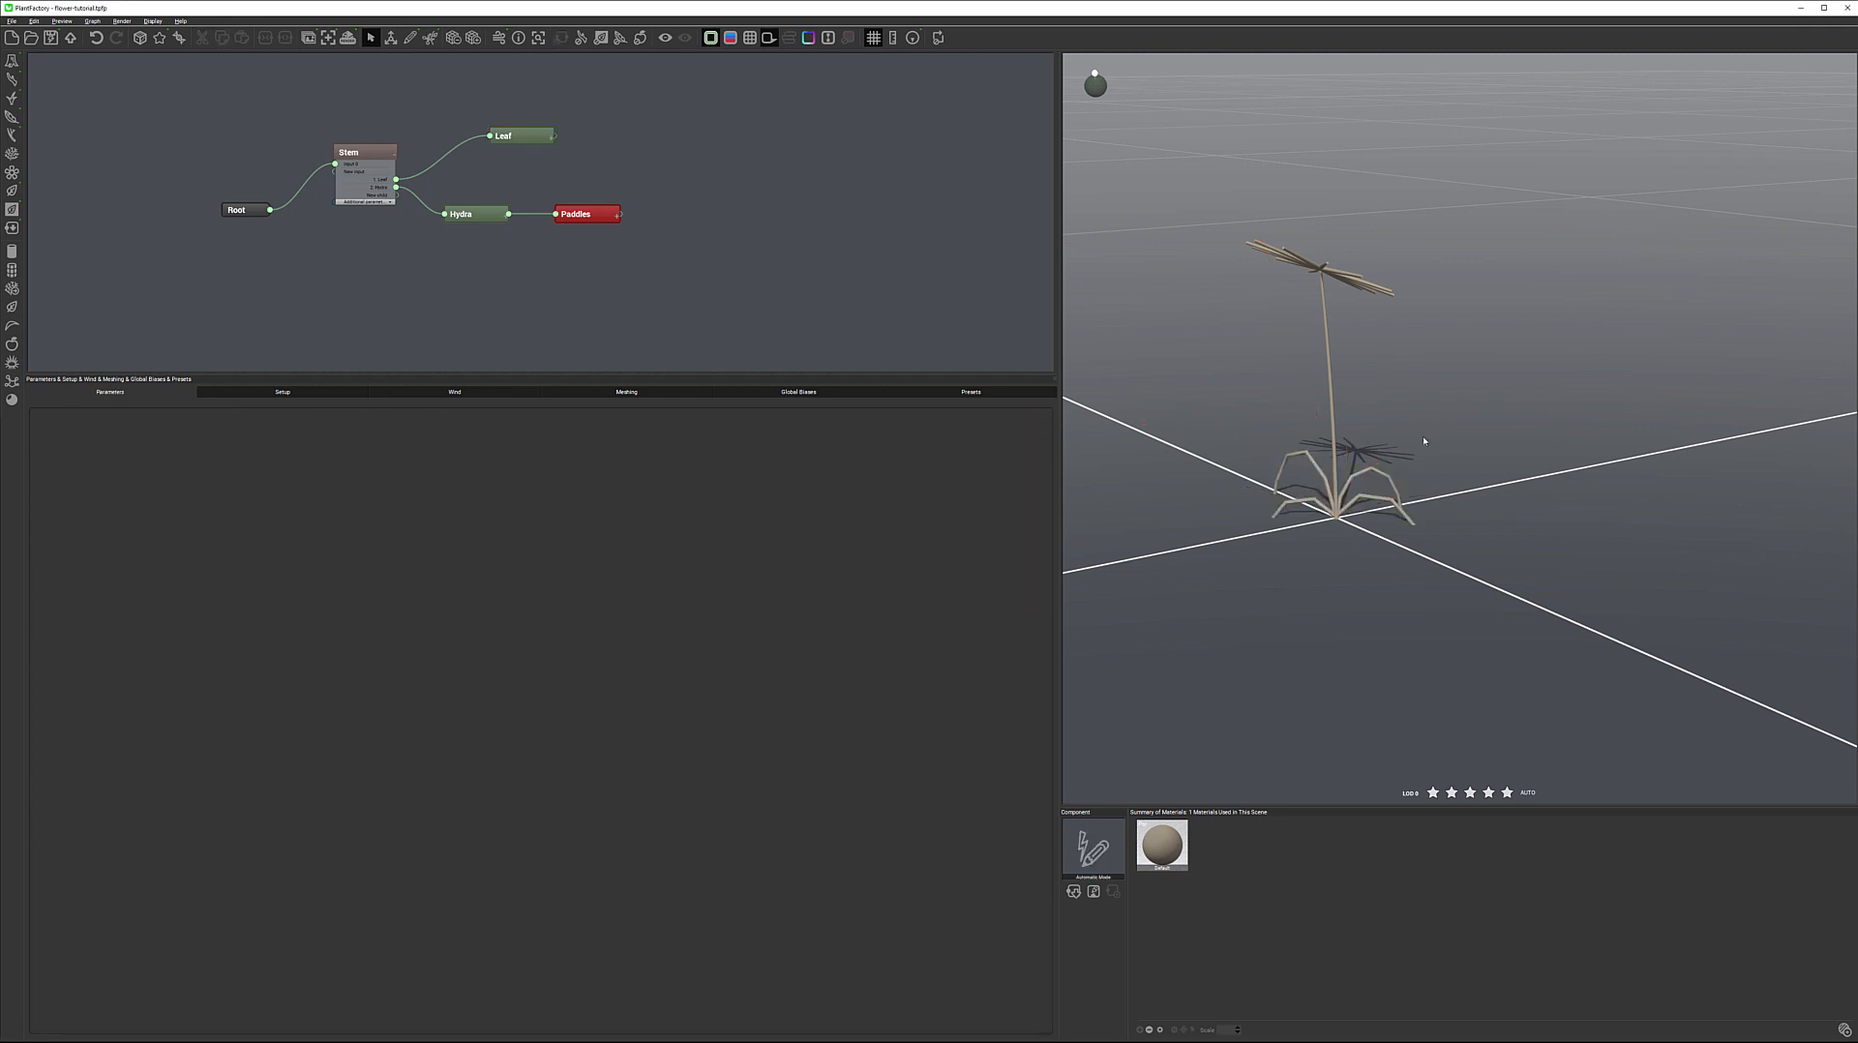
pyautogui.click(518, 136)
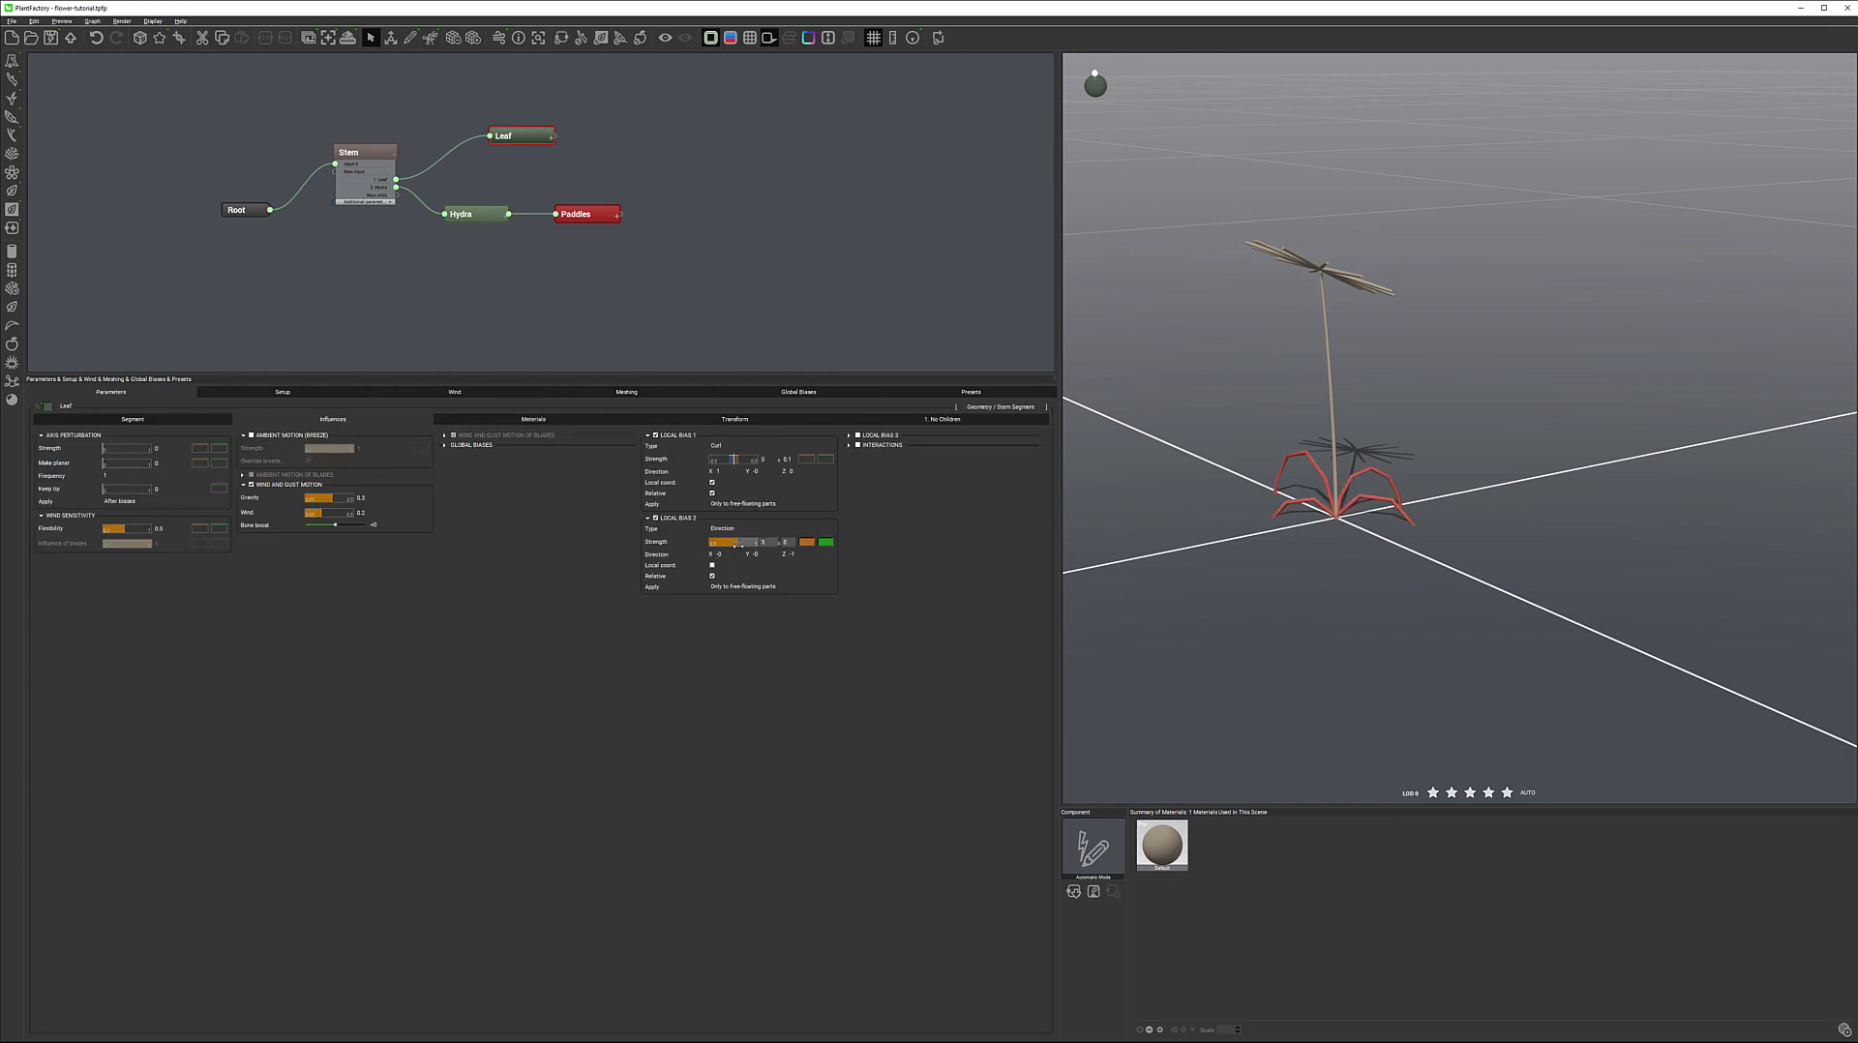
pyautogui.moveTo(737, 544); pyautogui.dragTo(752, 545)
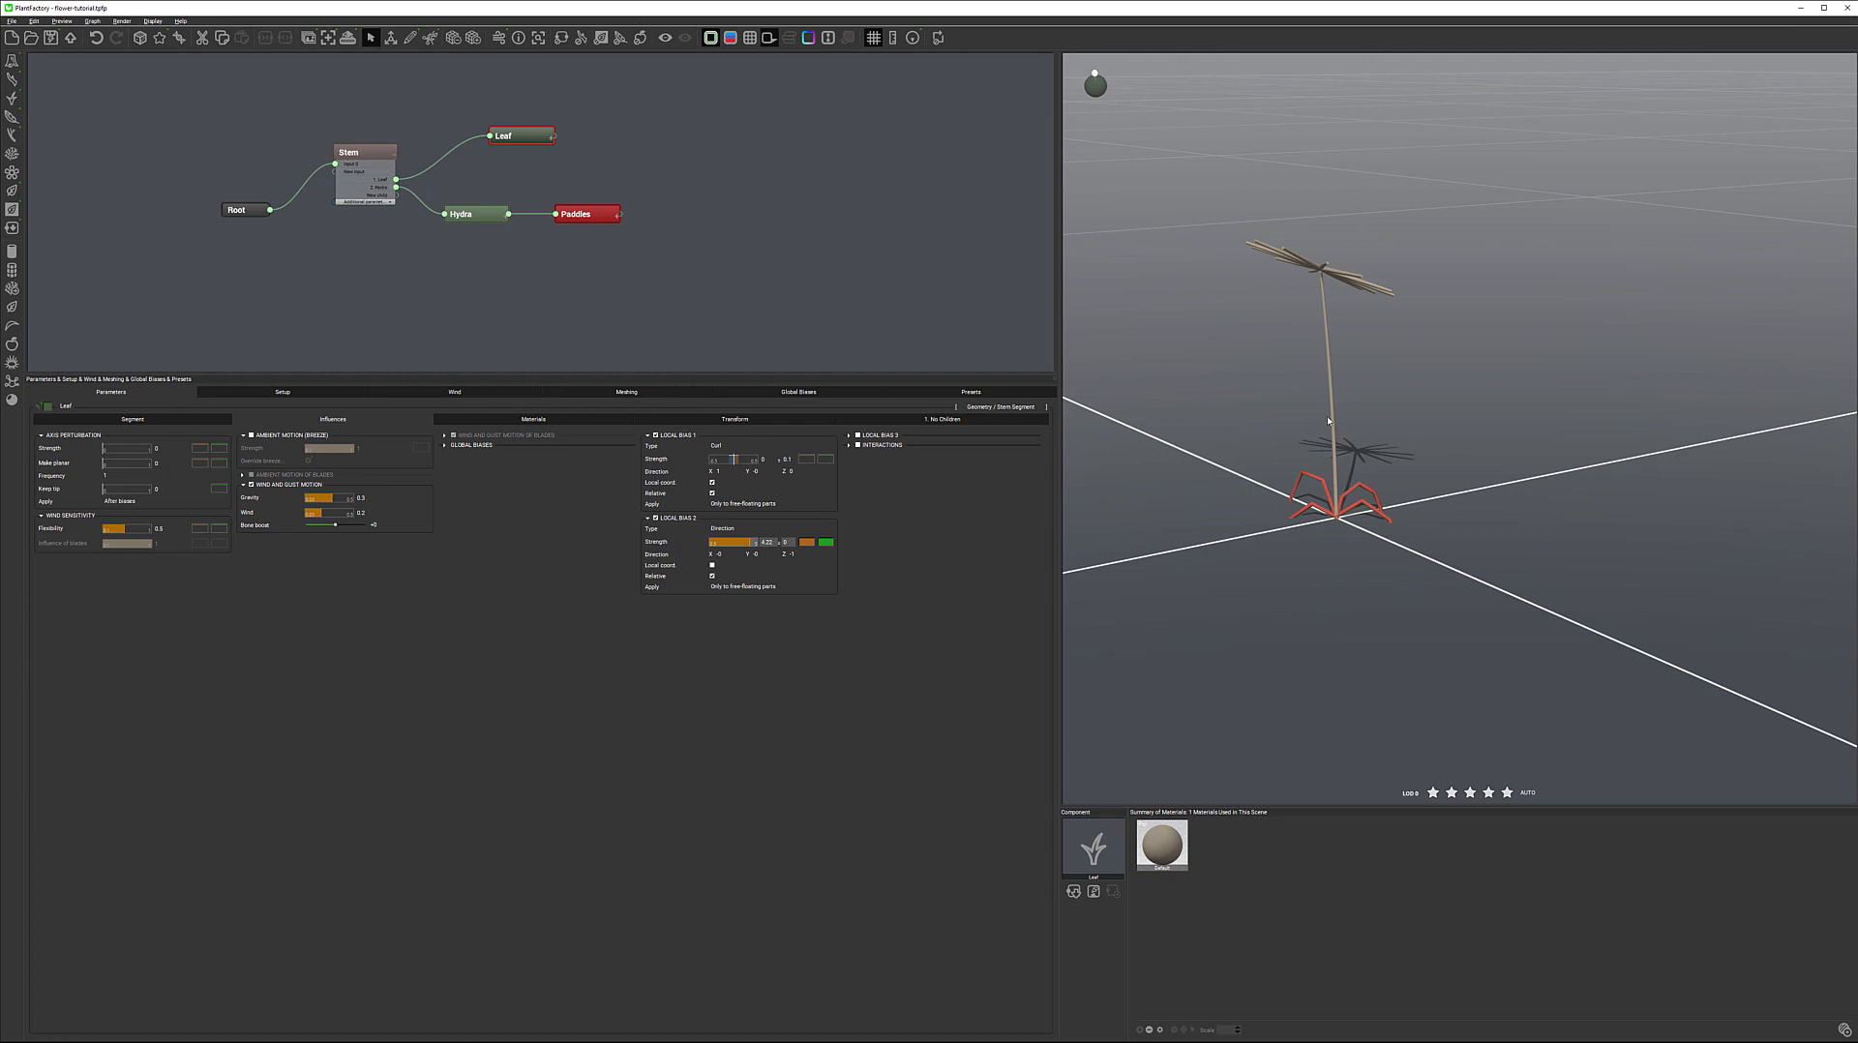
# Reverse the Local Bias 2 strength to -5 and reduce it to 0.1
pyautogui.click(767, 543)
pyautogui.write('-5')
pyautogui.press('Return')
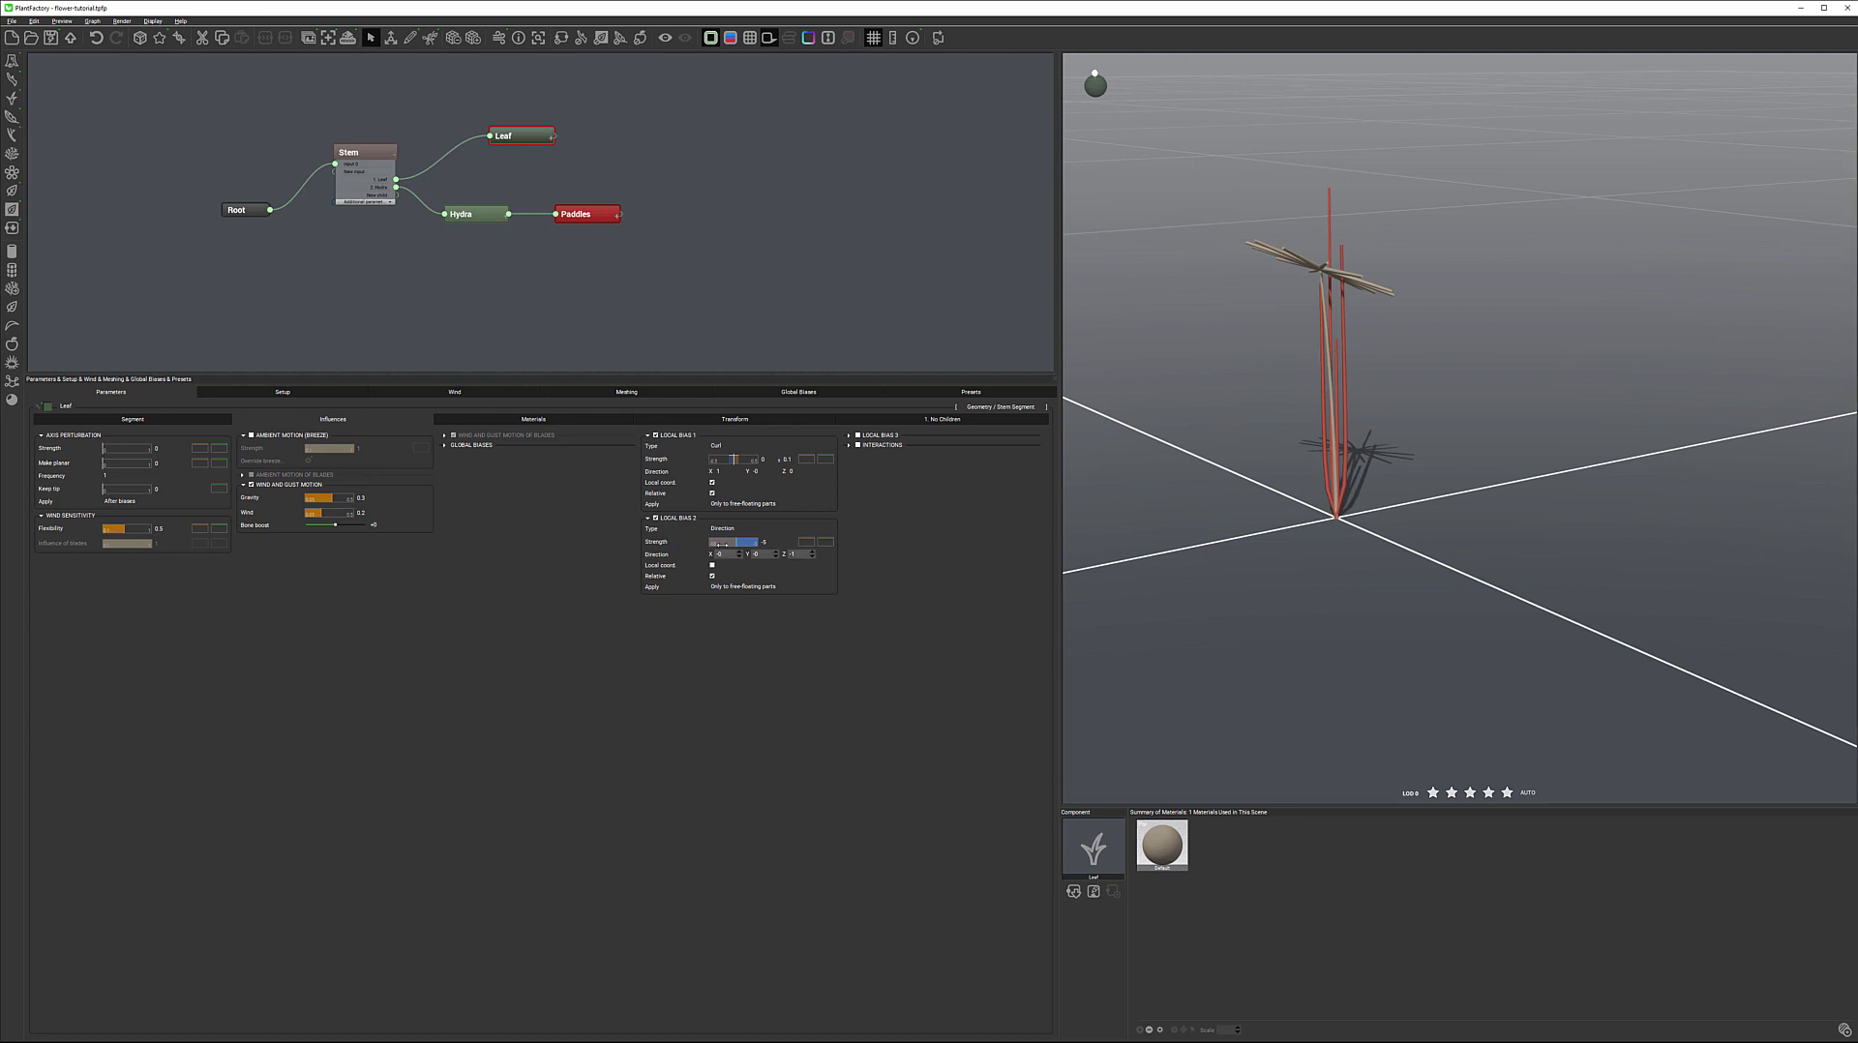
pyautogui.click(766, 543)
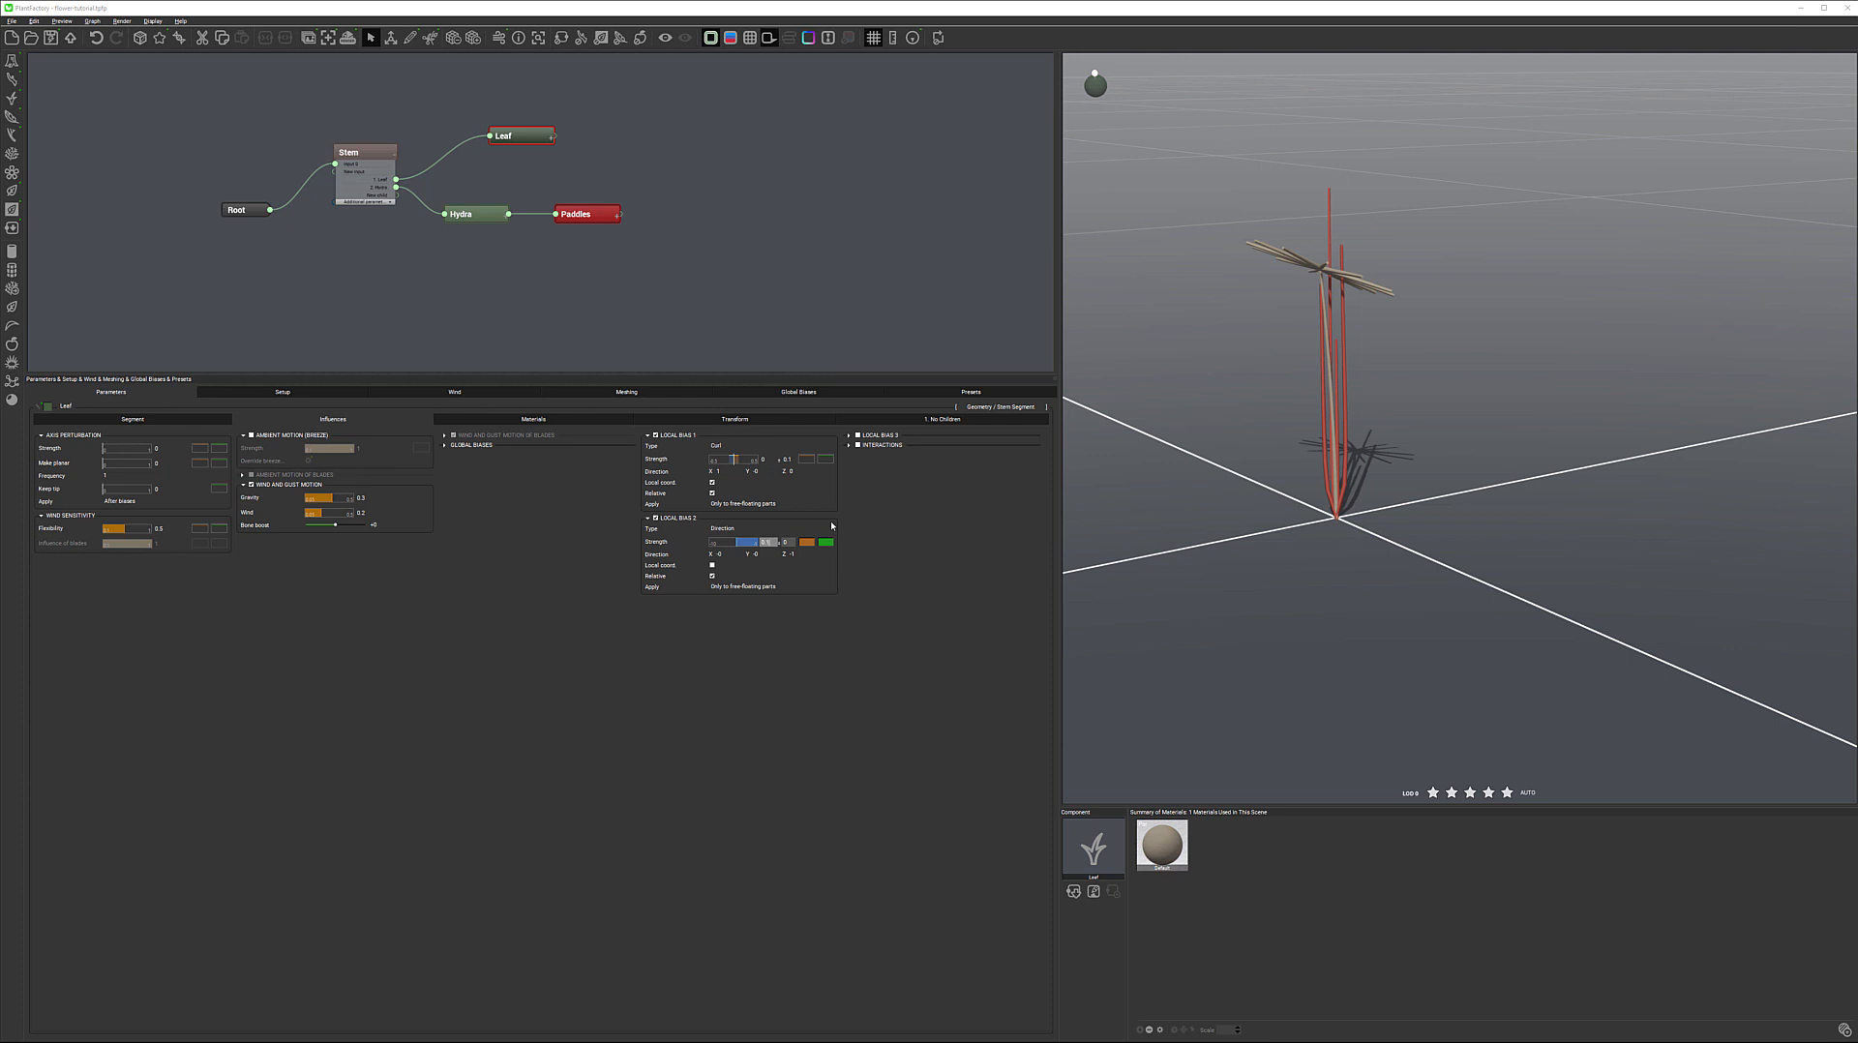
pyautogui.press('Return')
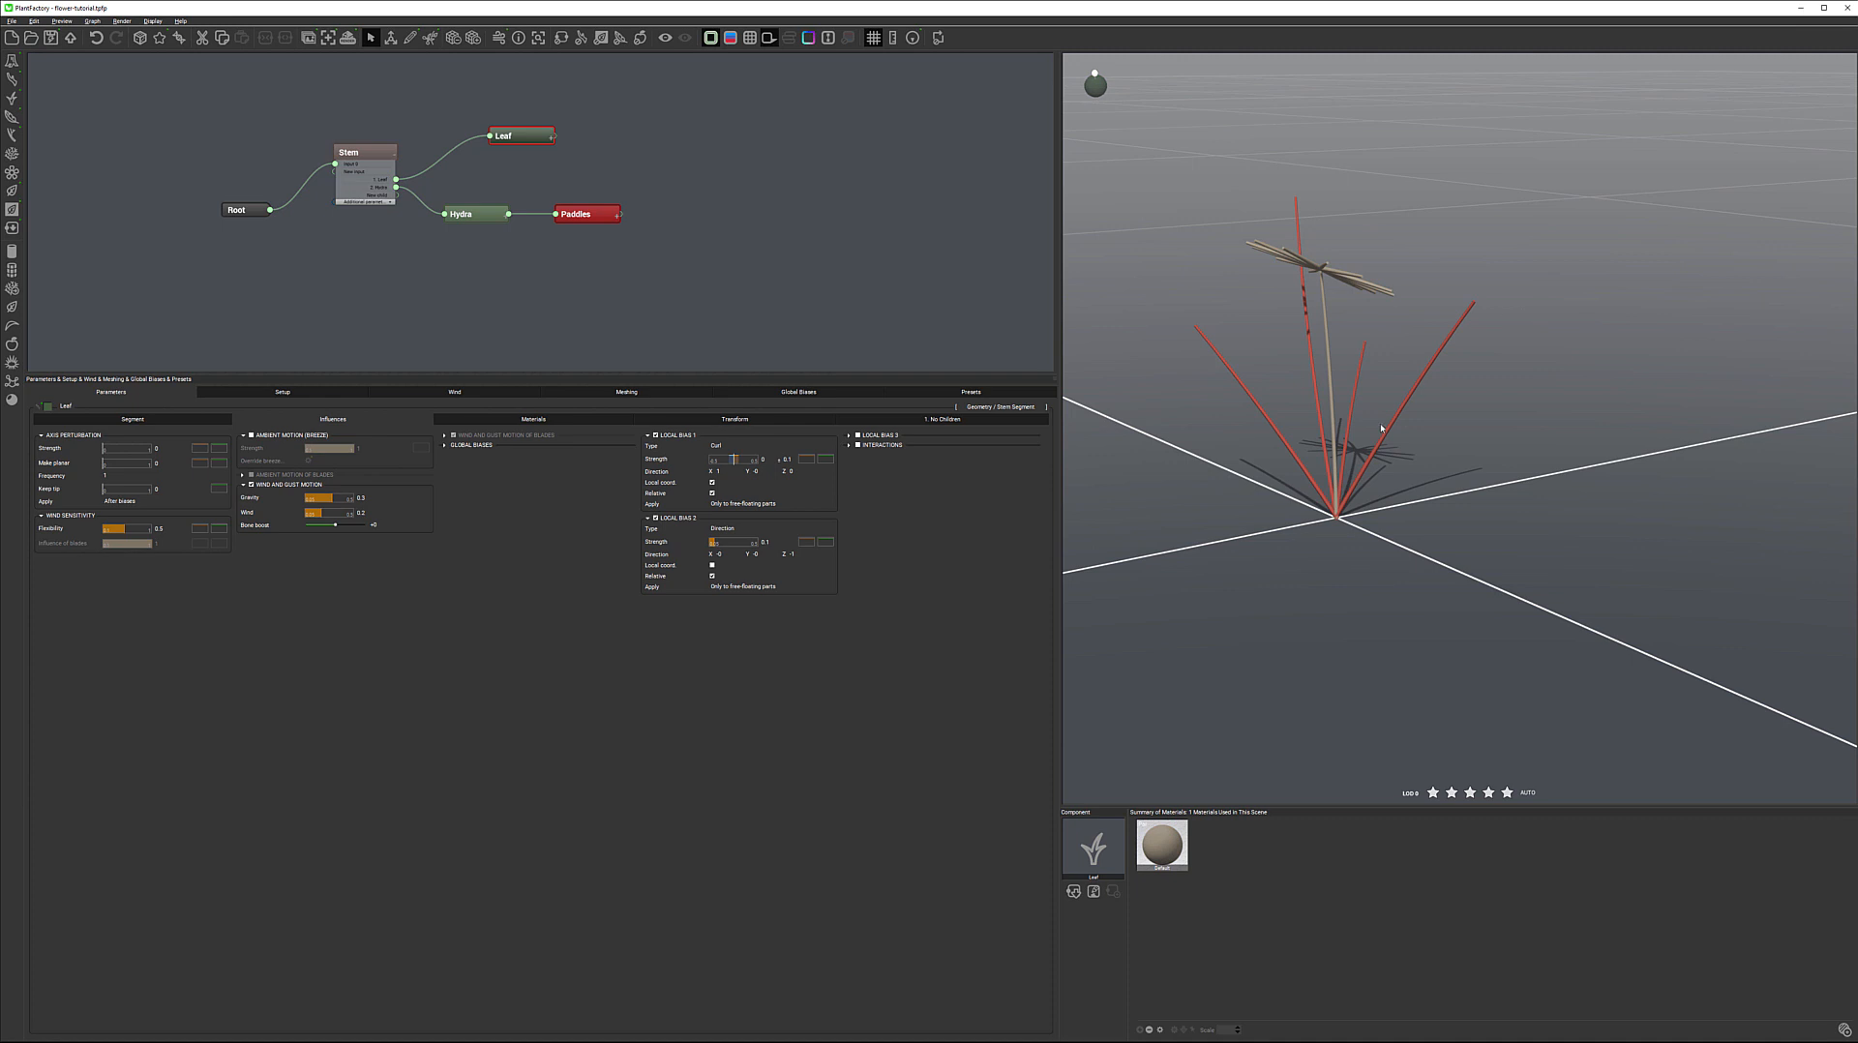
# Turn off Local Bias 2 on the leaves and preview the wind to compare the effect of gravity alone
pyautogui.click(656, 435)
pyautogui.click(811, 585)
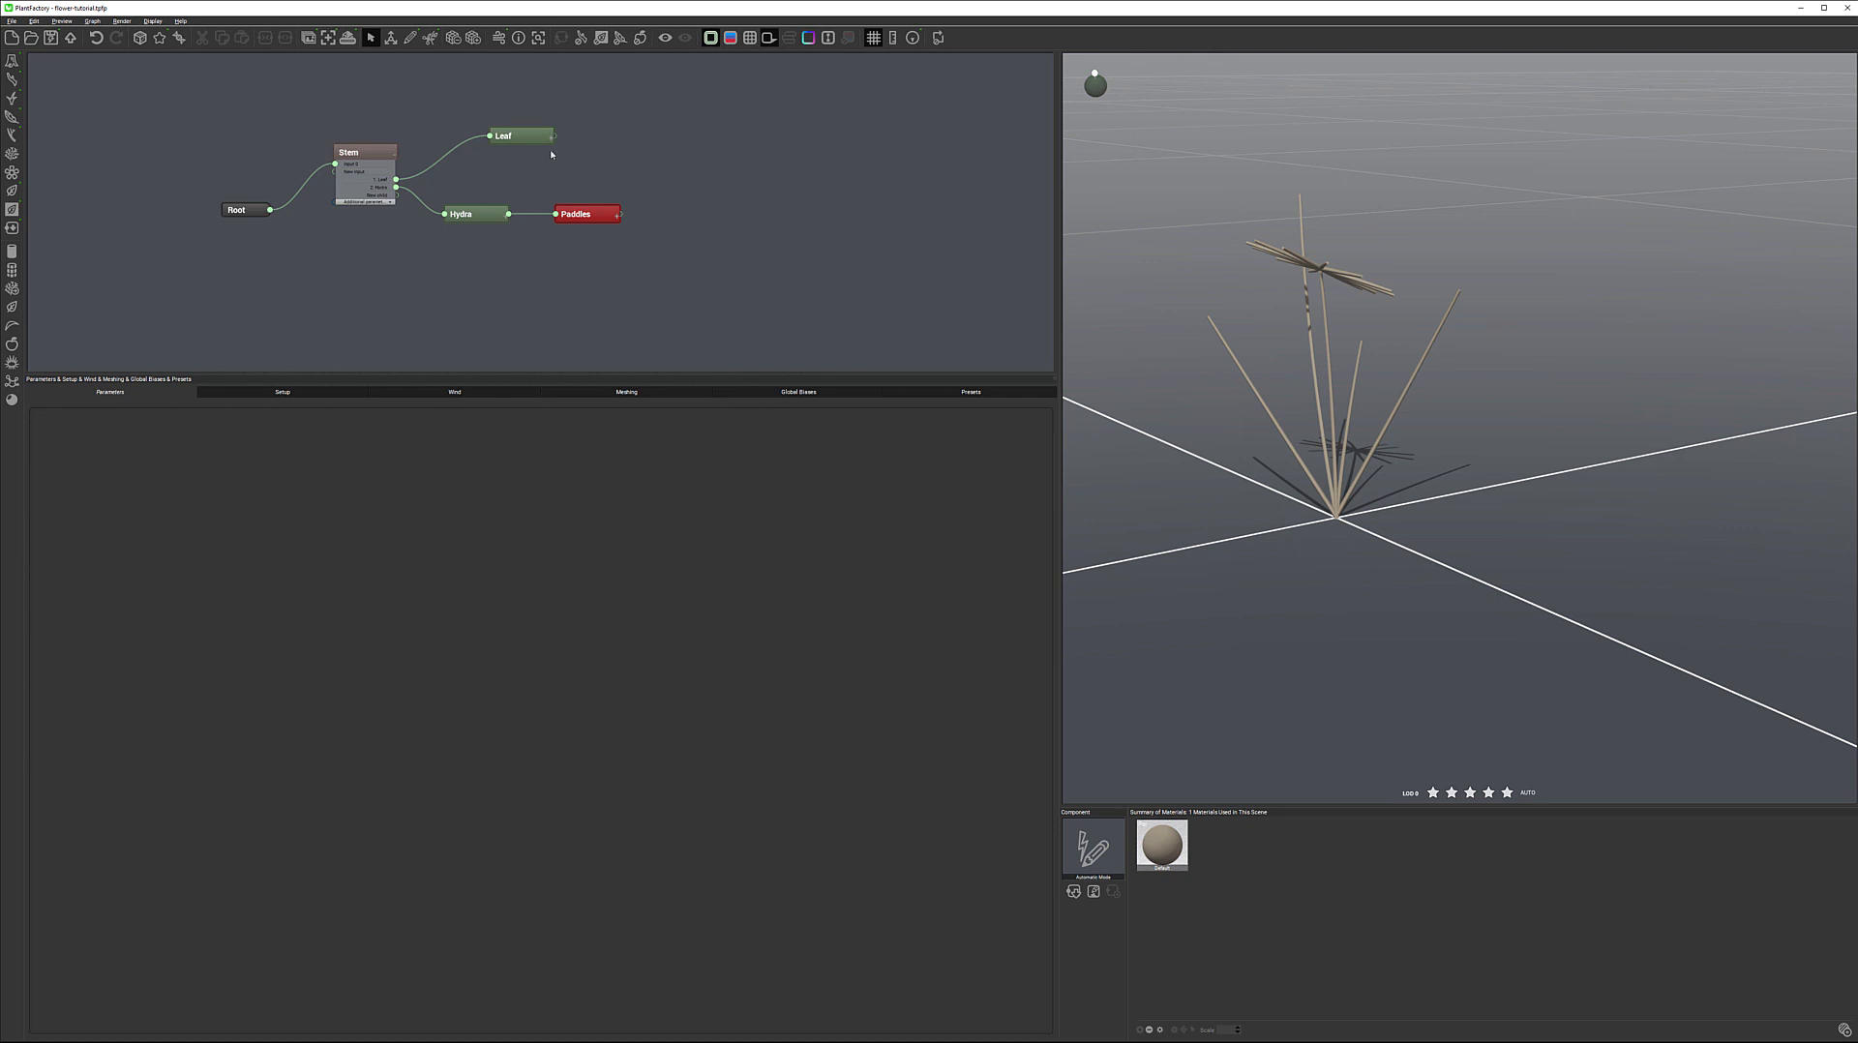
pyautogui.click(522, 143)
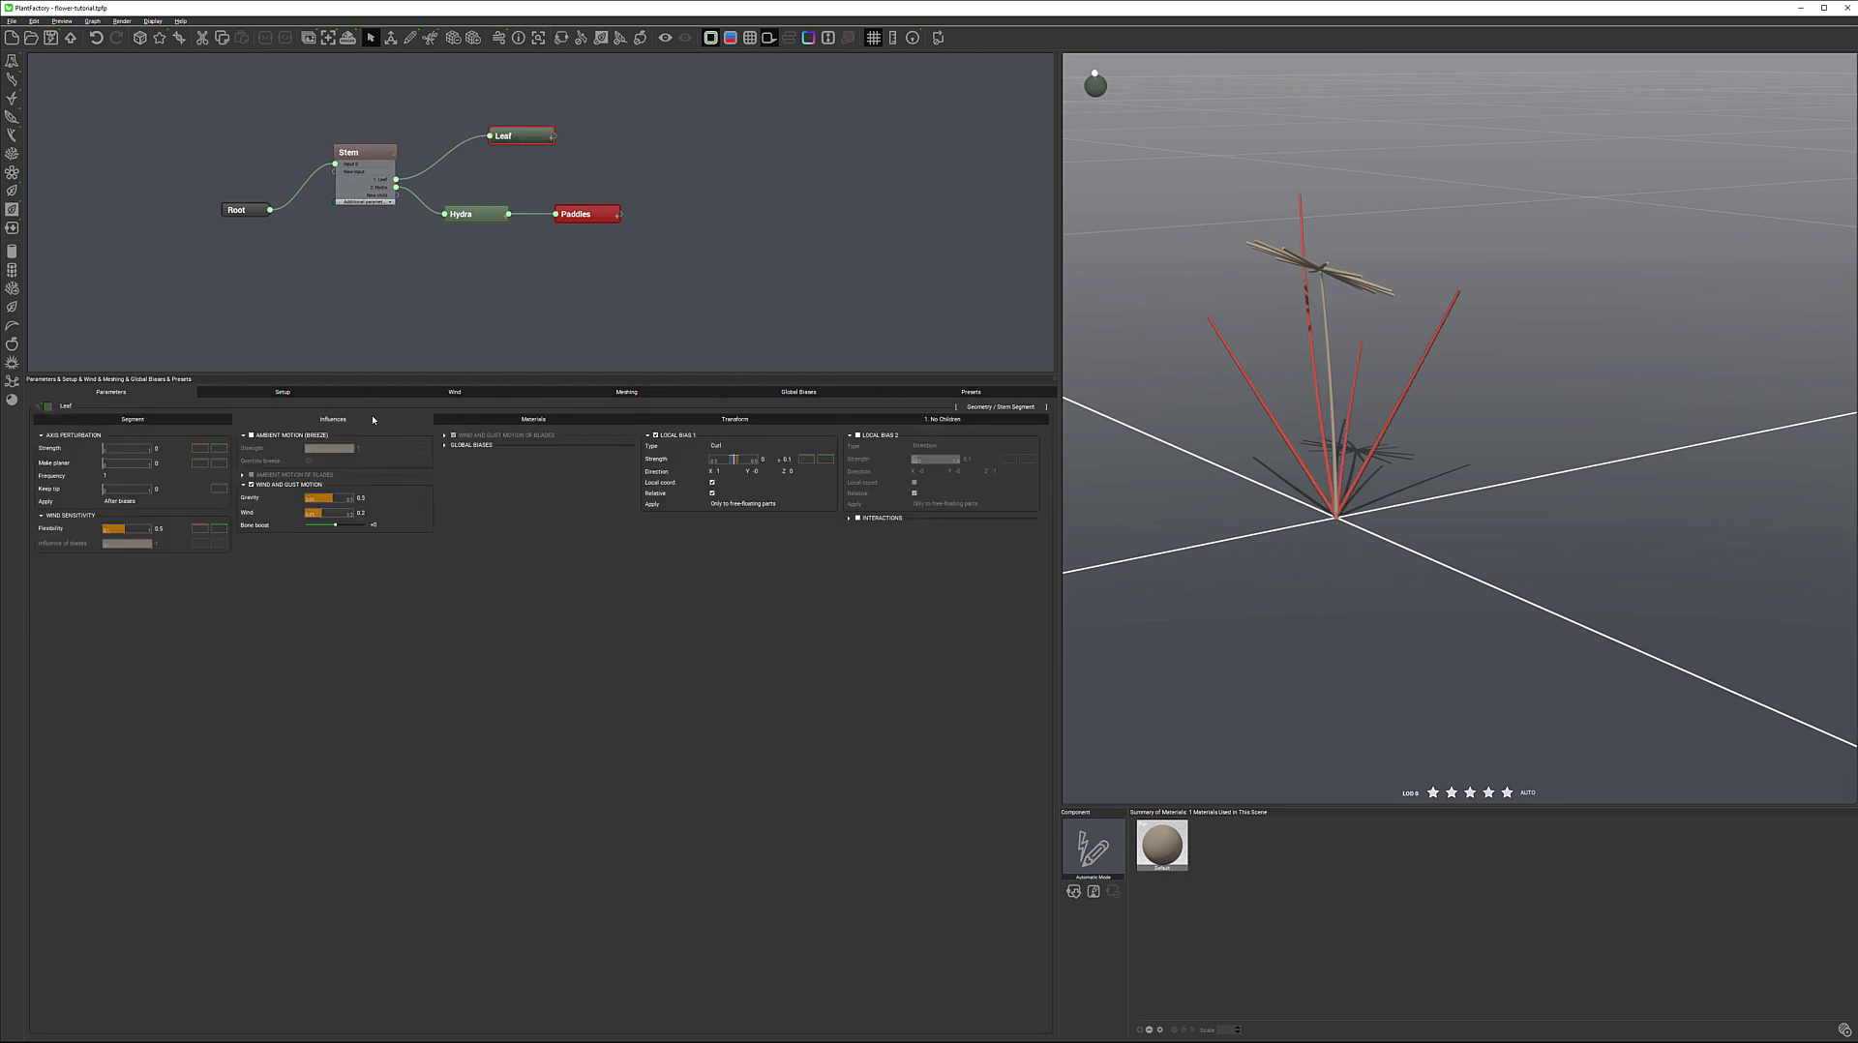
pyautogui.click(361, 497)
pyautogui.click(565, 516)
pyautogui.click(497, 38)
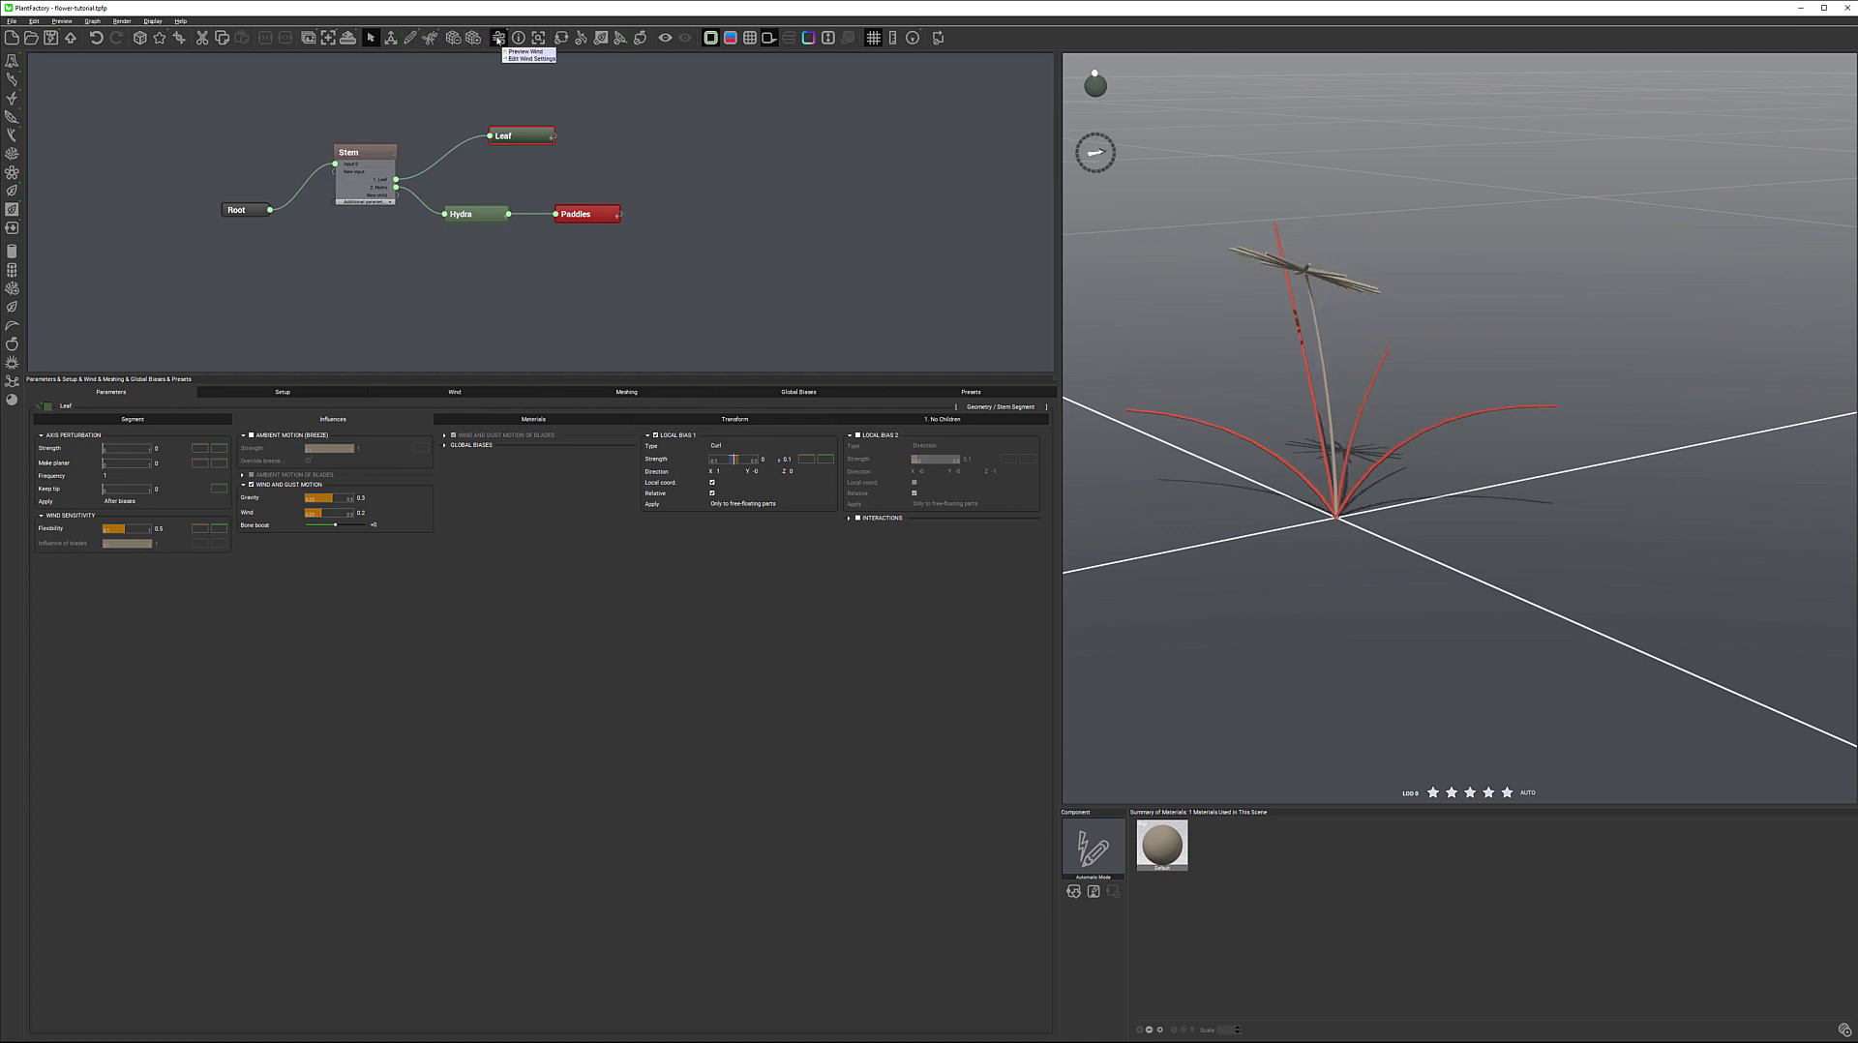
pyautogui.click(497, 38)
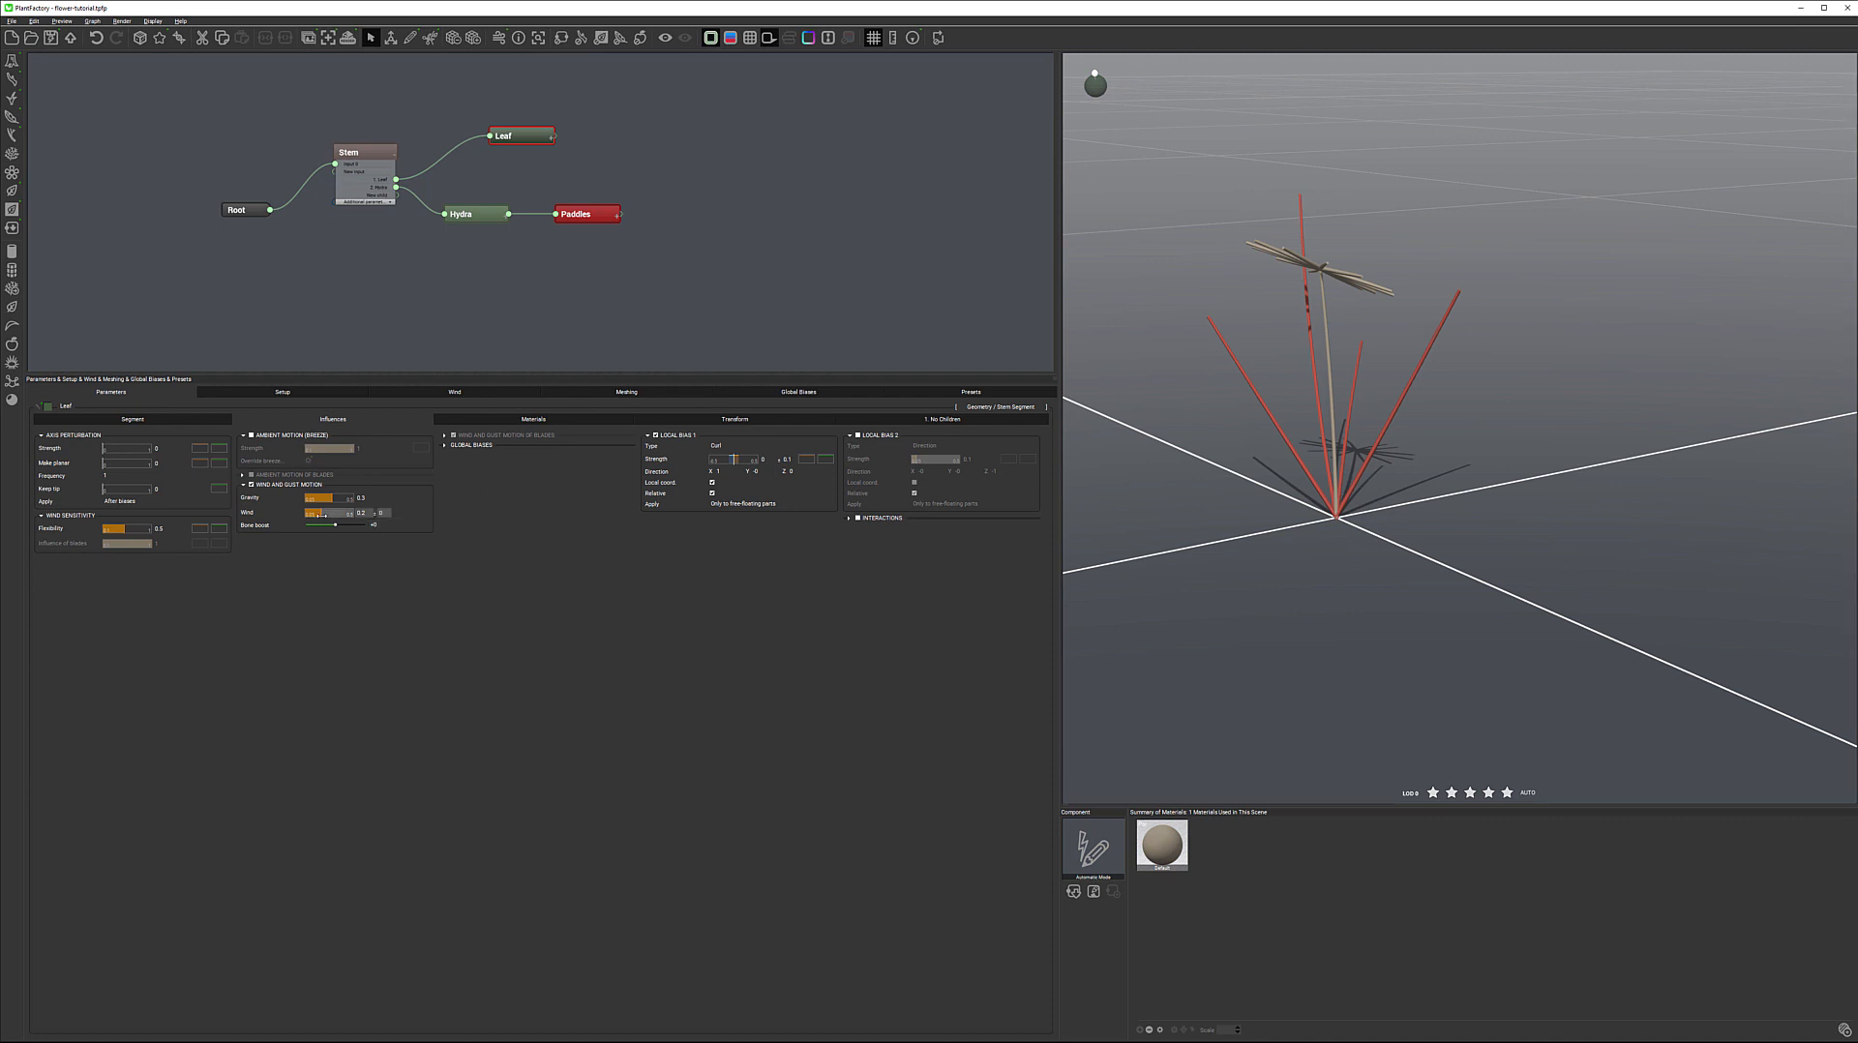
# Set the Leaf node's Gravity influence to 0 with Local Bias 2 active
pyautogui.click(361, 499)
pyautogui.click(480, 549)
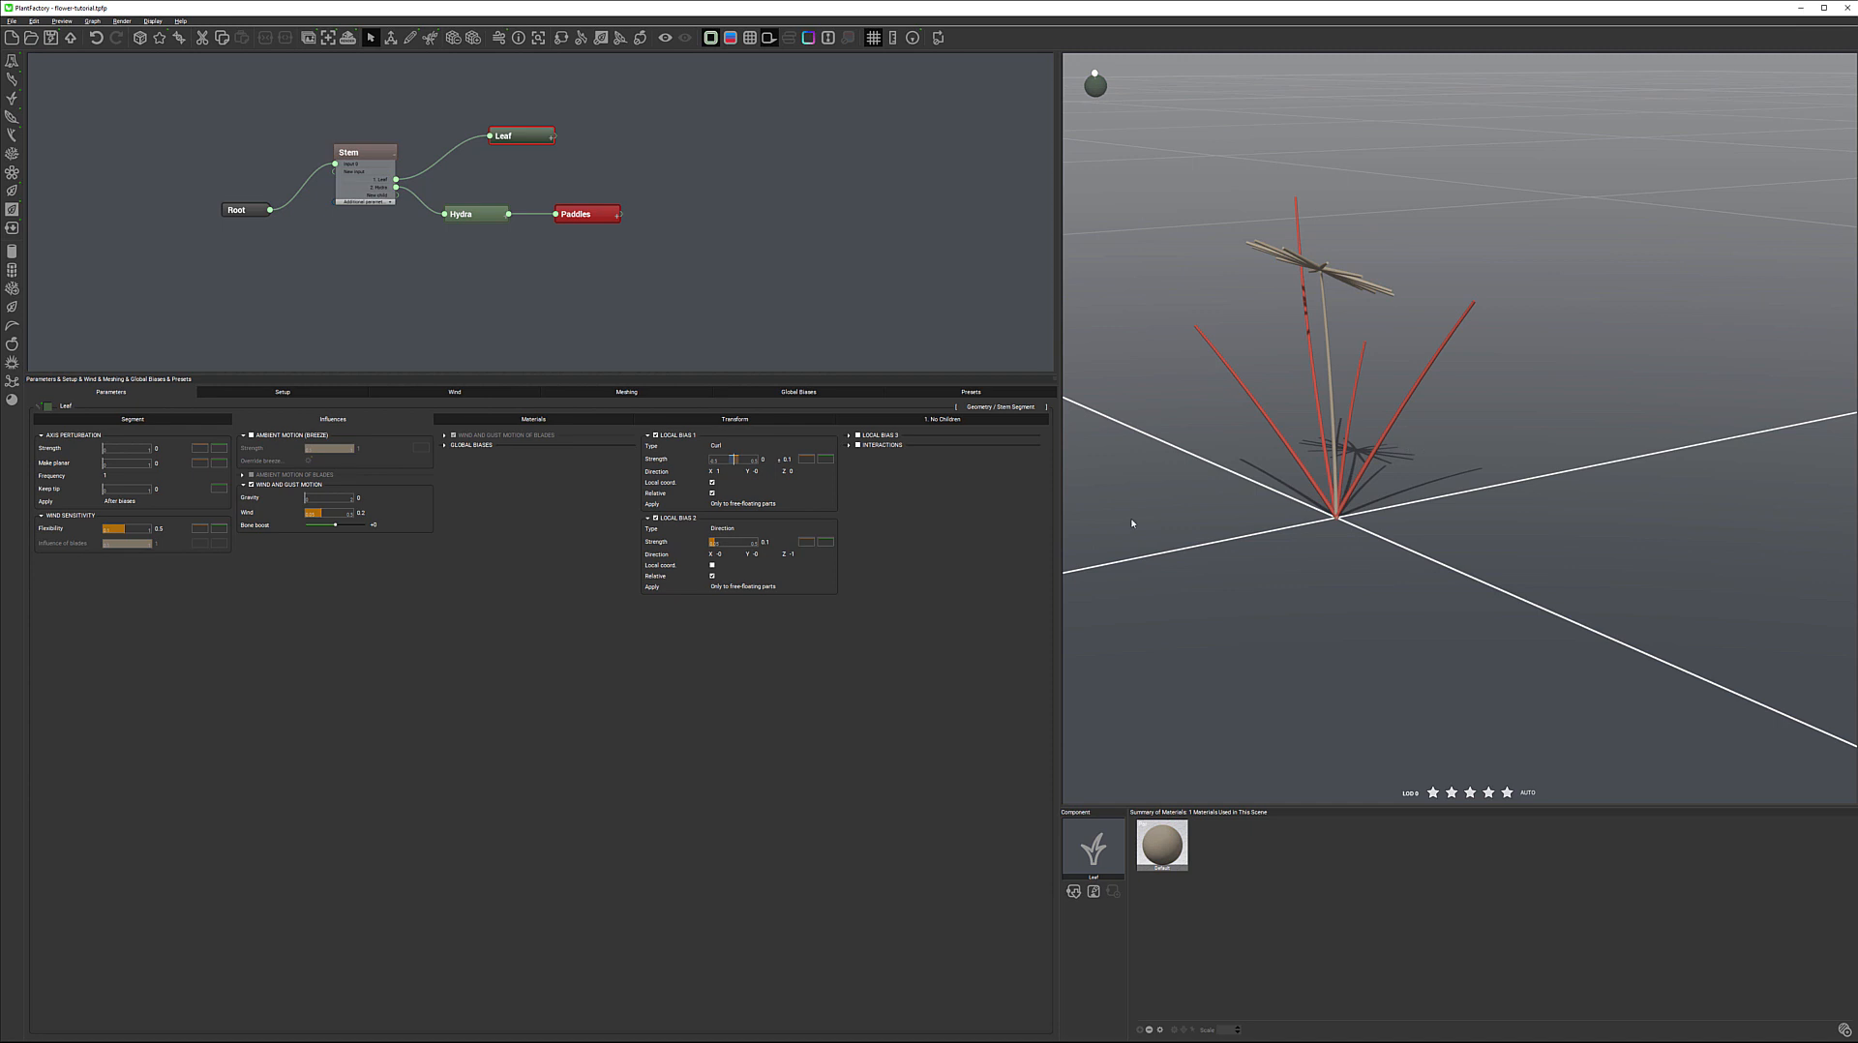
# Change the Y direction of the leaves' Local Bias 2 and increase its strength to bend them sideways
pyautogui.click(761, 553)
pyautogui.press('Return')
pyautogui.moveTo(718, 544); pyautogui.dragTo(761, 542)
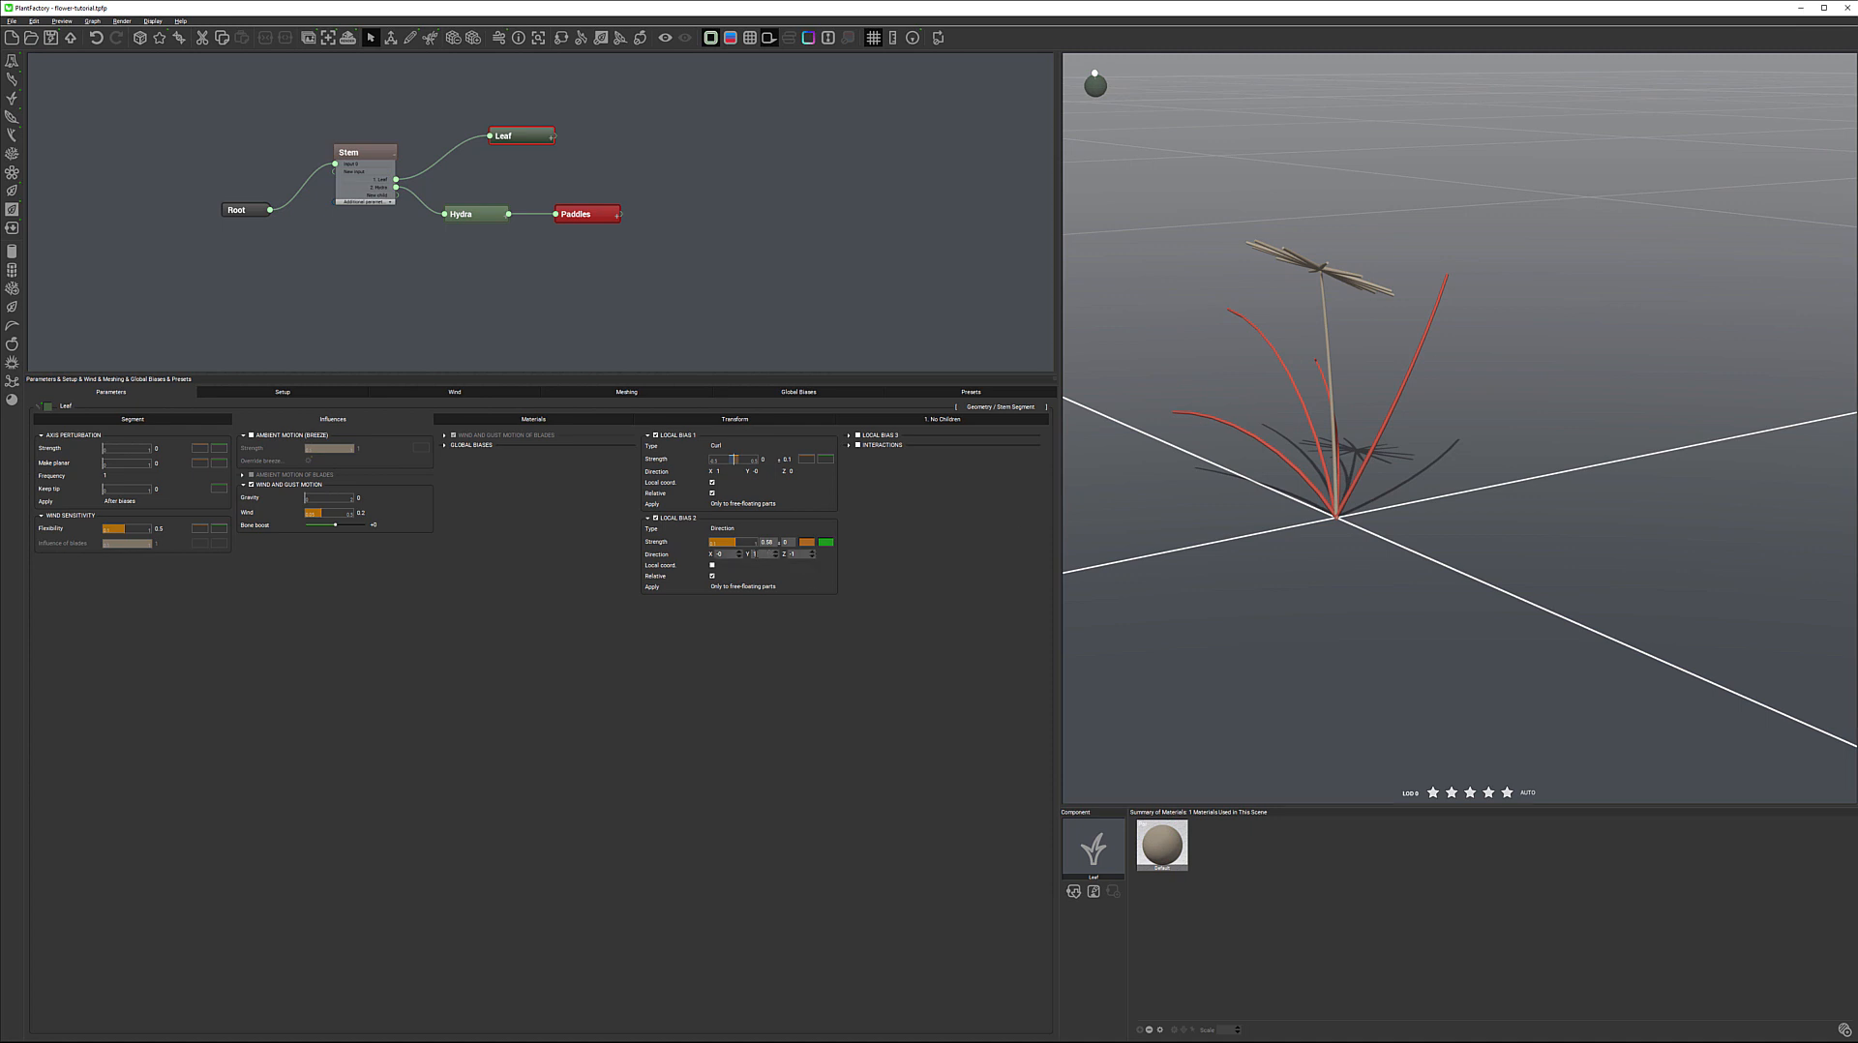
# Try a Y direction of 10 for the leaves' Local Bias 2, reduce it to 0.02 and inspect the bending
pyautogui.click(763, 556)
pyautogui.write('10')
pyautogui.press('Return')
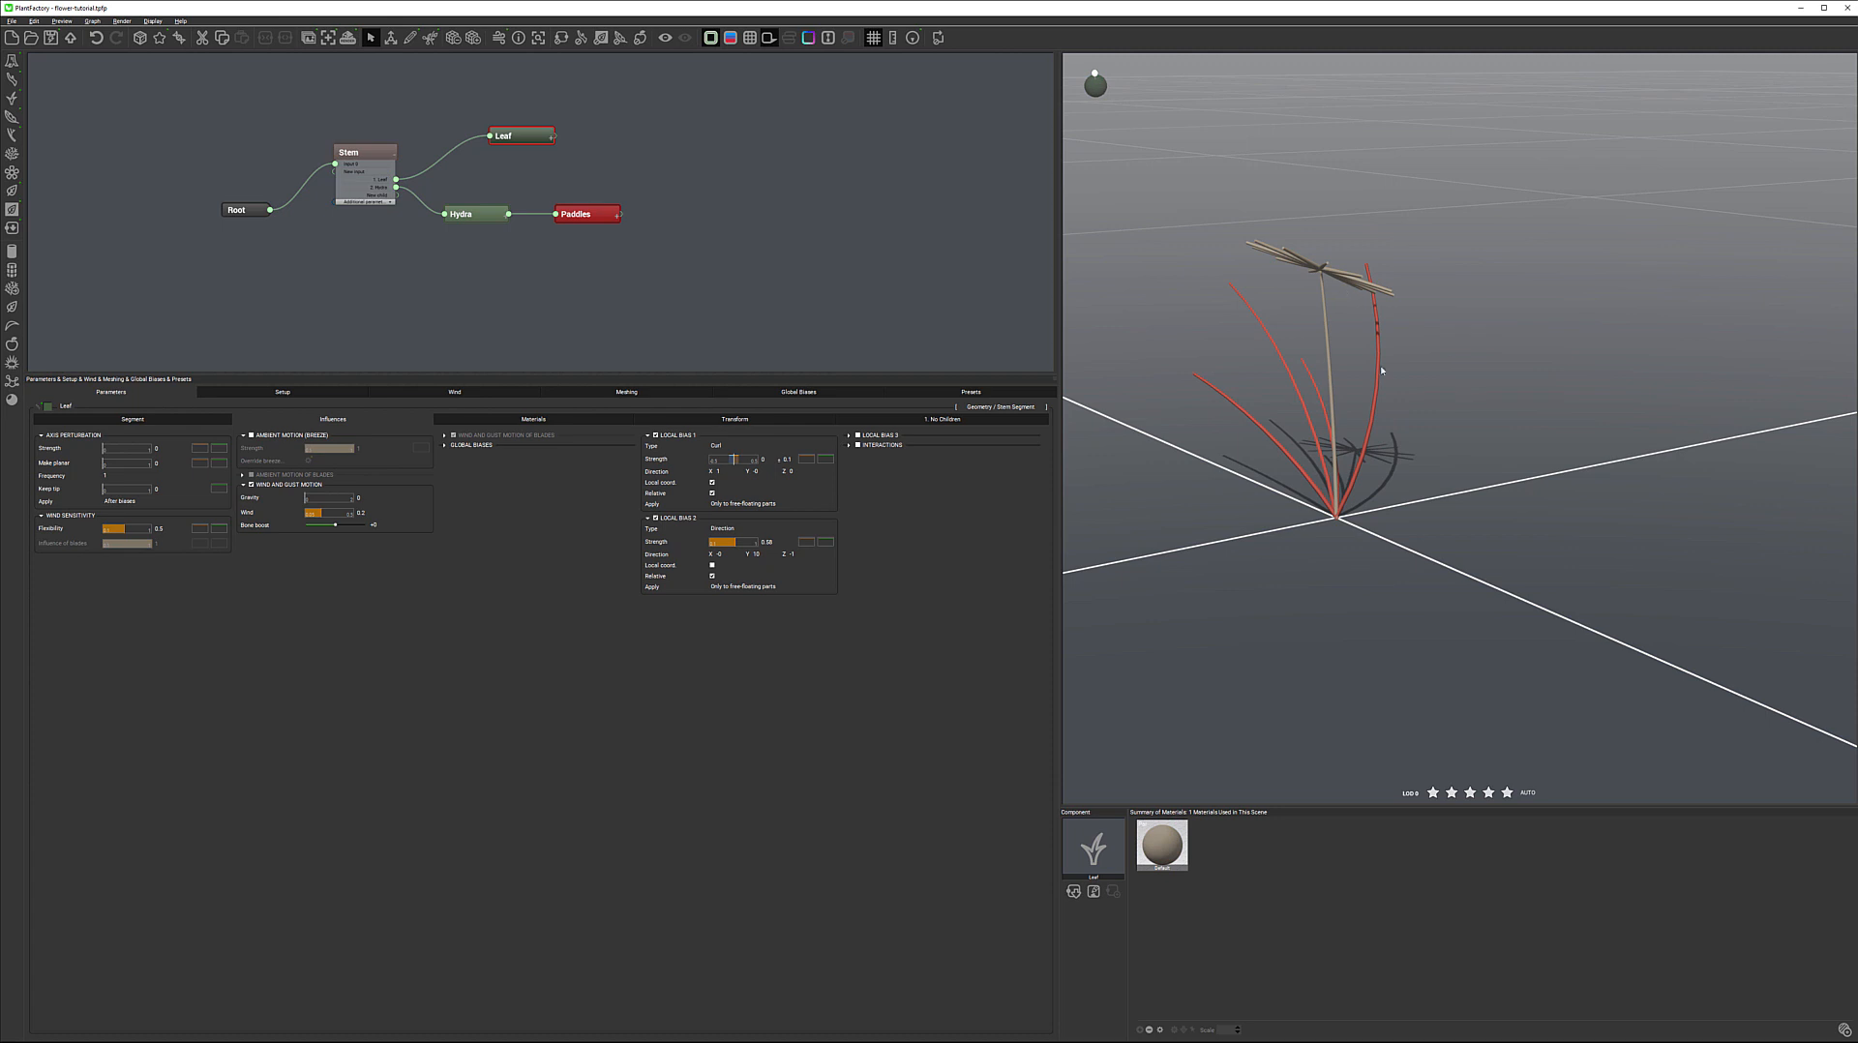
pyautogui.click(769, 554)
pyautogui.write('0.02')
pyautogui.press('Return')
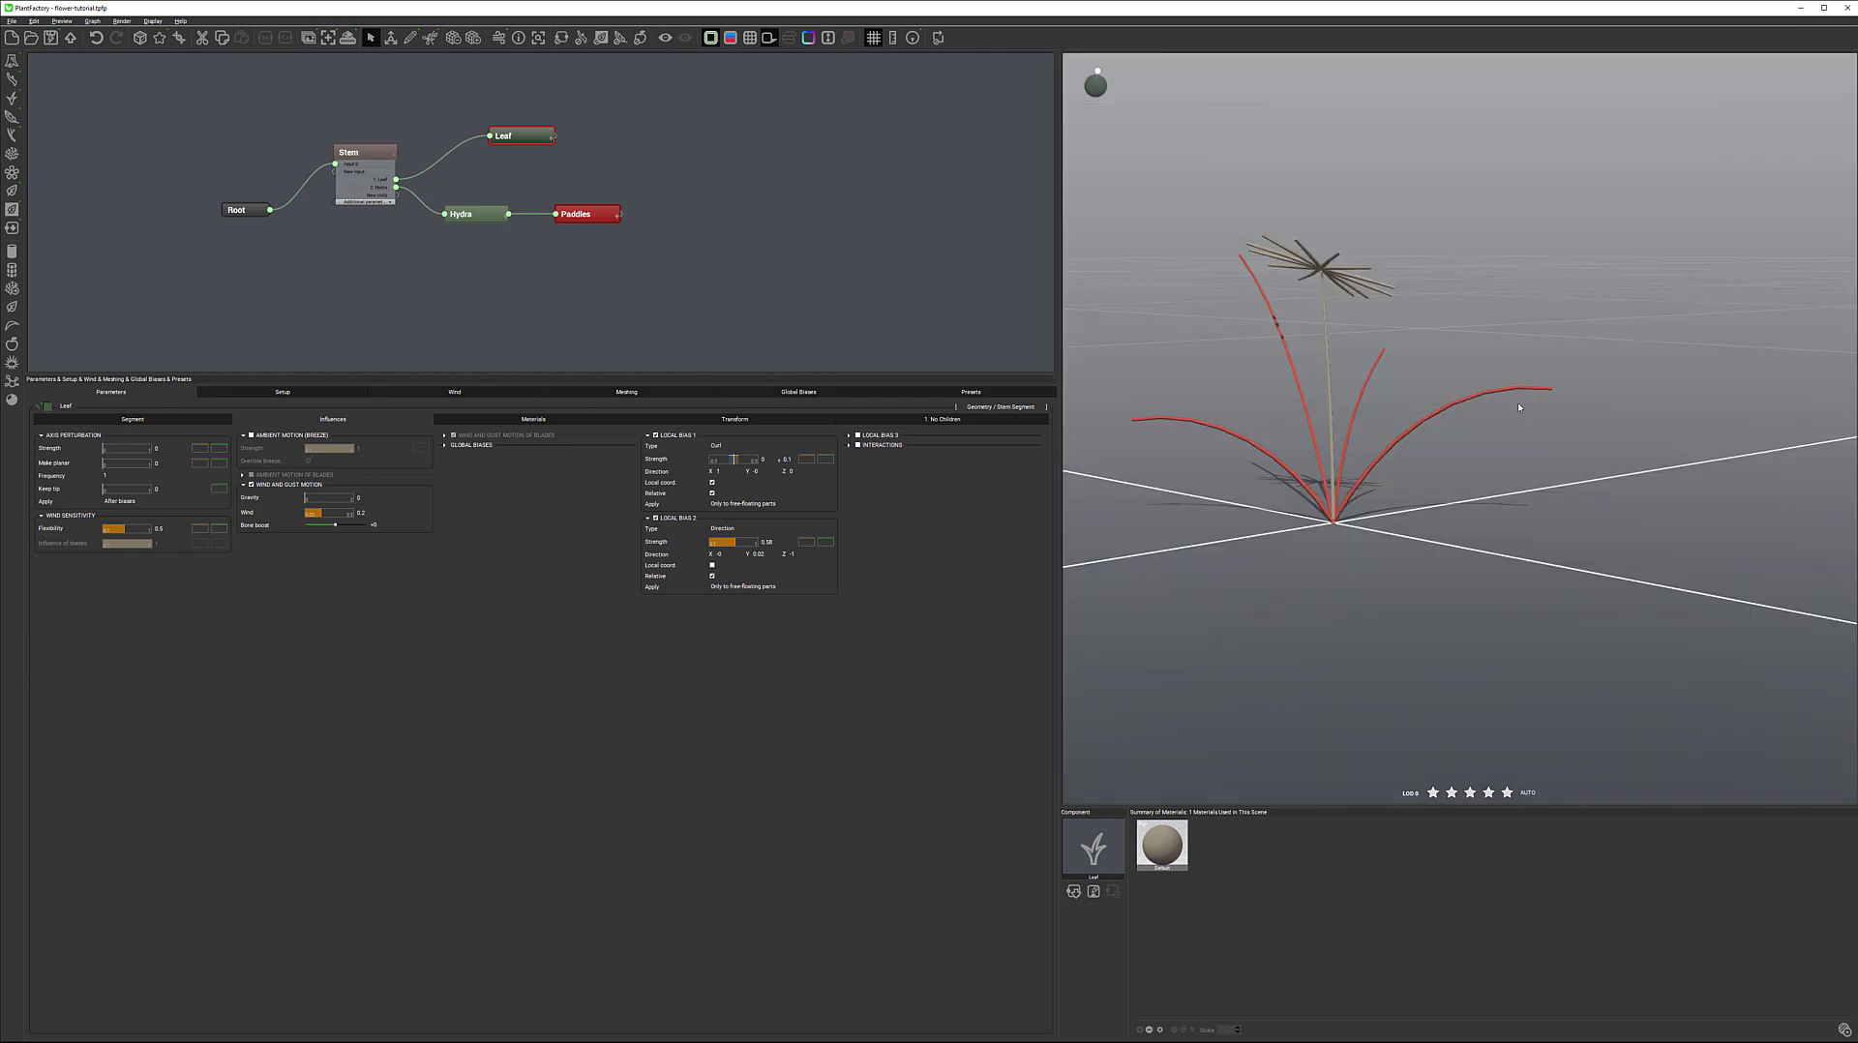
pyautogui.moveTo(1510, 410); pyautogui.dragTo(1218, 377)
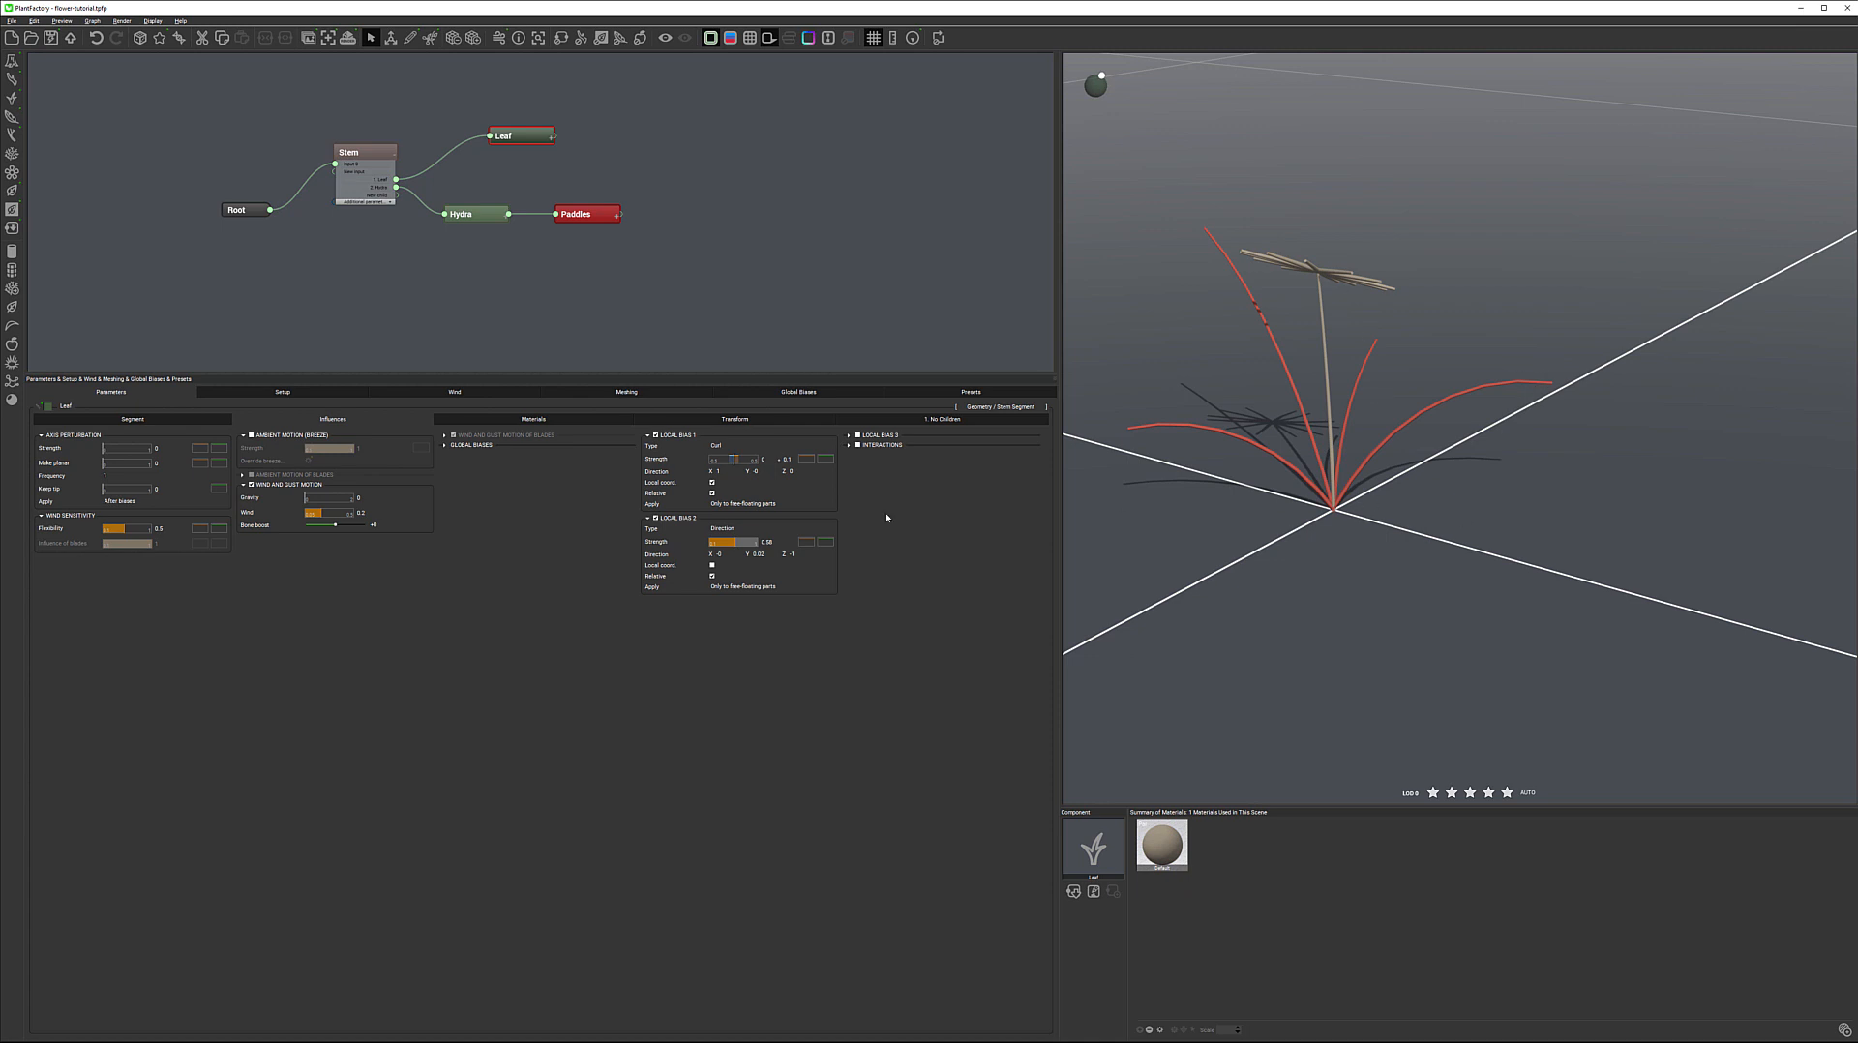
# Add a random variation to the leaves' Local Bias 2 strength and check the resulting bend
pyautogui.click(792, 543)
pyautogui.press('Return')
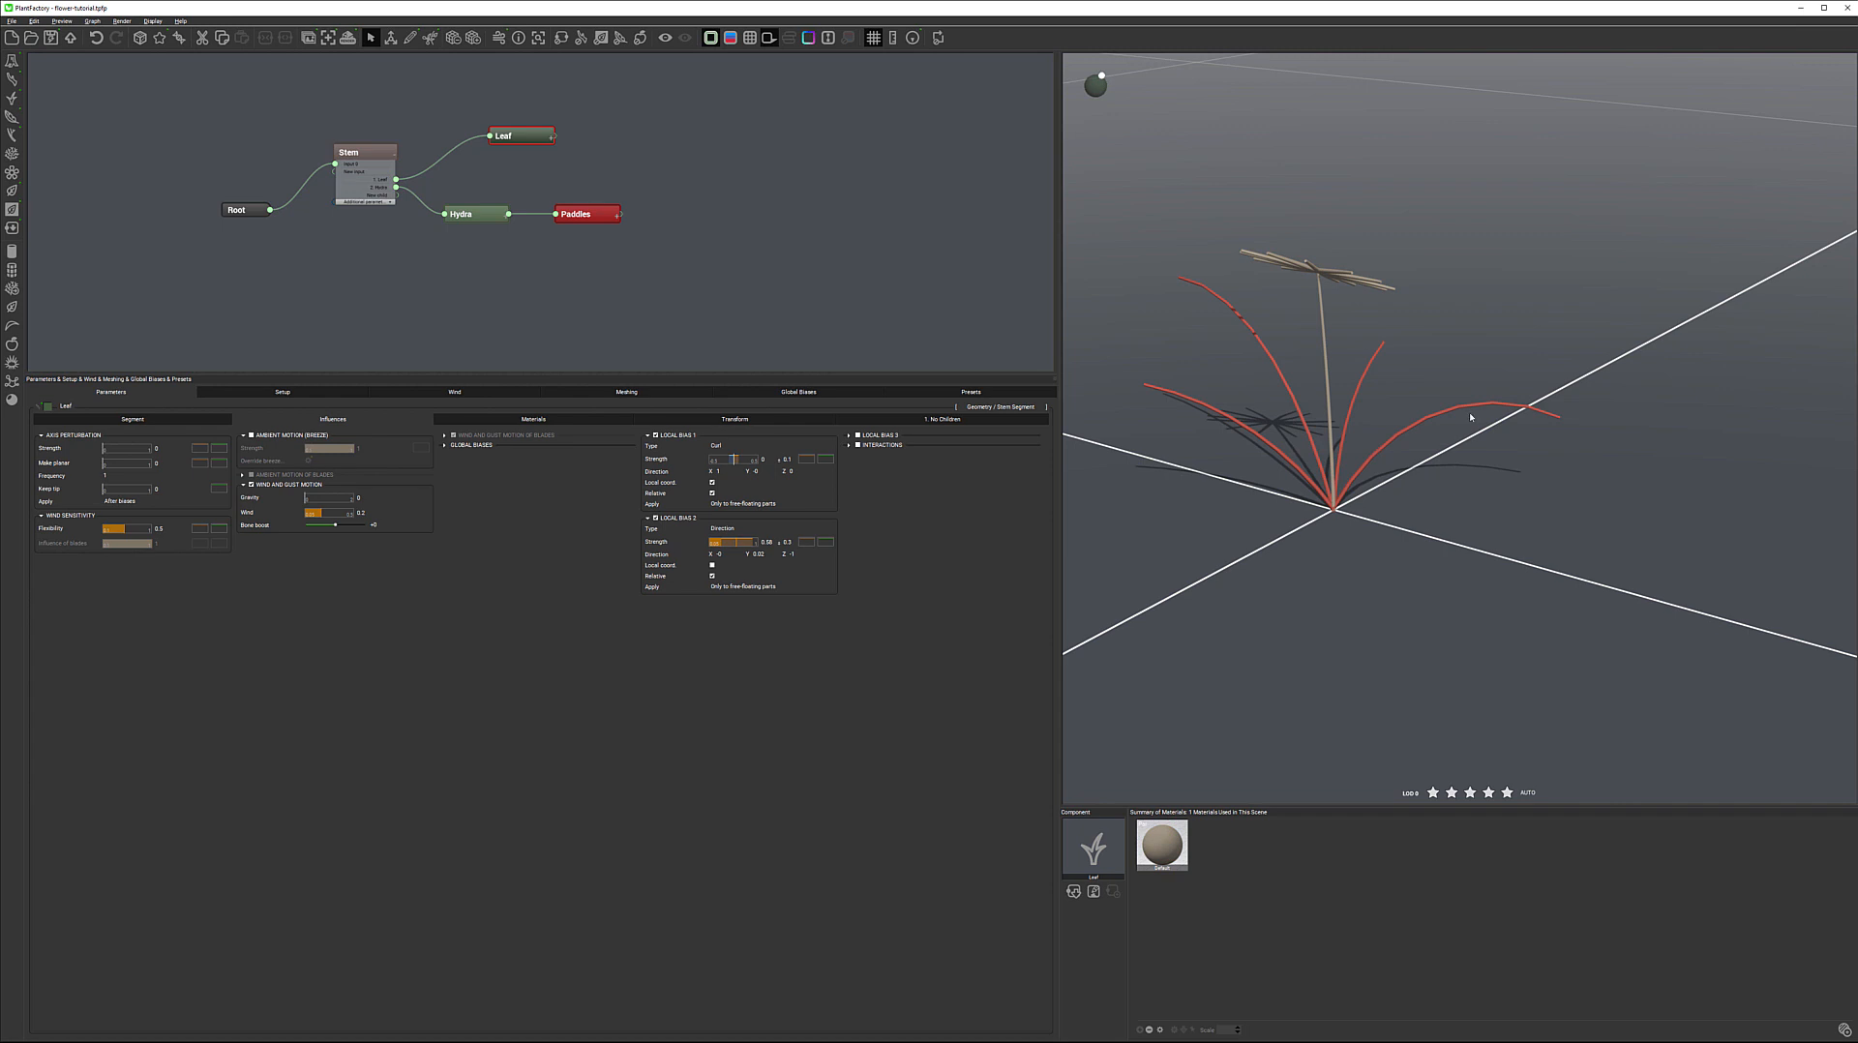
pyautogui.moveTo(1507, 378)
pyautogui.mouseDown(button='right')
pyautogui.moveTo(1466, 469)
pyautogui.moveTo(1314, 368)
pyautogui.moveTo(1490, 375)
pyautogui.mouseUp(button='right')
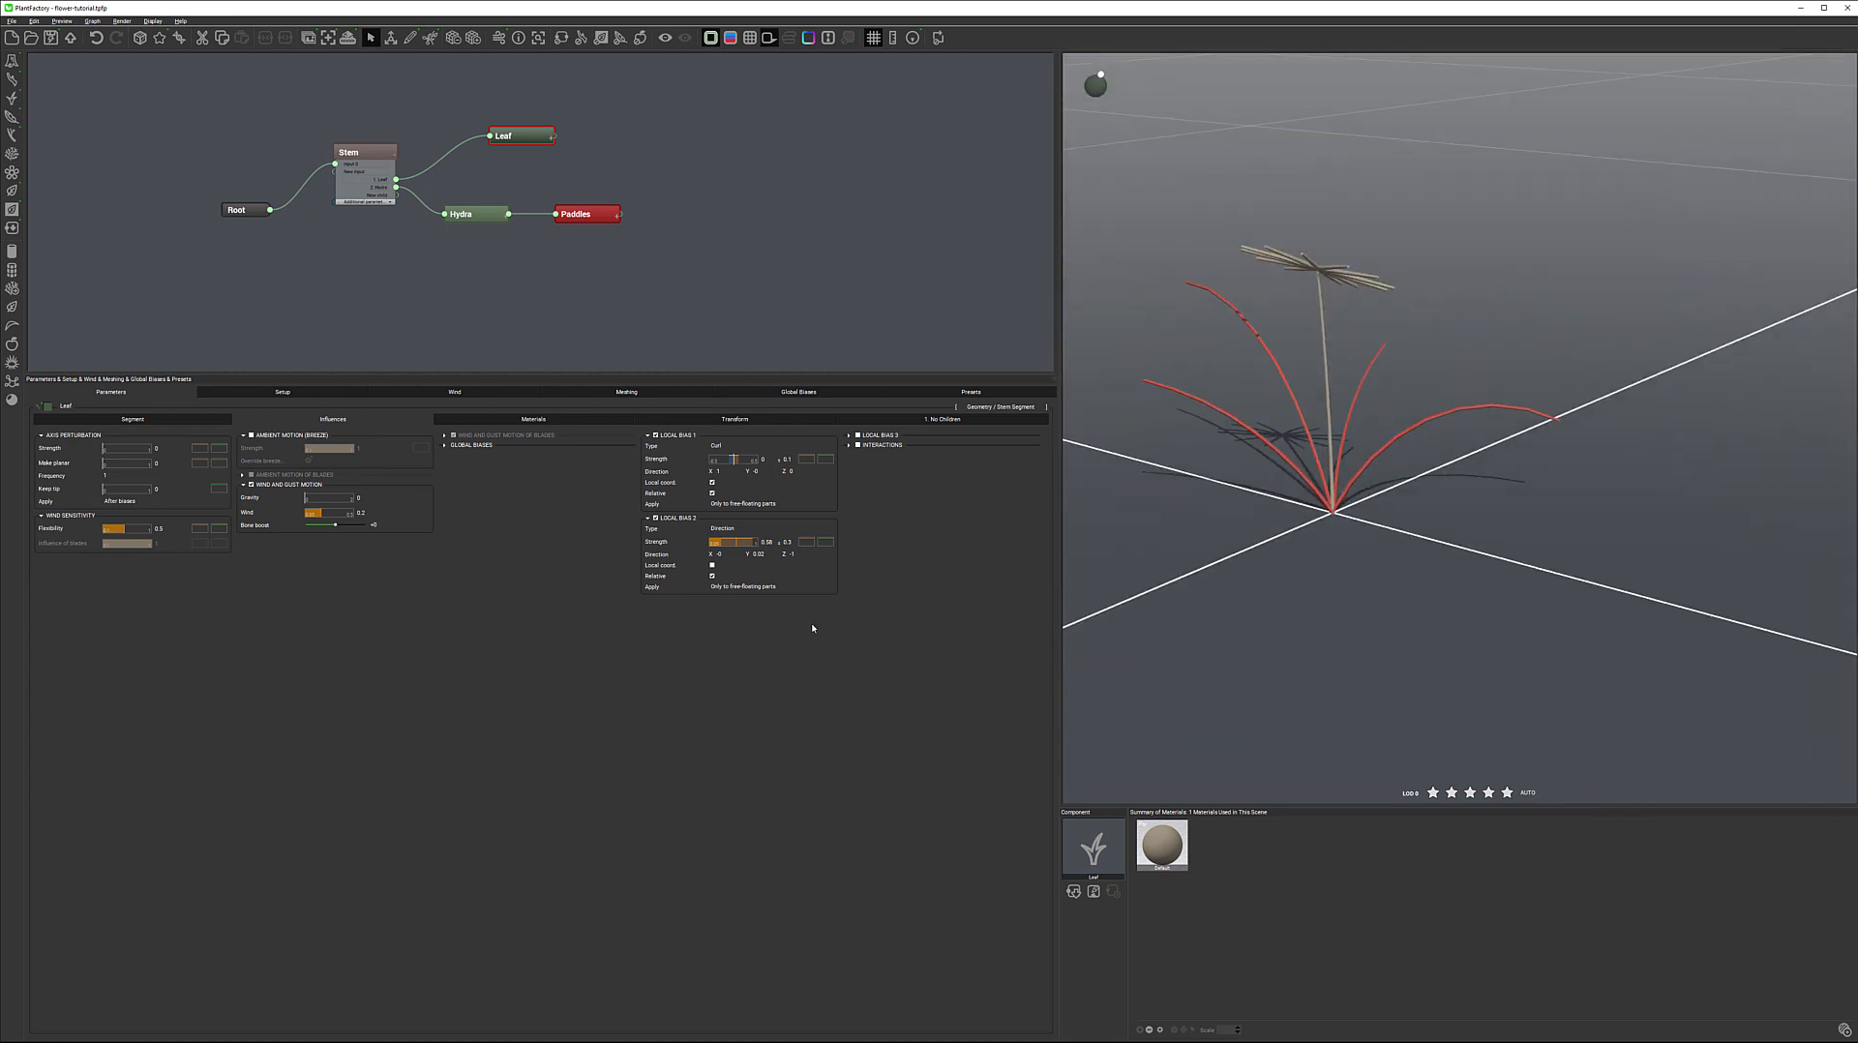
# Open the filter of the Local Bias 2 strength and lower the curve's end keypoint close to the minimum
pyautogui.rightClick(809, 544)
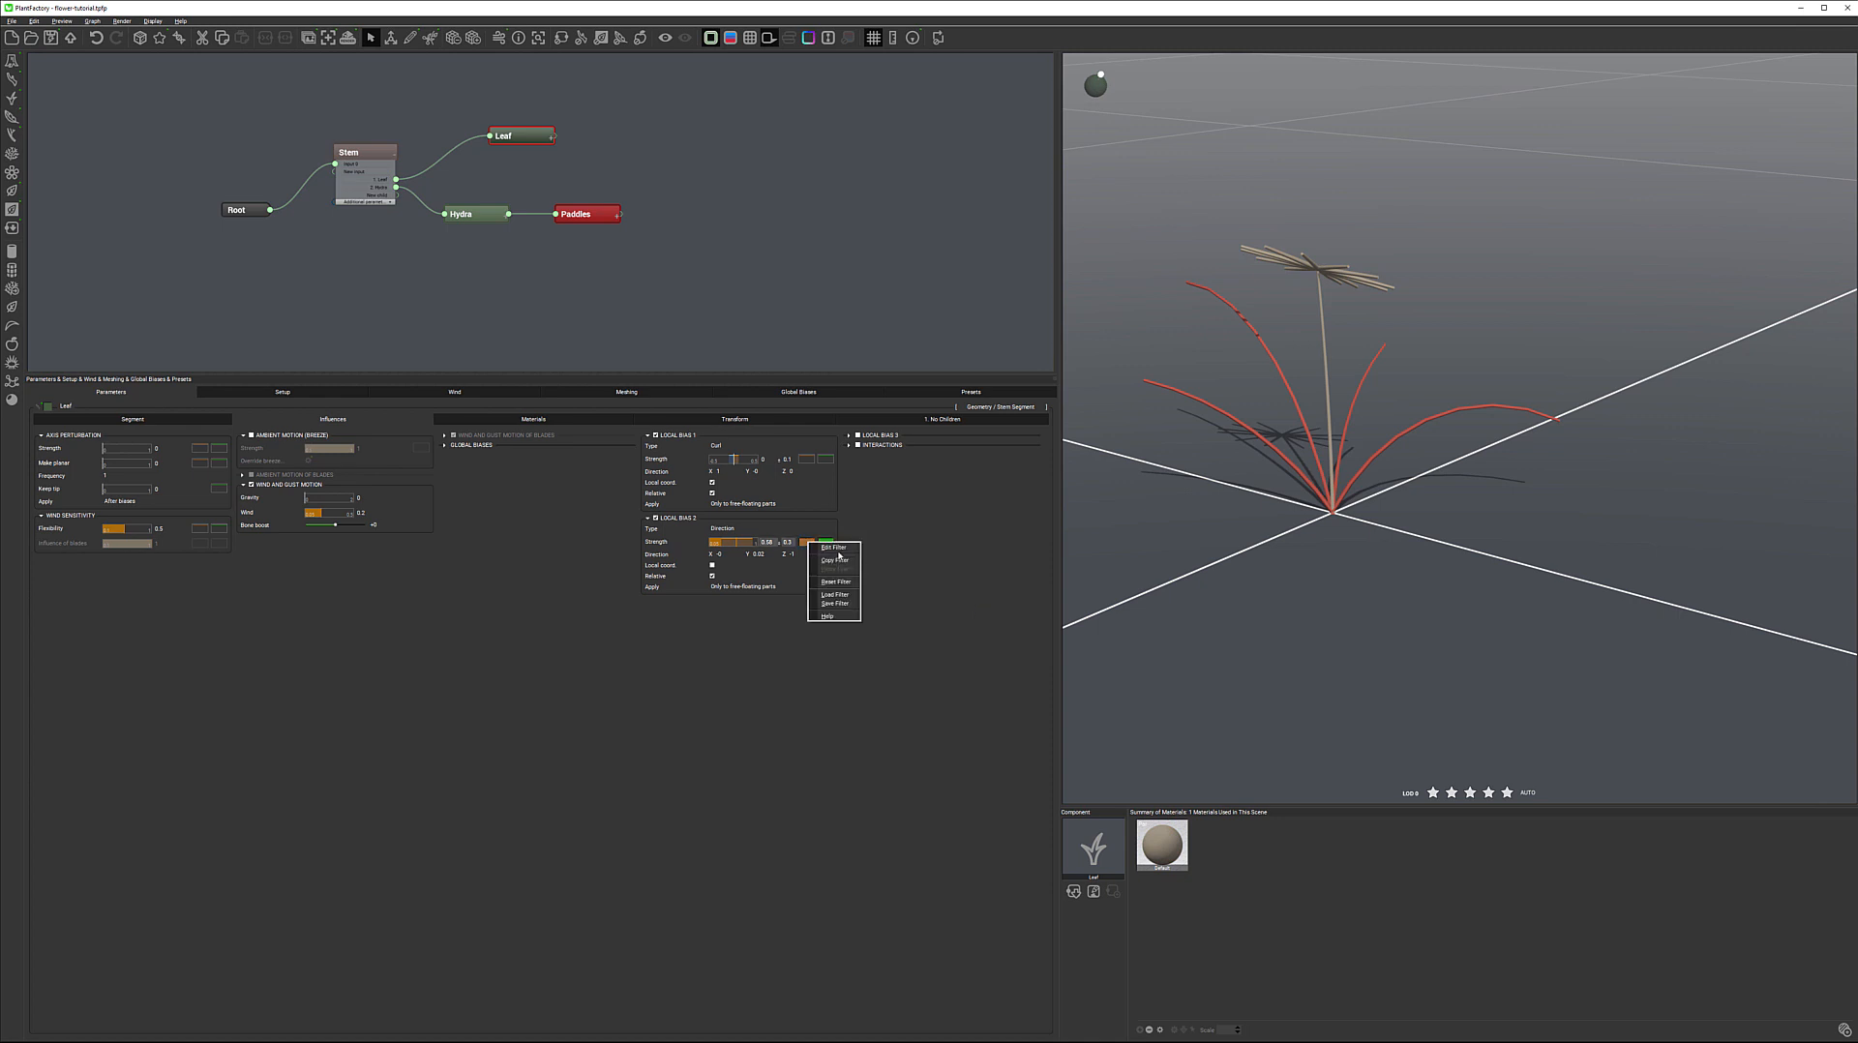
pyautogui.click(836, 549)
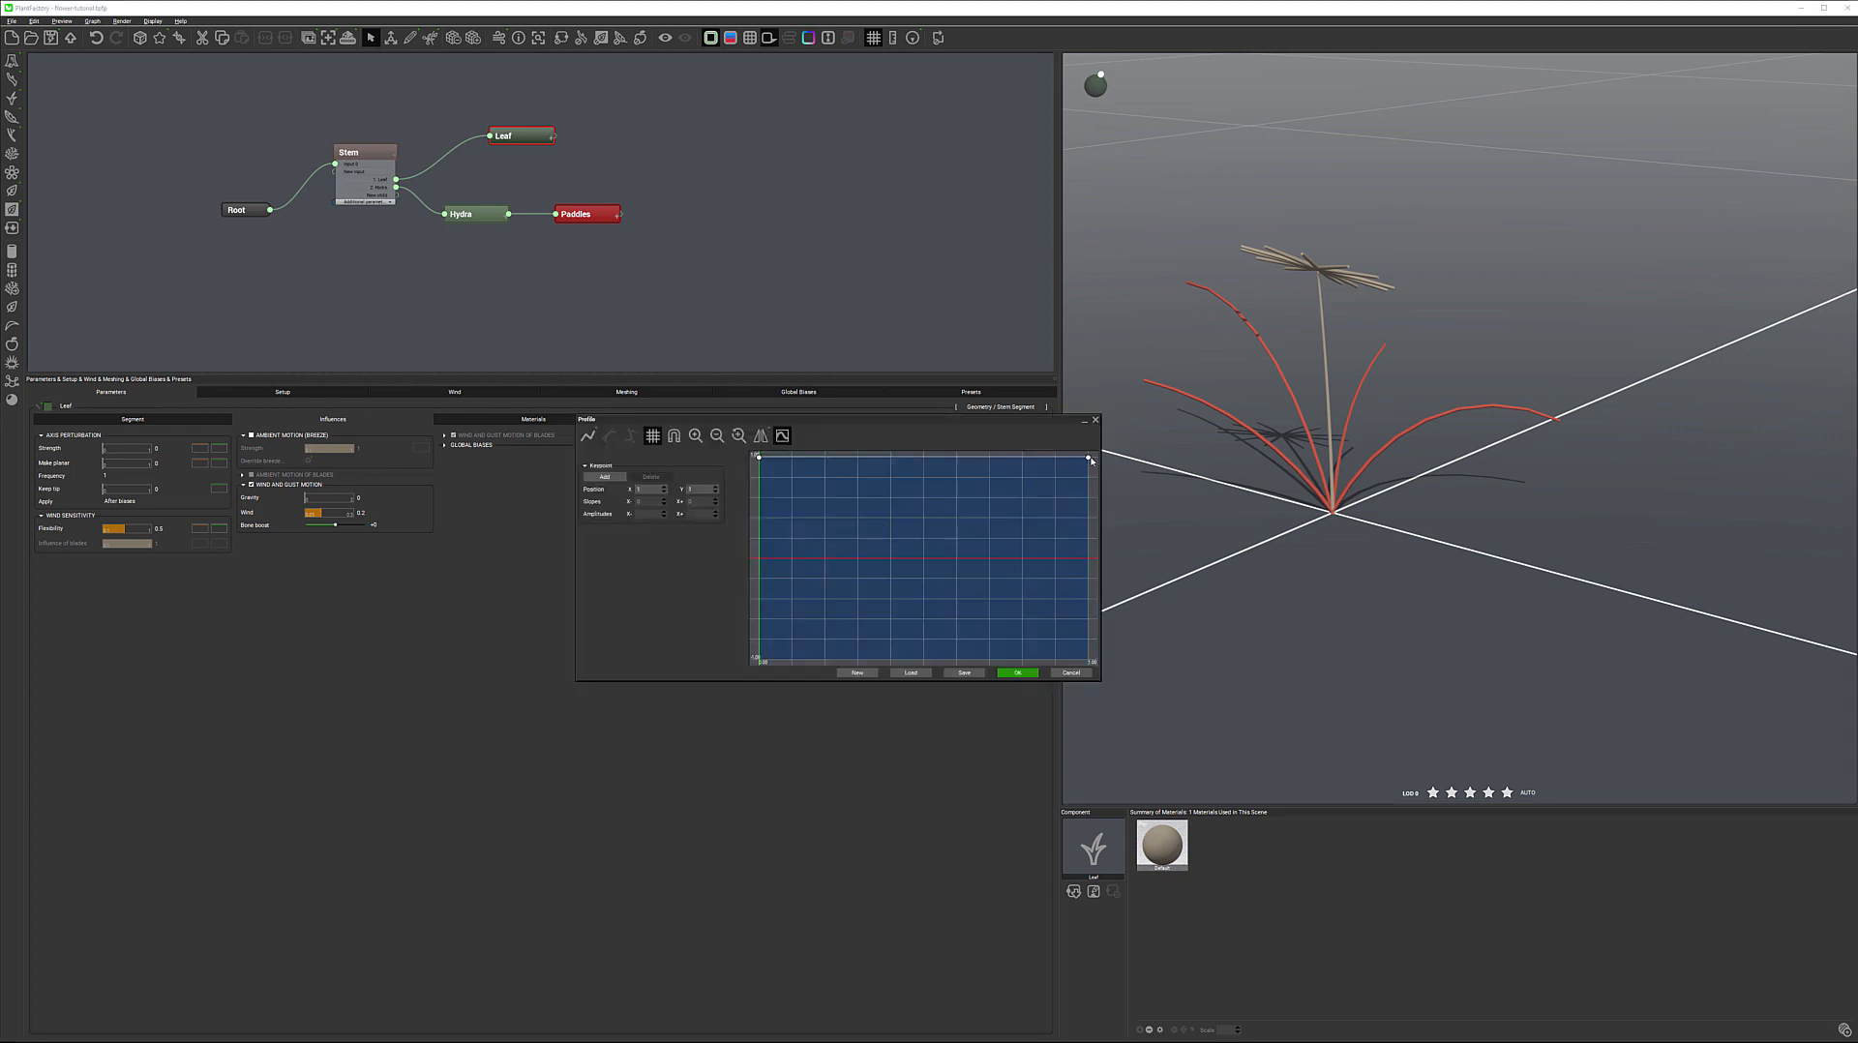
pyautogui.moveTo(1089, 461); pyautogui.dragTo(1086, 618)
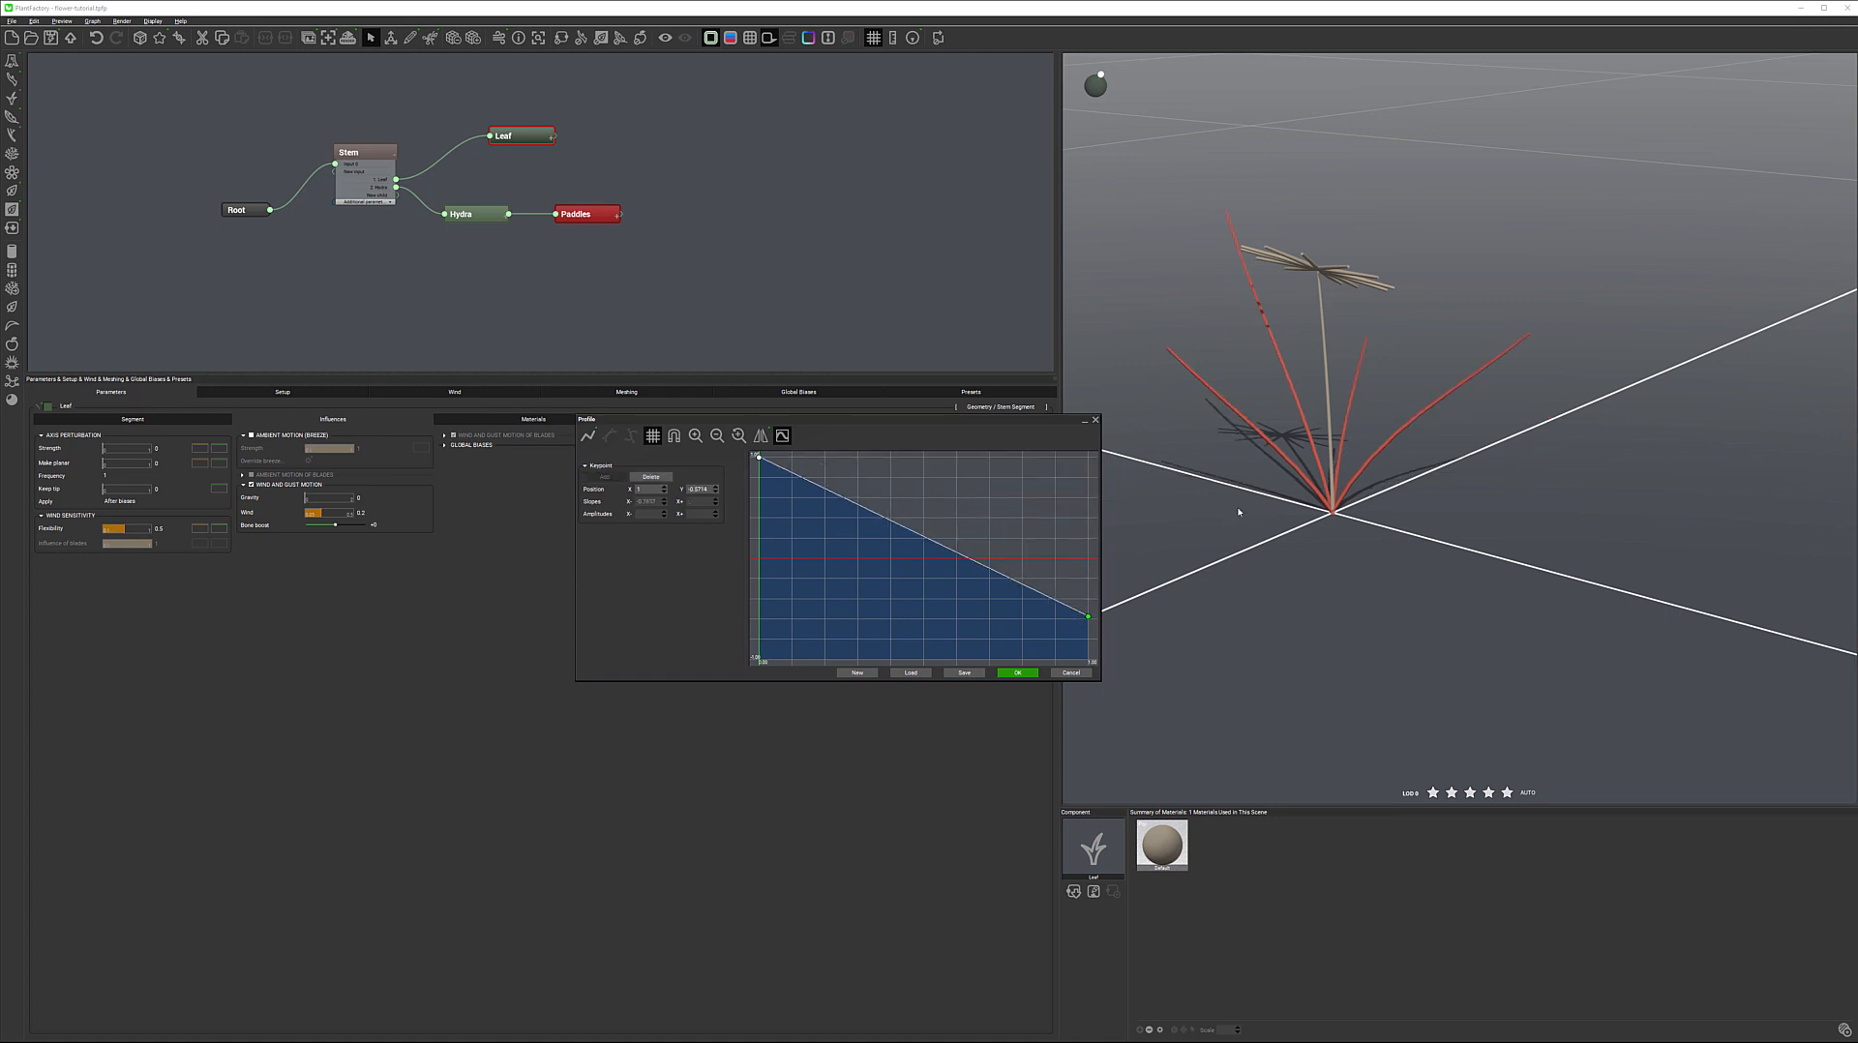
pyautogui.moveTo(1087, 617); pyautogui.dragTo(1088, 643)
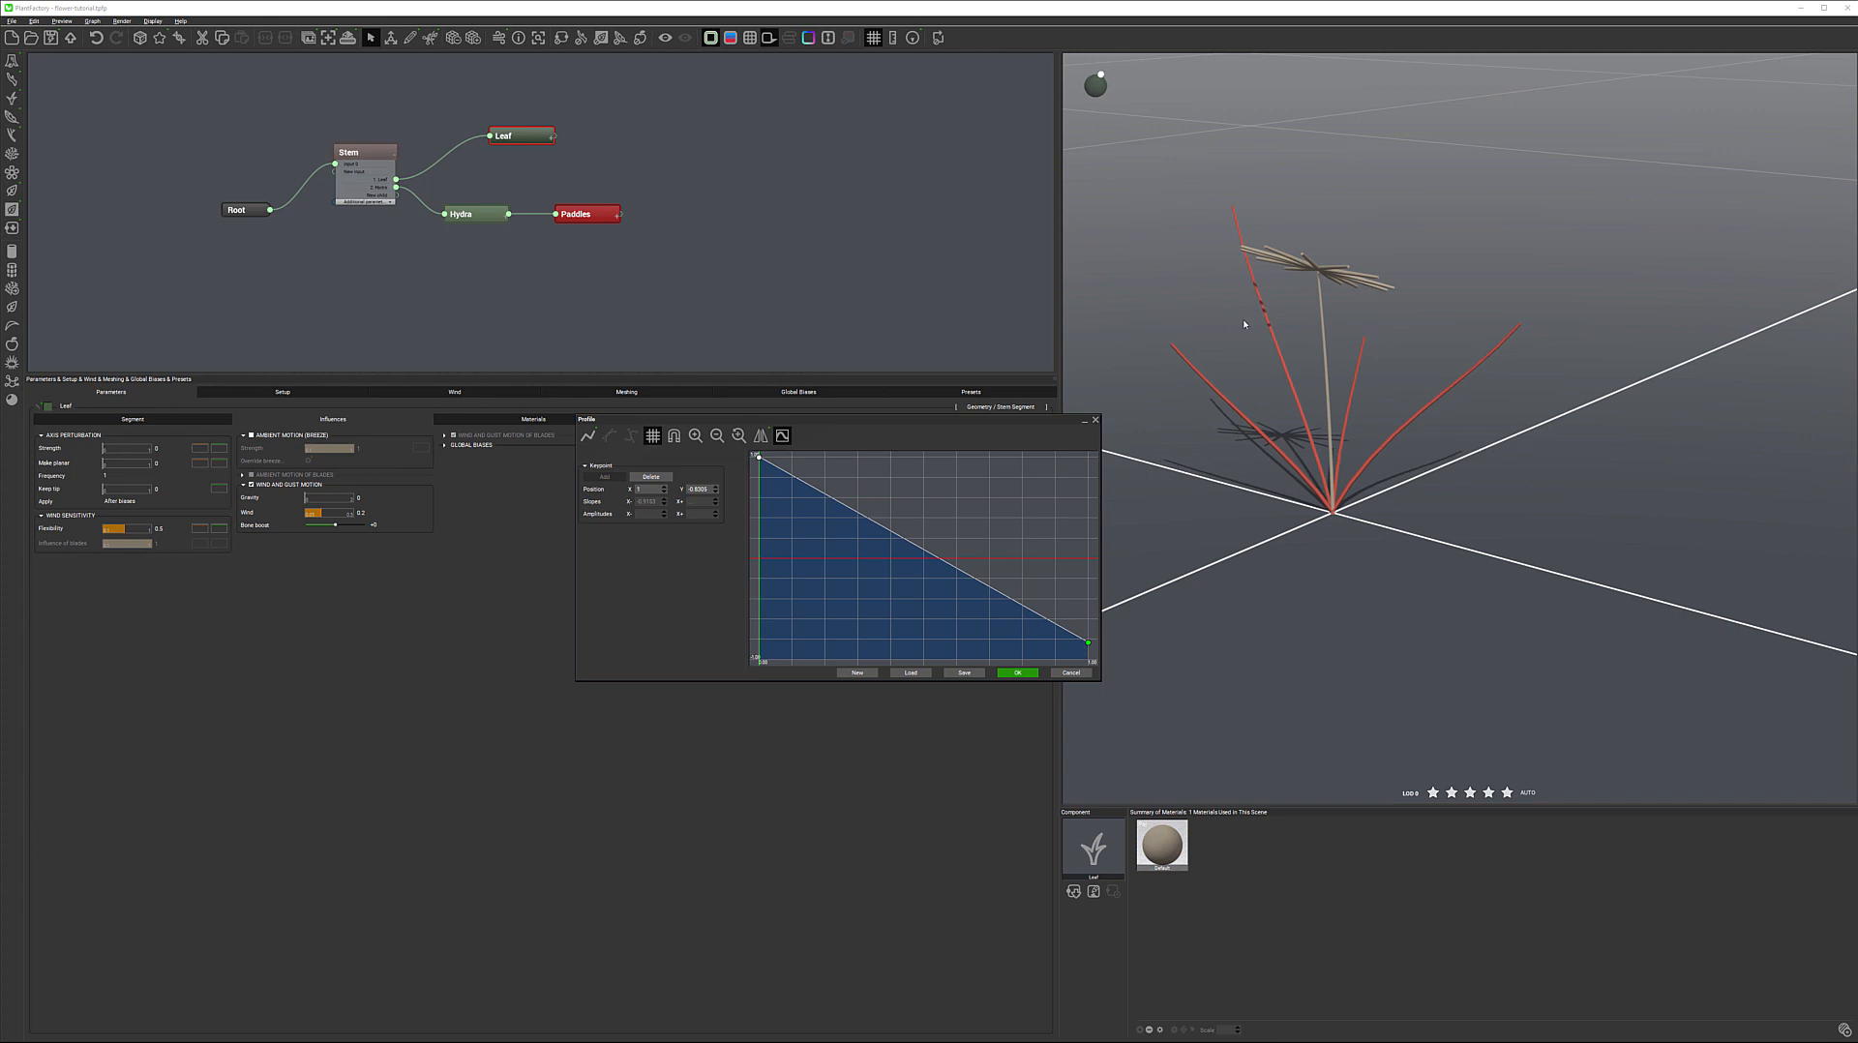
# Add a keypoint to the strength curve and place it at about X 0.37, Y 0.86
pyautogui.click(976, 586)
pyautogui.moveTo(975, 585); pyautogui.dragTo(1037, 487)
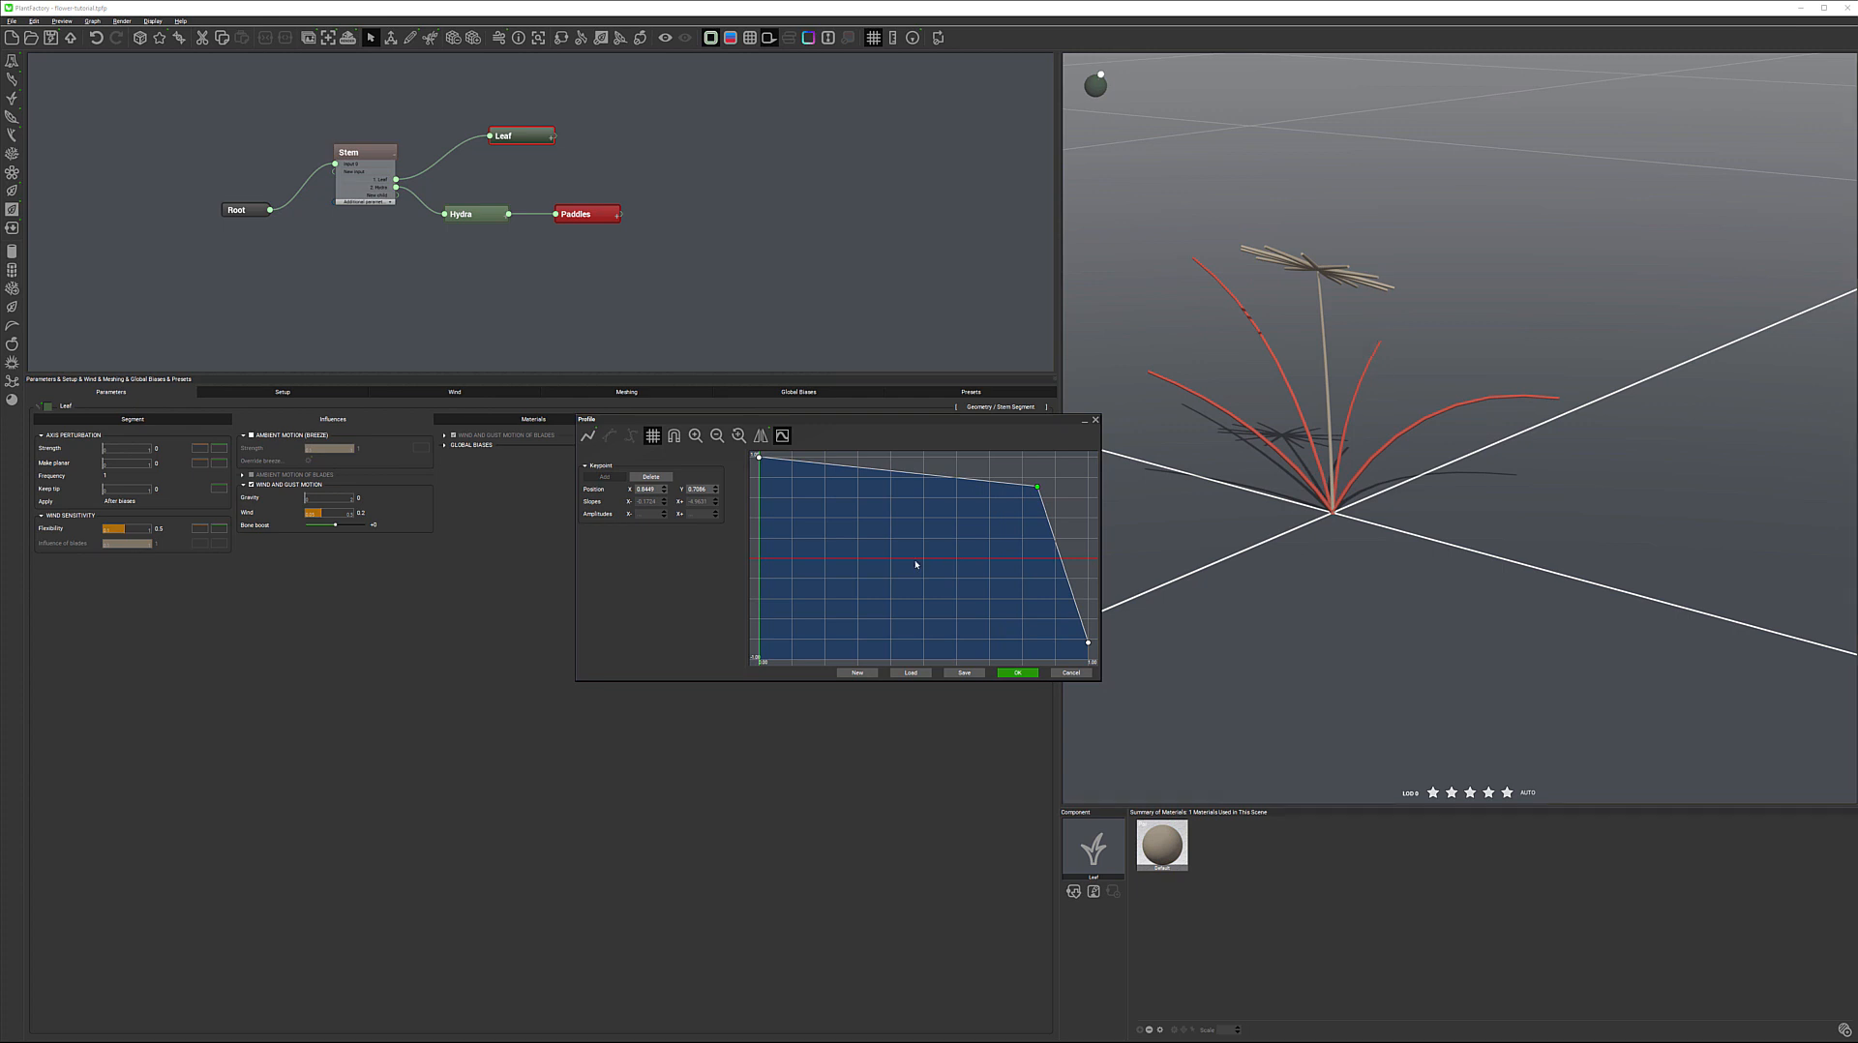
pyautogui.click(1004, 510)
pyautogui.moveTo(1037, 488); pyautogui.dragTo(881, 471)
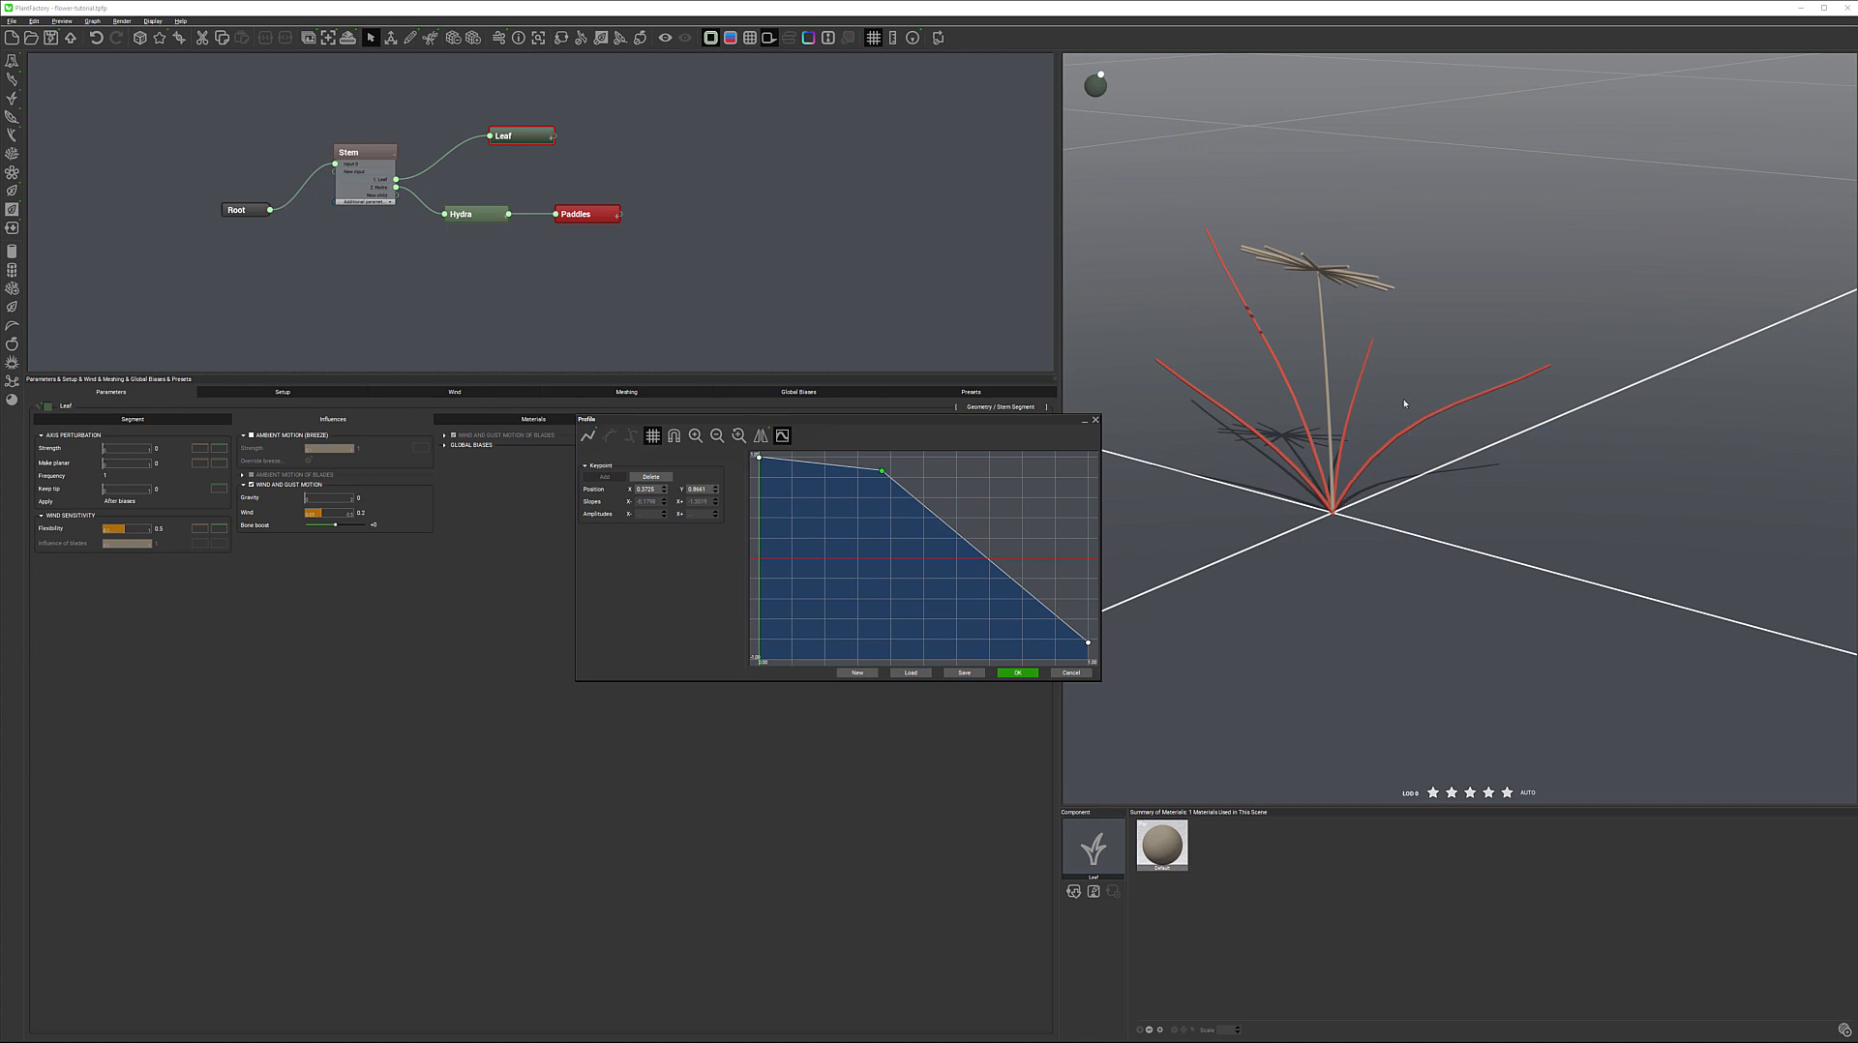
# Add a second inner keypoint to the strength curve, raise the end keypoint and shape a dip between them
pyautogui.click(1006, 576)
pyautogui.moveTo(1089, 643); pyautogui.dragTo(1099, 488)
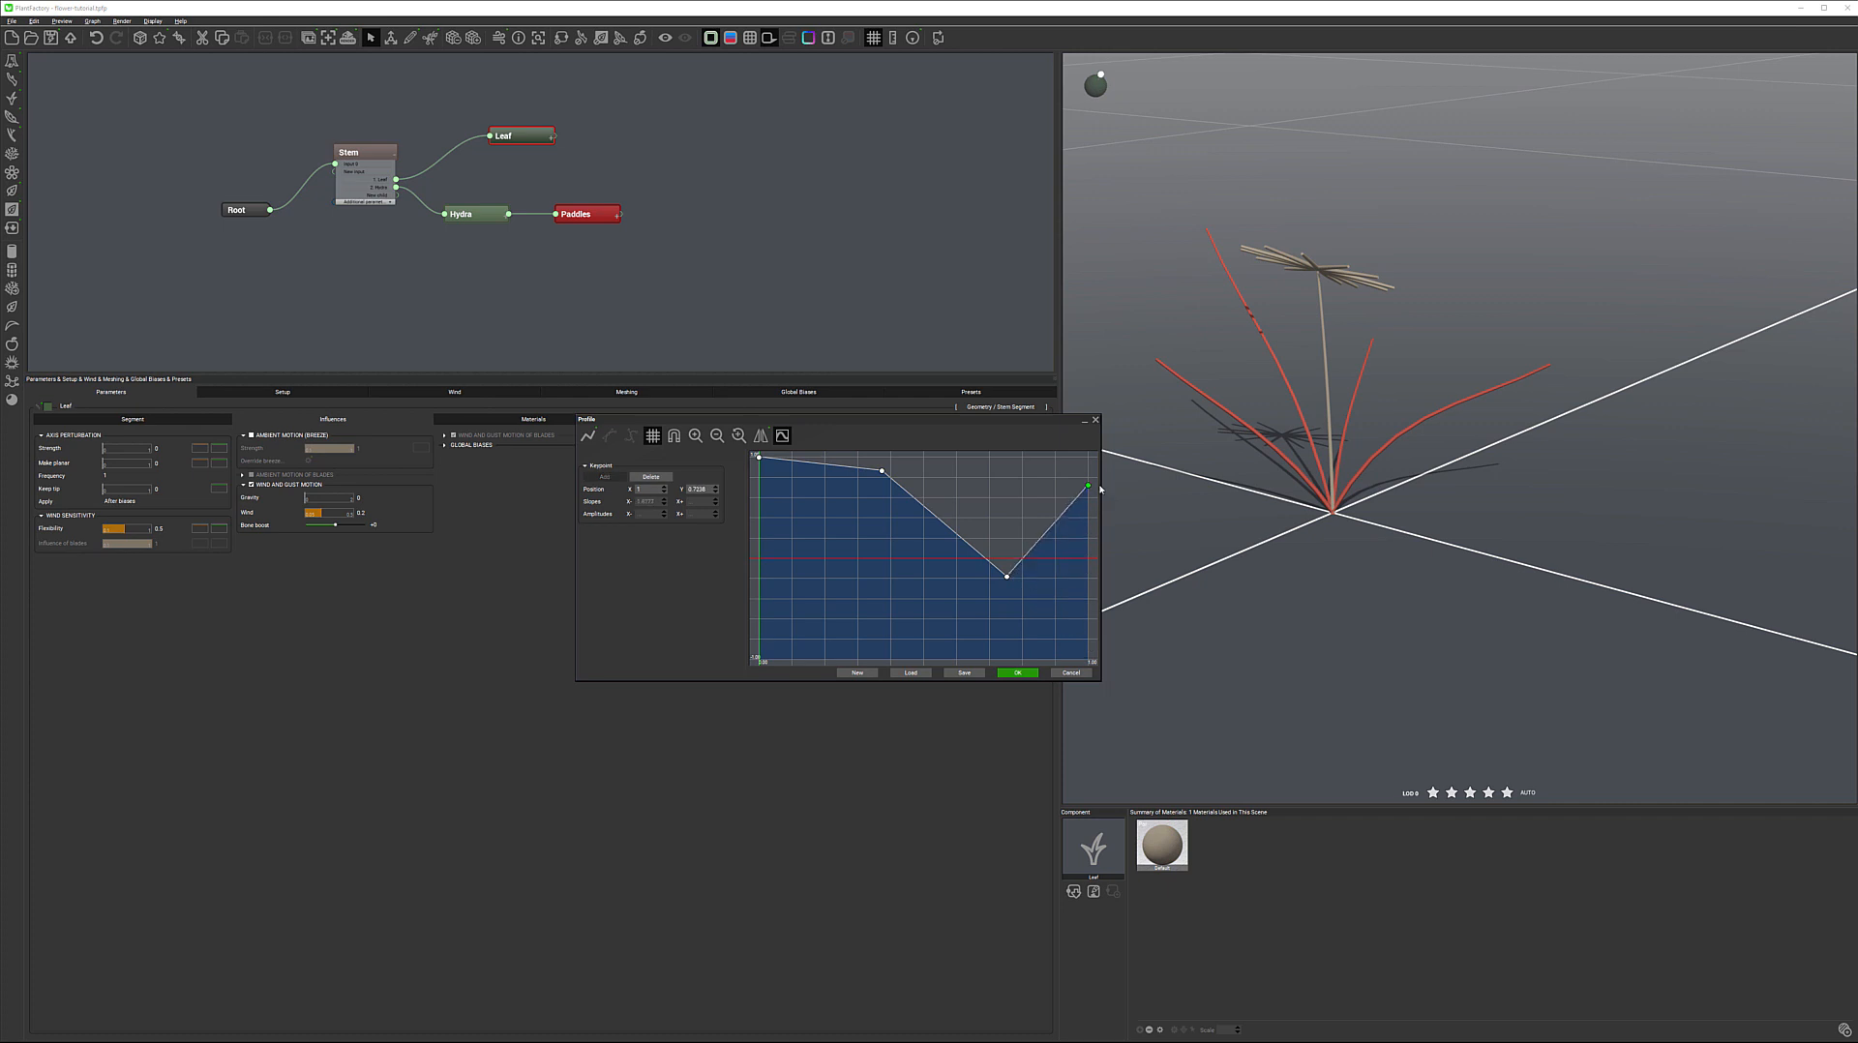
pyautogui.click(1008, 579)
pyautogui.moveTo(1008, 580); pyautogui.dragTo(1004, 638)
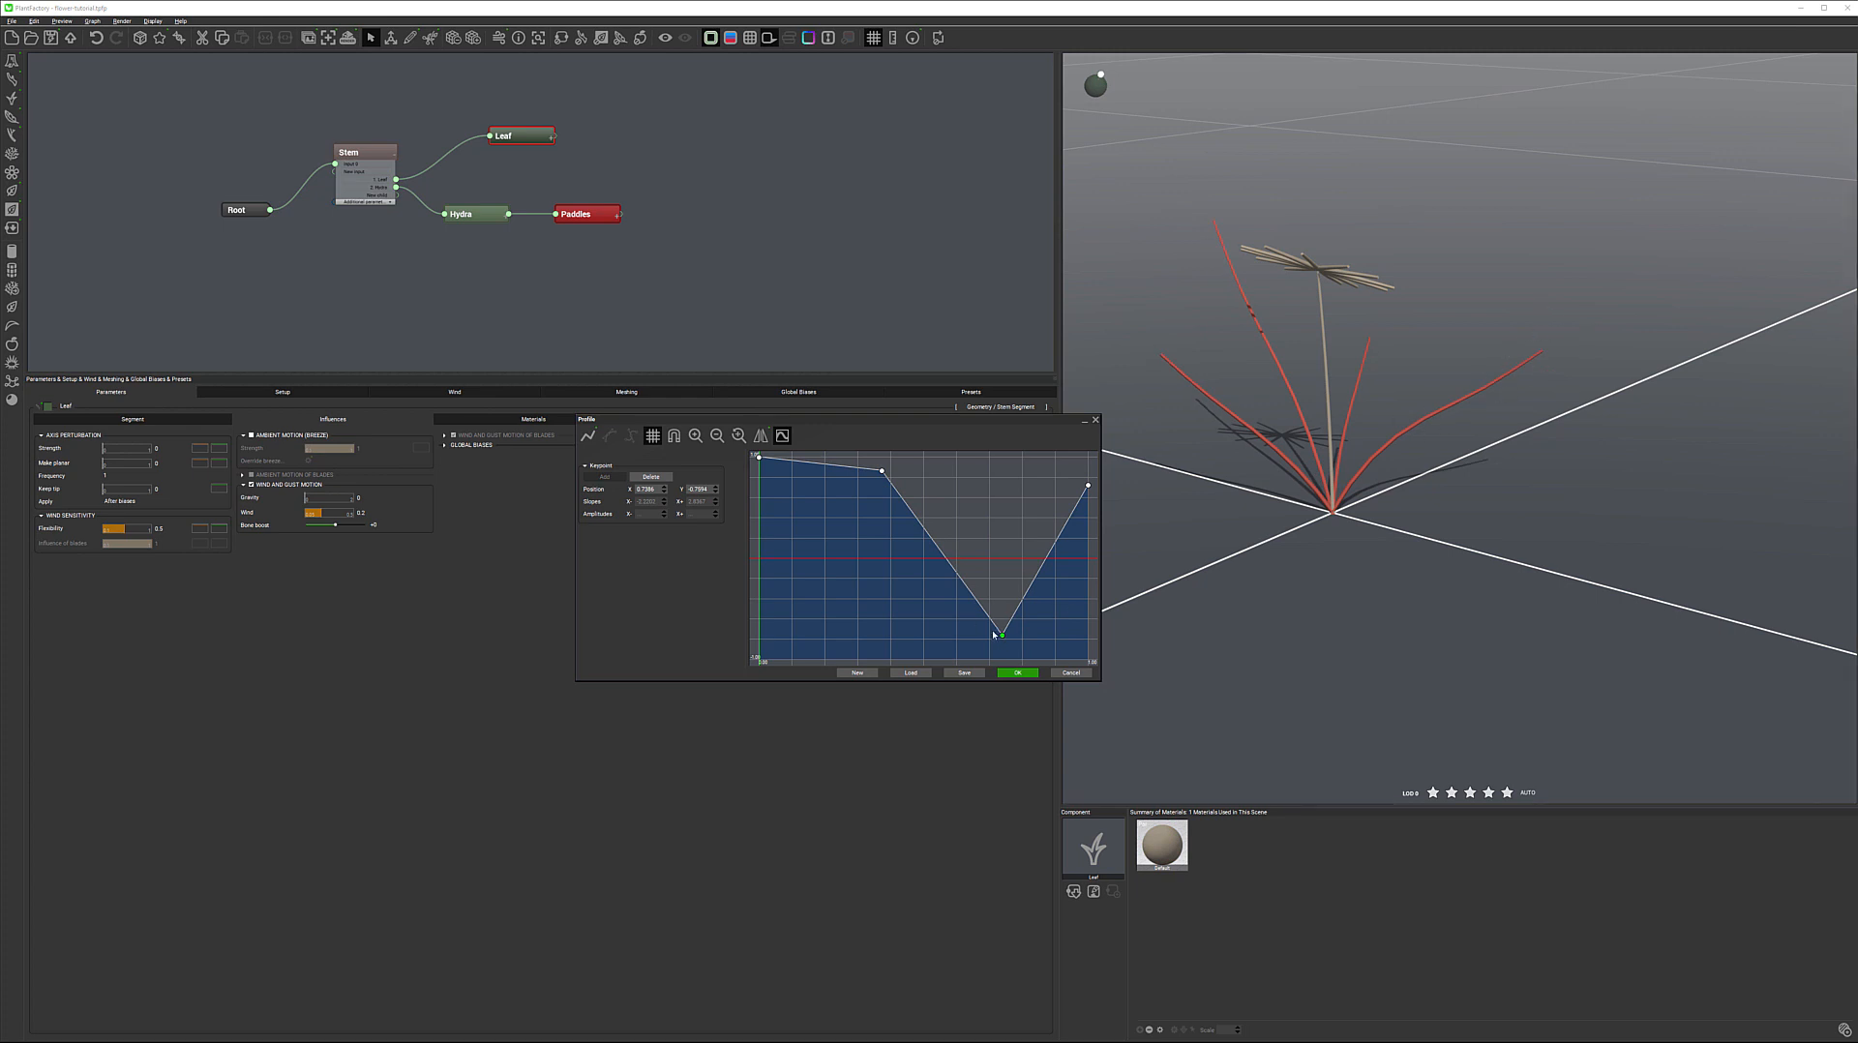
pyautogui.moveTo(1002, 638); pyautogui.dragTo(999, 552)
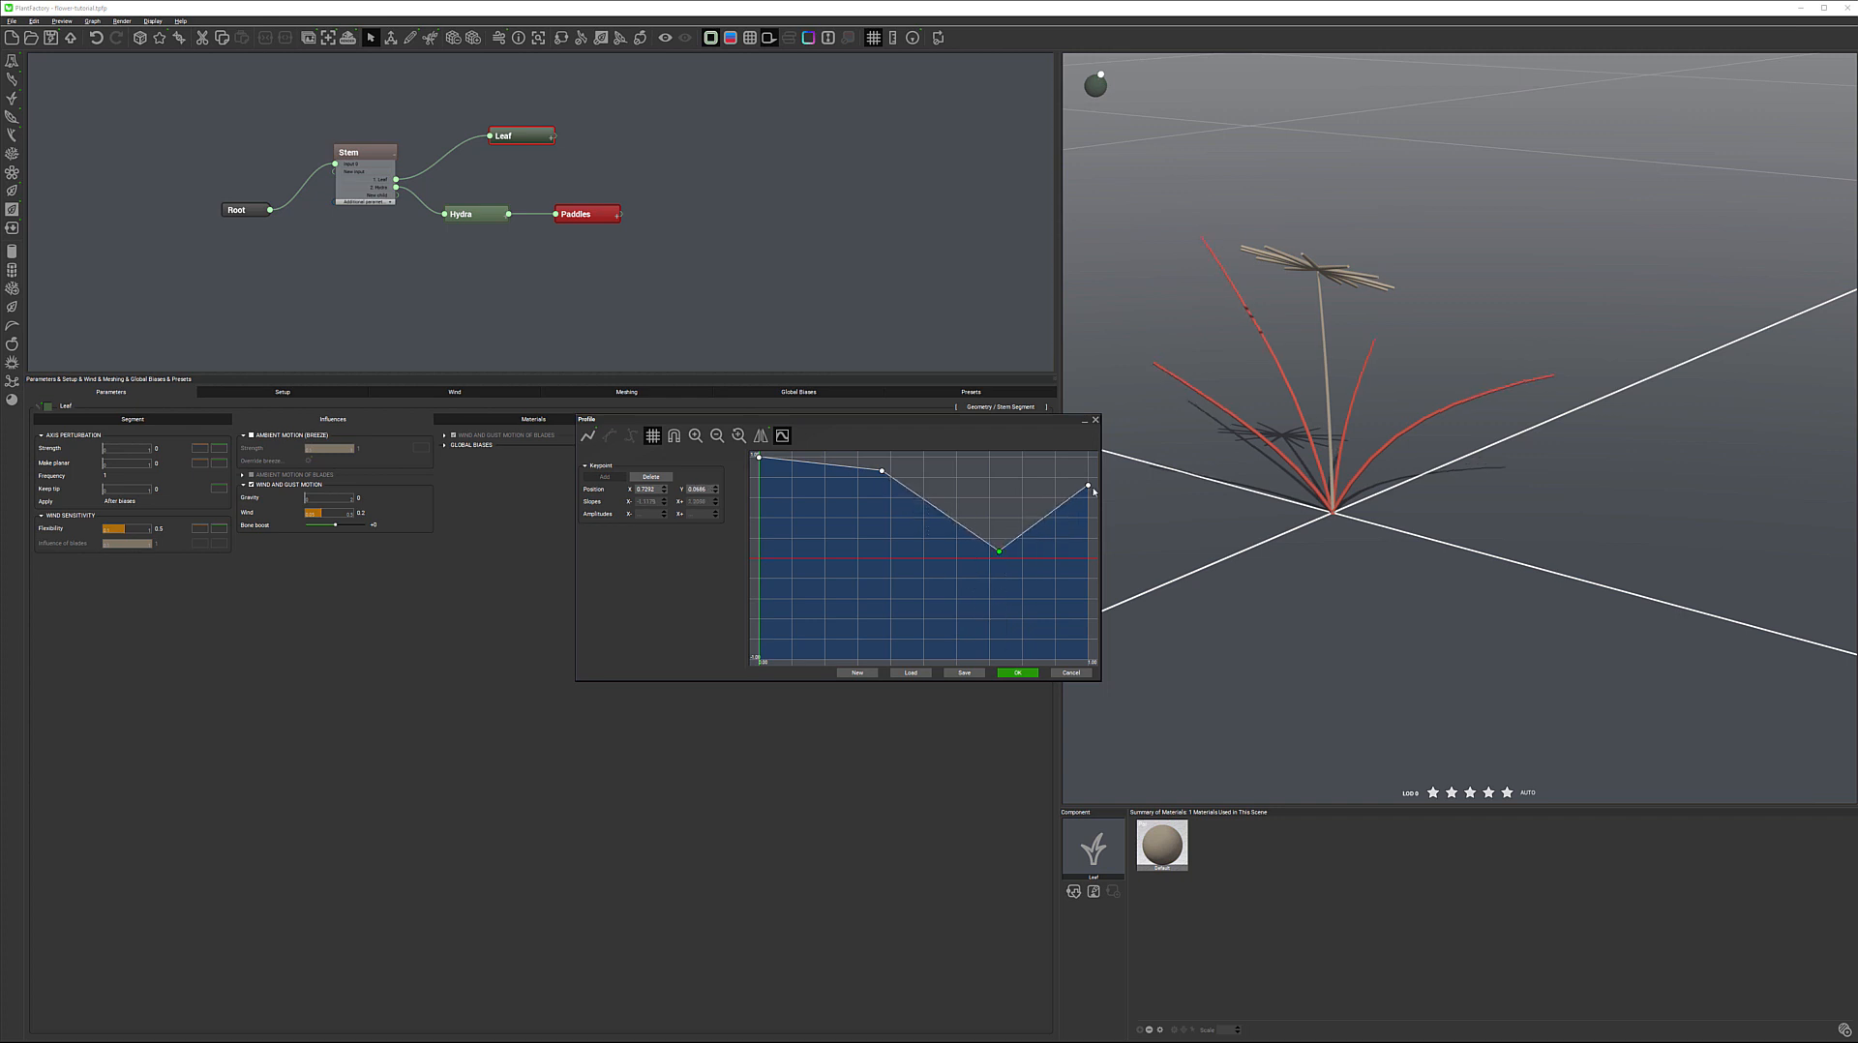
# Lower the end of the strength curve again and reposition both inner keypoints into a plateau followed by a descent
pyautogui.moveTo(1086, 499); pyautogui.dragTo(1081, 649)
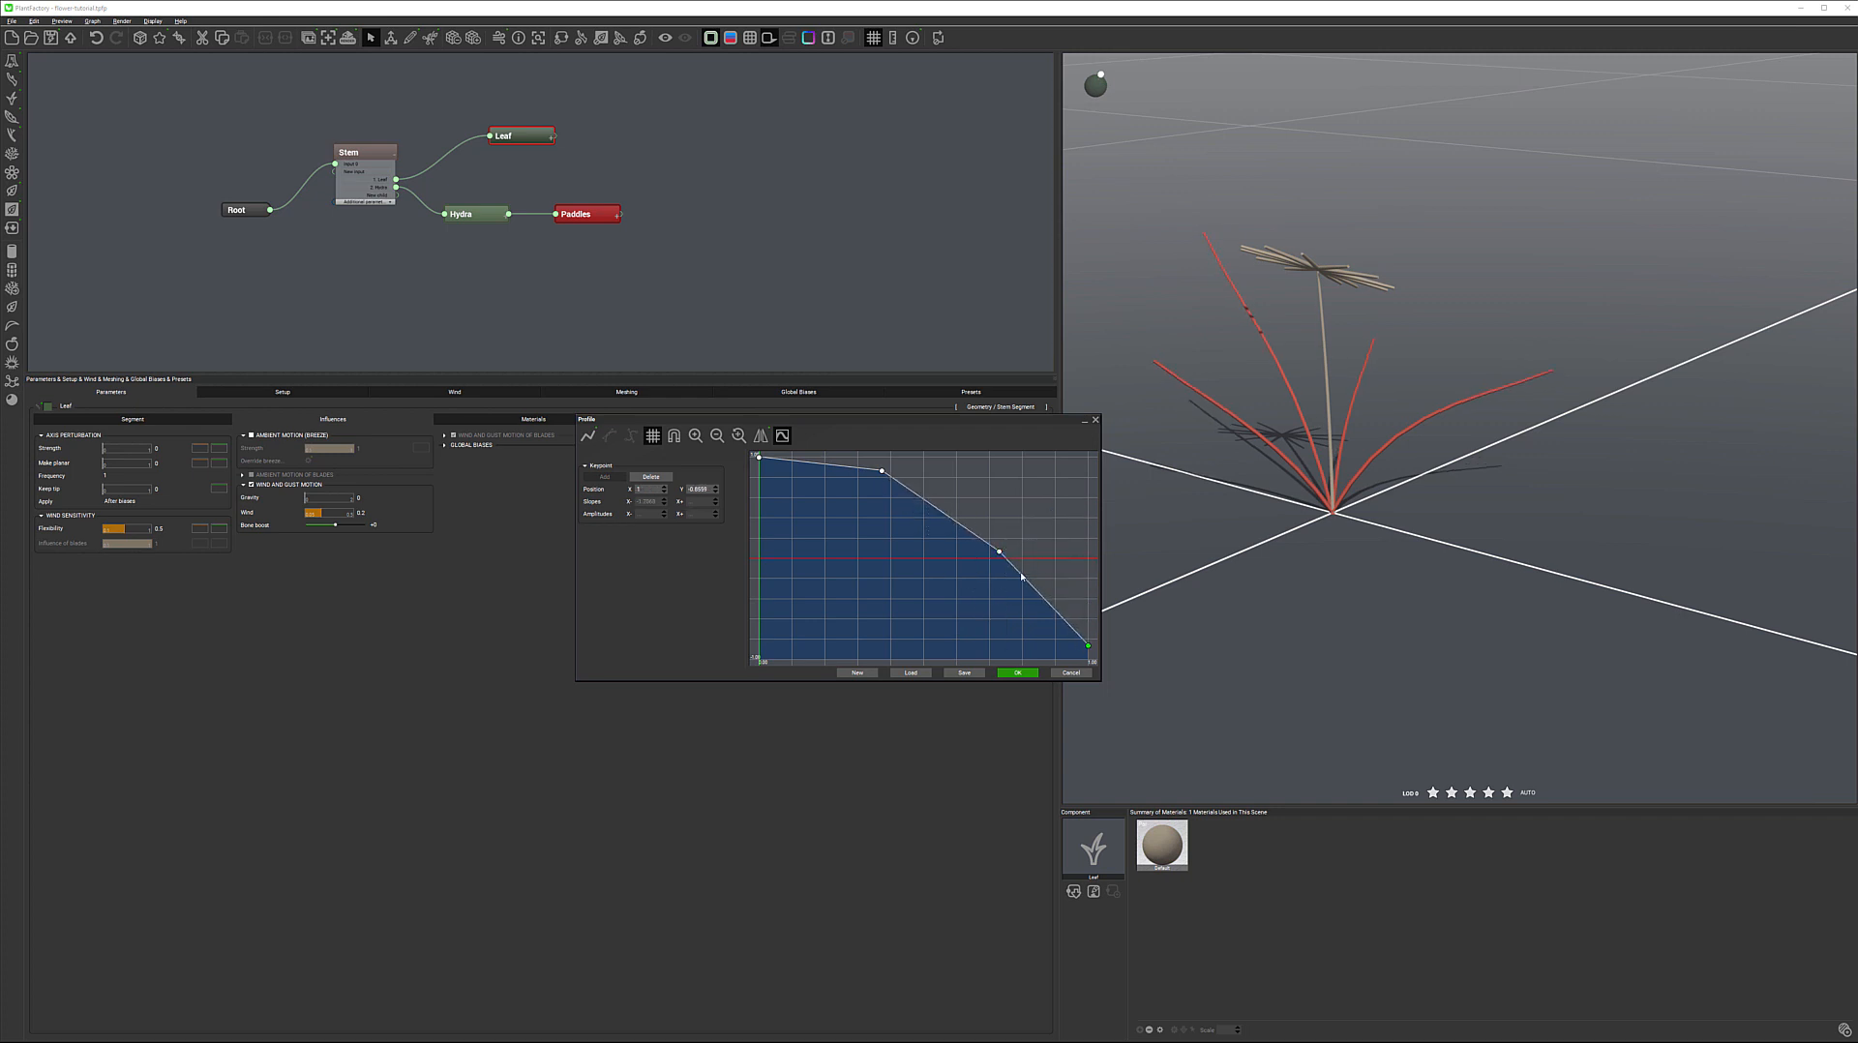
pyautogui.moveTo(999, 552); pyautogui.dragTo(930, 602)
pyautogui.moveTo(881, 474); pyautogui.dragTo(864, 456)
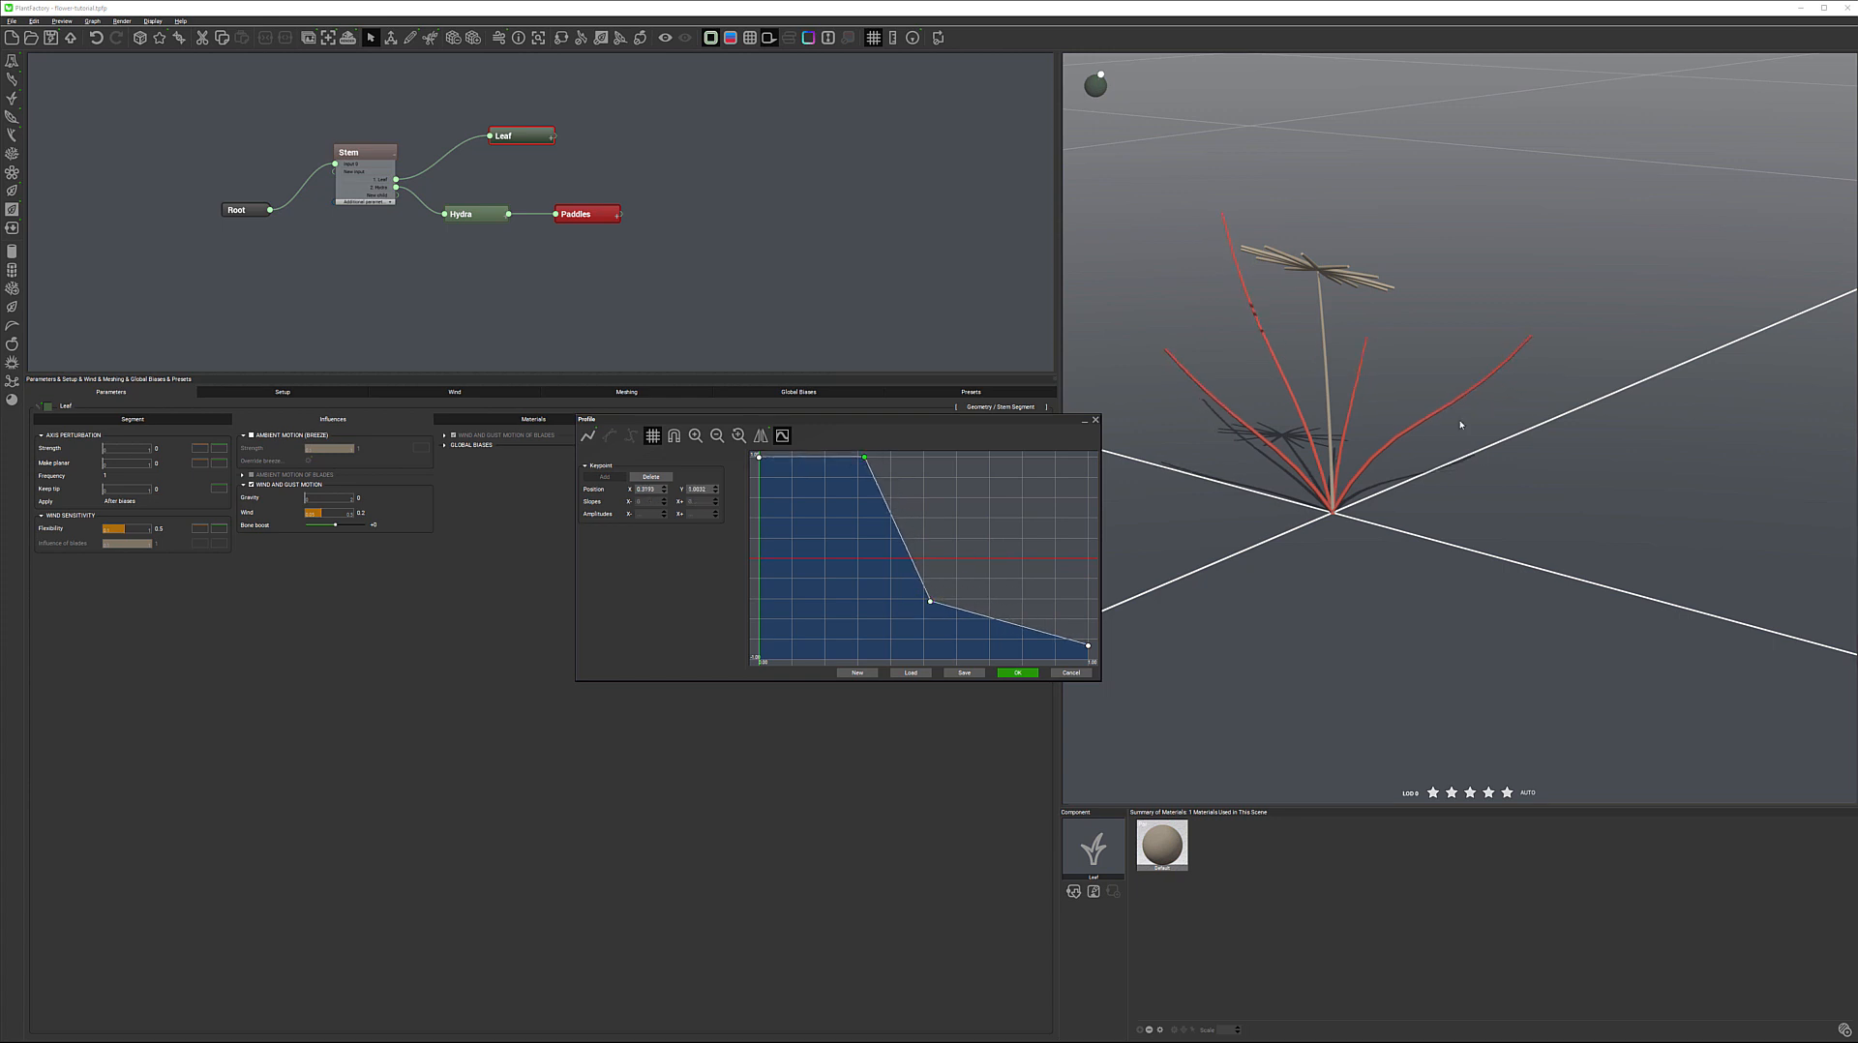
pyautogui.moveTo(927, 600); pyautogui.dragTo(985, 578)
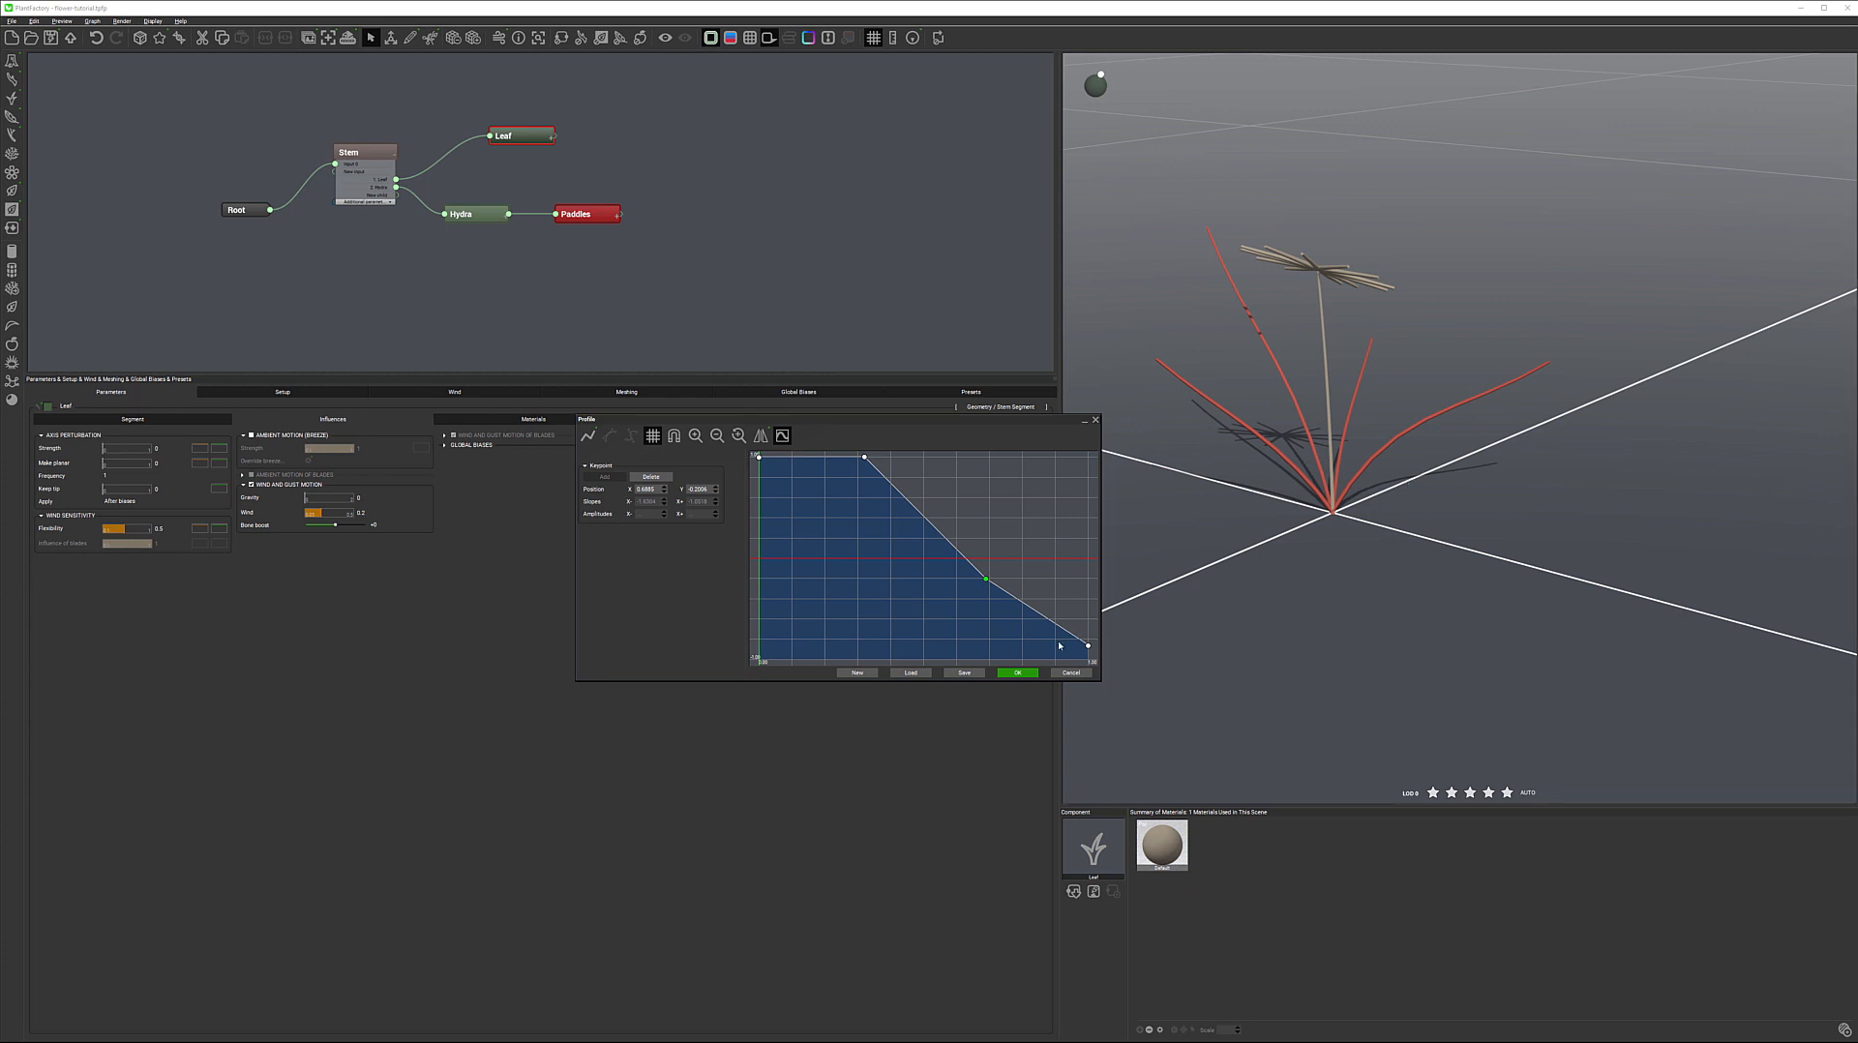
# Add a keypoint near the curve's end, raise the tail to leave a shallow central dip, and close the filter editor
pyautogui.click(1043, 617)
pyautogui.moveTo(1043, 616); pyautogui.dragTo(1062, 512)
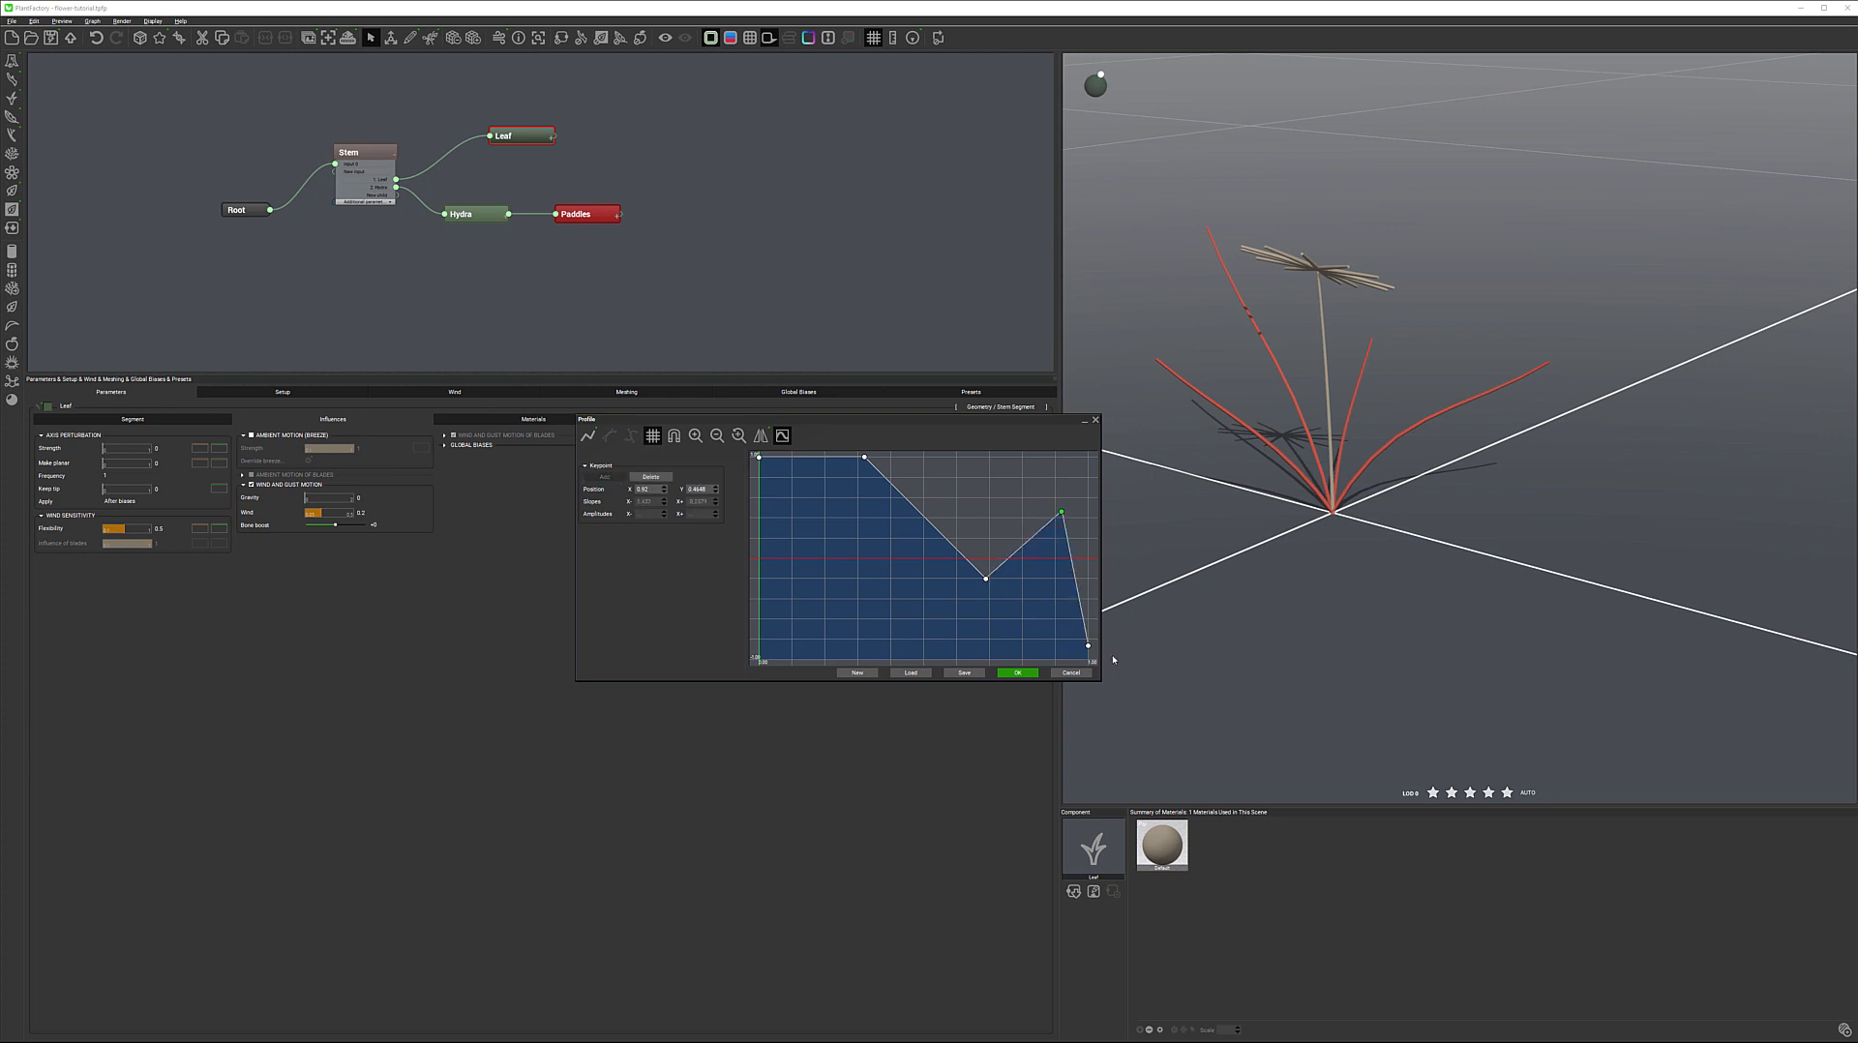
pyautogui.moveTo(1088, 647); pyautogui.dragTo(1008, 467)
pyautogui.moveTo(985, 579); pyautogui.dragTo(928, 527)
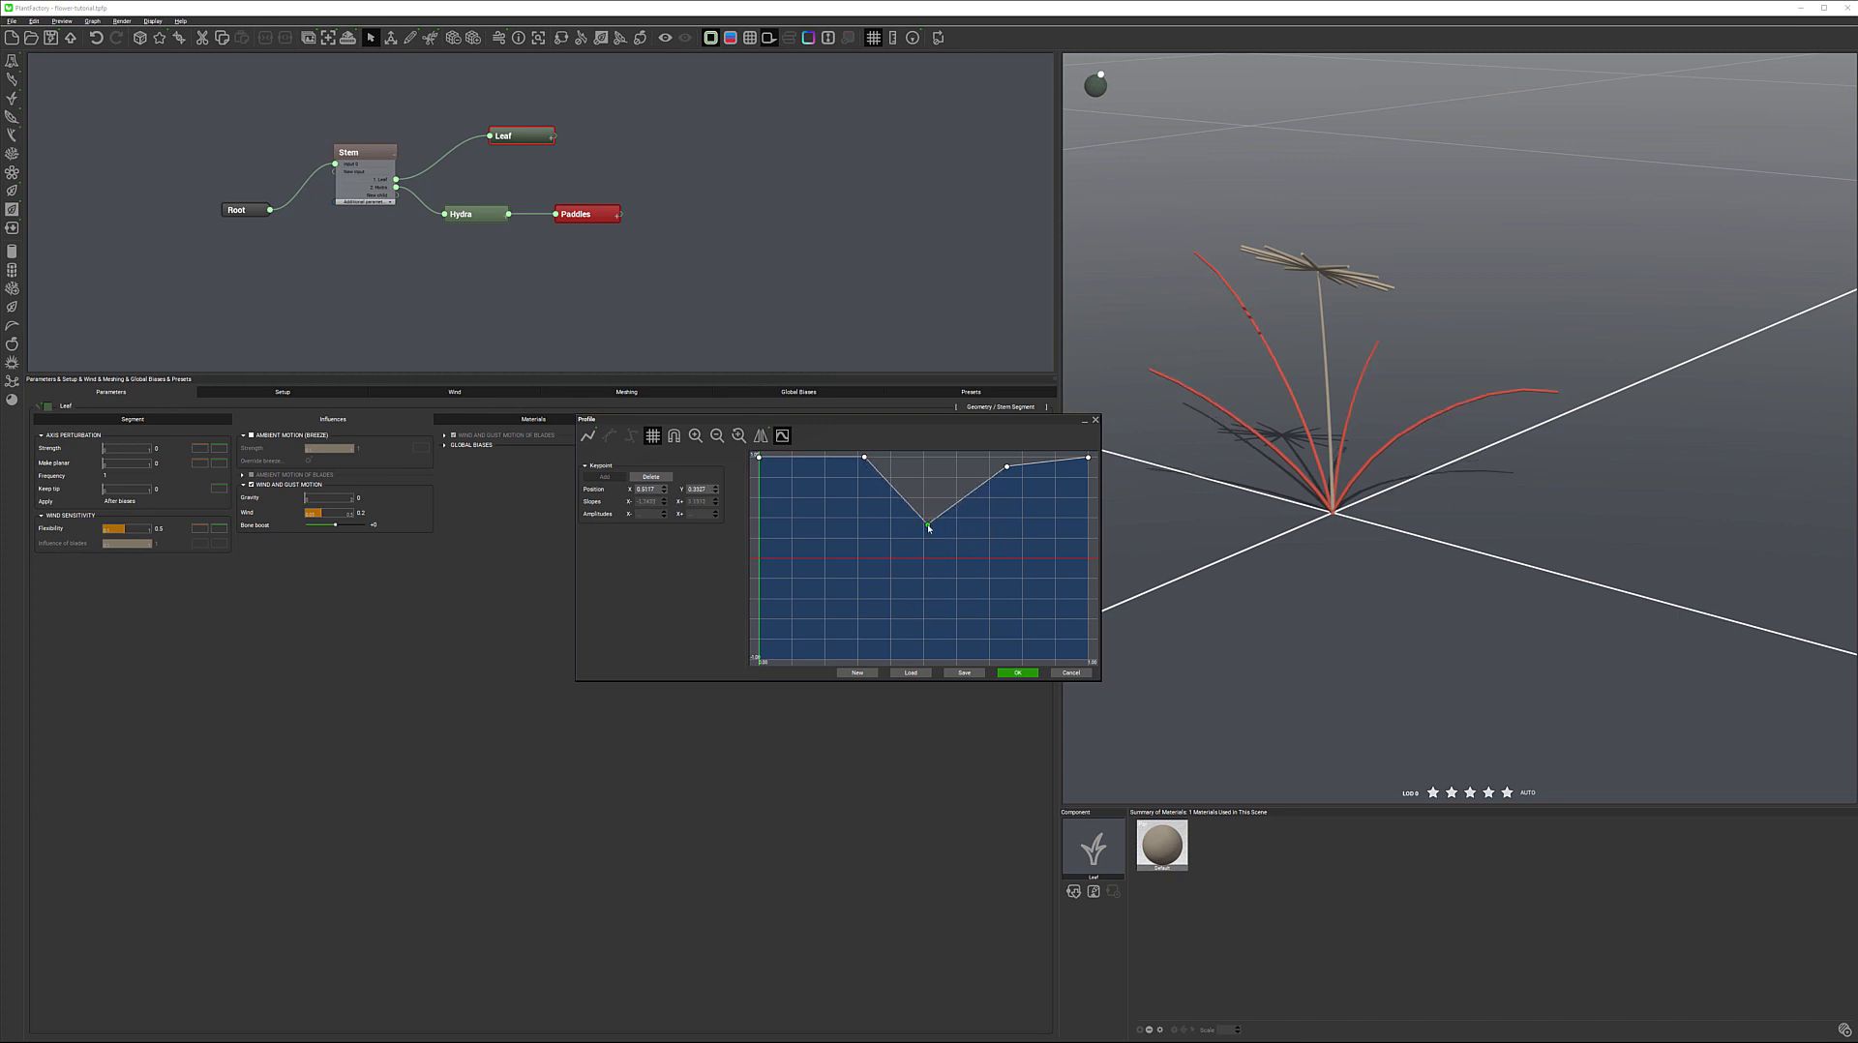
pyautogui.click(1017, 672)
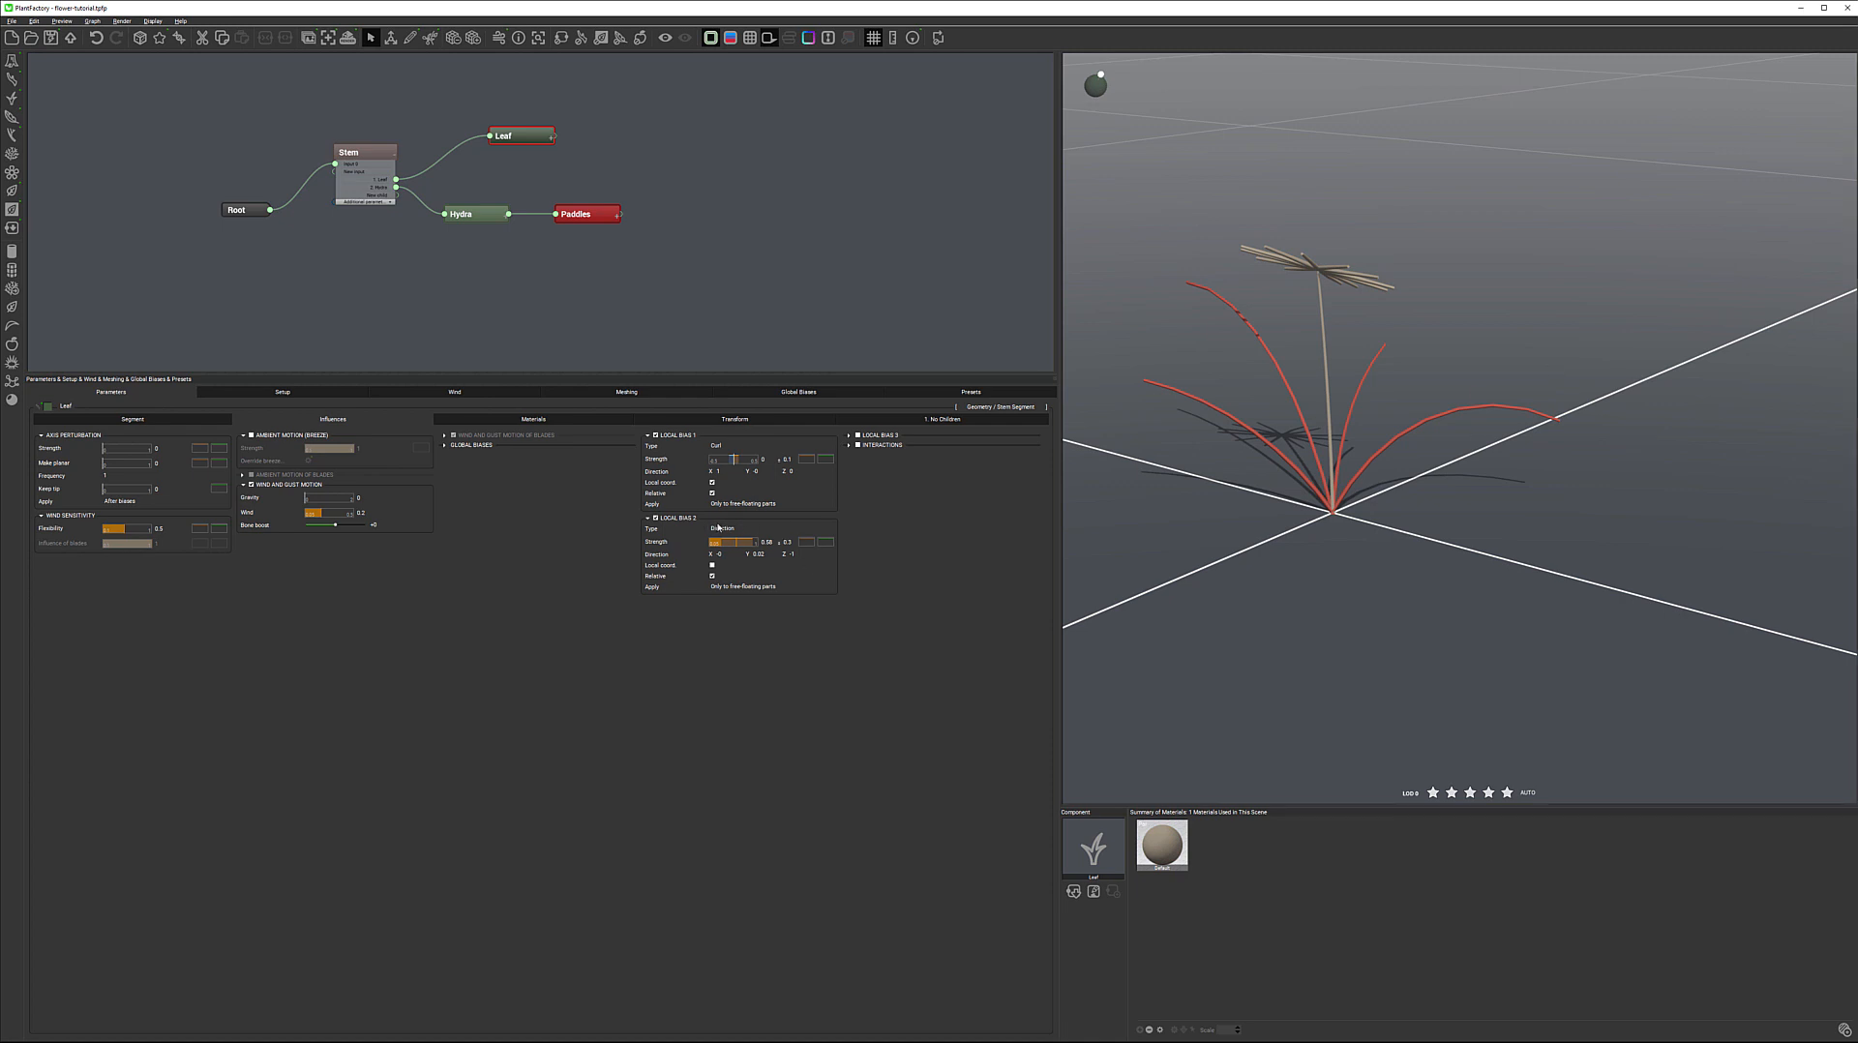
# Try the Curl, Swirl and Twist types for the leaves' Local Bias 2
pyautogui.click(783, 529)
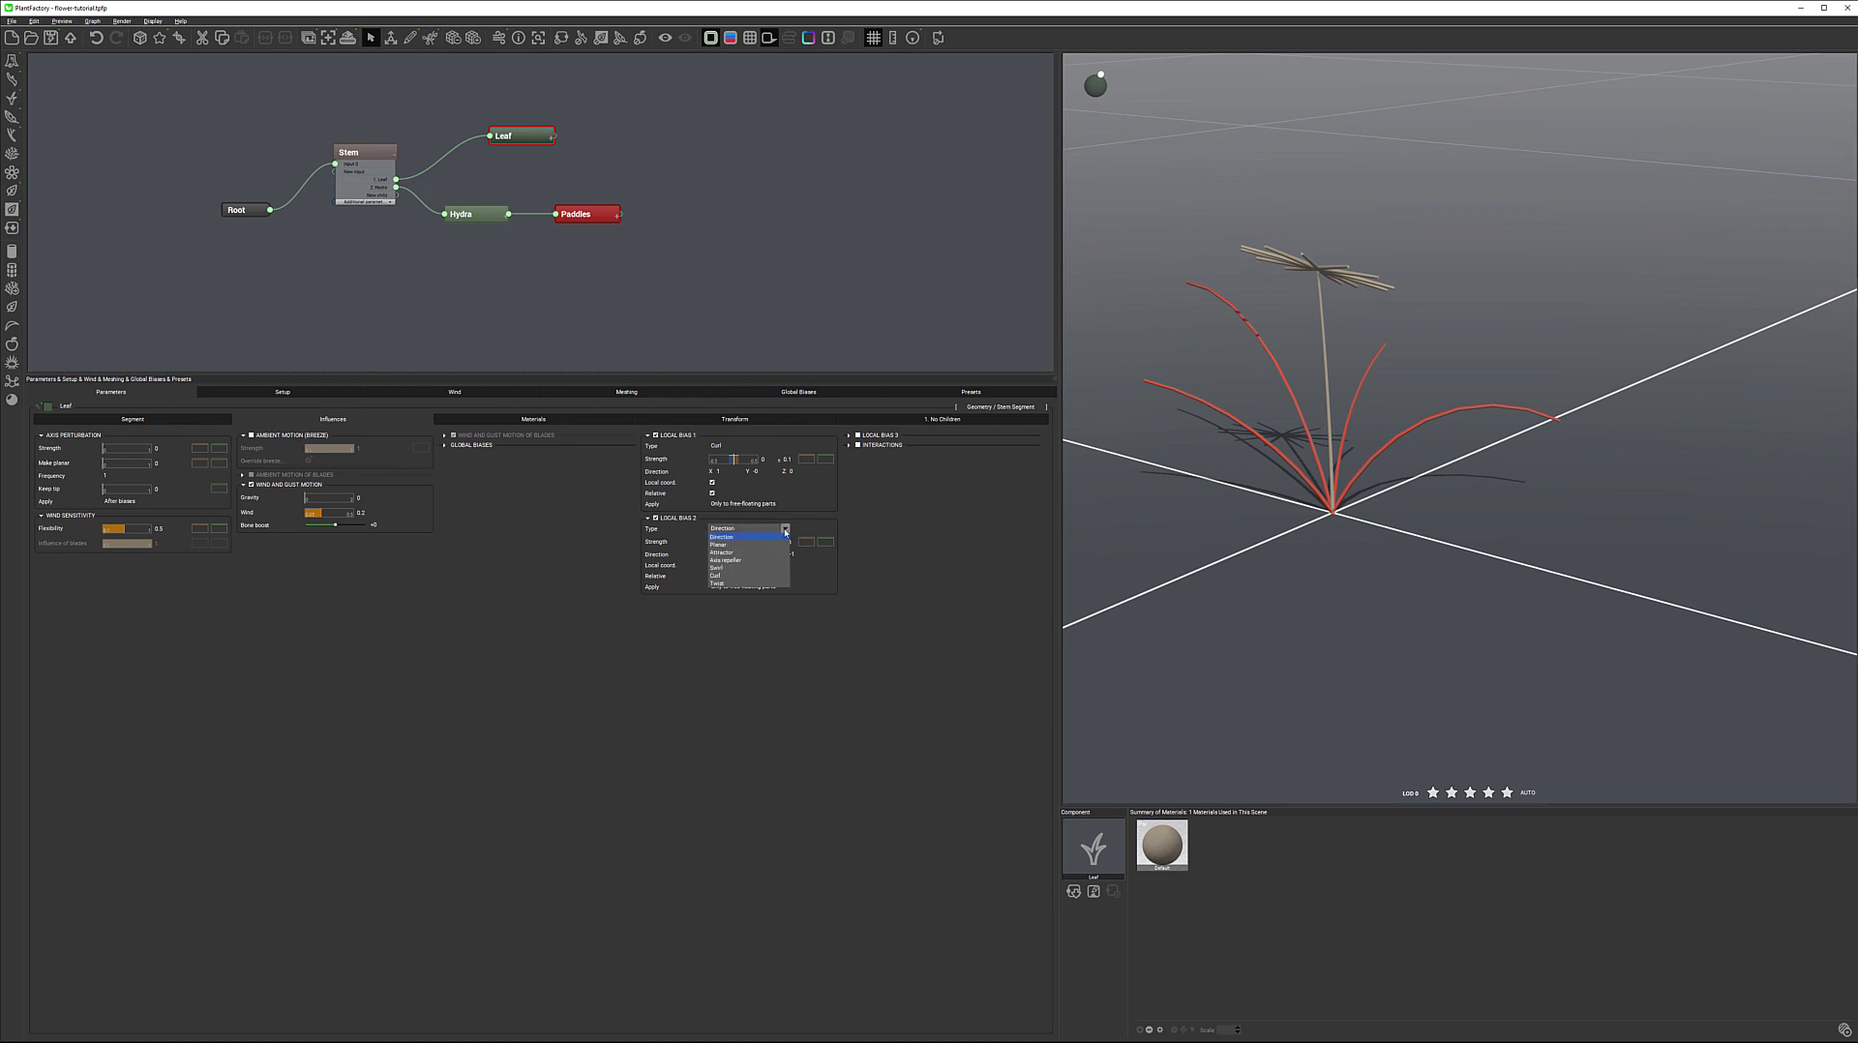
pyautogui.click(740, 576)
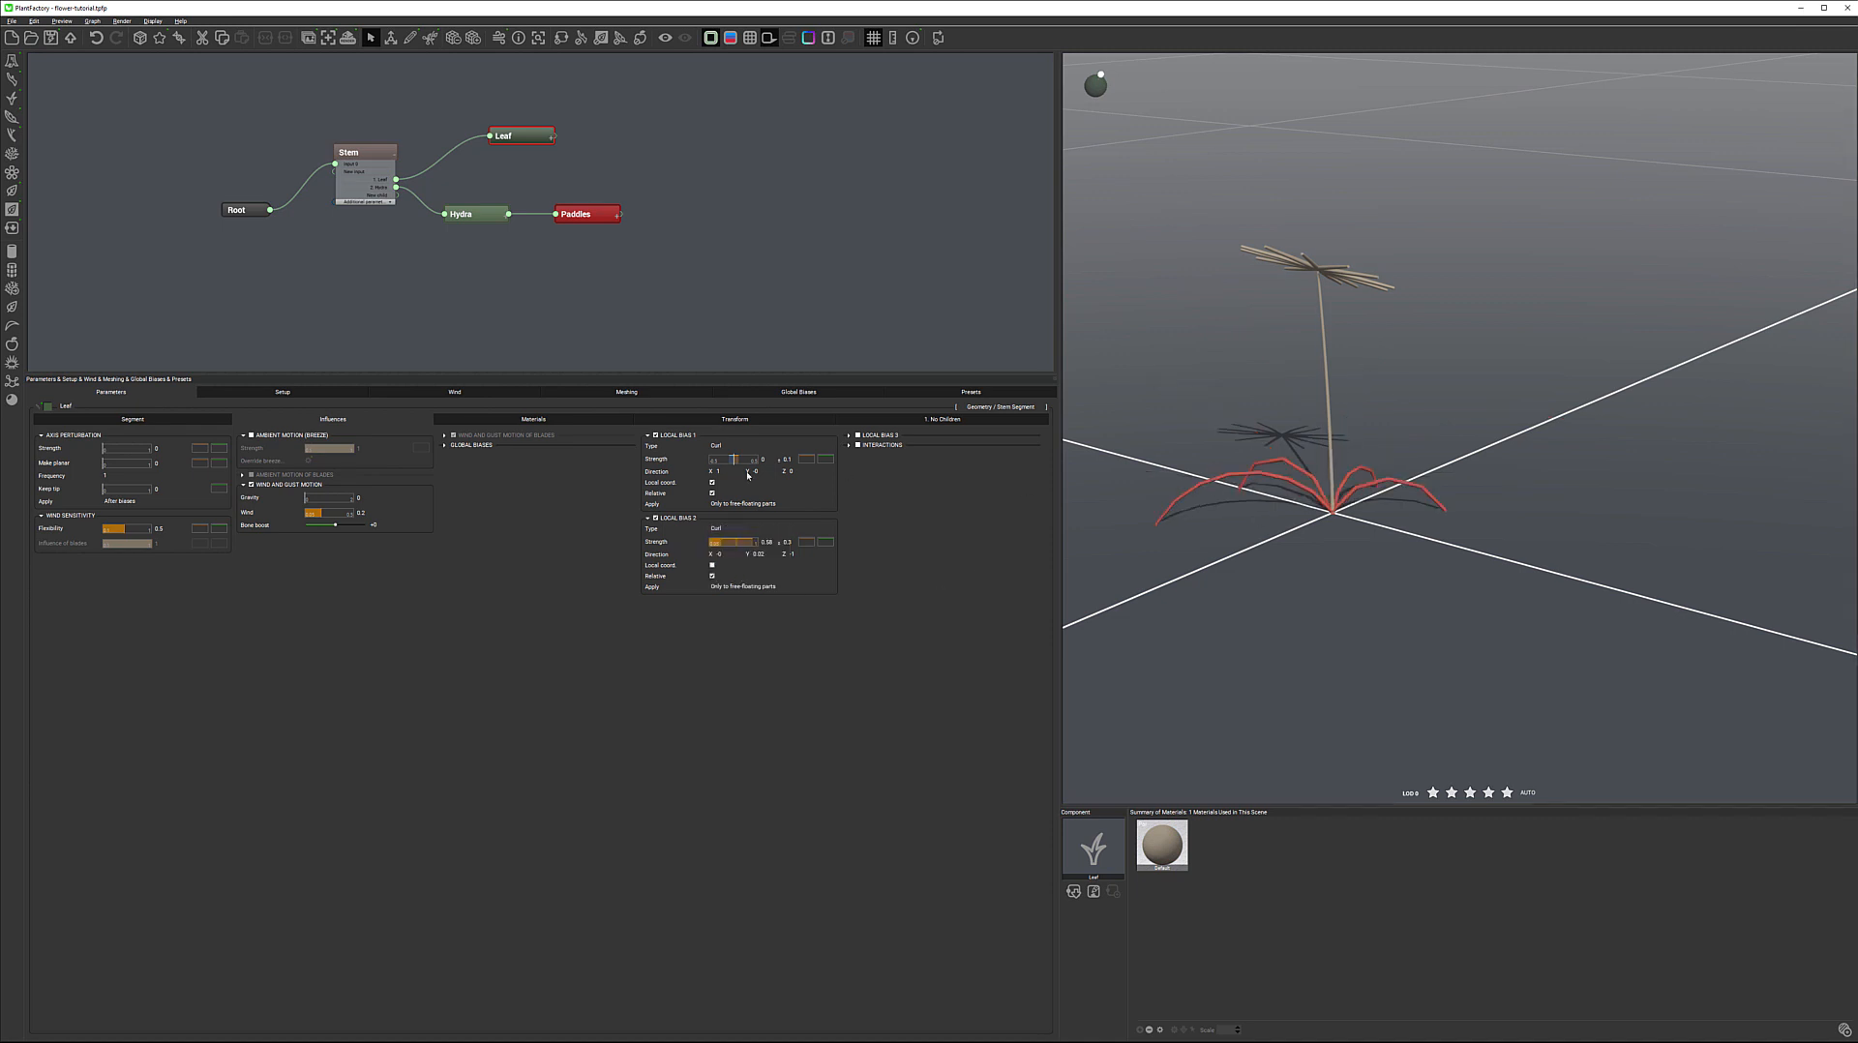
pyautogui.click(785, 529)
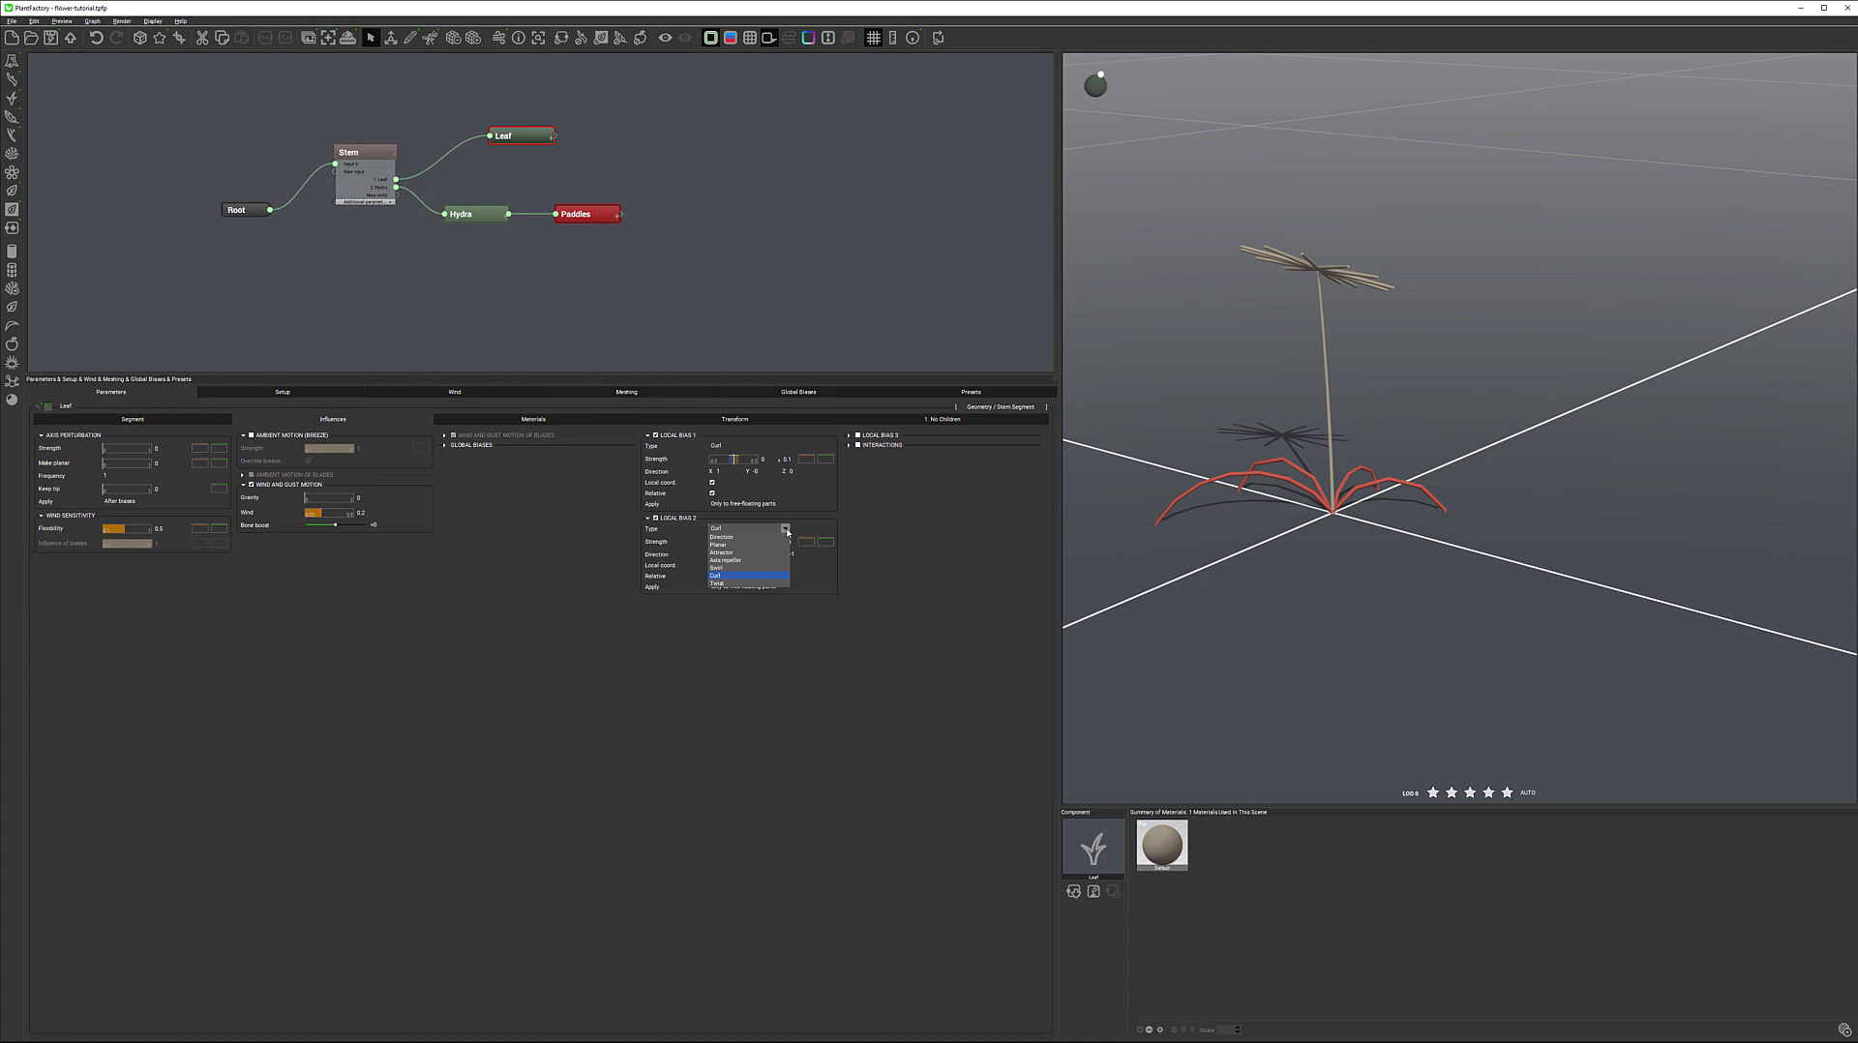
pyautogui.click(740, 570)
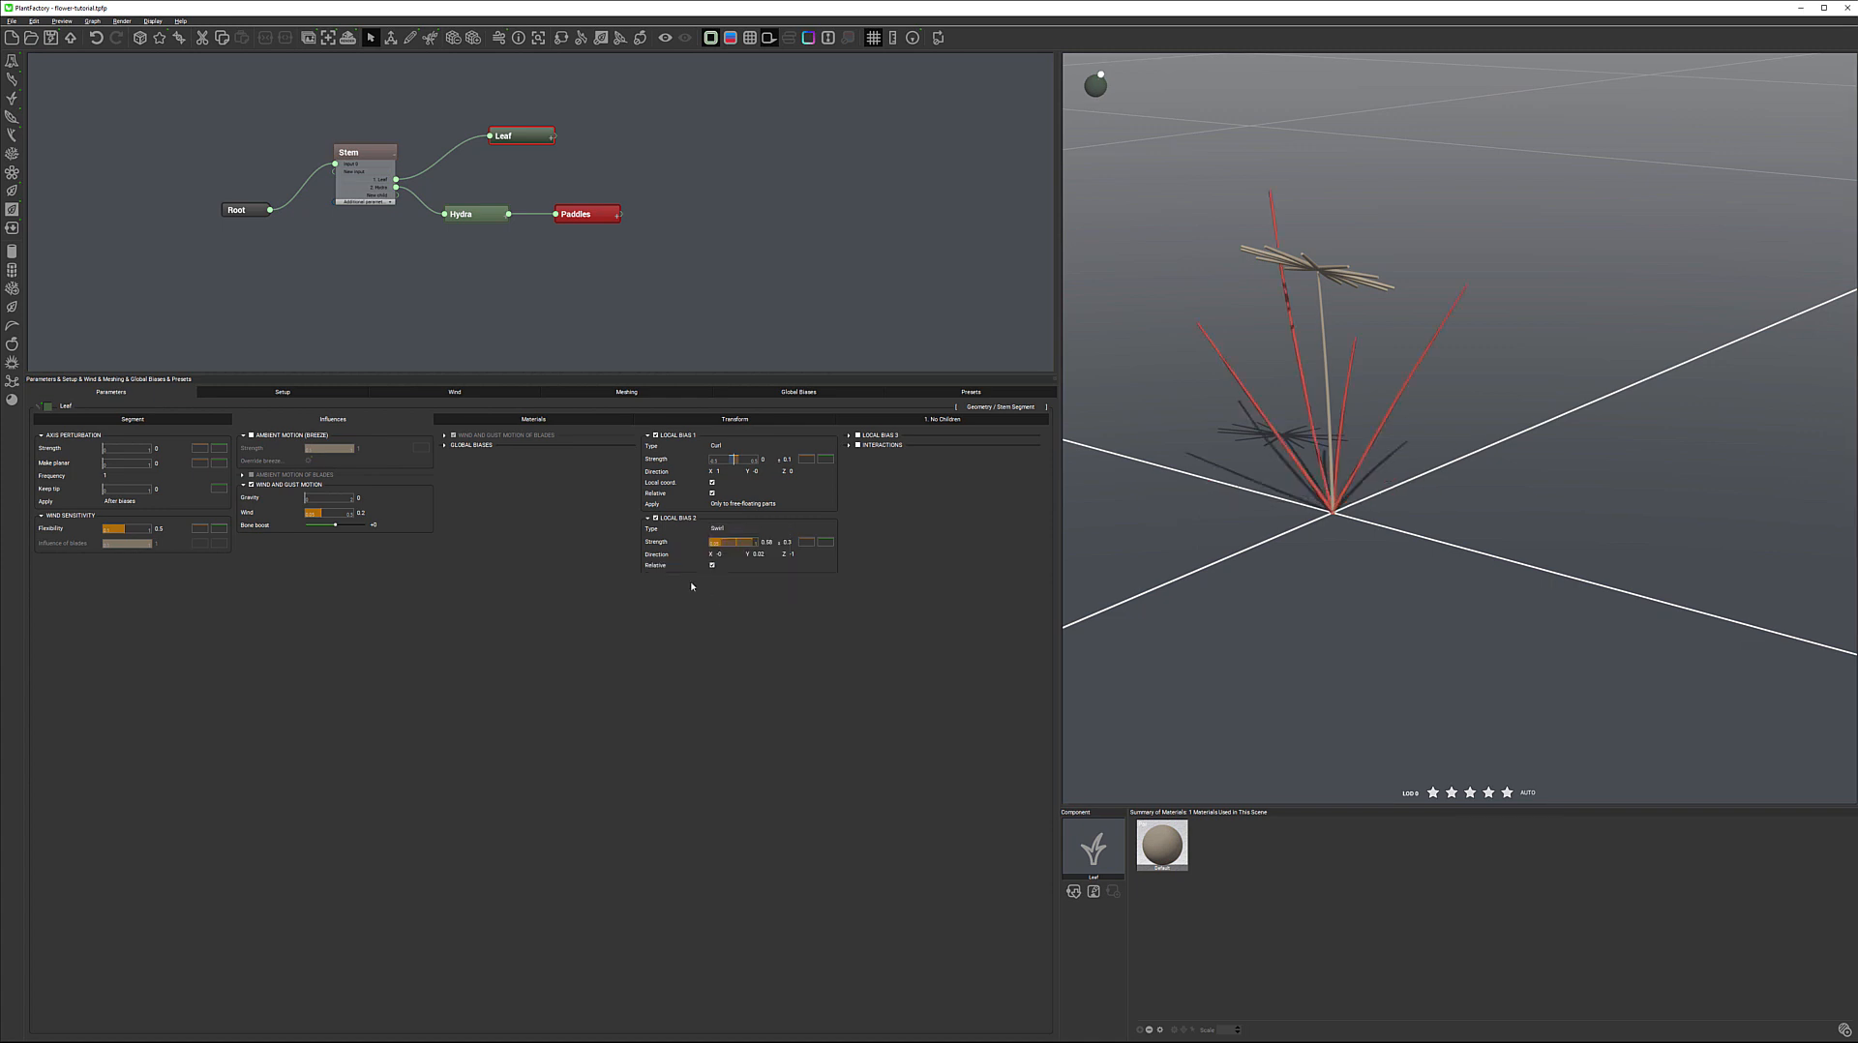
pyautogui.click(751, 530)
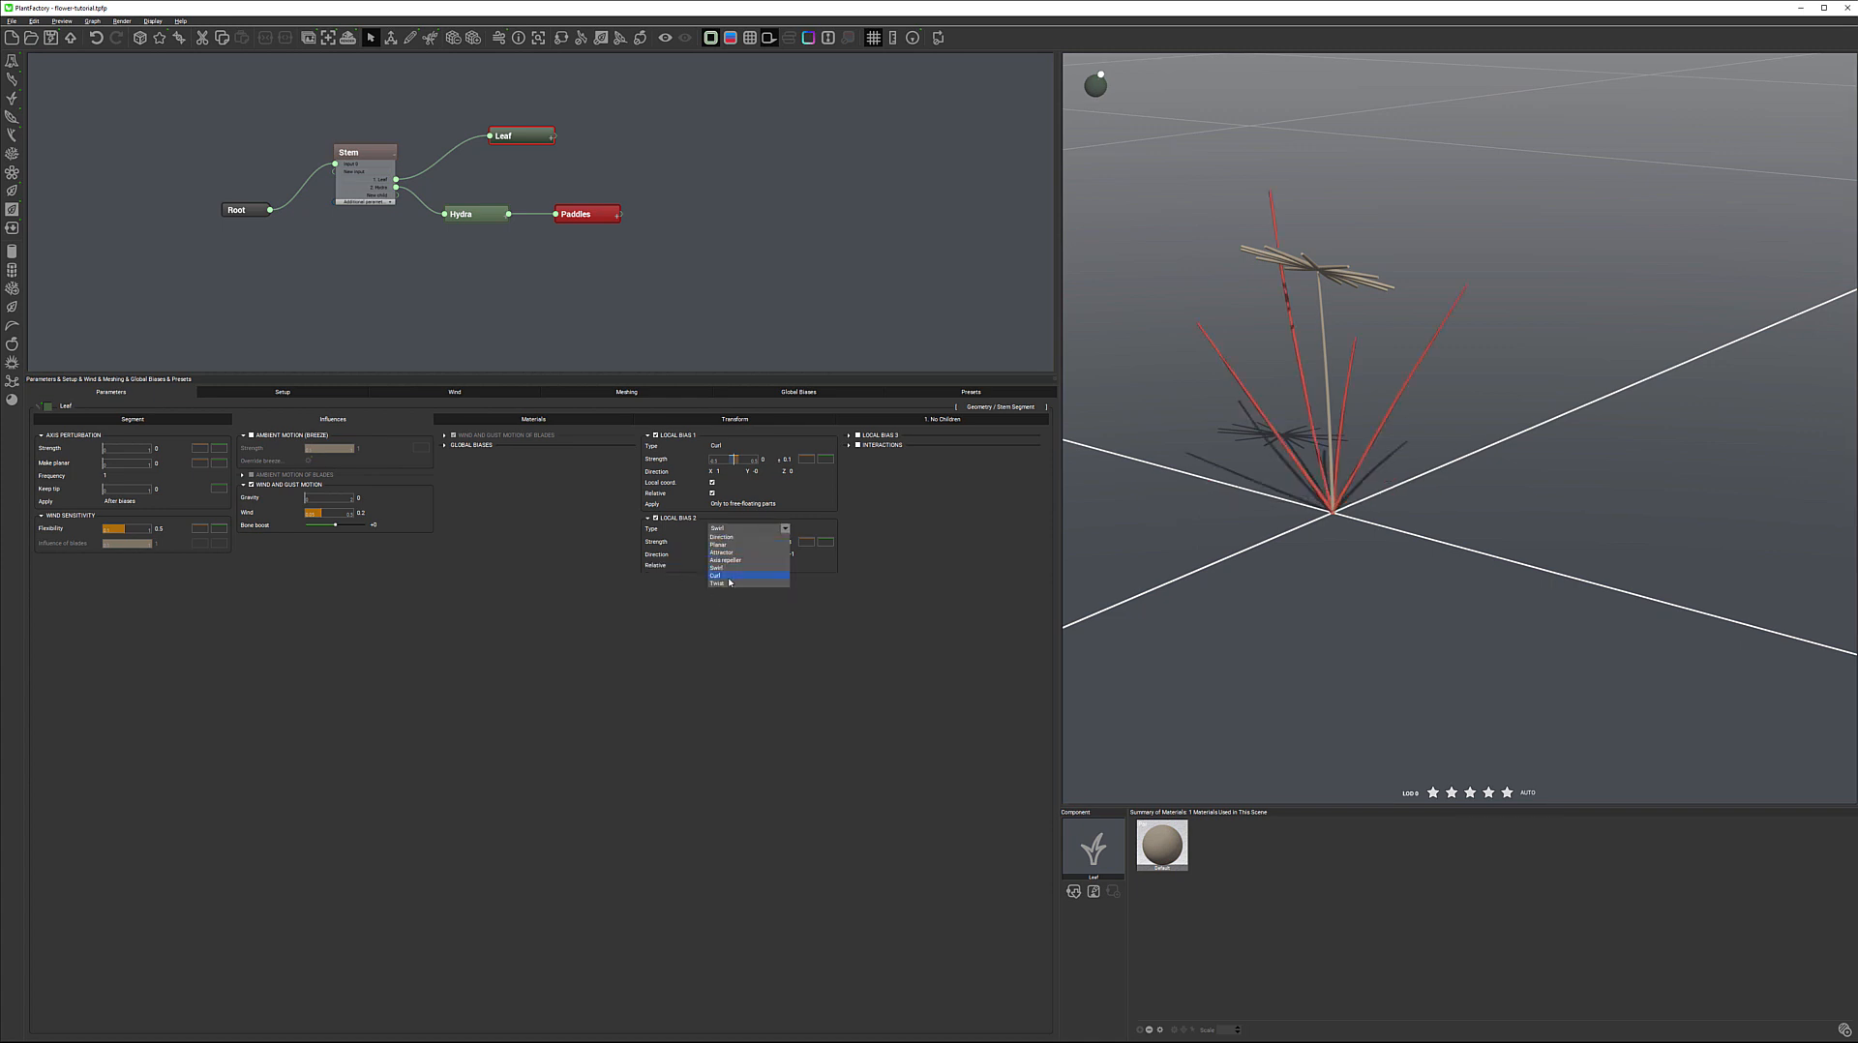
pyautogui.click(732, 584)
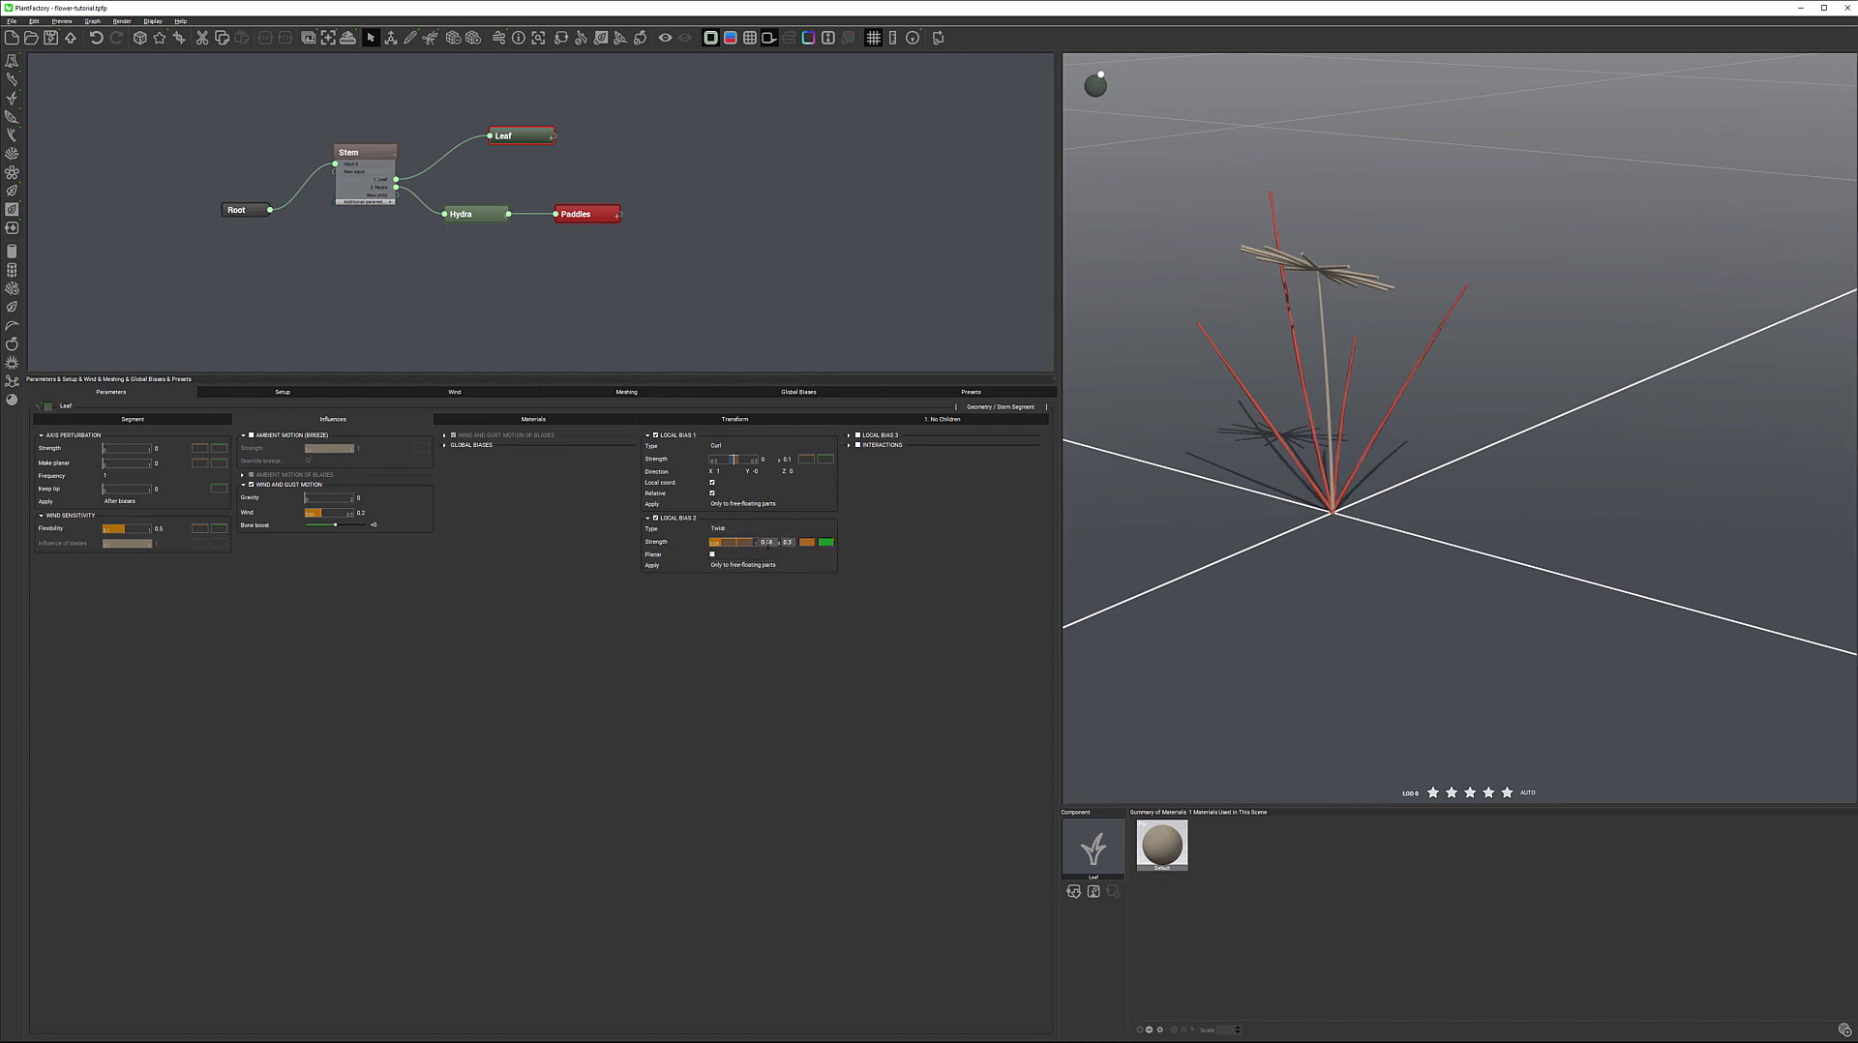
# Set the Local Bias 2 strength to 10 and switch its type to Curl
pyautogui.click(773, 543)
pyautogui.press('Return')
pyautogui.click(771, 532)
pyautogui.click(736, 576)
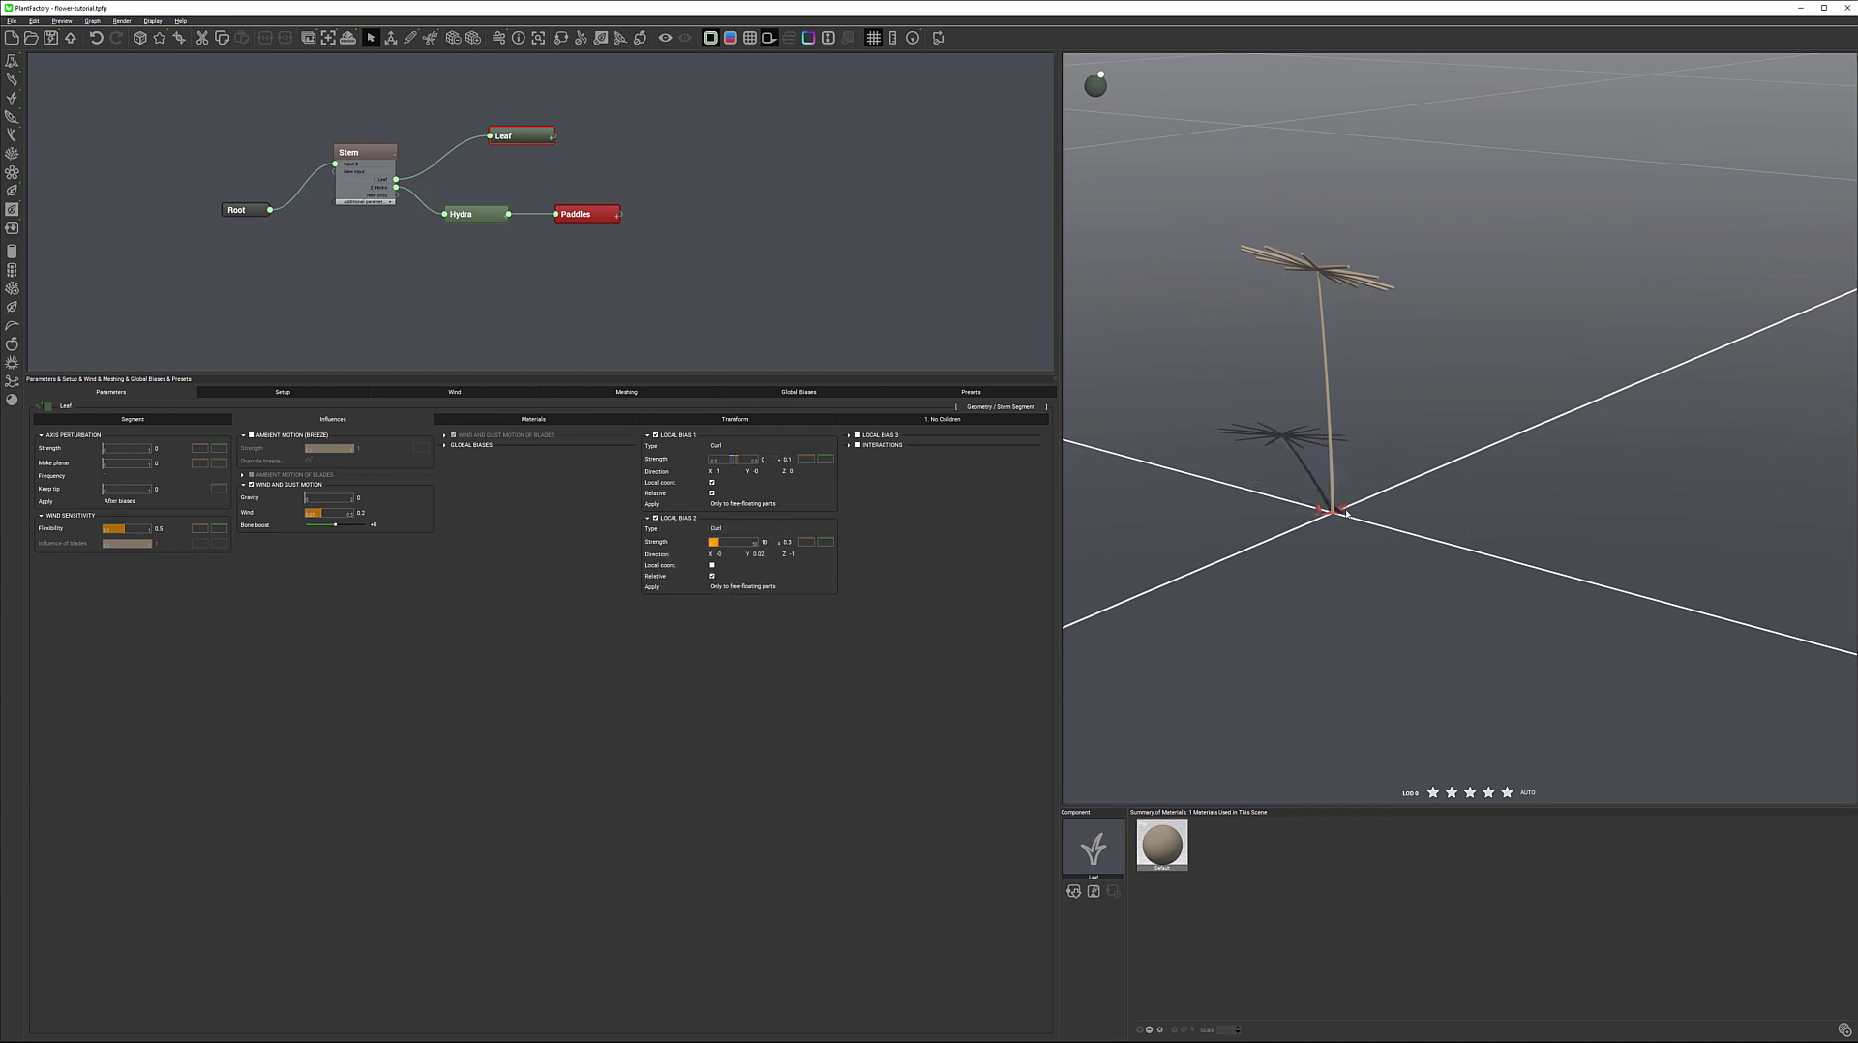
# Set the Y and Z directions of the leaves' Local Bias 2 to 1
pyautogui.click(759, 554)
pyautogui.write('1')
pyautogui.press('Return')
pyautogui.click(792, 553)
pyautogui.write('1')
pyautogui.press('Return')
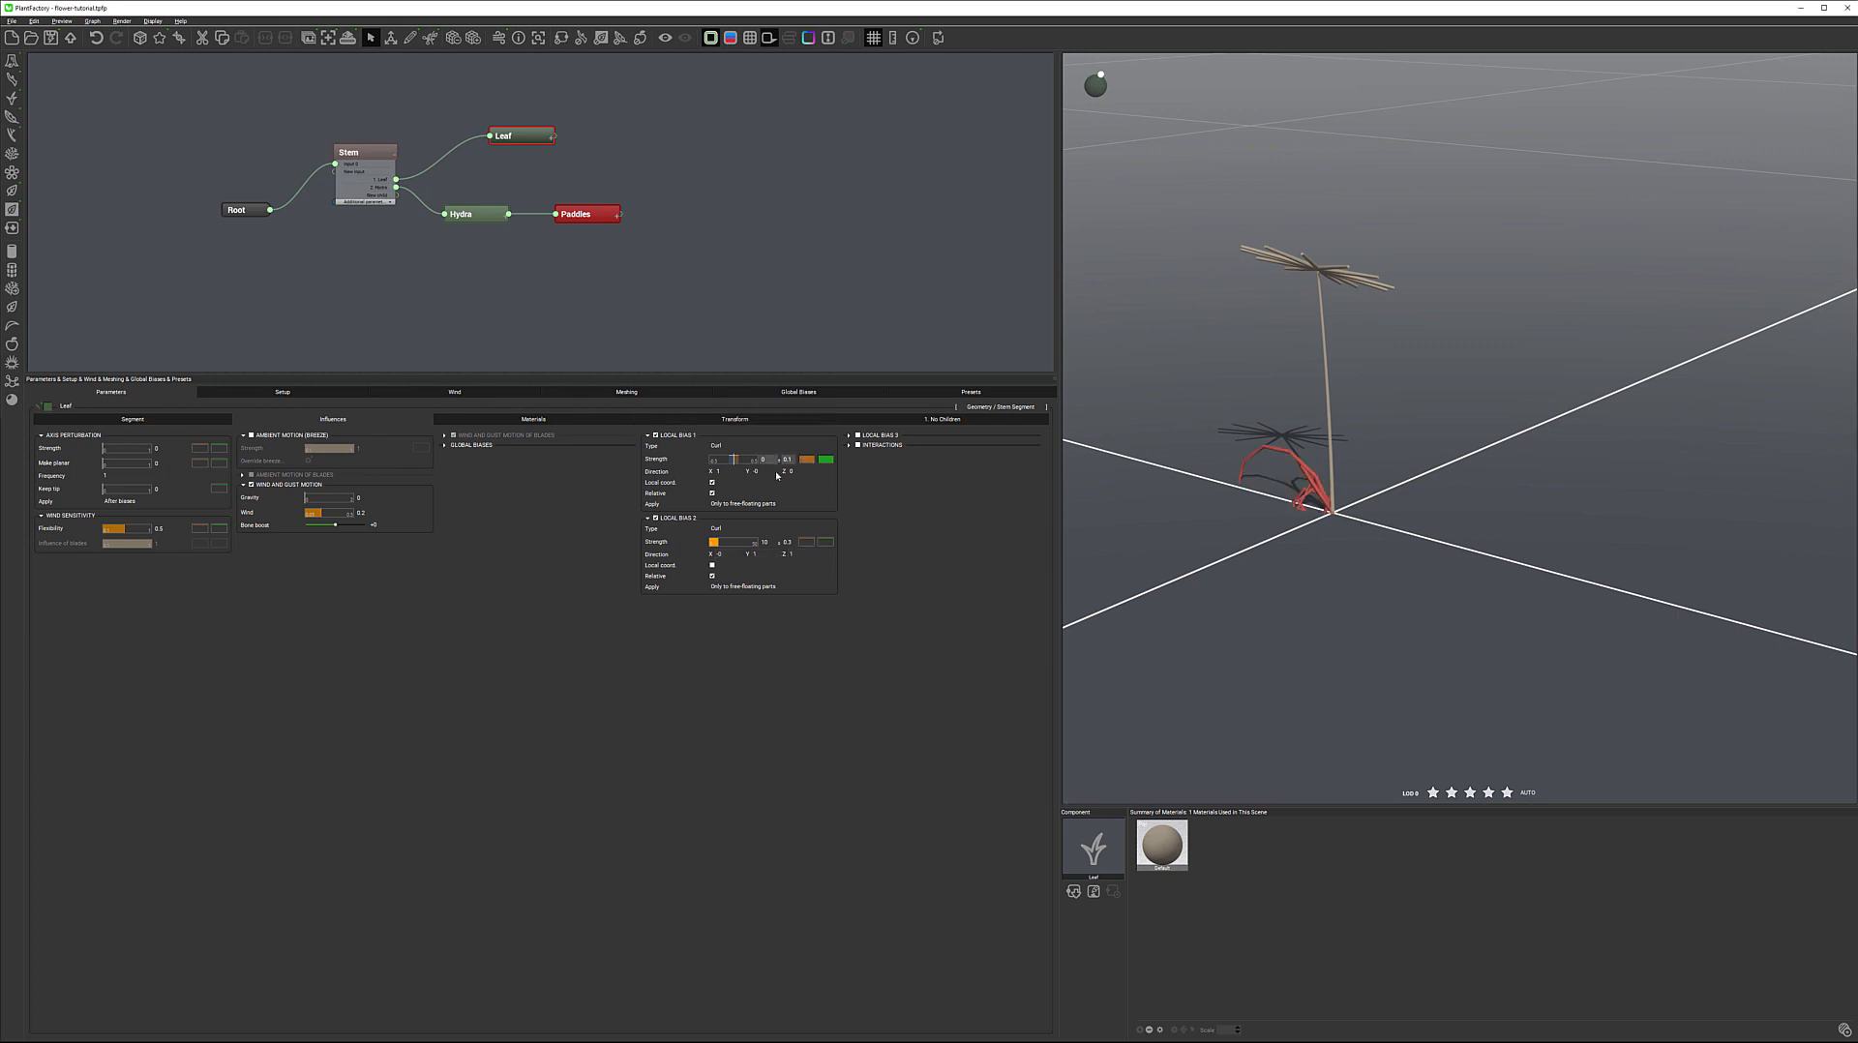
# Try an X direction of 10 for Local Bias 2, and set both its X and Y directions to 0
pyautogui.click(732, 555)
pyautogui.write('10')
pyautogui.press('Return')
pyautogui.click(724, 554)
pyautogui.write('0')
pyautogui.press('Return')
pyautogui.click(756, 554)
pyautogui.write('0')
pyautogui.press('Return')
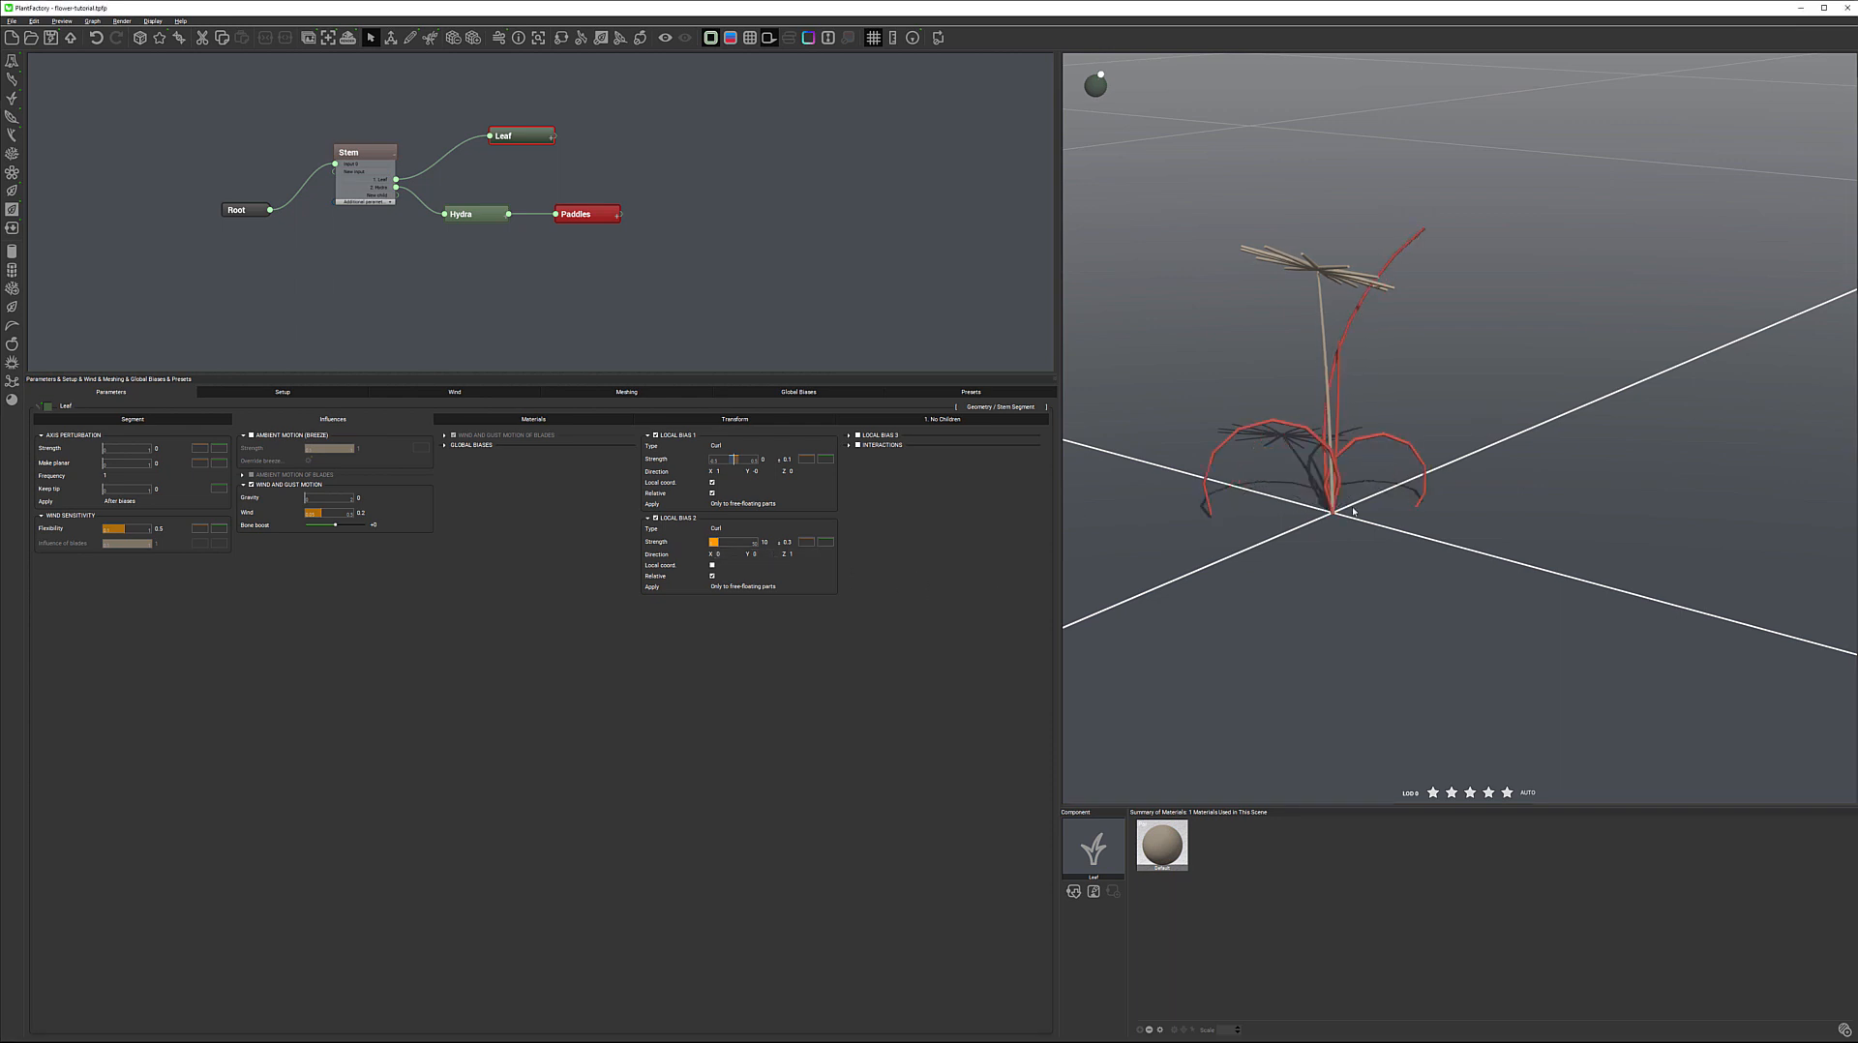
# Try the Swirl and Attractor types for Local Bias 2 and return it to Direction
pyautogui.click(785, 529)
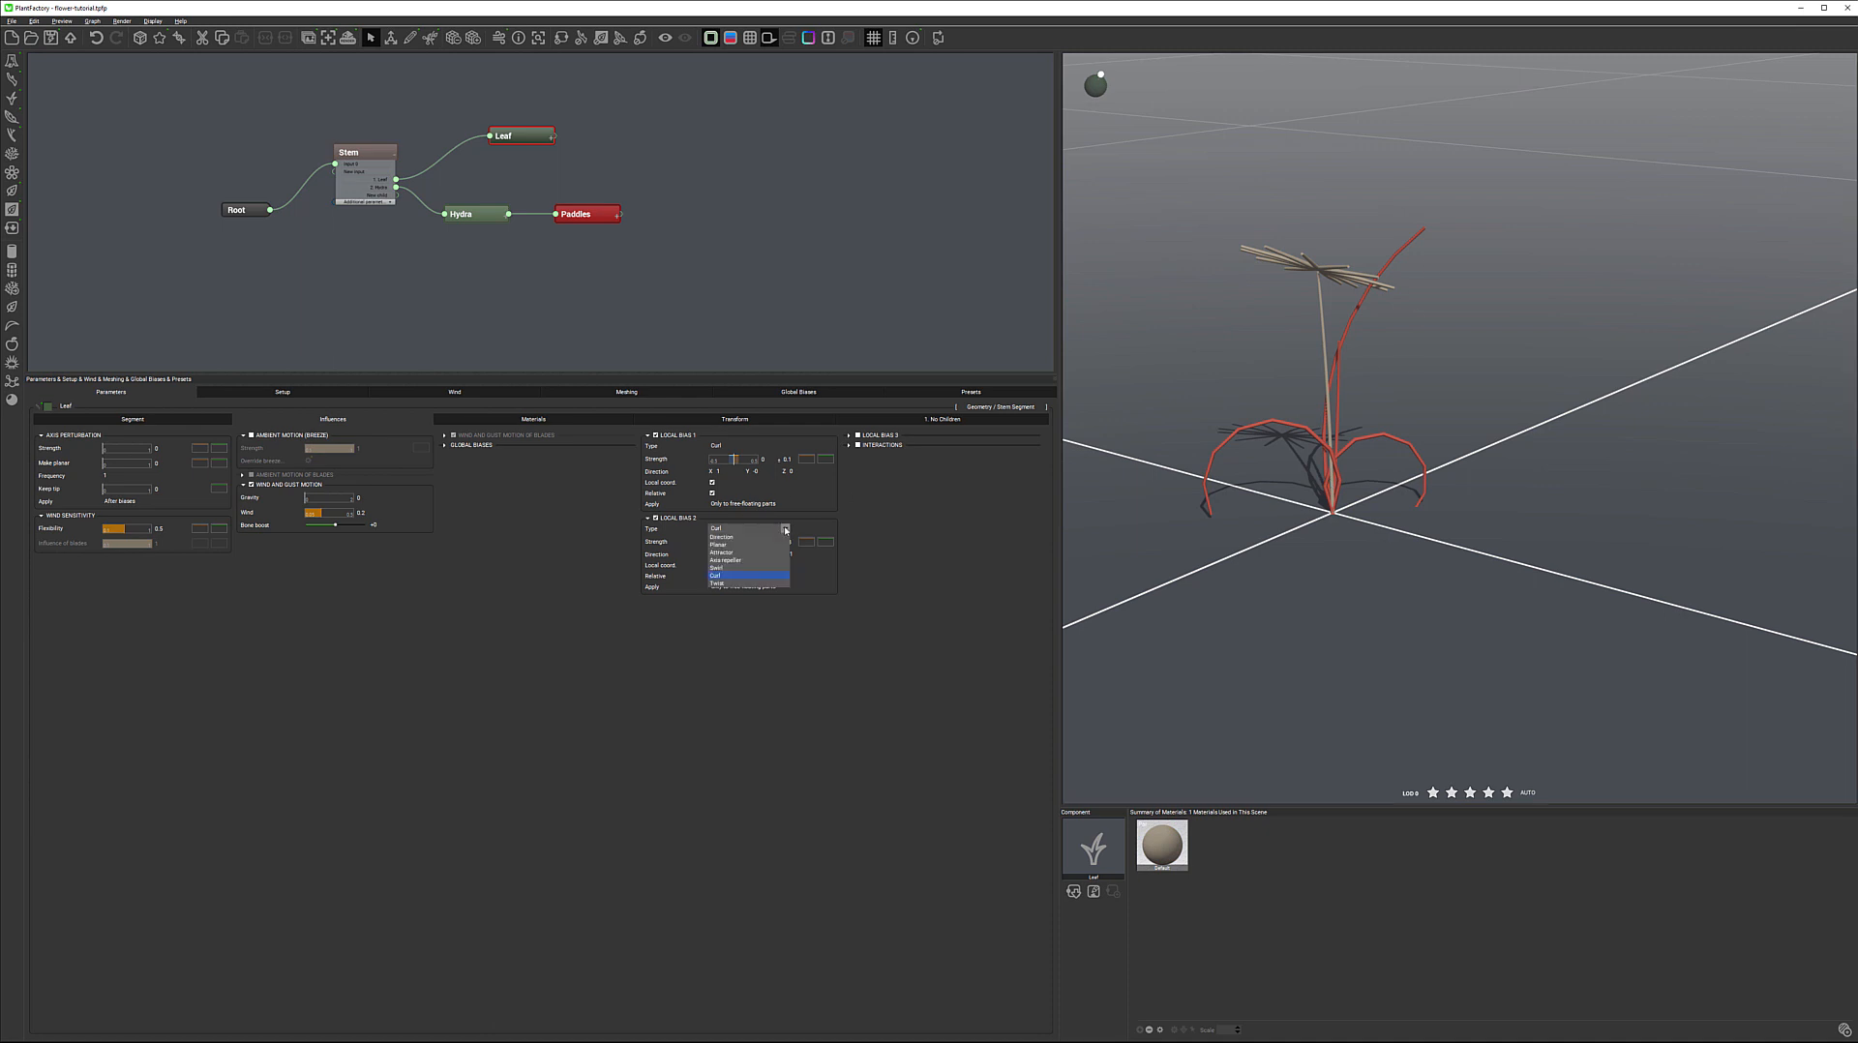
pyautogui.click(745, 571)
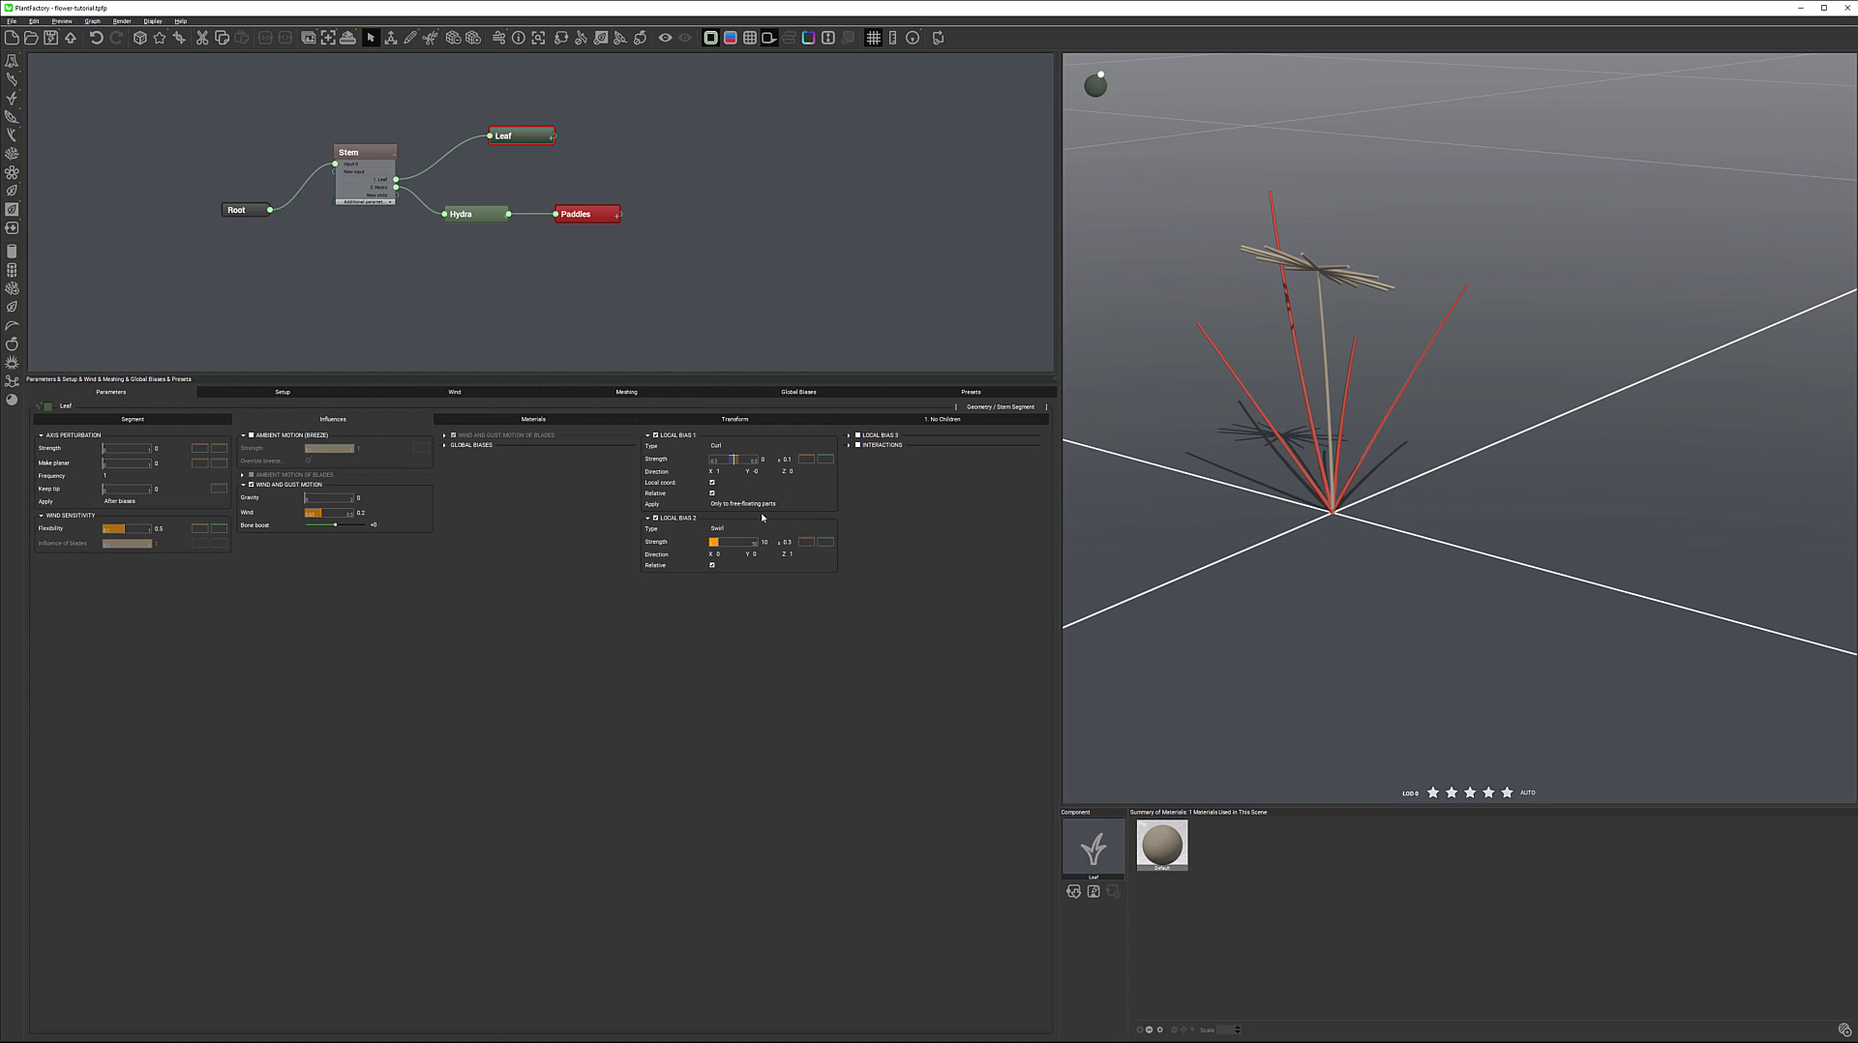
pyautogui.click(785, 529)
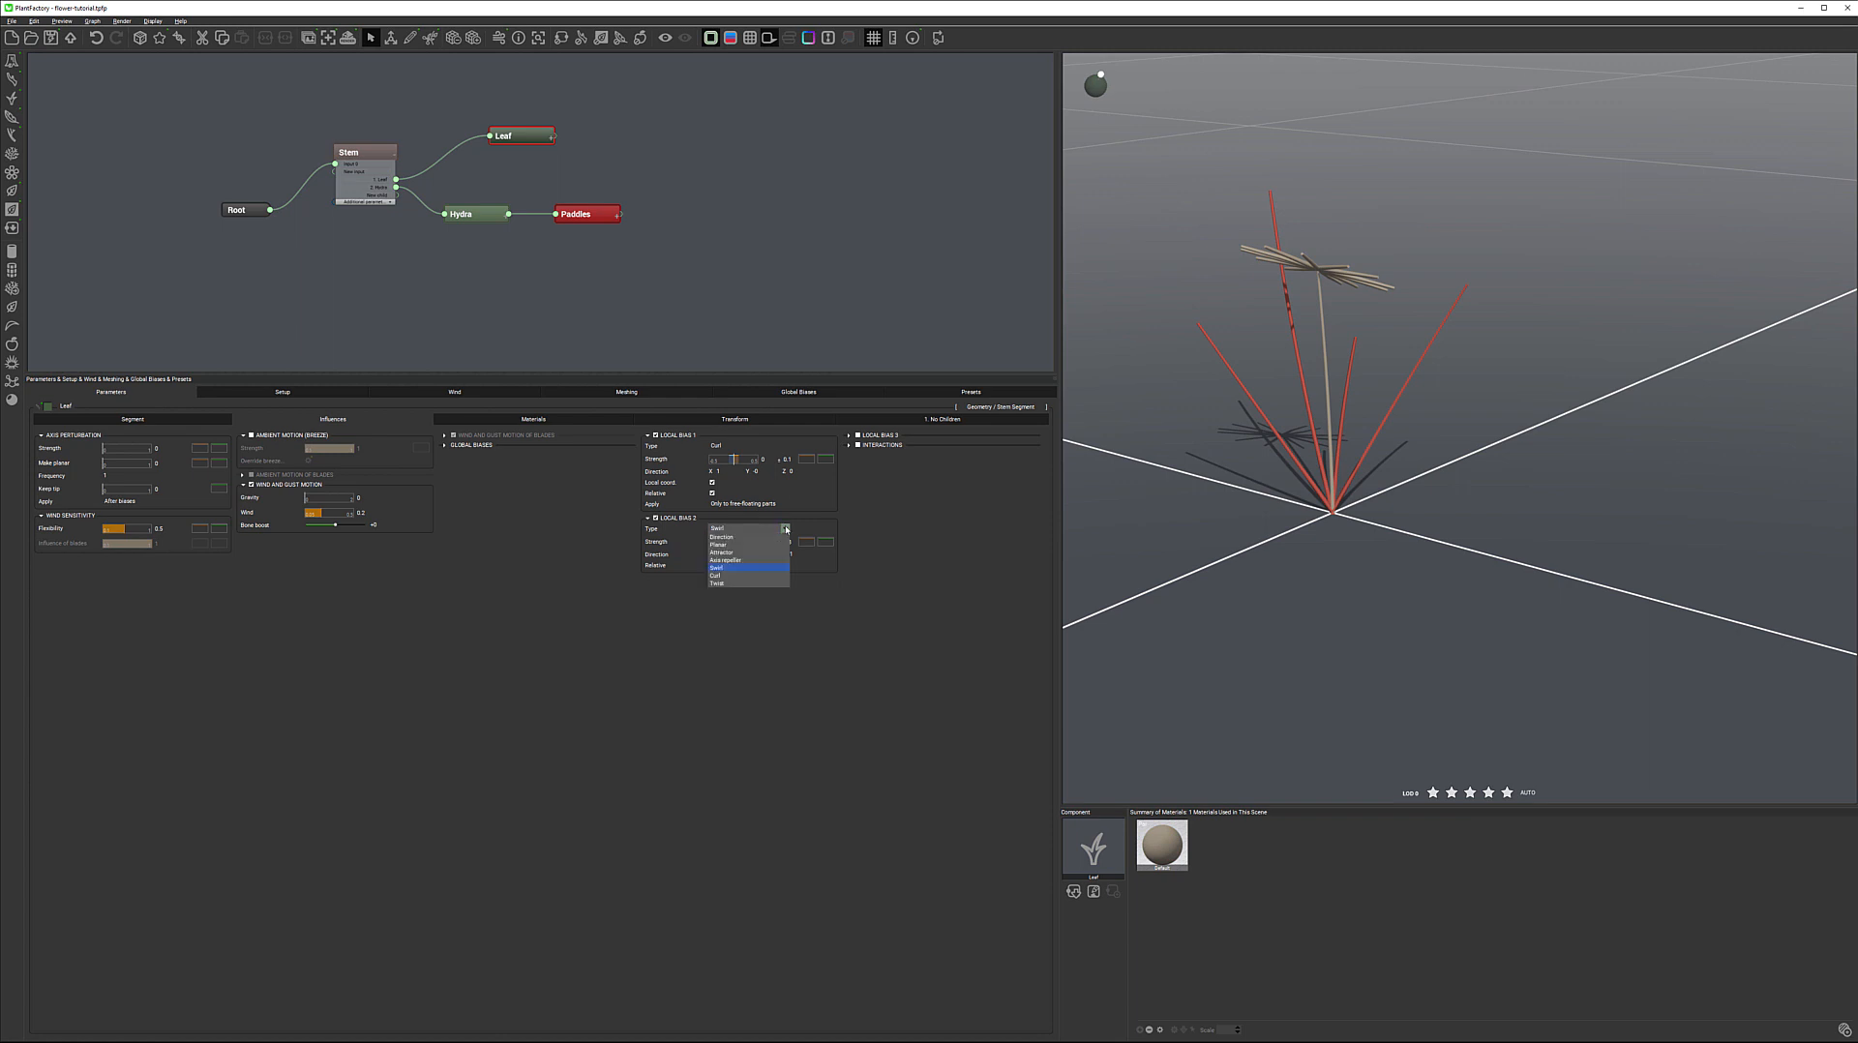
pyautogui.click(740, 552)
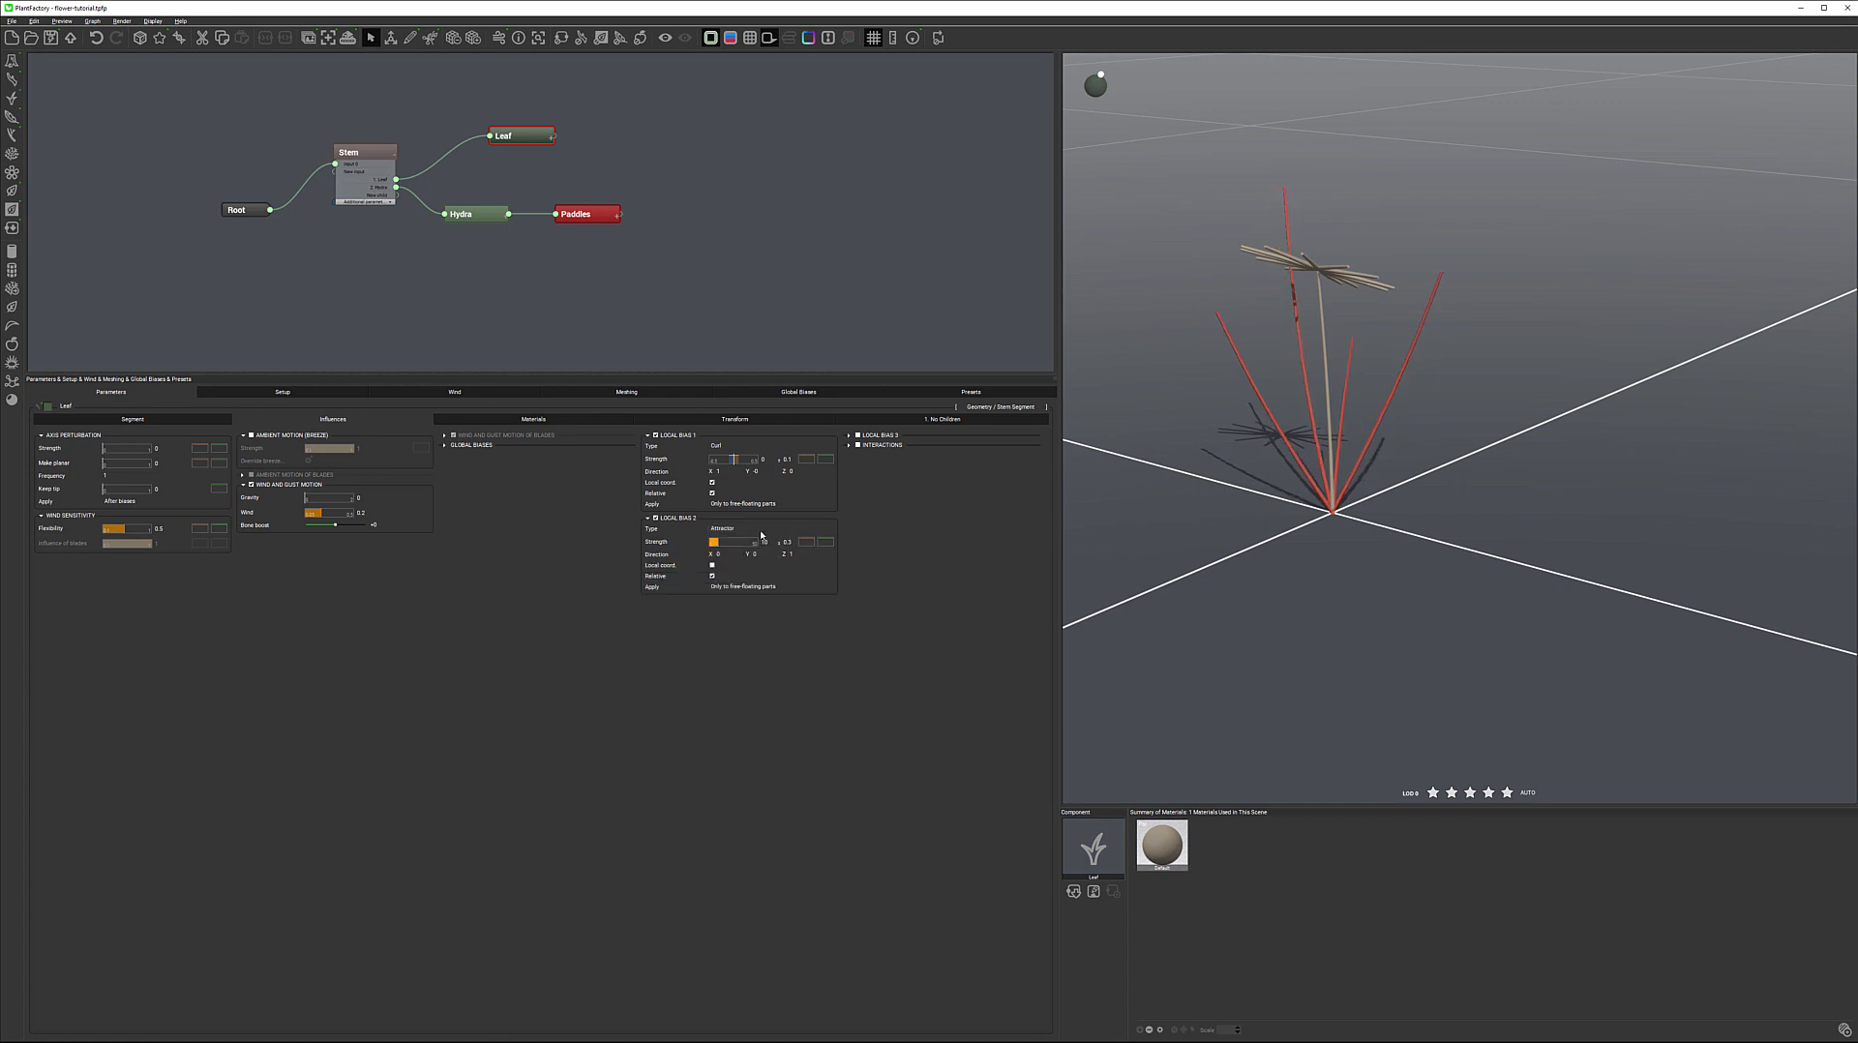
pyautogui.click(784, 528)
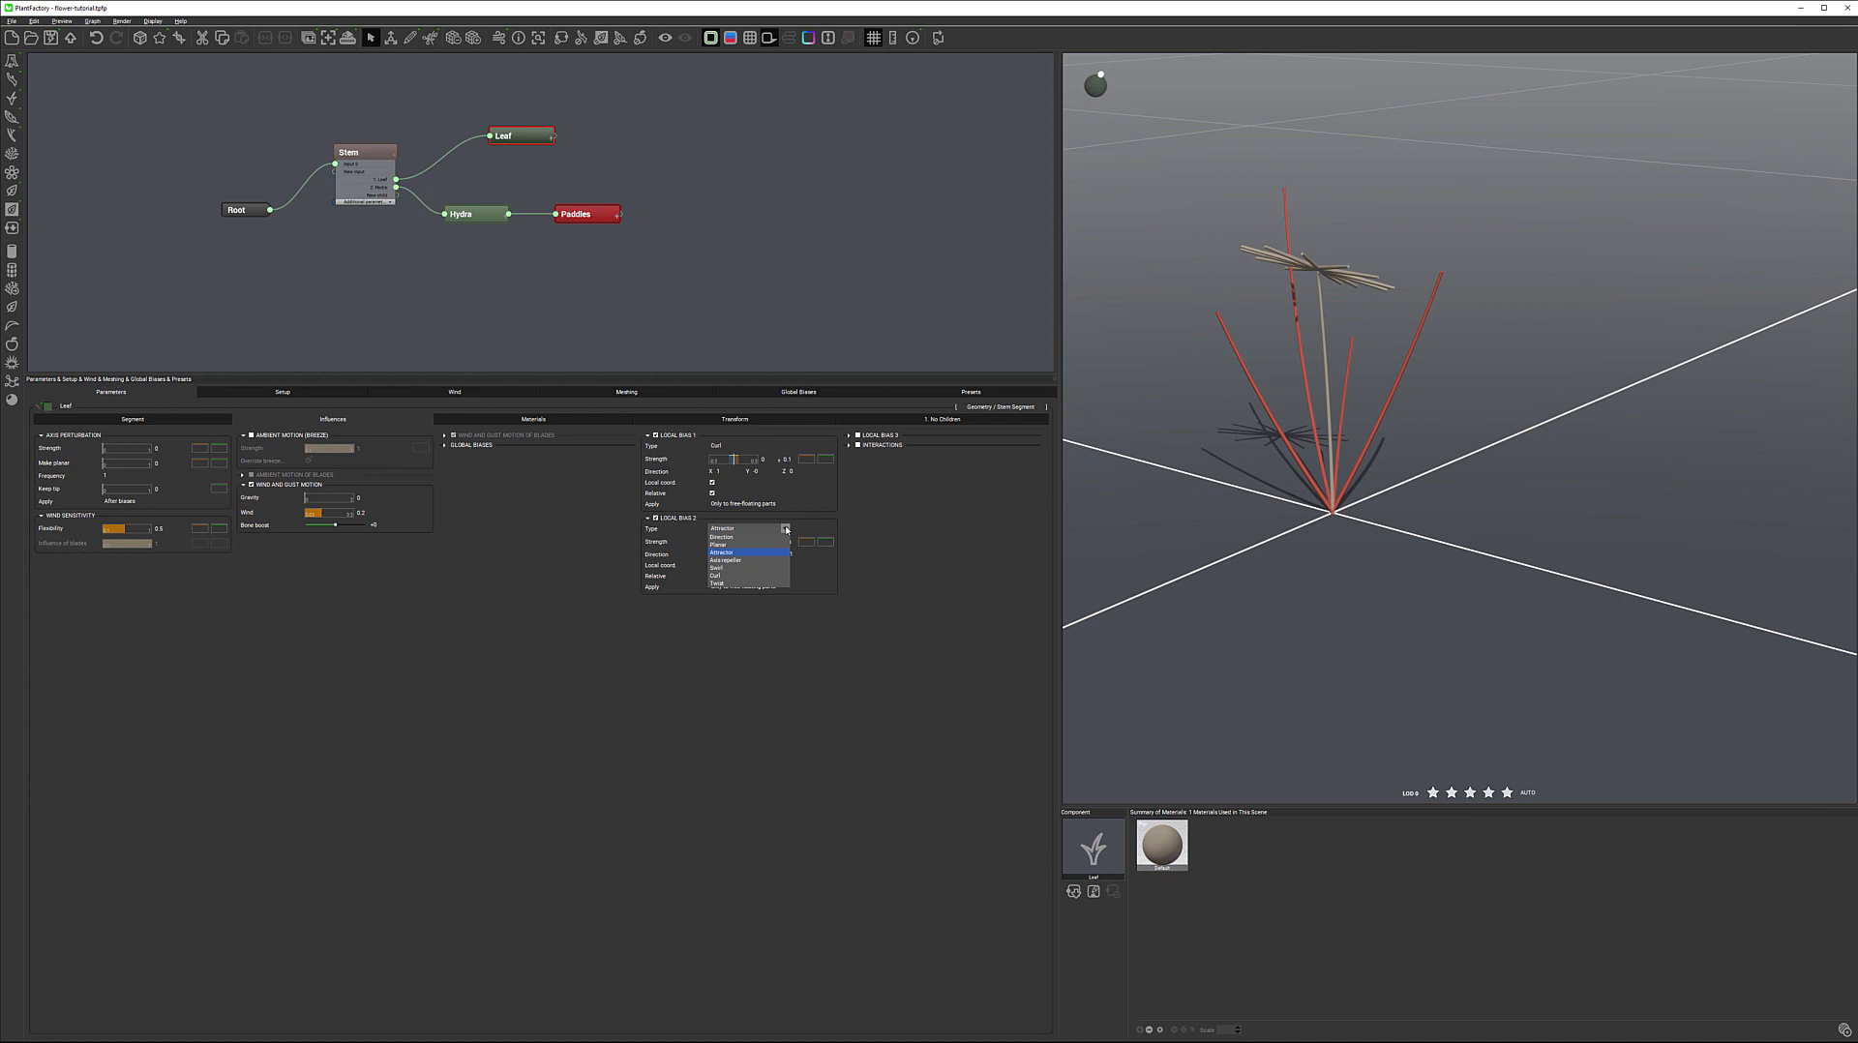
pyautogui.click(747, 538)
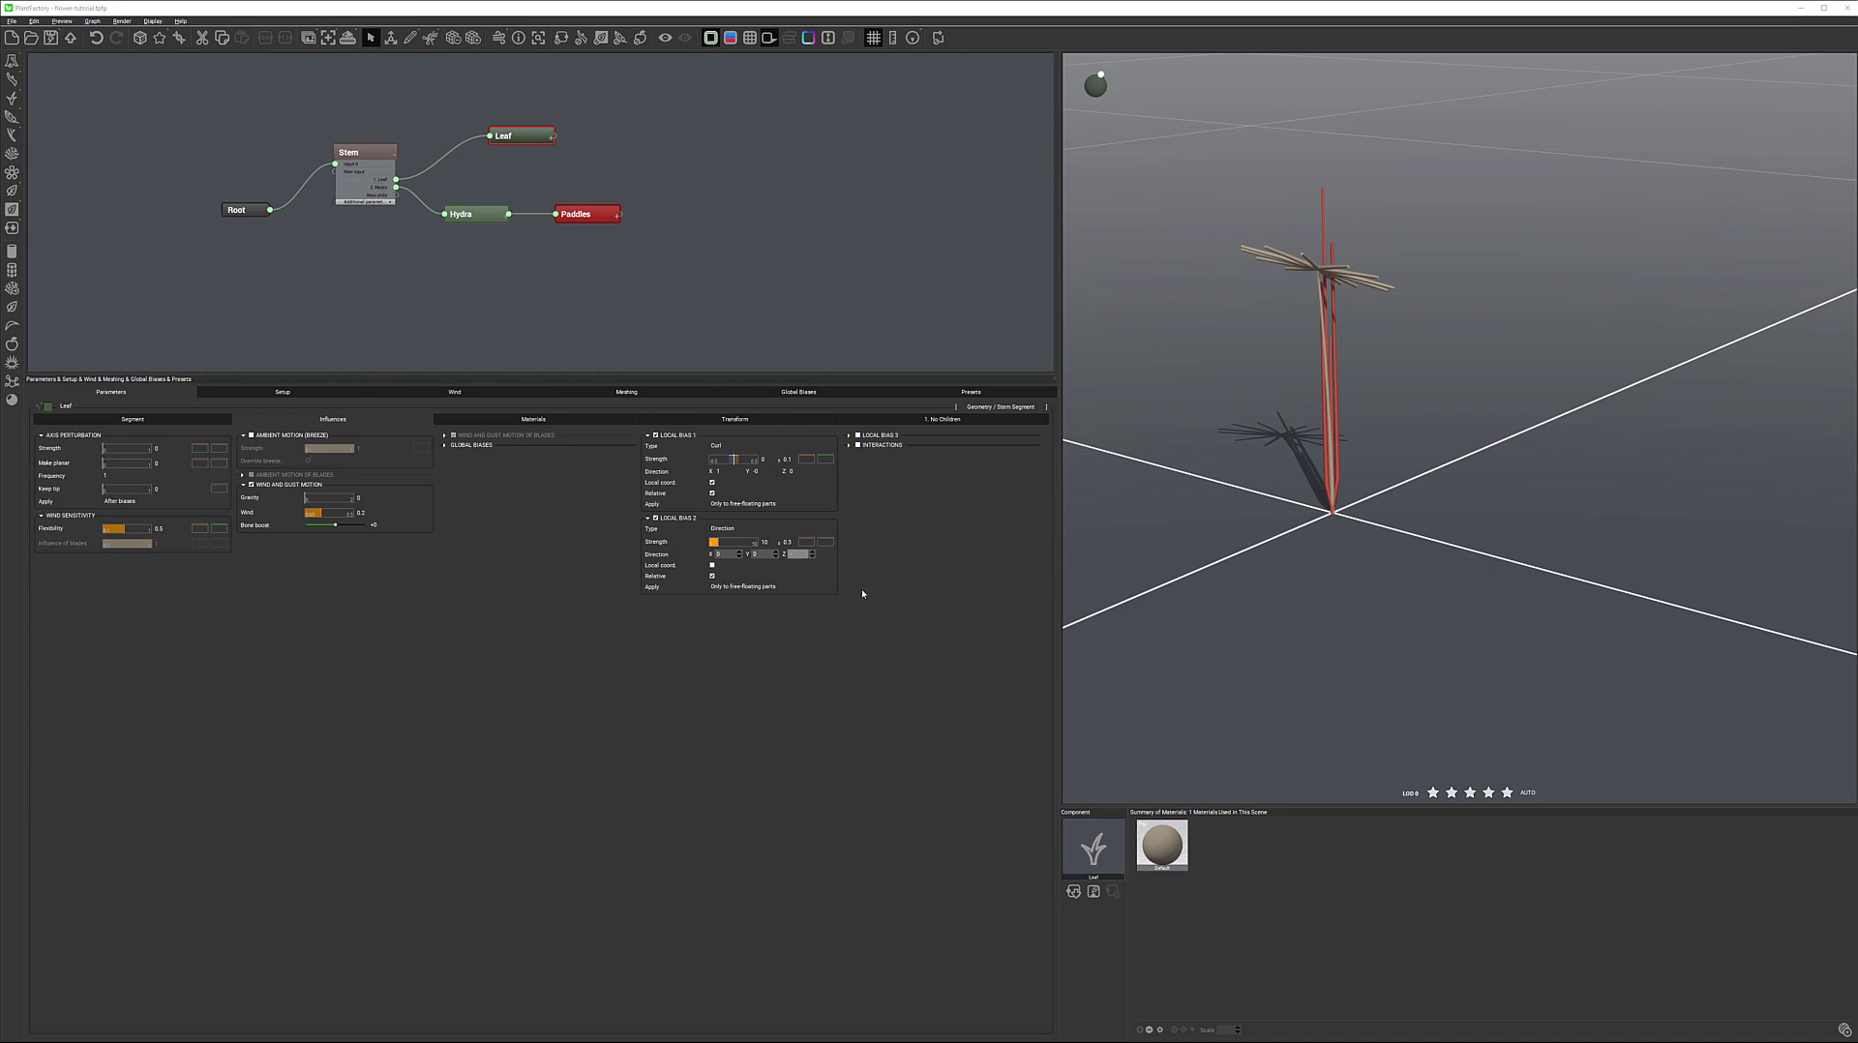
# Set the Z direction of the leaves' Local Bias 2 to -1 and its strength to 0.5
pyautogui.press('Return')
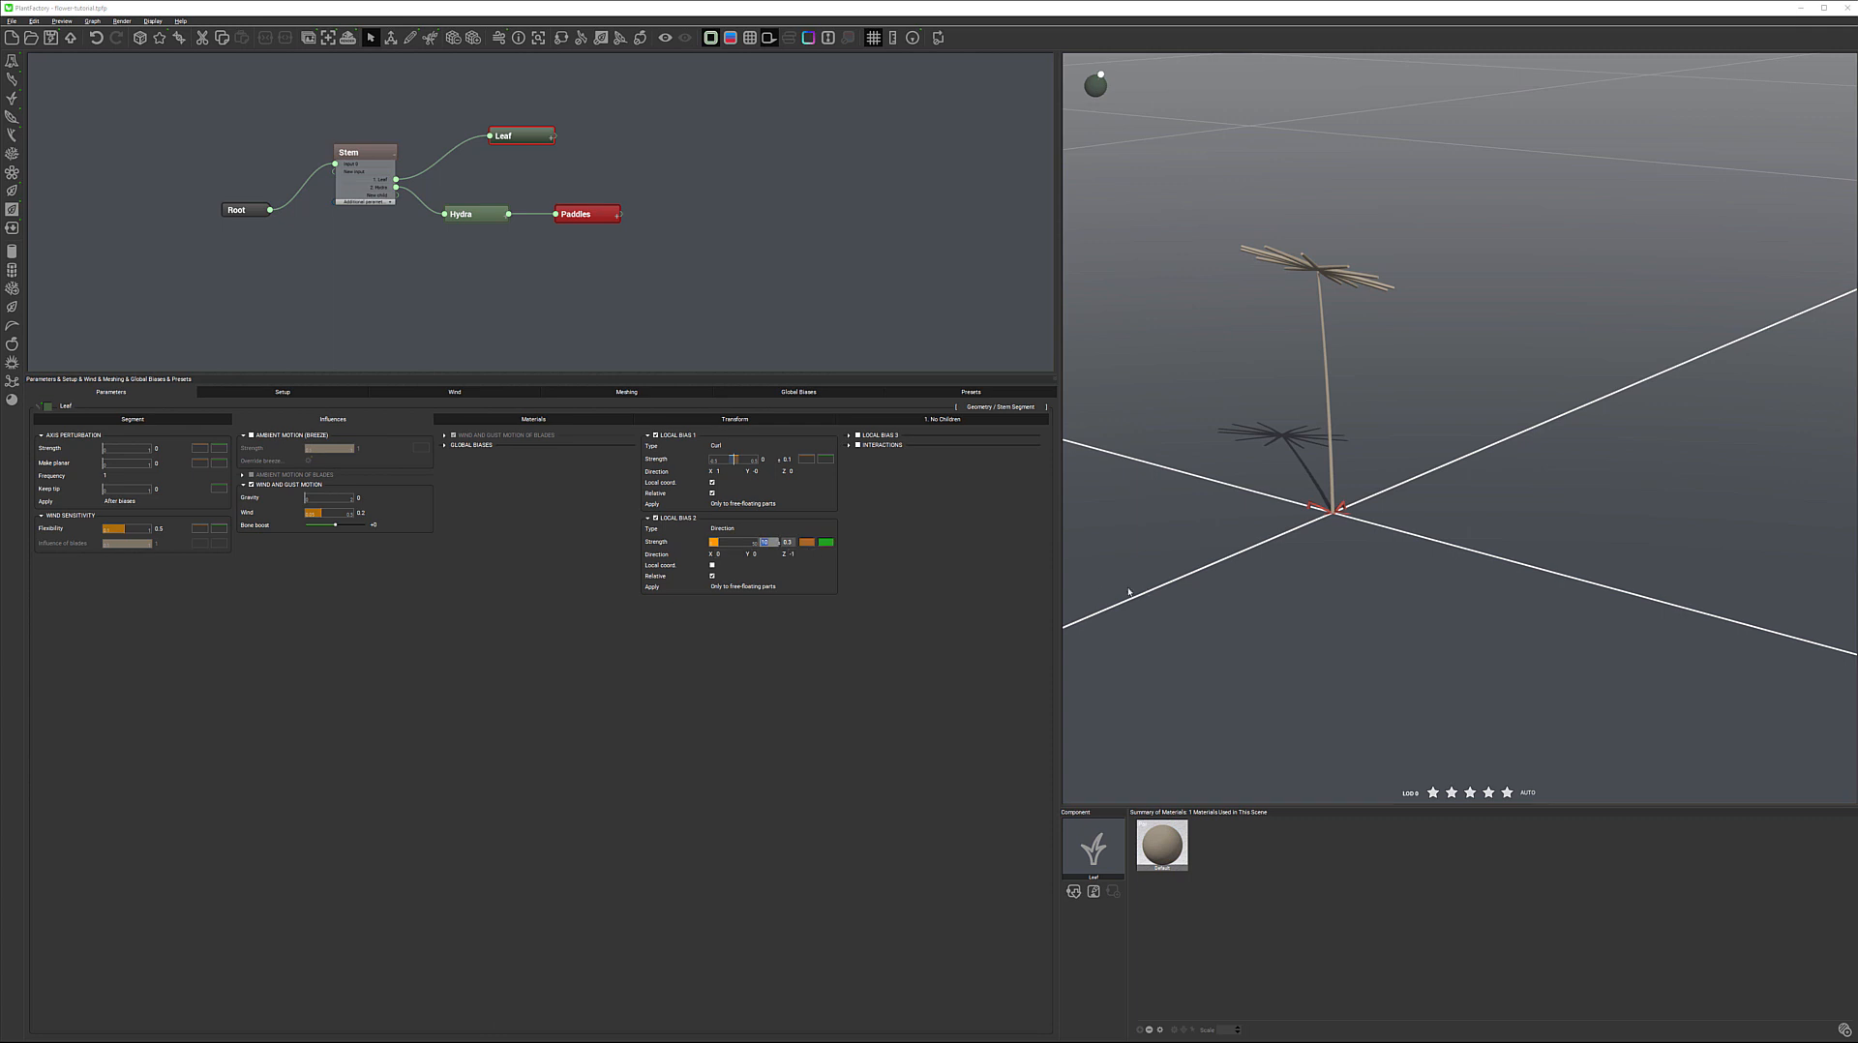
pyautogui.write('.5')
pyautogui.press('Return')
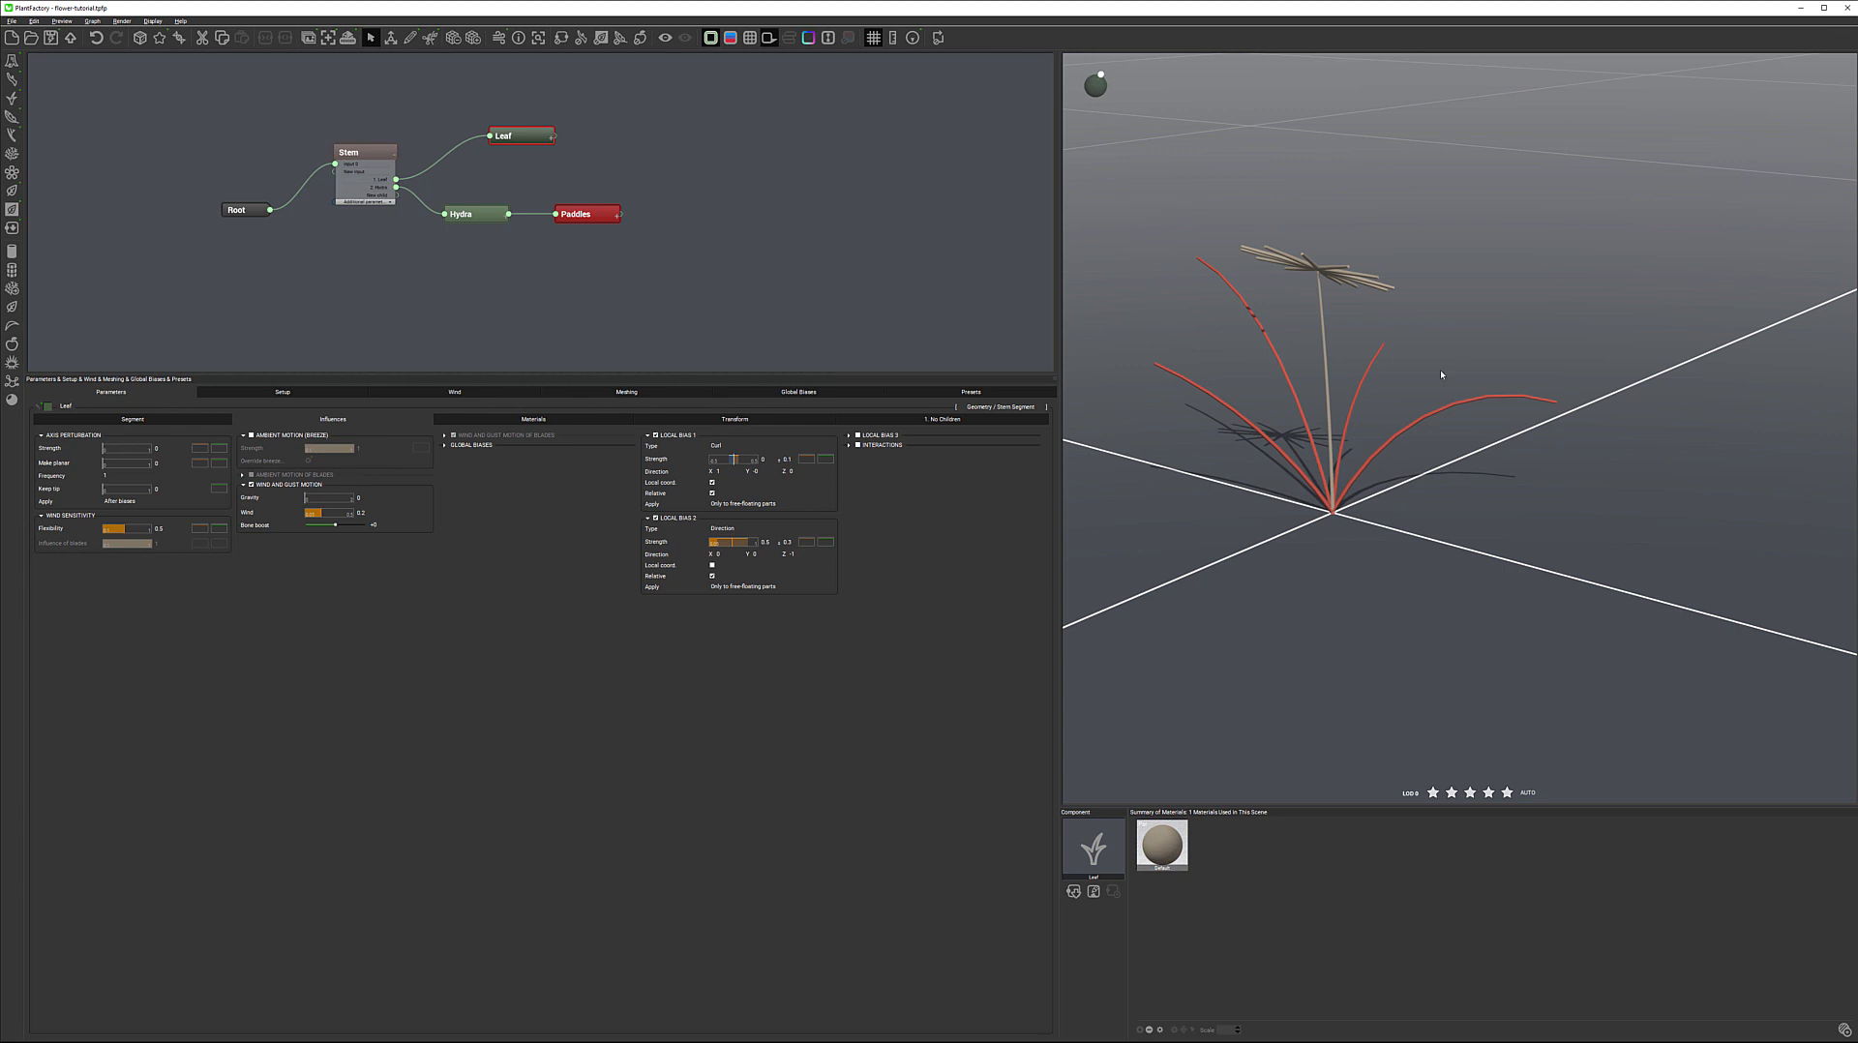
# Enable Blades in the Leaf node's segment parameters
pyautogui.moveTo(1368, 406); pyautogui.dragTo(1507, 396)
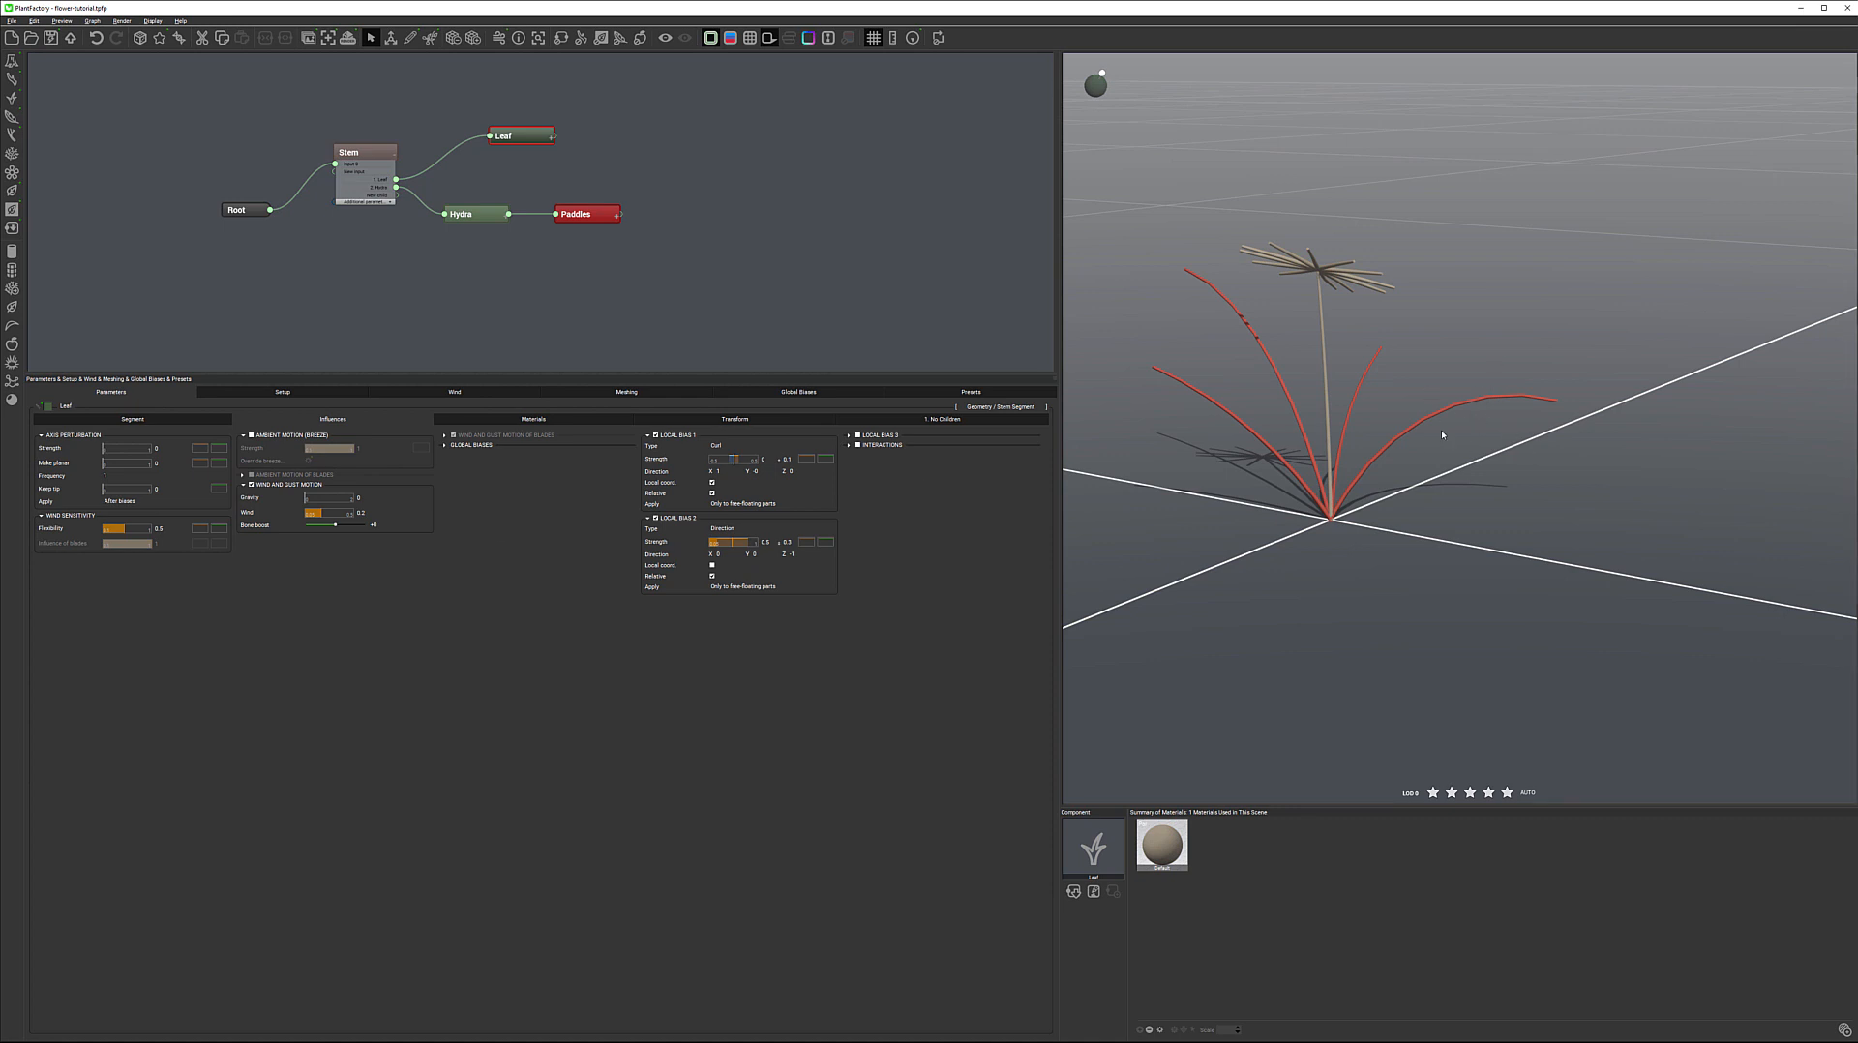
pyautogui.click(129, 423)
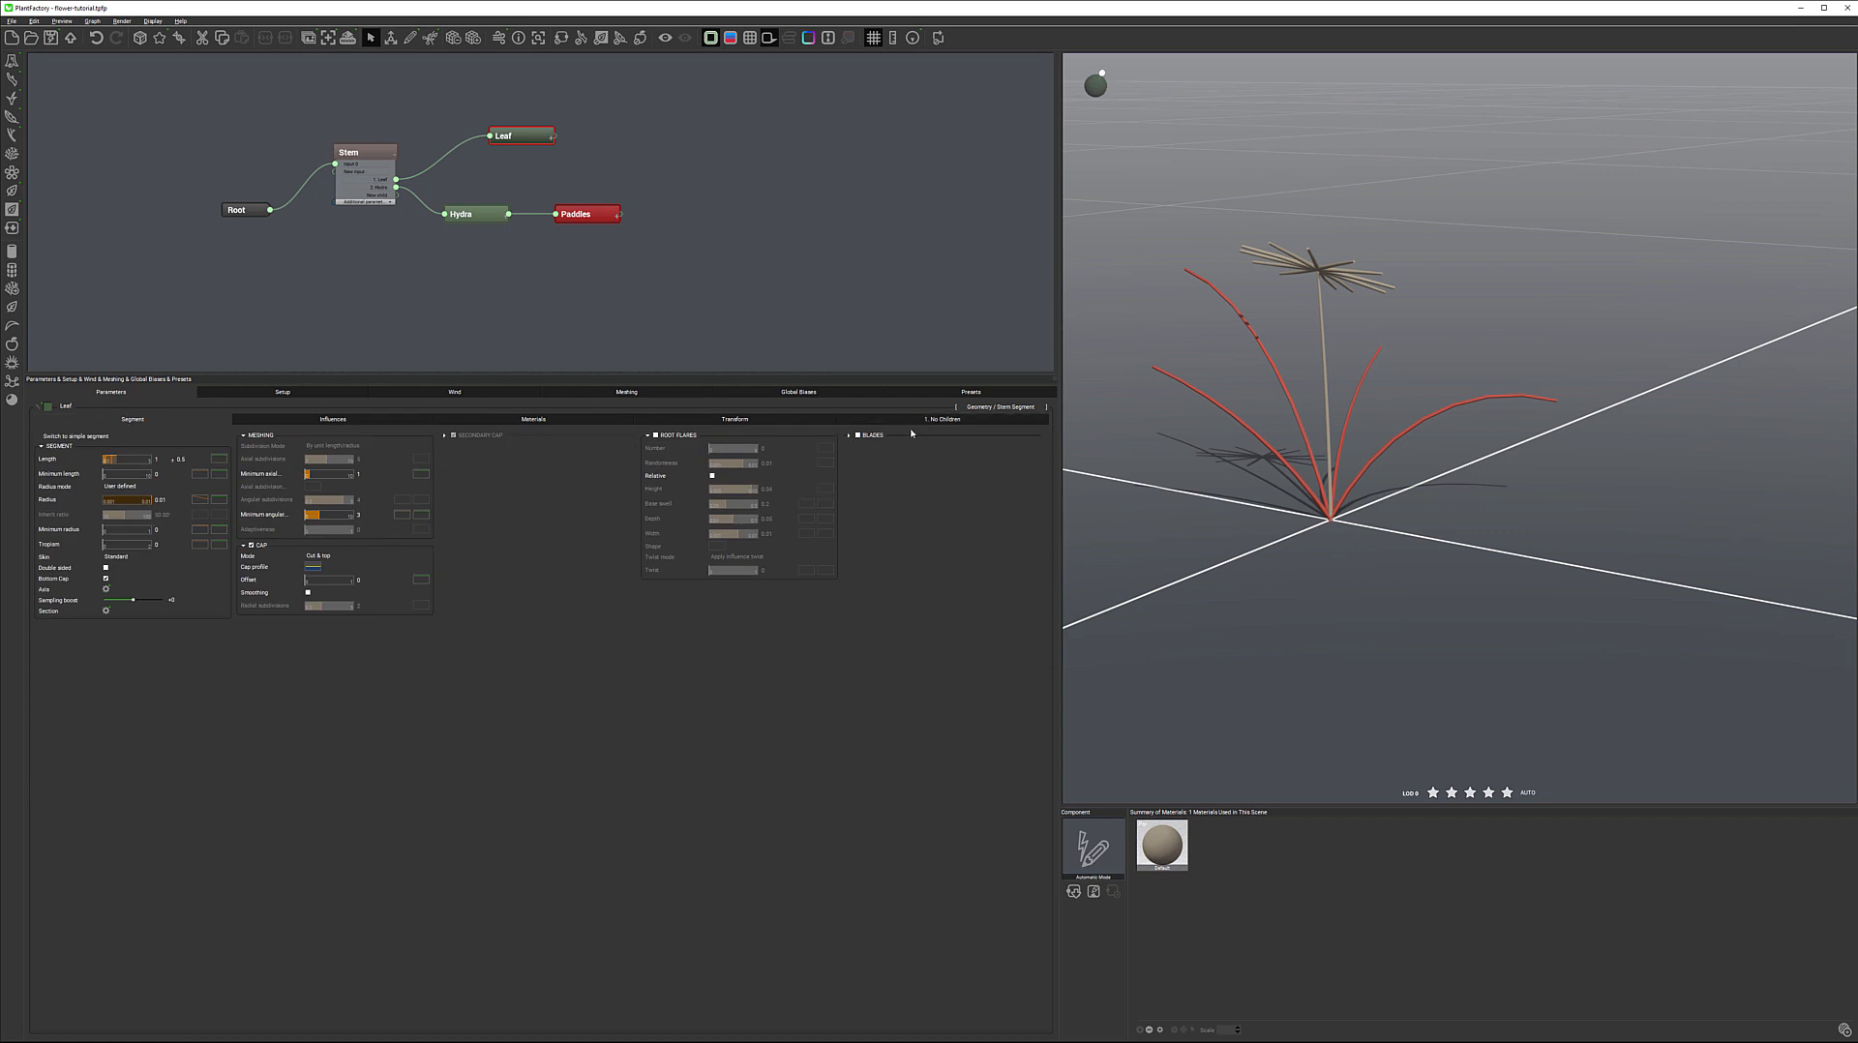
pyautogui.click(849, 436)
pyautogui.click(857, 436)
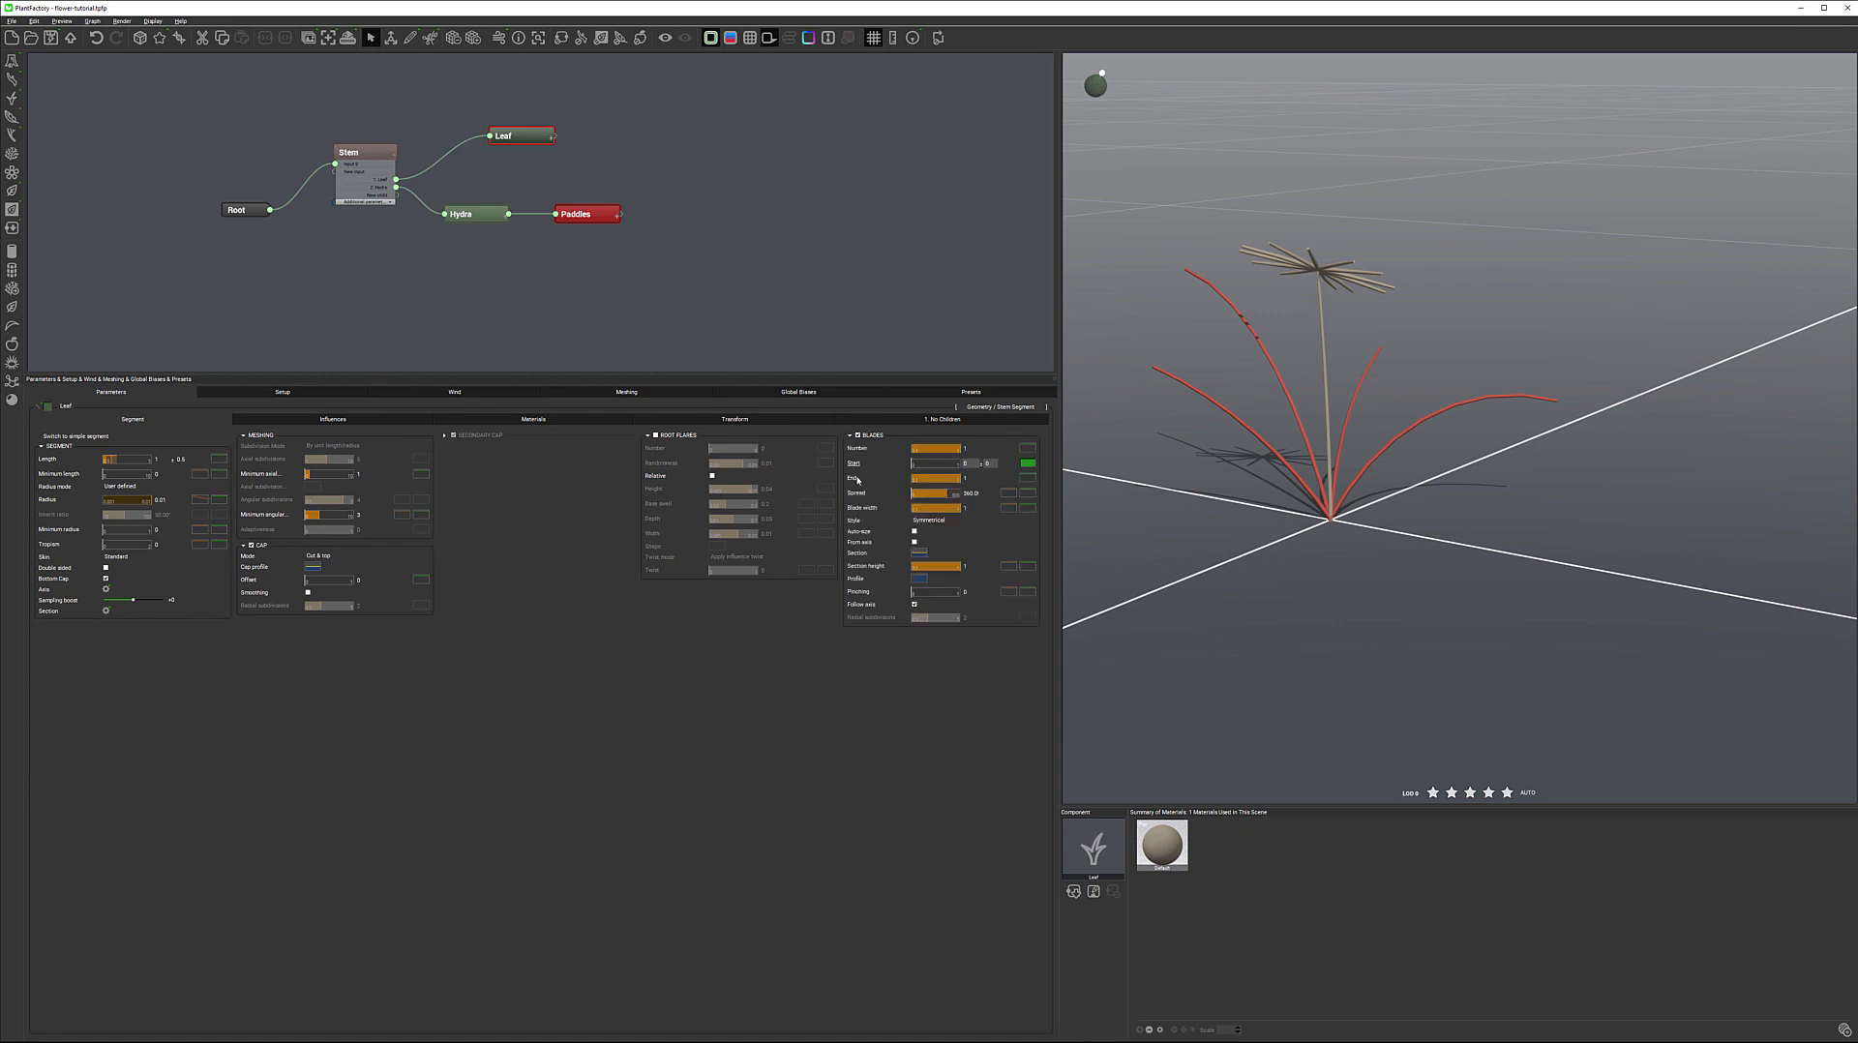
pyautogui.moveTo(1536, 352)
pyautogui.mouseDown(button='right')
pyautogui.moveTo(1327, 369)
pyautogui.moveTo(1410, 349)
pyautogui.moveTo(1553, 377)
pyautogui.moveTo(1551, 401)
pyautogui.moveTo(1527, 388)
pyautogui.mouseUp(button='right')
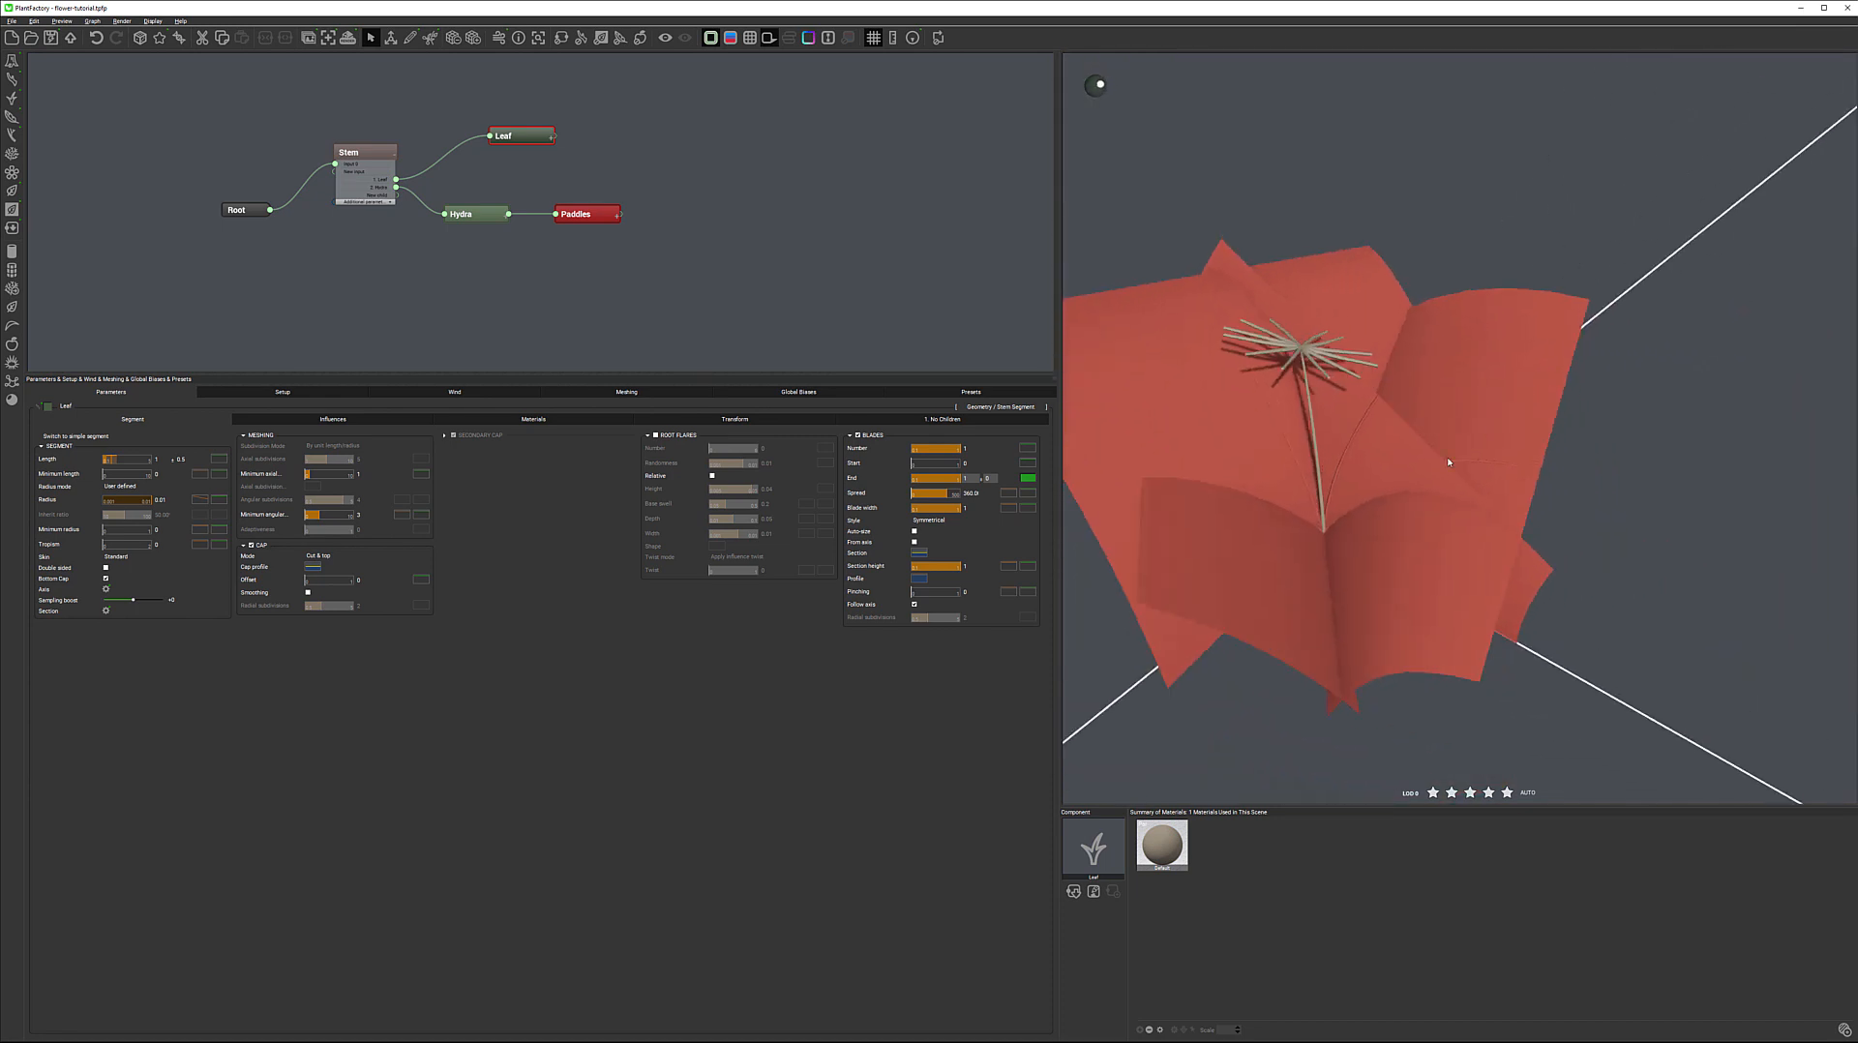
# Try 2 blades per leaf and return the number of blades to 1
pyautogui.click(963, 448)
pyautogui.write('2')
pyautogui.press('Return')
pyautogui.click(966, 448)
pyautogui.write('1')
pyautogui.press('Return')
# Try a descending function-of-parent curve on the blades' End value, and discard it
pyautogui.click(1027, 479)
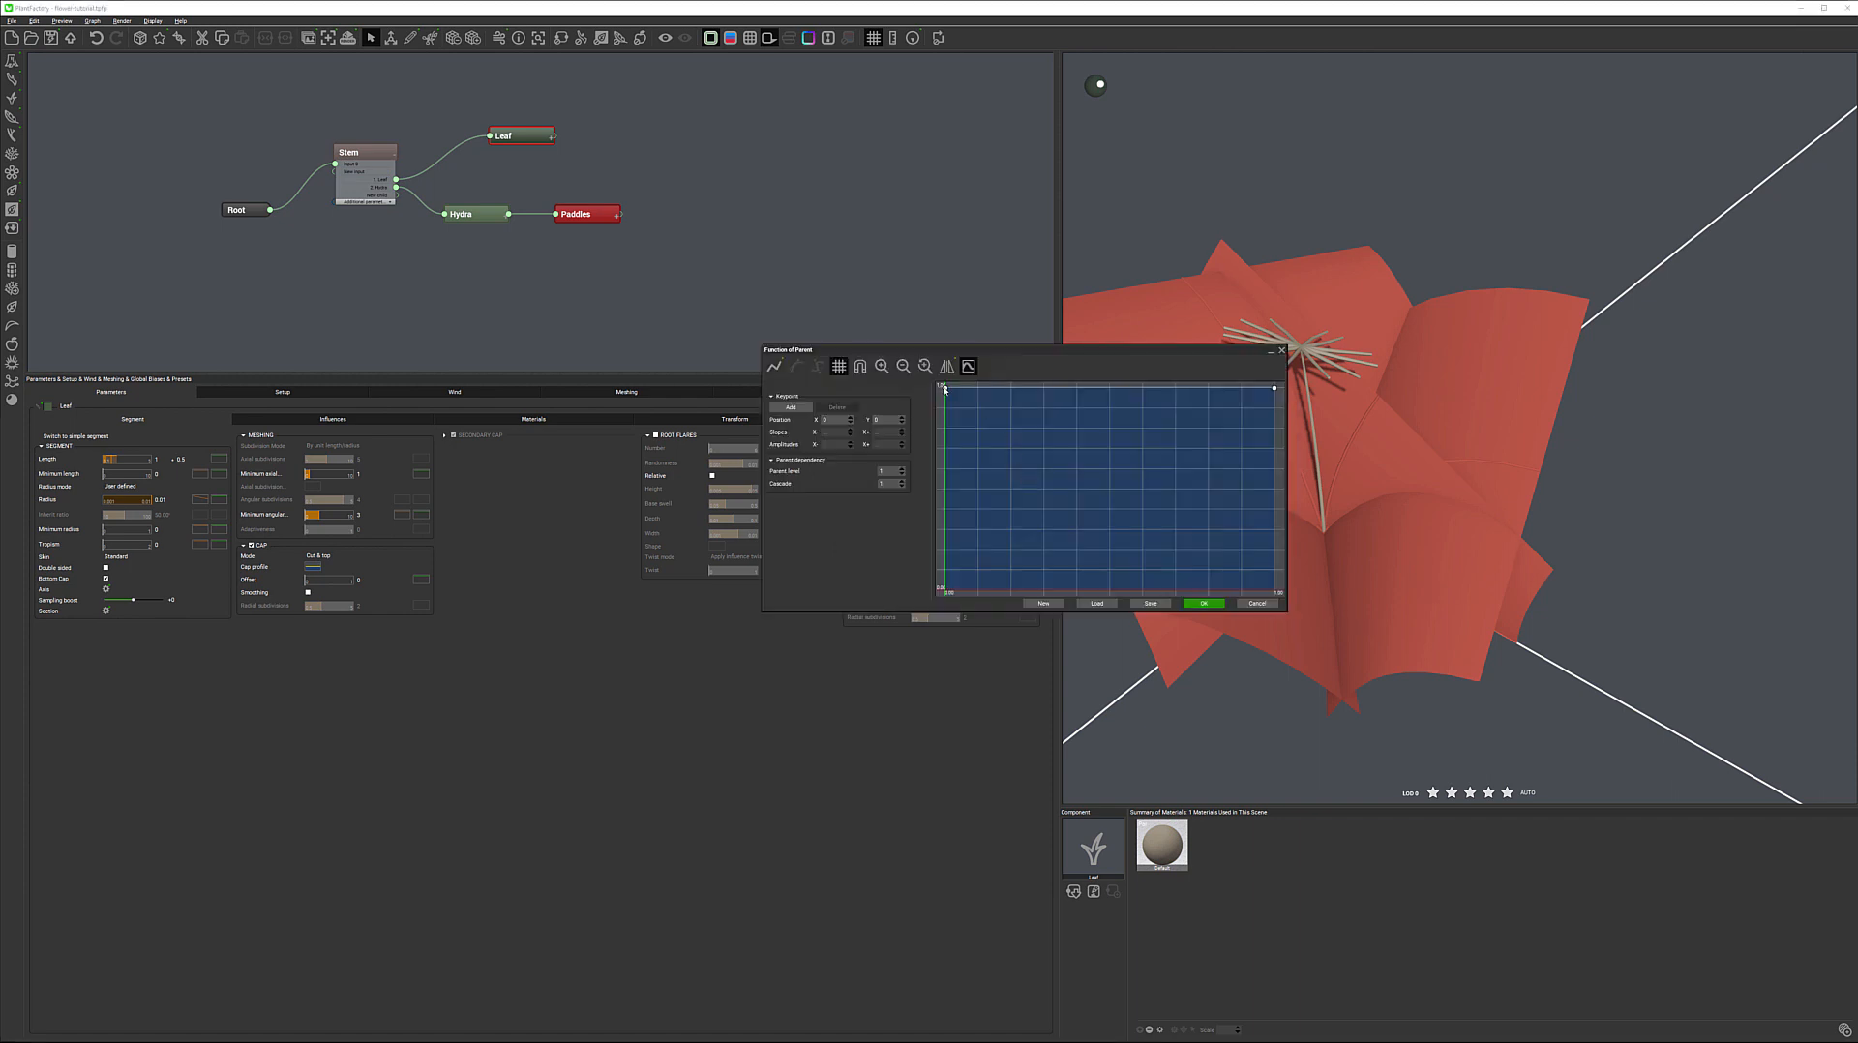
pyautogui.moveTo(1274, 390); pyautogui.dragTo(1274, 559)
pyautogui.moveTo(1191, 357); pyautogui.dragTo(936, 316)
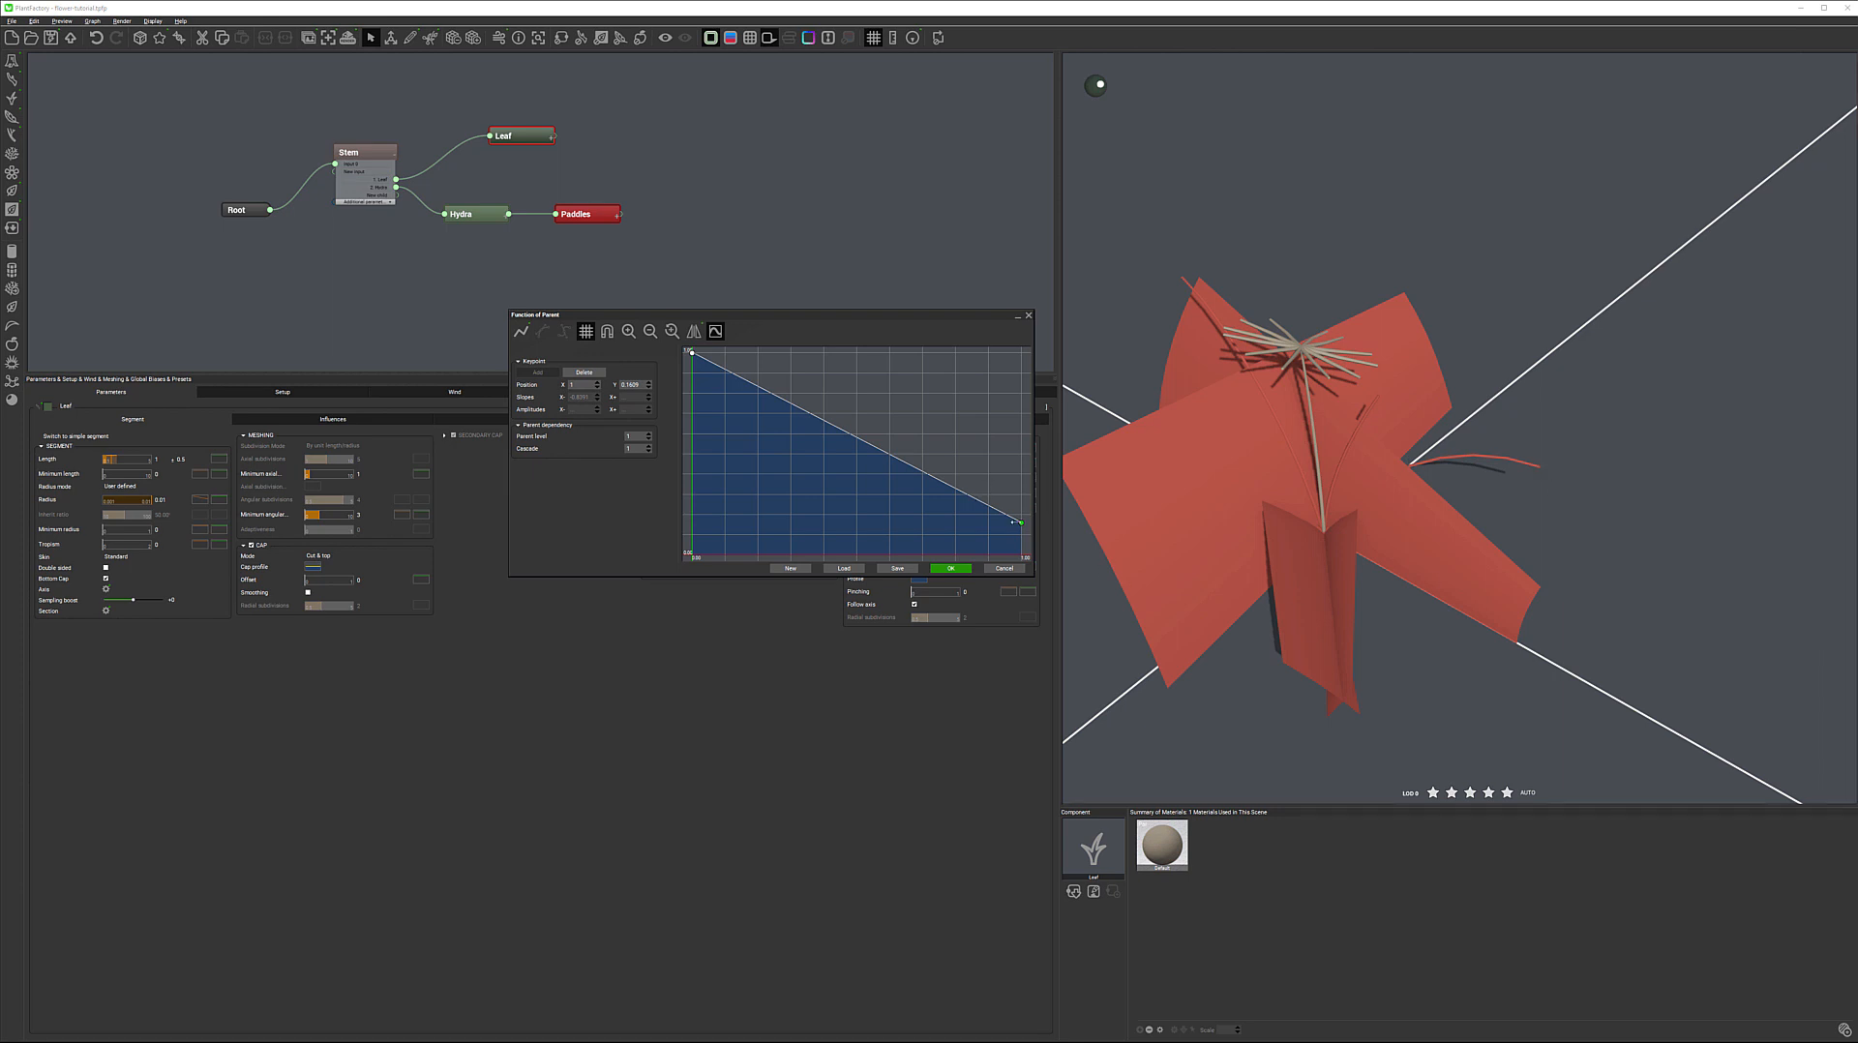
pyautogui.moveTo(1021, 520); pyautogui.dragTo(1022, 353)
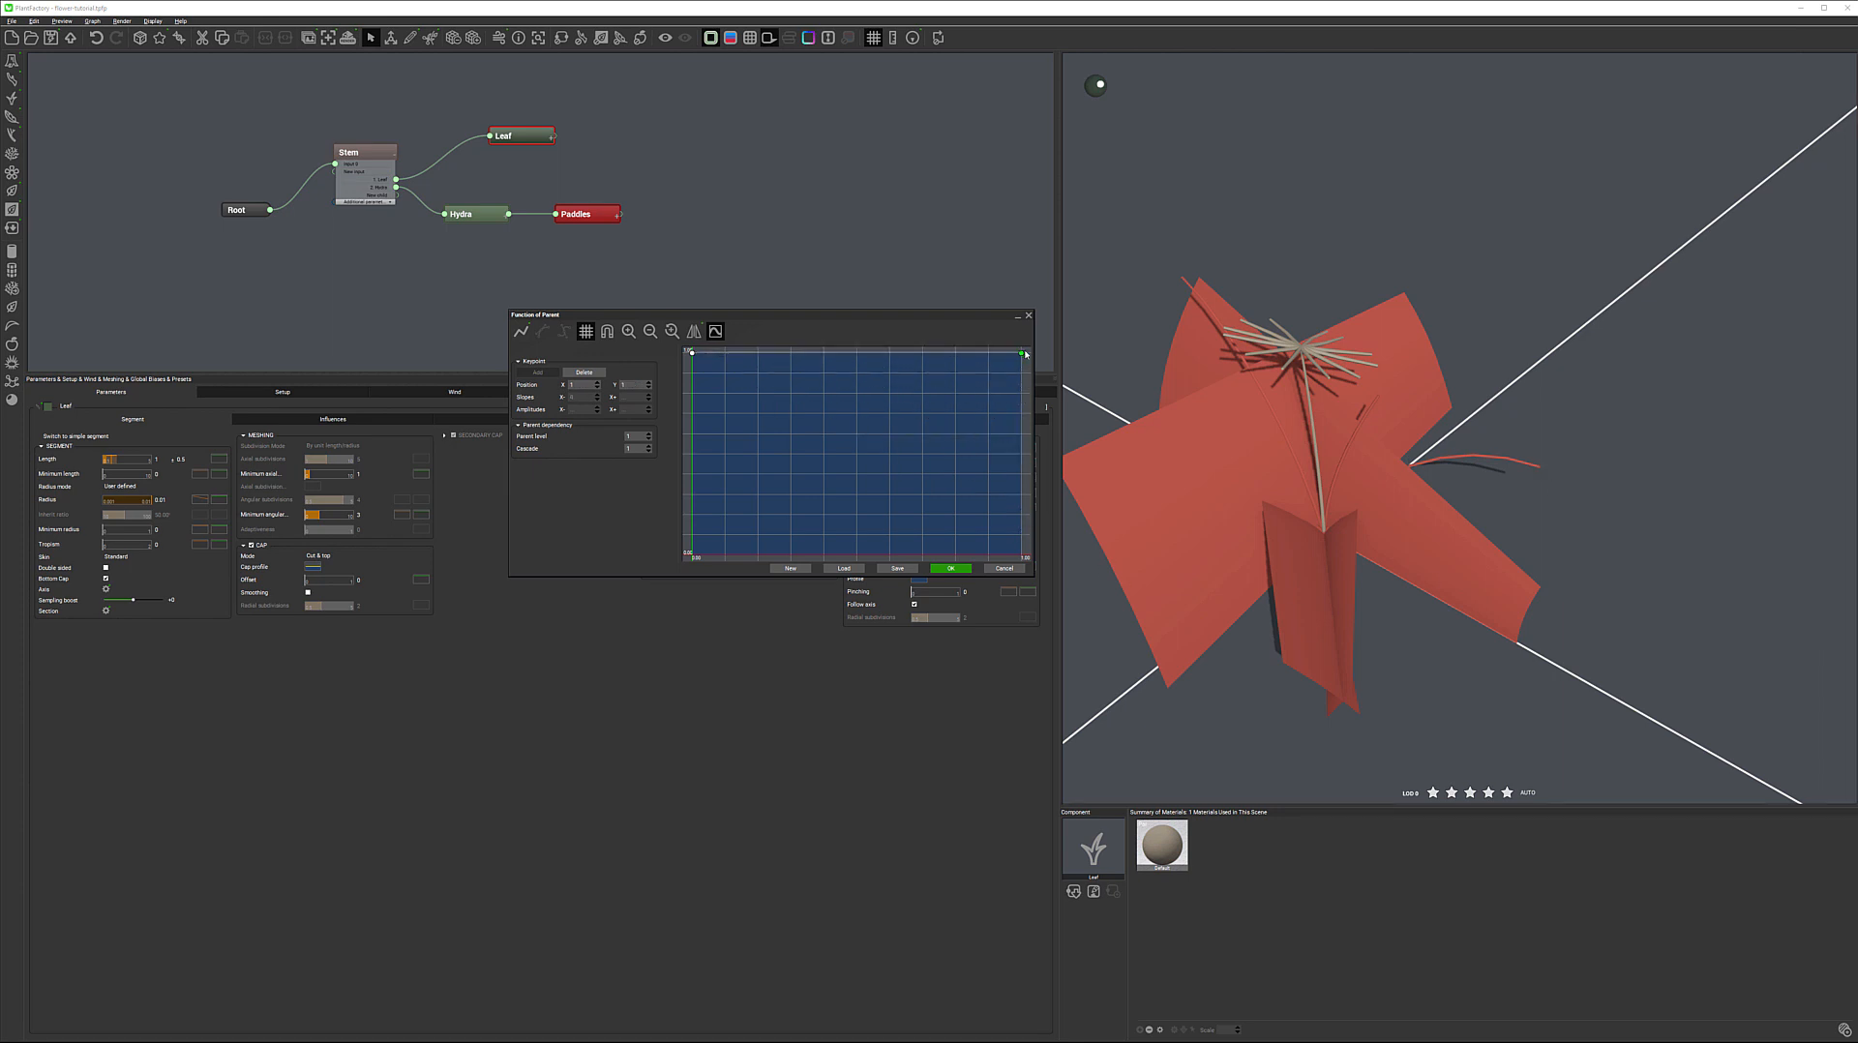
pyautogui.click(1004, 569)
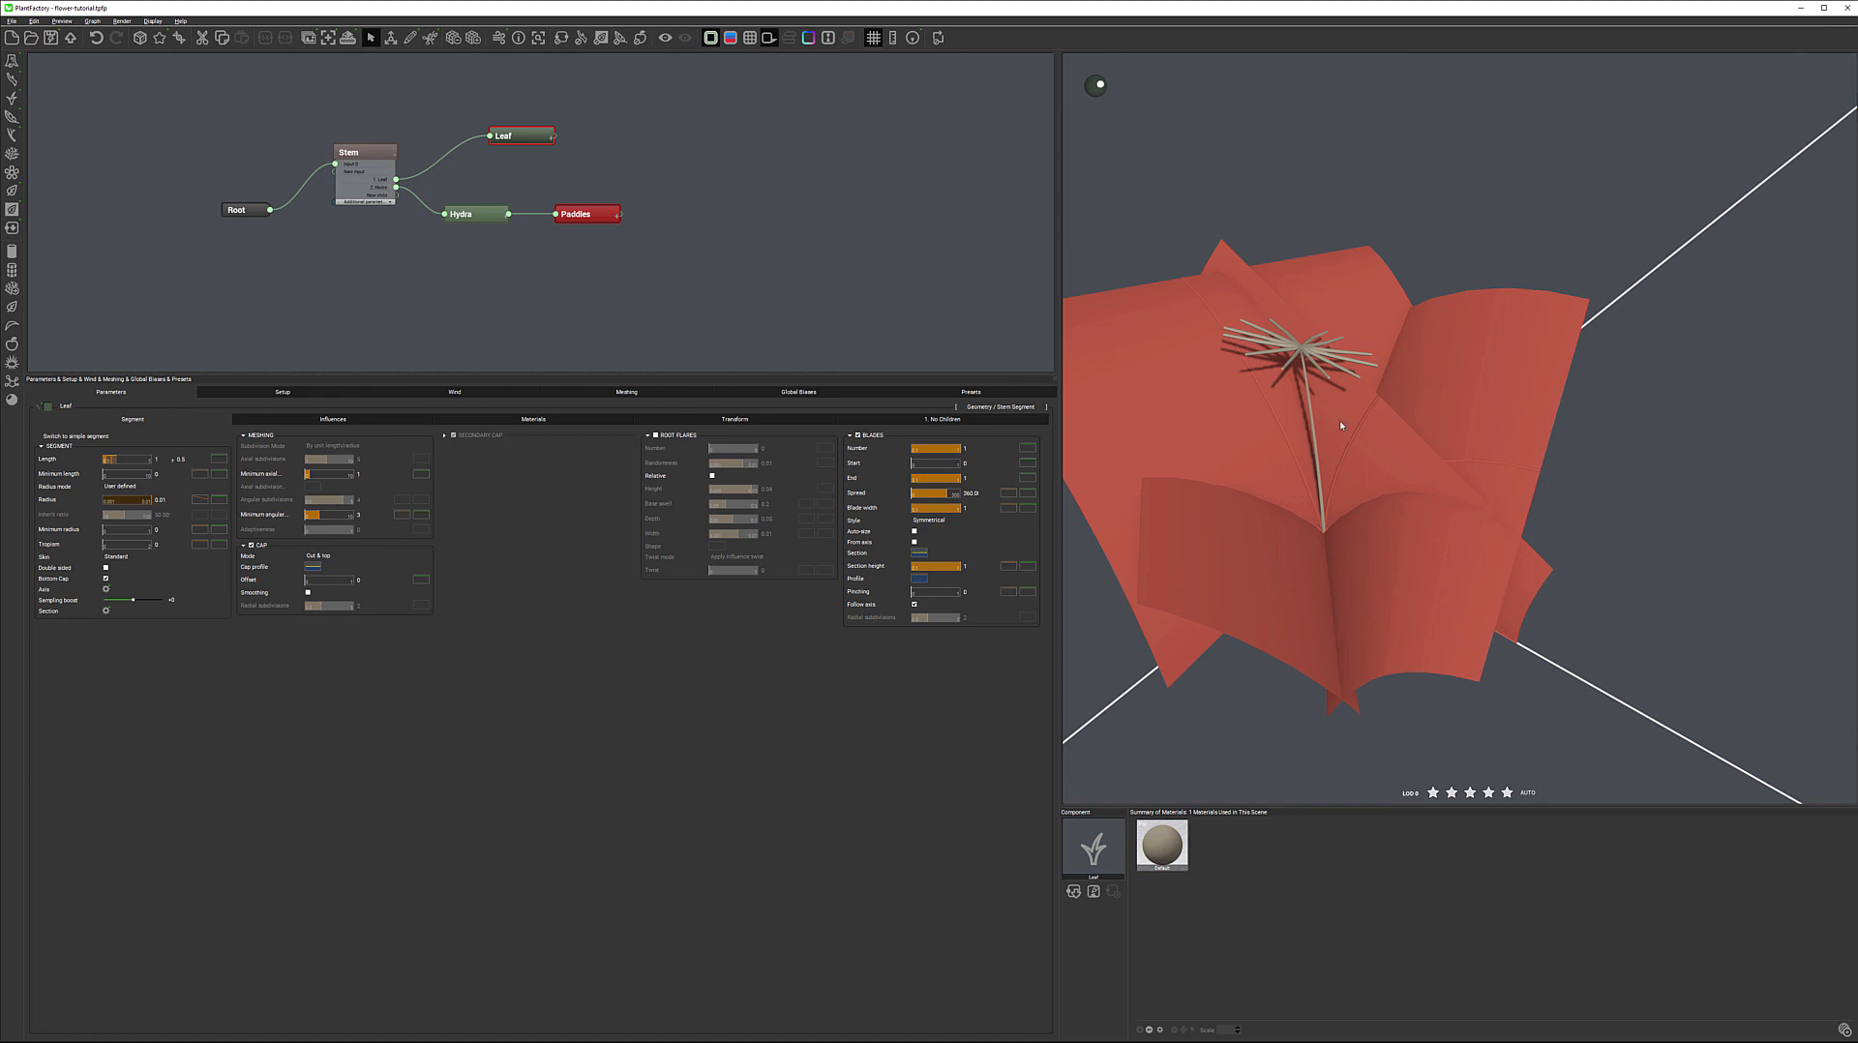
# Enable the blades' Auto-size option and adjust the blade width to form narrow strips
pyautogui.moveTo(945, 508); pyautogui.dragTo(931, 510)
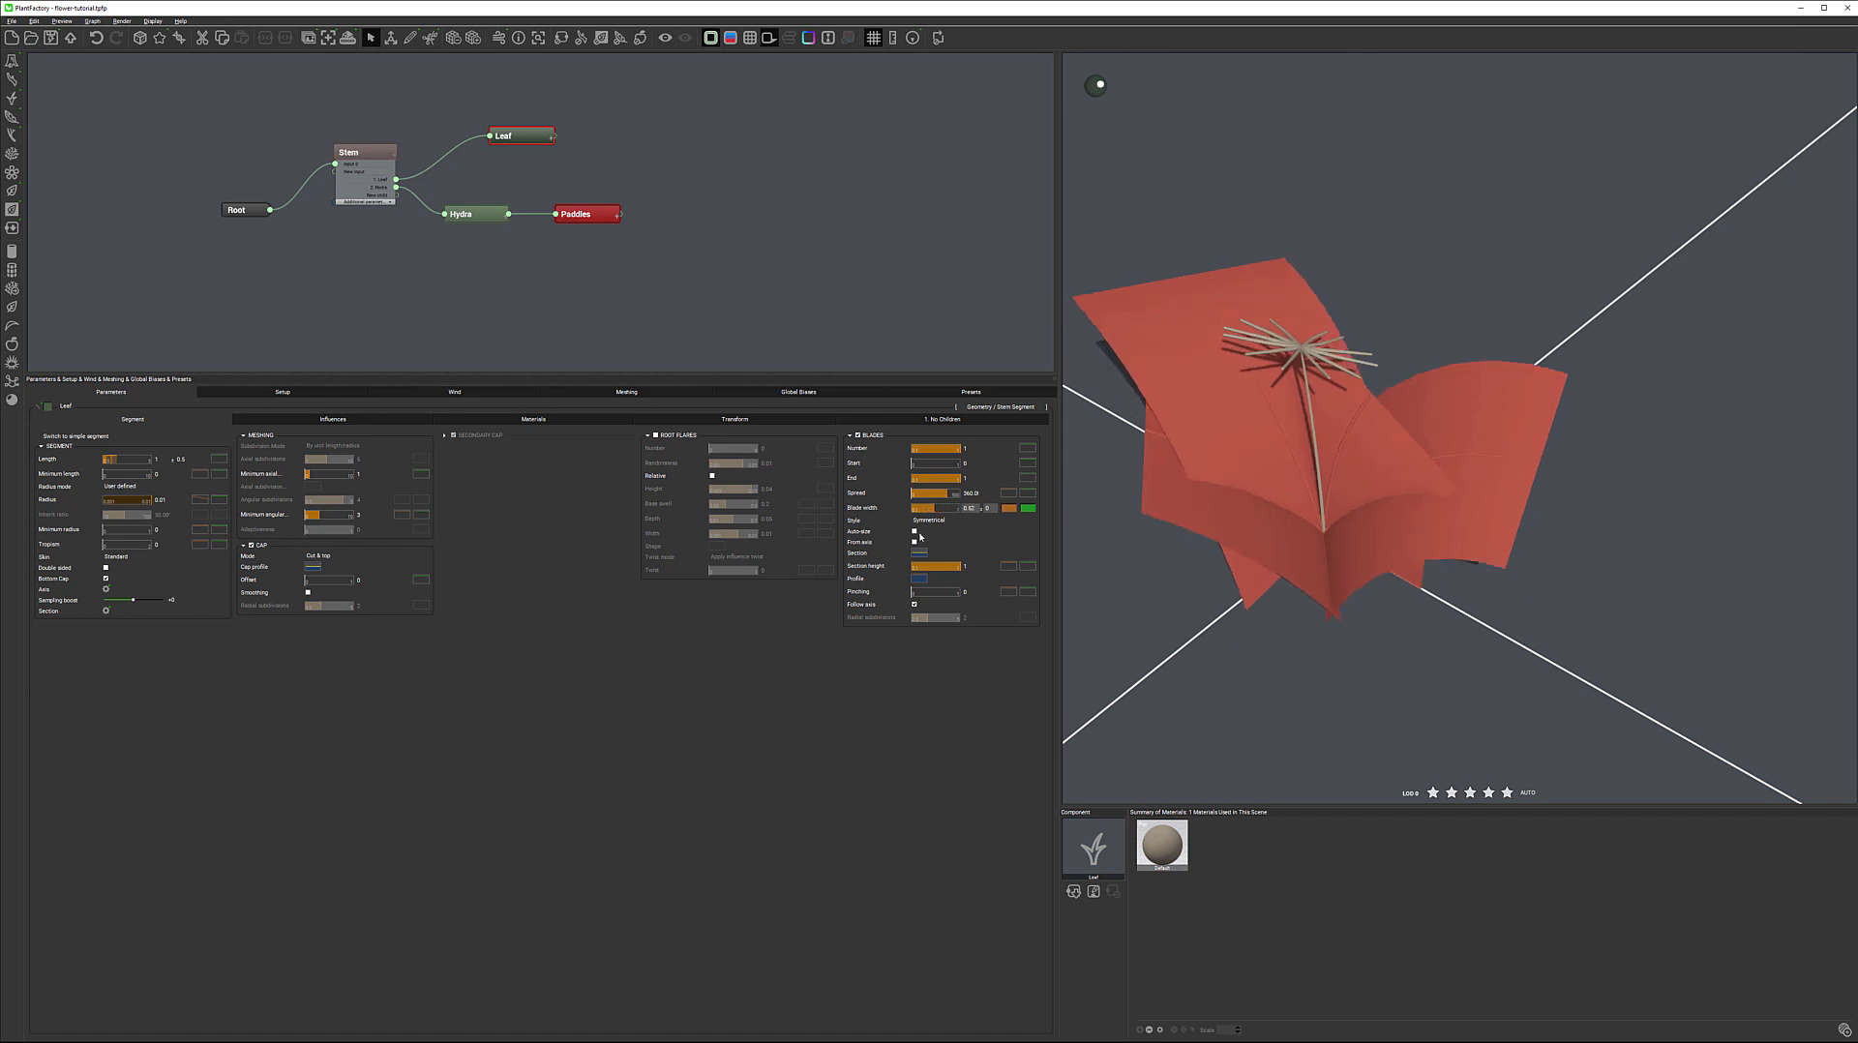
pyautogui.click(915, 533)
pyautogui.moveTo(935, 508); pyautogui.dragTo(961, 509)
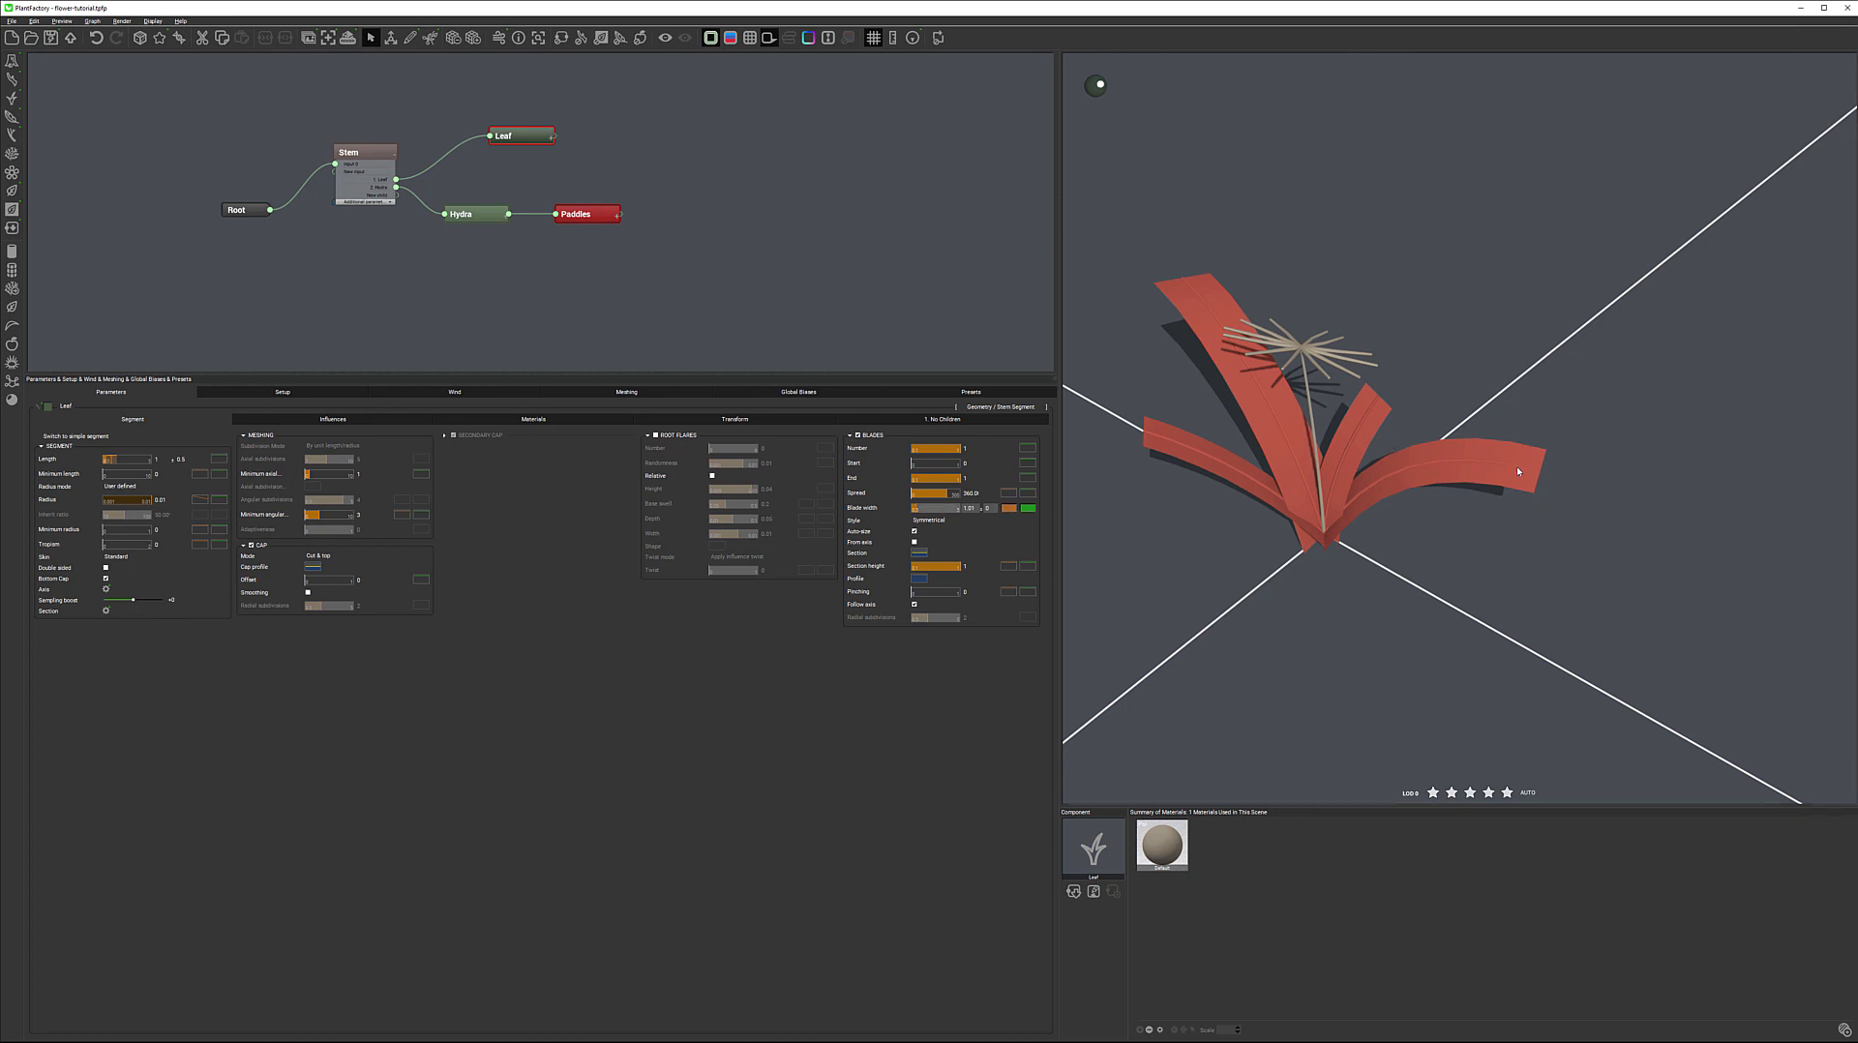
# Shape the blade width profile as a triangle, with a middle keypoint at full width and both end keypoints lowered to about 0
pyautogui.click(1006, 514)
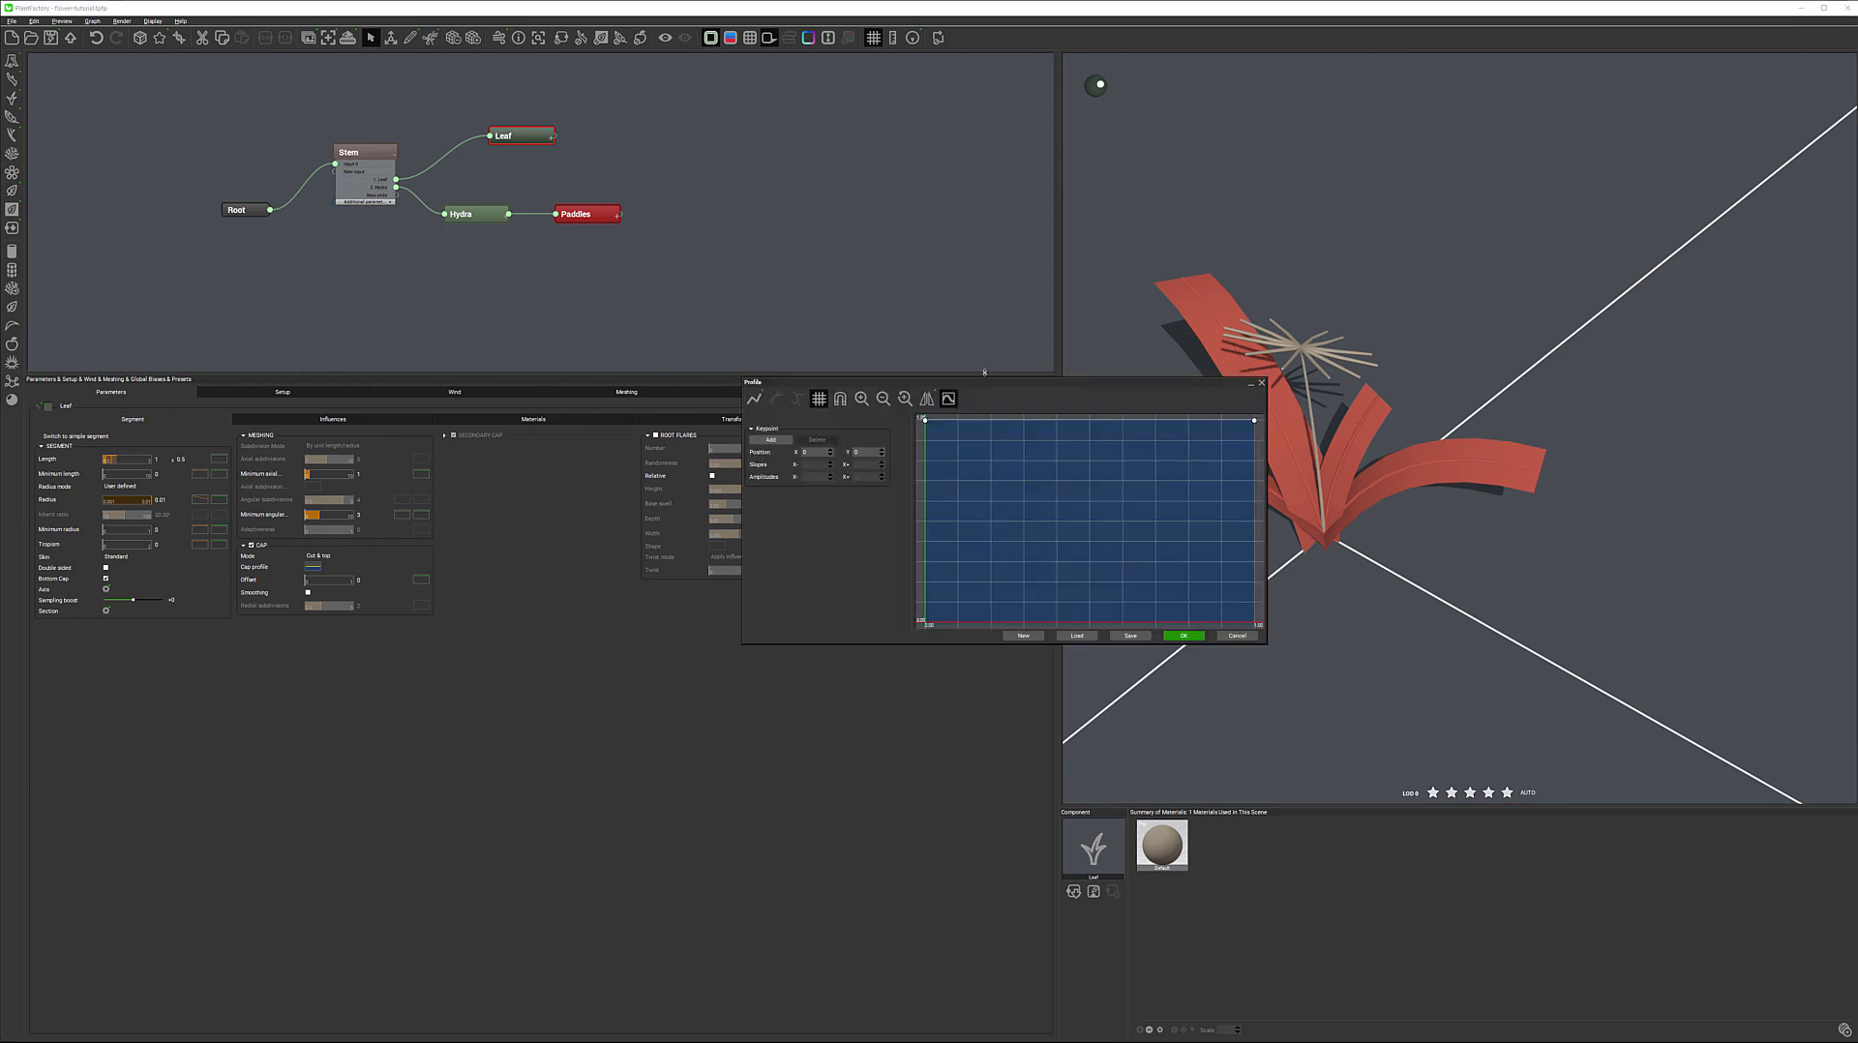
pyautogui.moveTo(1052, 385); pyautogui.dragTo(729, 301)
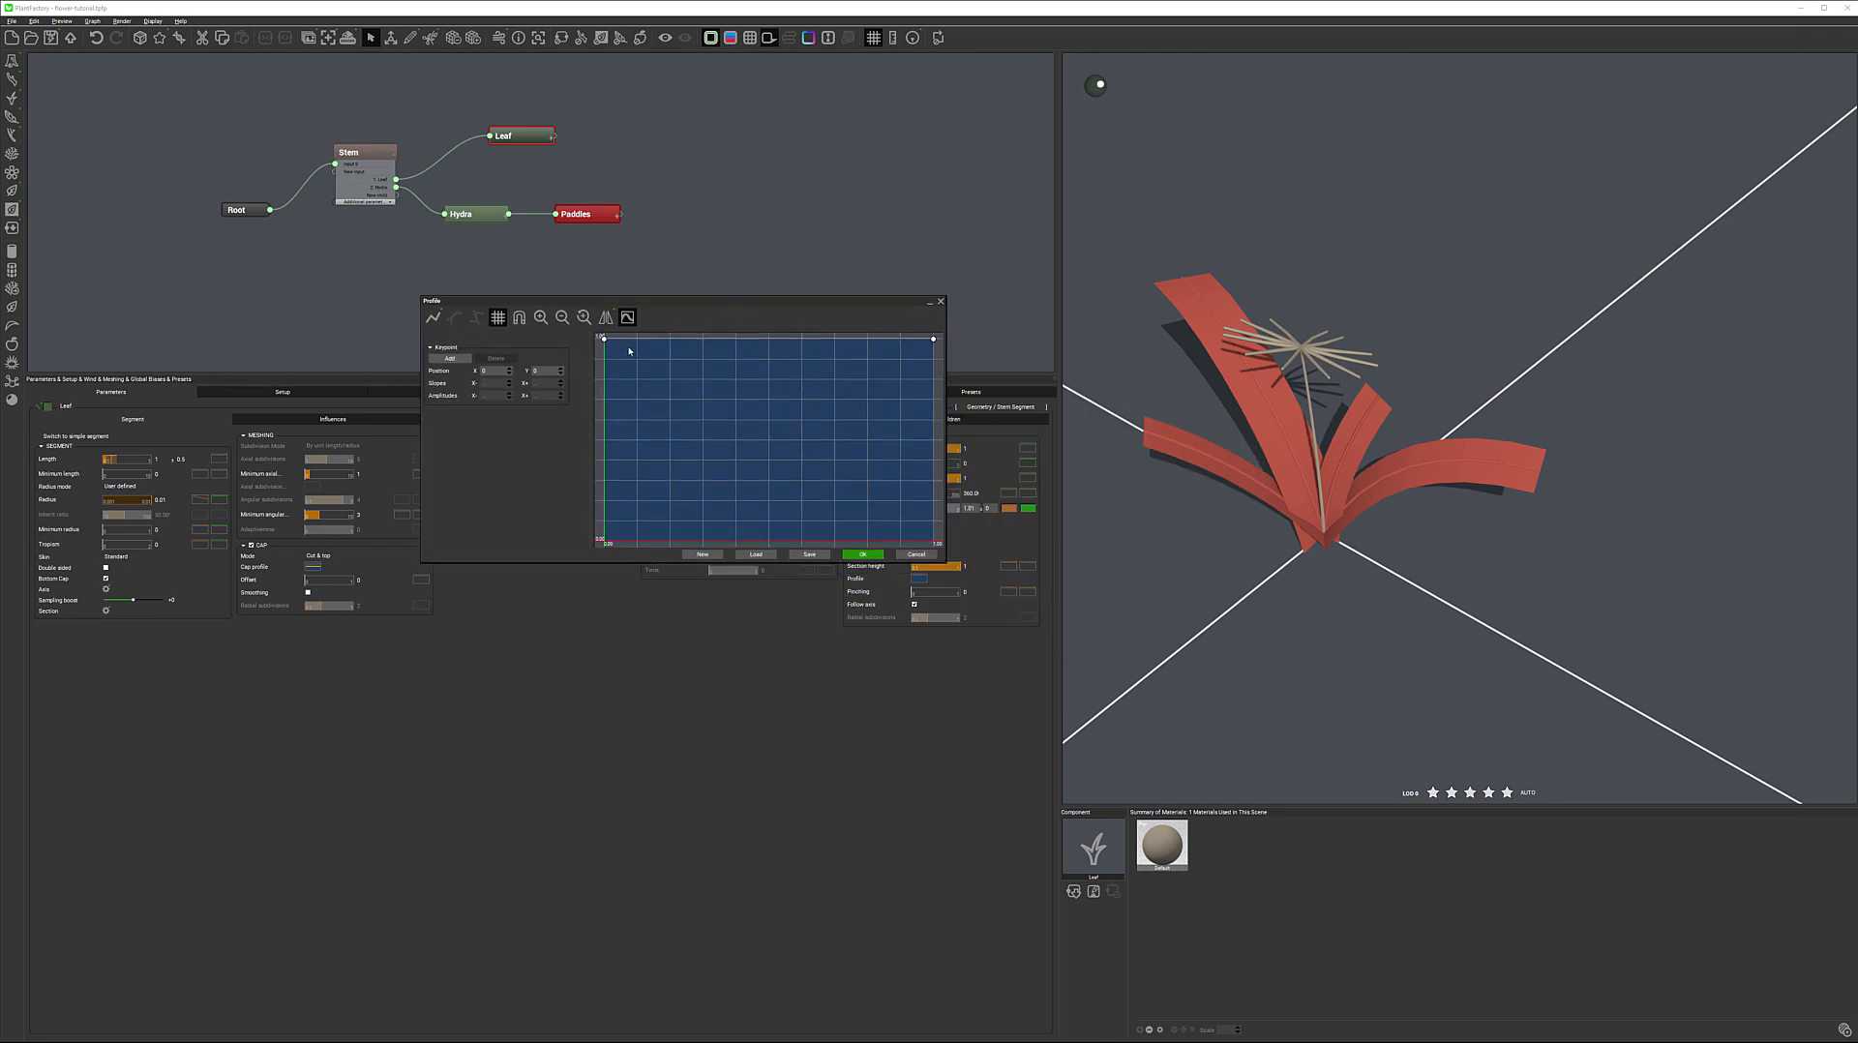
pyautogui.click(769, 340)
pyautogui.moveTo(605, 341); pyautogui.dragTo(604, 540)
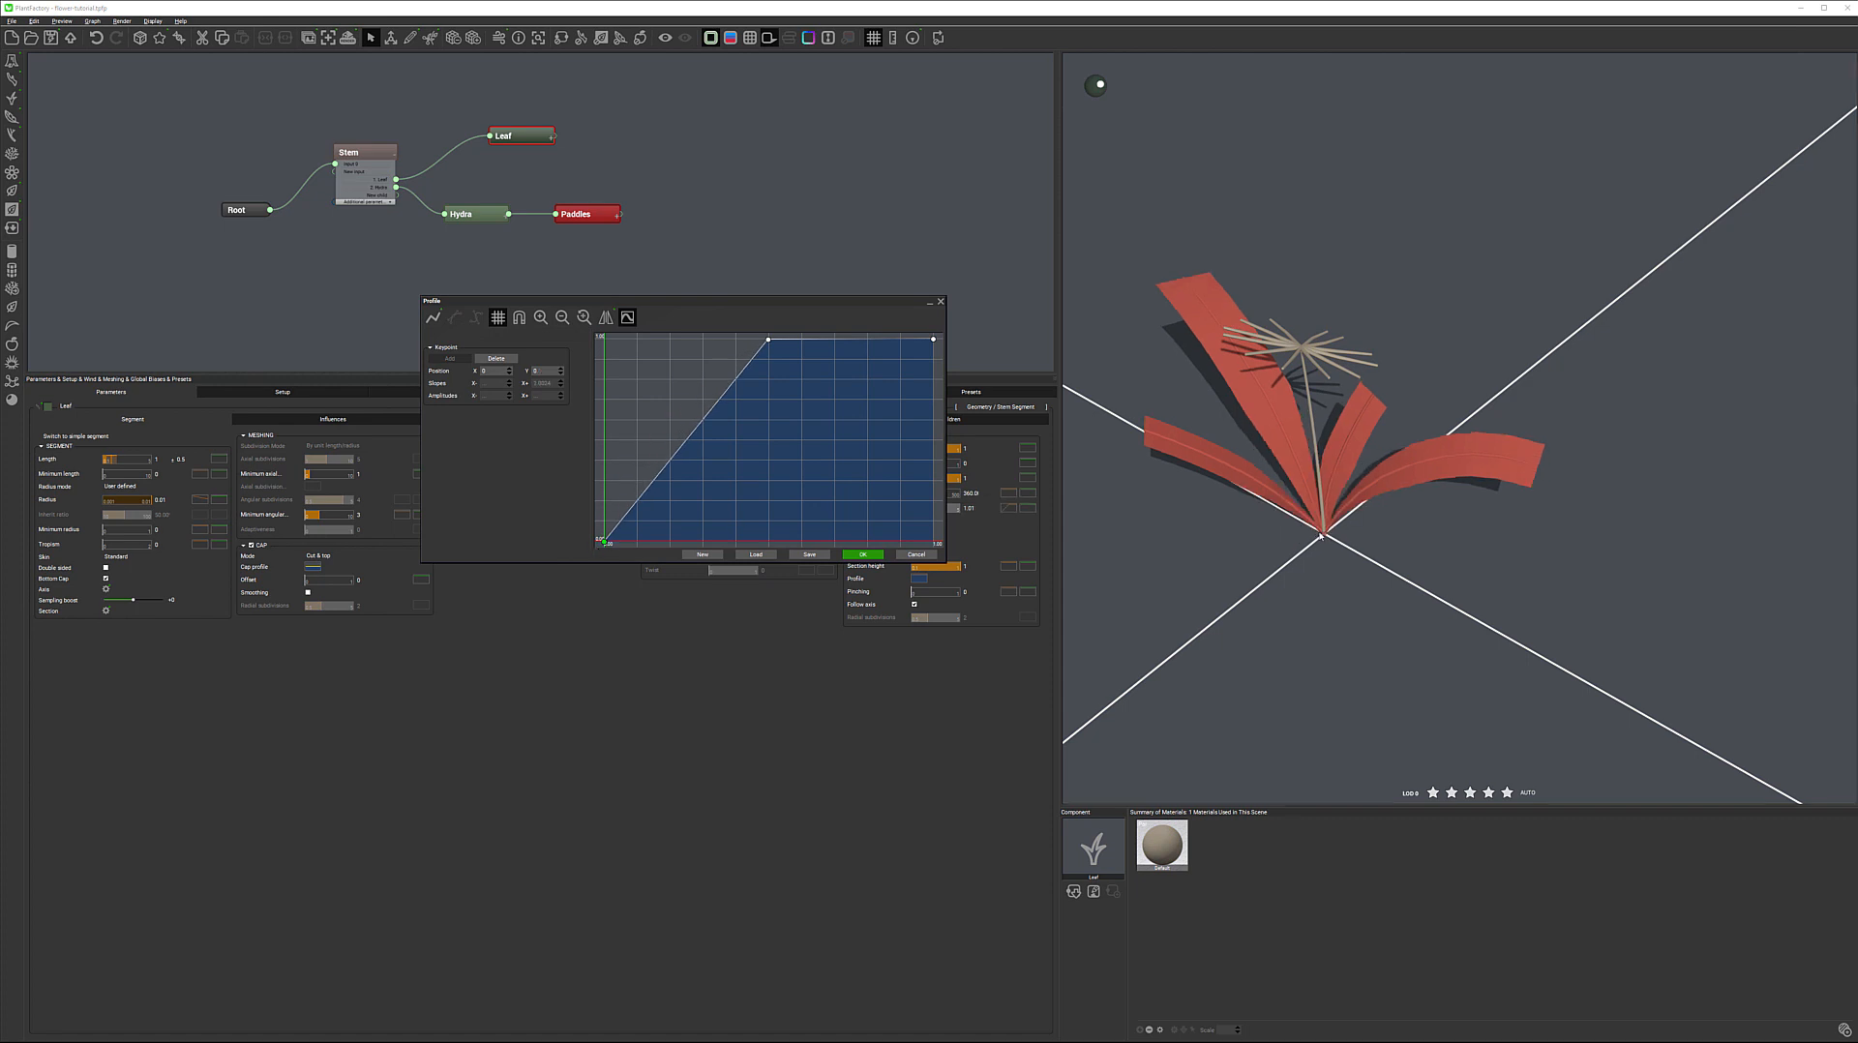
pyautogui.moveTo(935, 342); pyautogui.dragTo(934, 540)
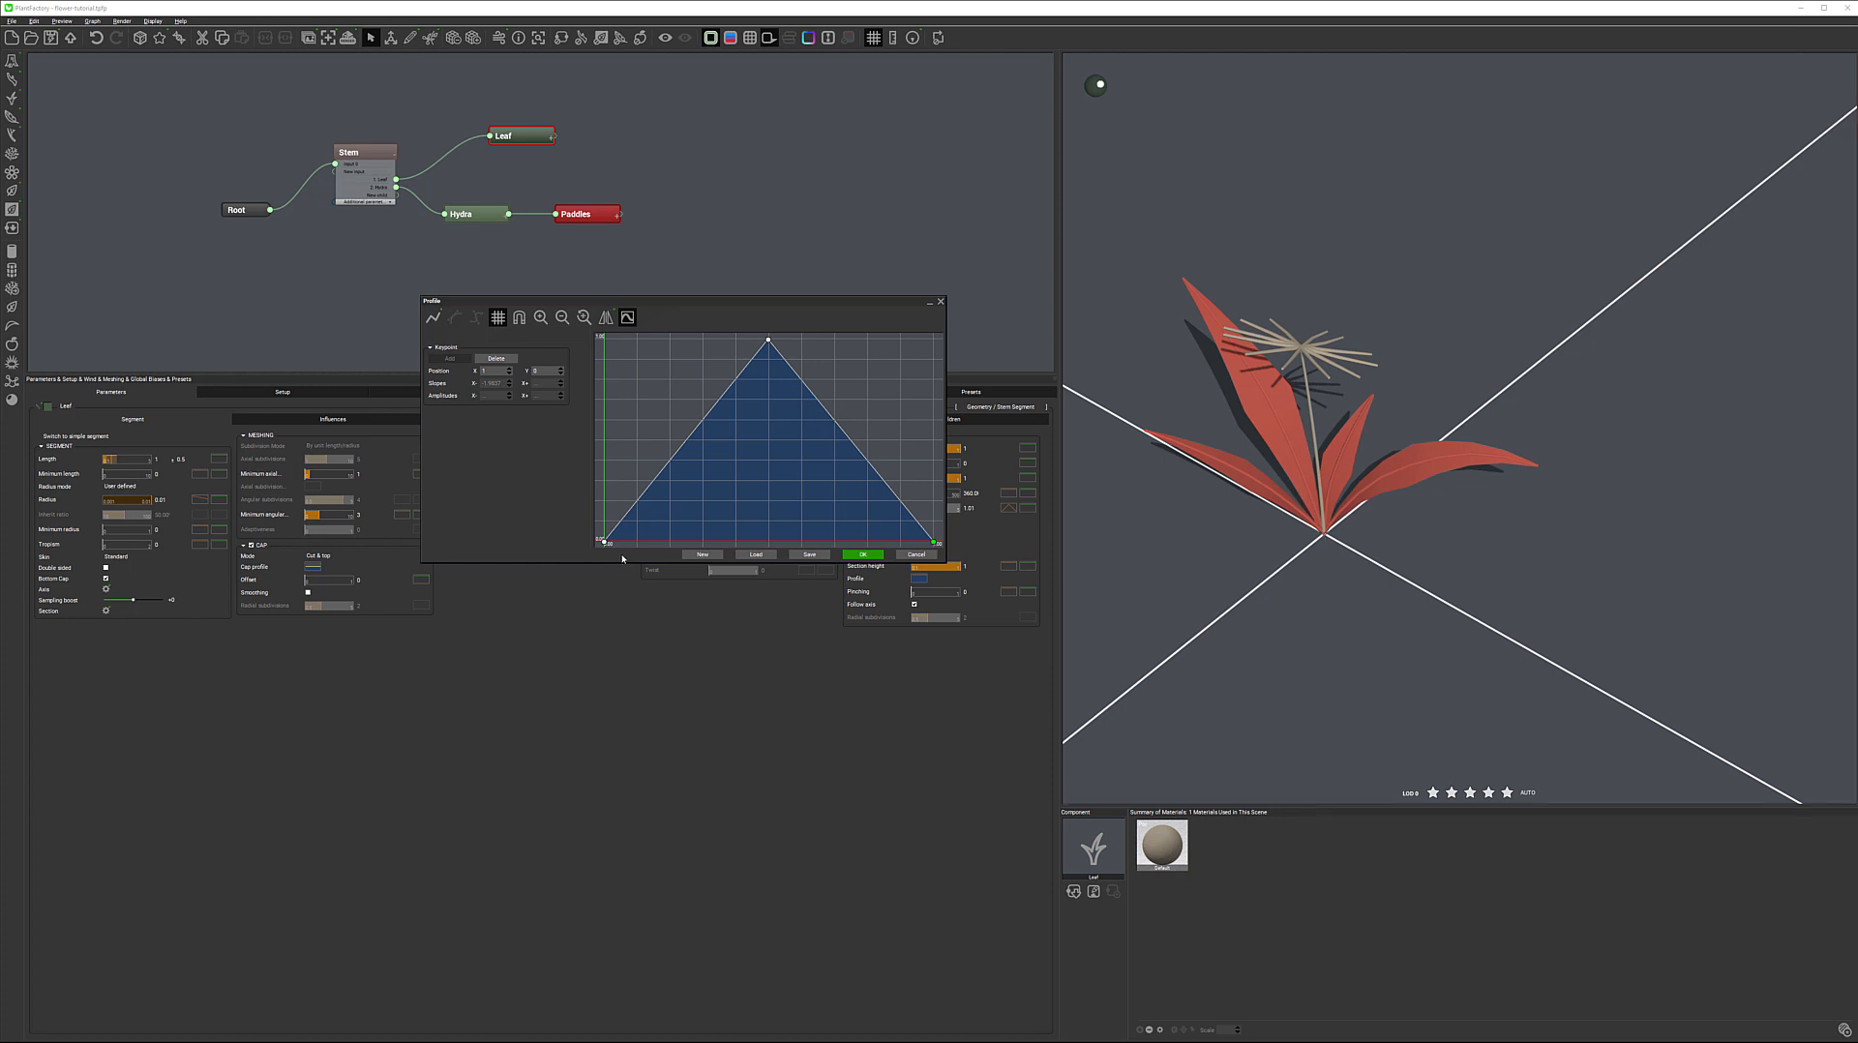
pyautogui.moveTo(603, 543); pyautogui.dragTo(602, 534)
pyautogui.moveTo(602, 532); pyautogui.dragTo(602, 546)
# Smooth the blade width profile into a rounded bell-shaped curve and apply it
pyautogui.click(436, 325)
pyautogui.click(468, 325)
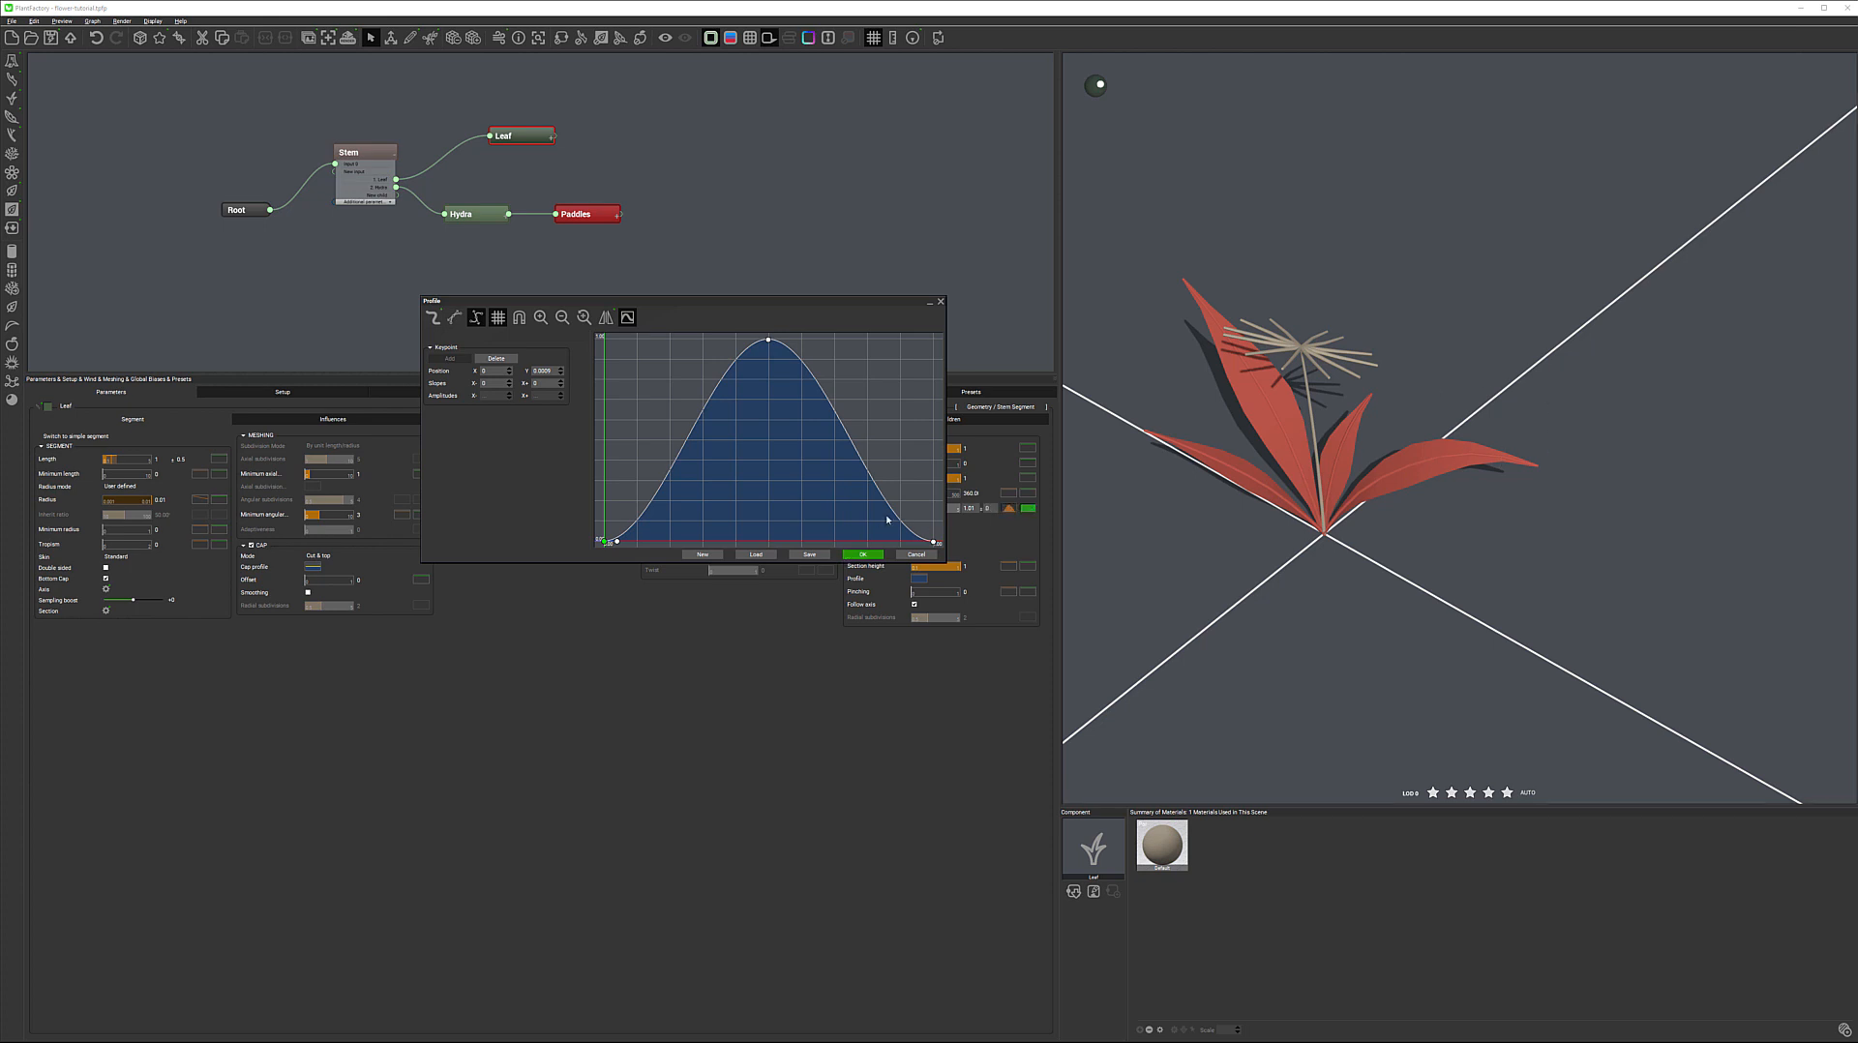
pyautogui.click(864, 554)
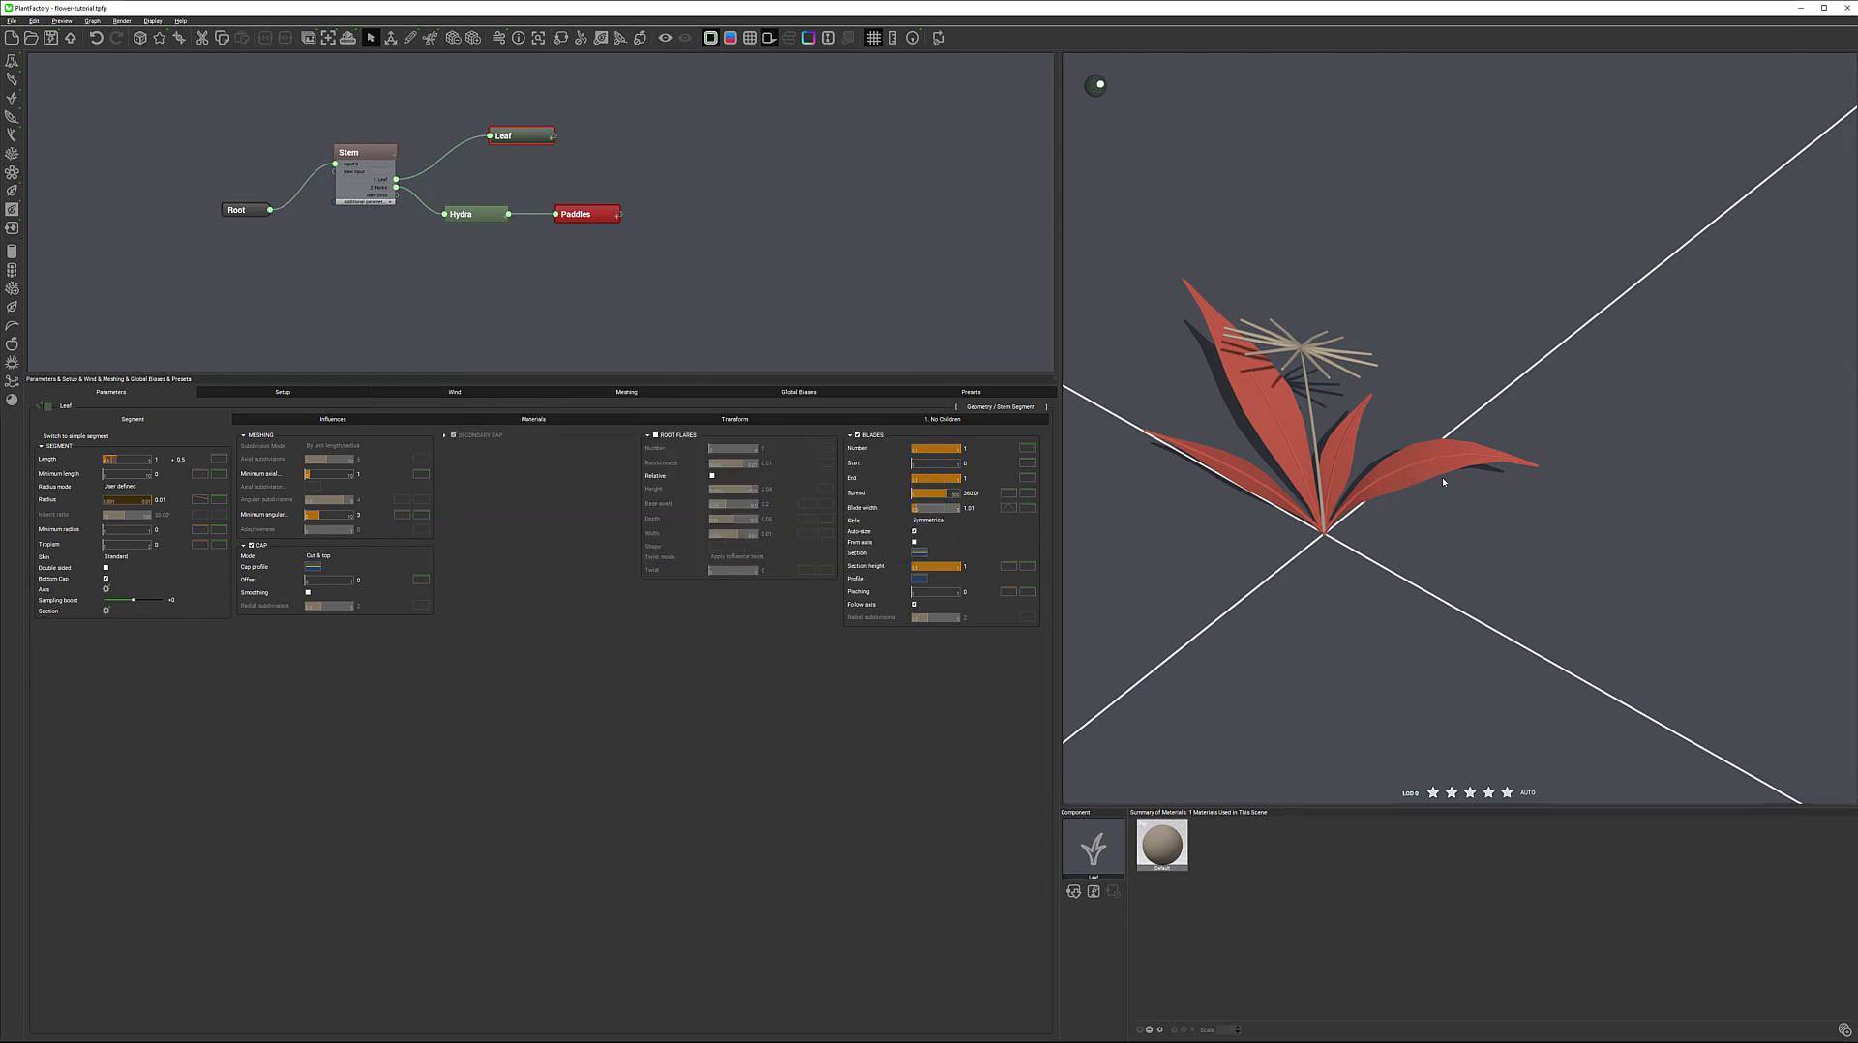
# Examine the shape of the leaf blades around the flower stem from several angles and up close
pyautogui.moveTo(1489, 404); pyautogui.dragTo(1390, 509)
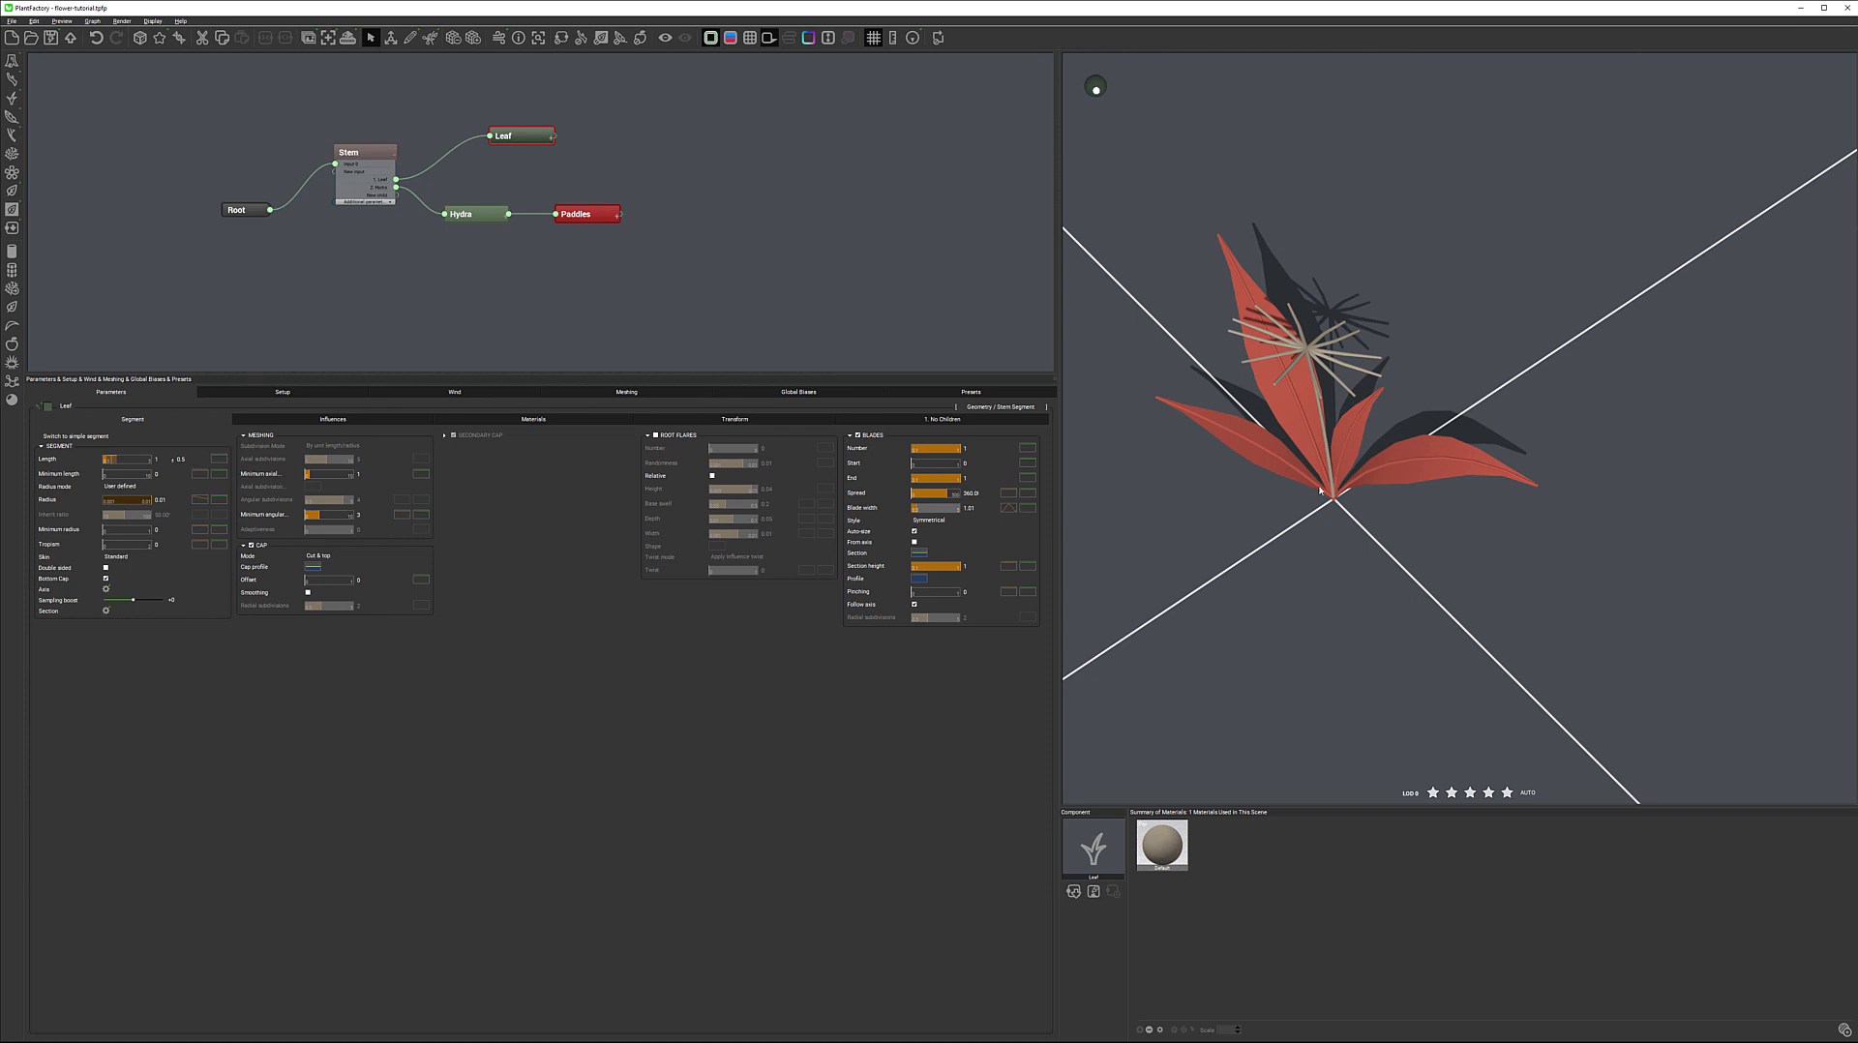
pyautogui.moveTo(1332, 483); pyautogui.dragTo(1319, 443)
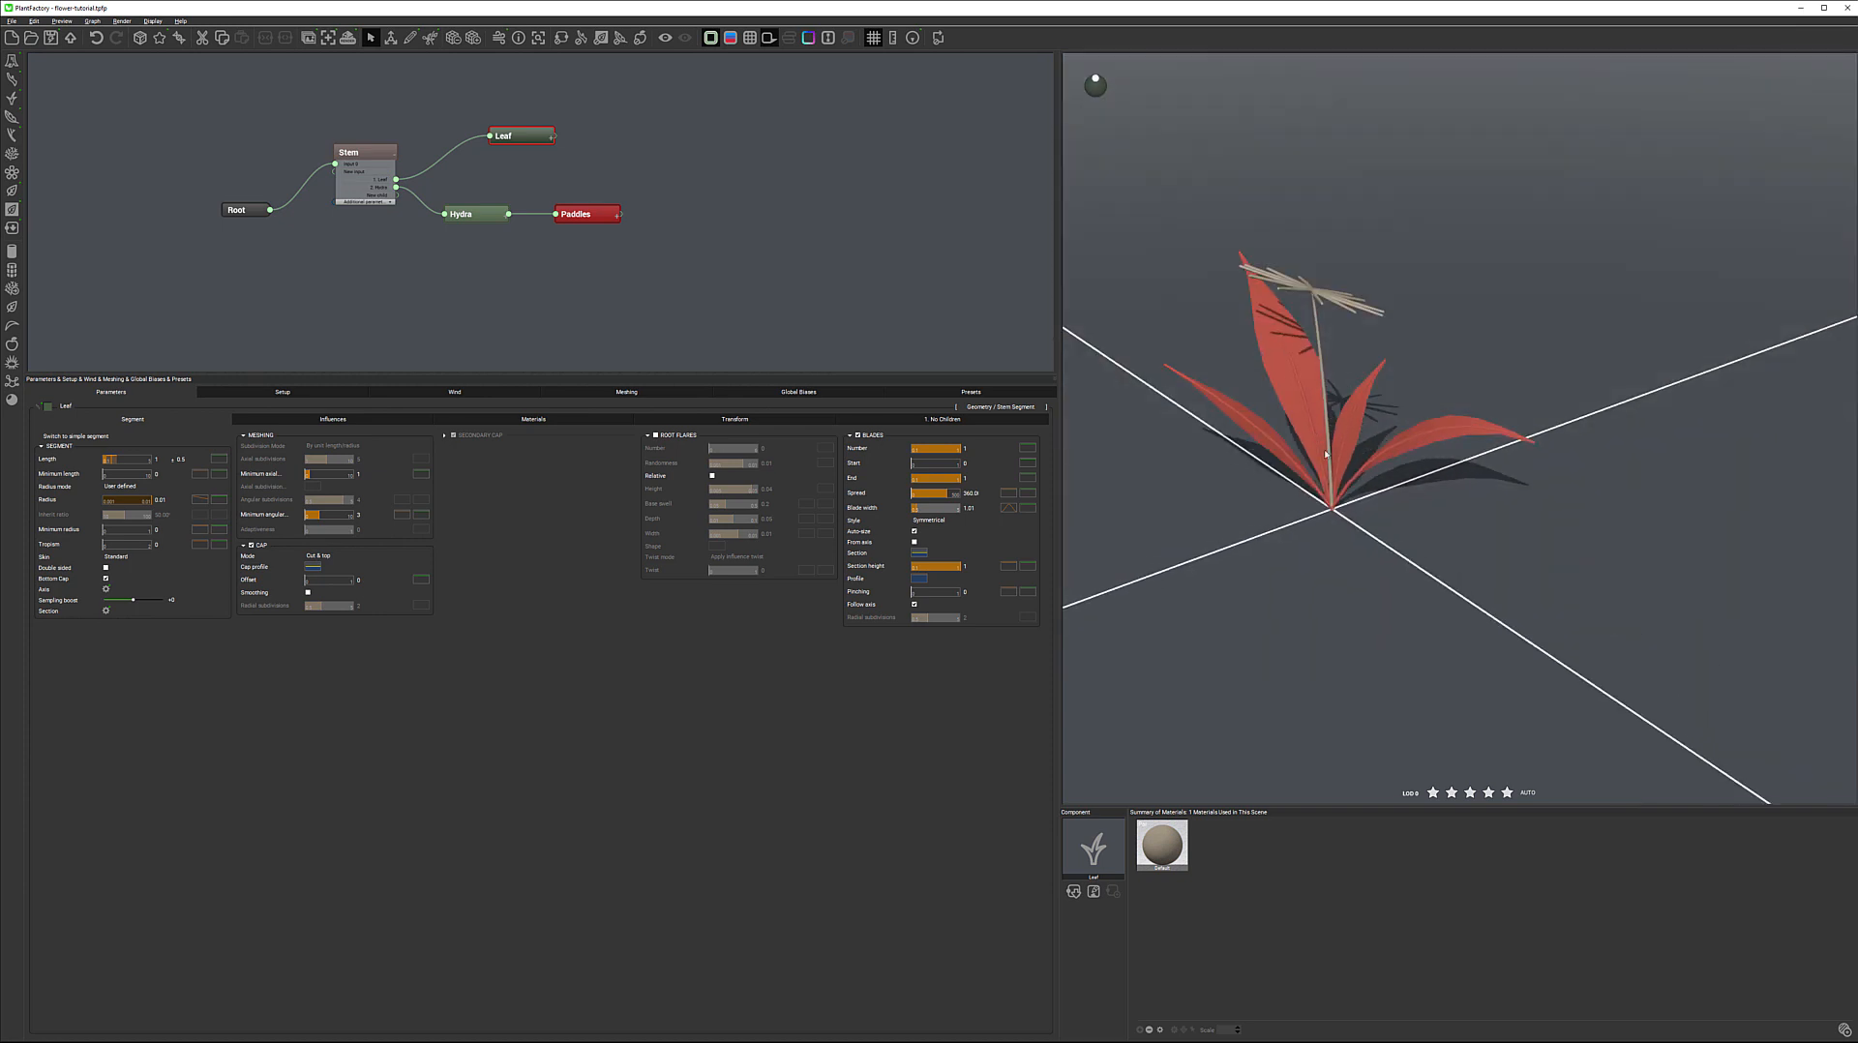
pyautogui.moveTo(1345, 478); pyautogui.dragTo(1343, 420, button='right')
pyautogui.scroll(-2, 1344, 420)
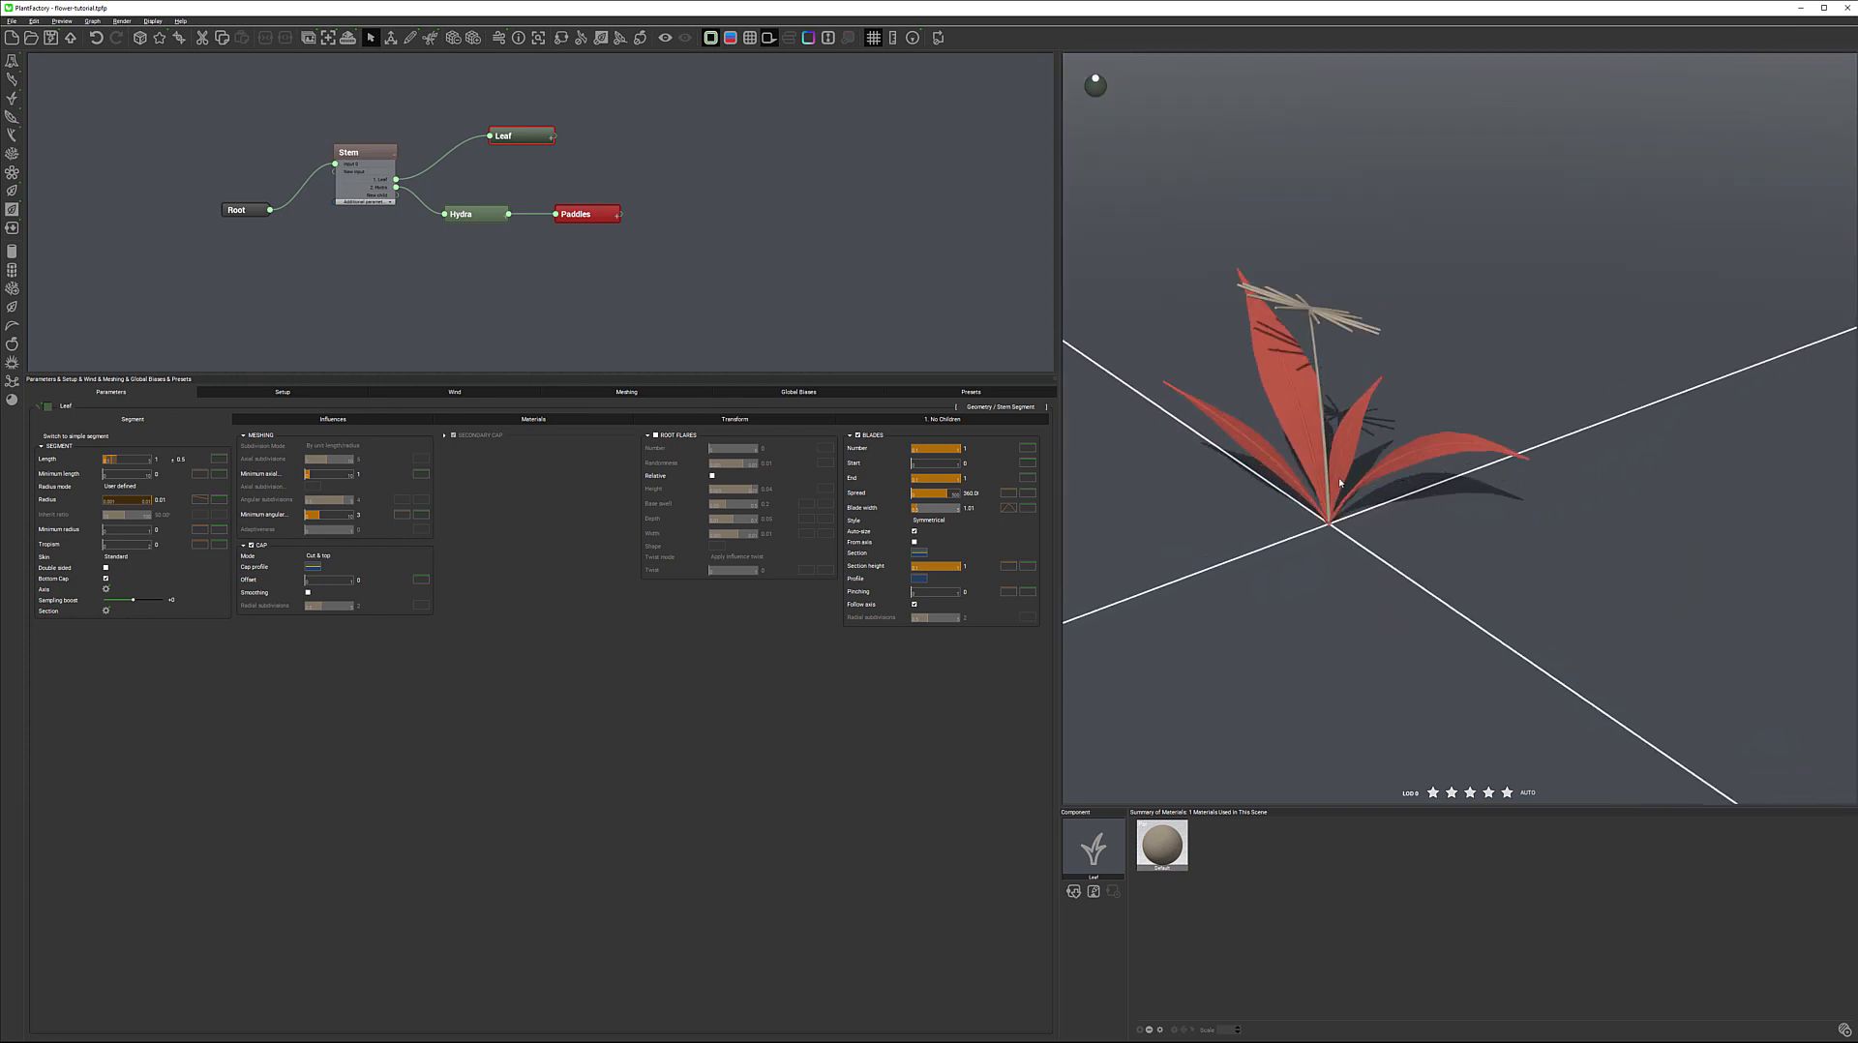
pyautogui.scroll(6, 1343, 420)
pyautogui.moveTo(1343, 416); pyautogui.dragTo(1384, 418)
pyautogui.moveTo(1369, 394); pyautogui.dragTo(1394, 409, button='right')
pyautogui.scroll(4, 1390, 389)
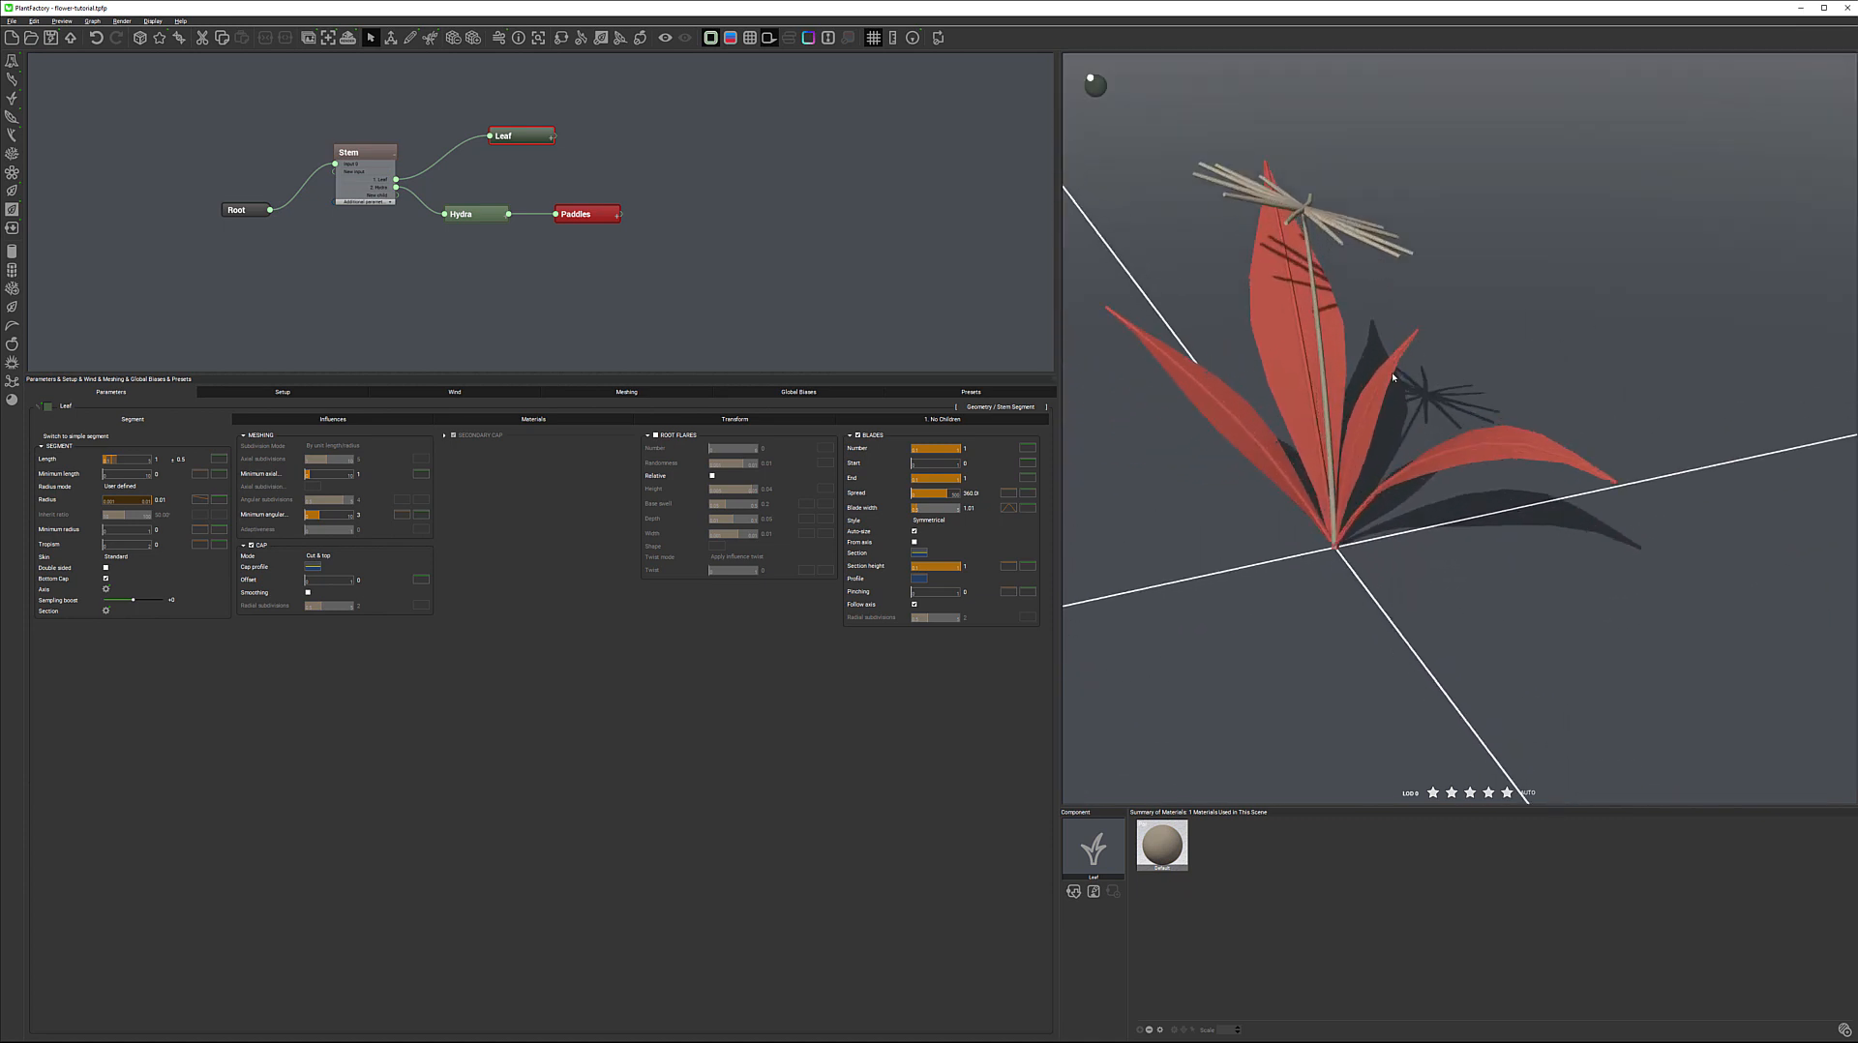
pyautogui.moveTo(1381, 323); pyautogui.dragTo(1387, 335, button='right')
pyautogui.moveTo(1386, 336); pyautogui.dragTo(1369, 423)
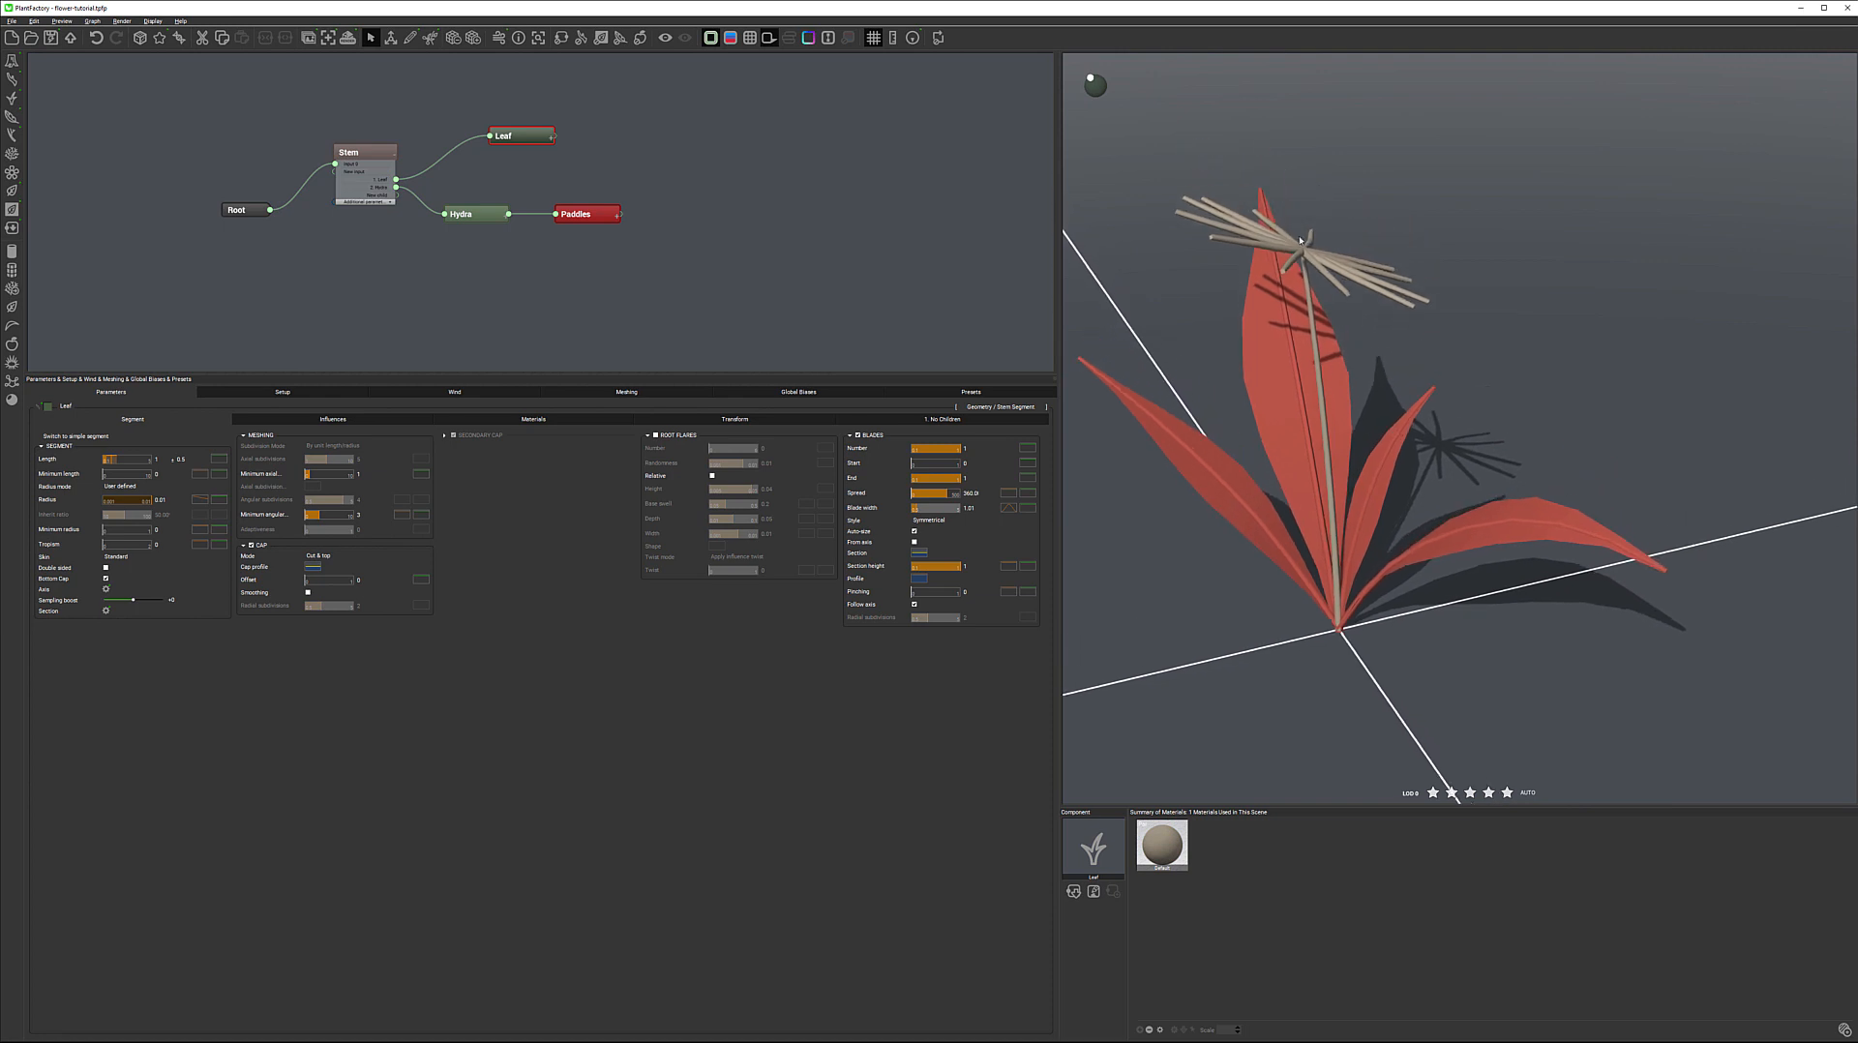